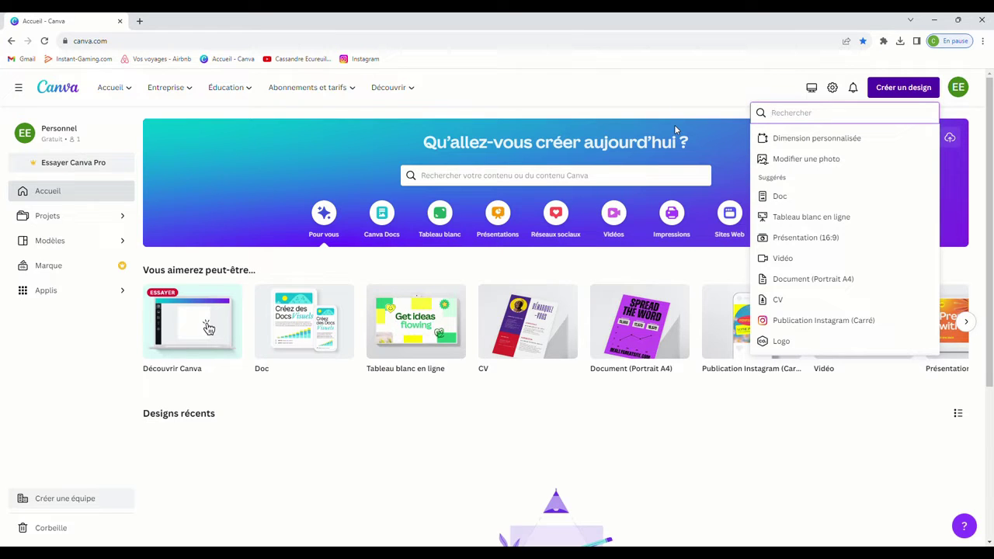
{"action": "left_click", "coordinate": [661, 106]}
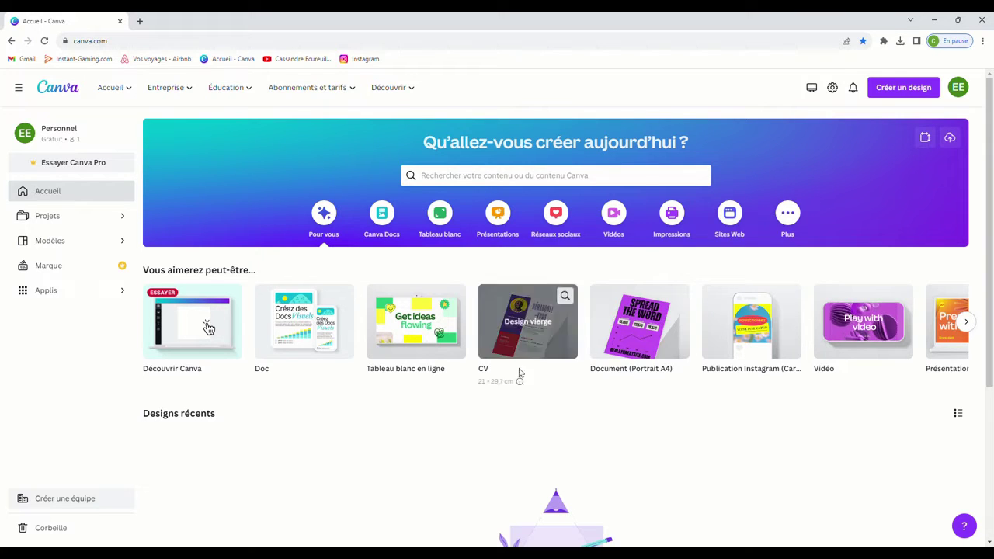
Step: Search the new-design formats for A5 and clear the search
{"action": "left_click", "coordinate": [915, 96]}
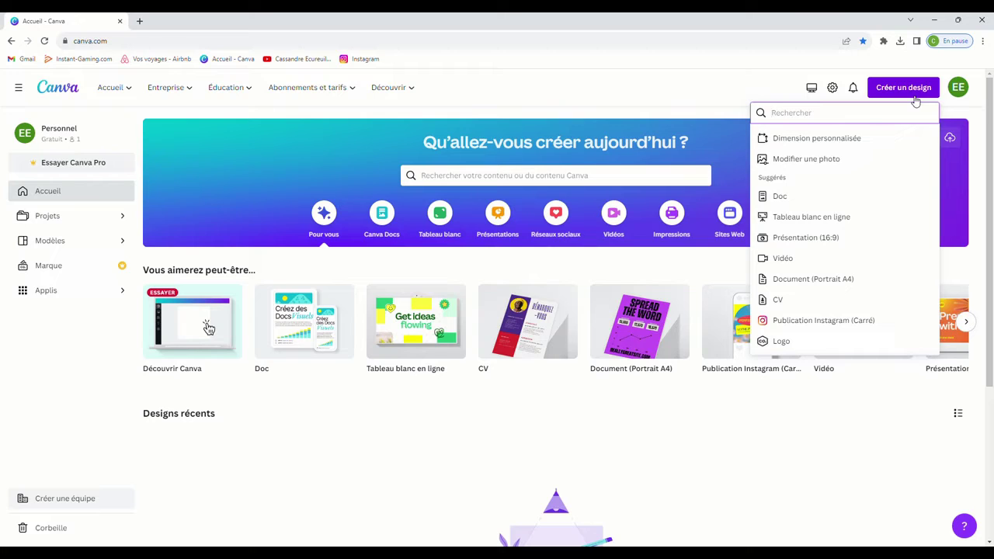
{"action": "type", "text": "a"}
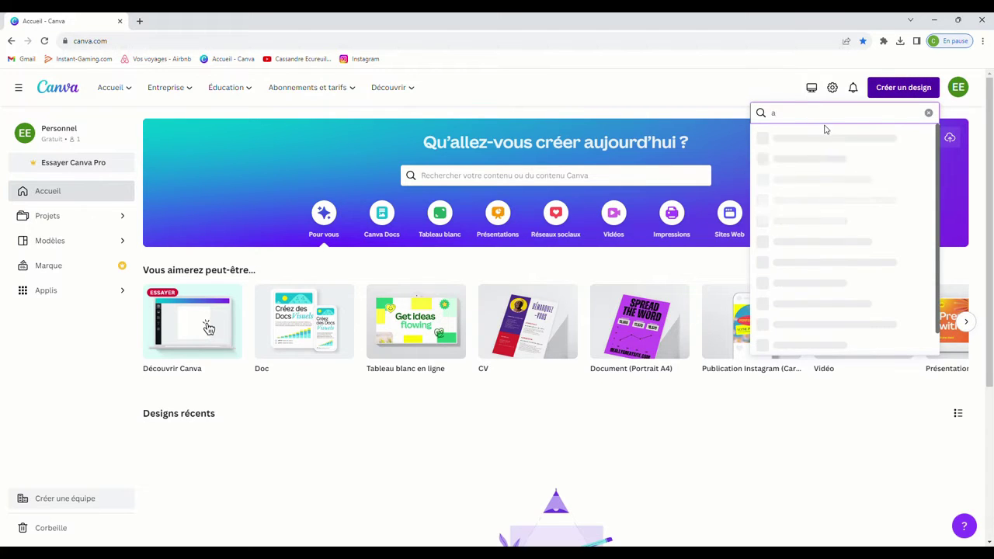
{"action": "type", "text": "5"}
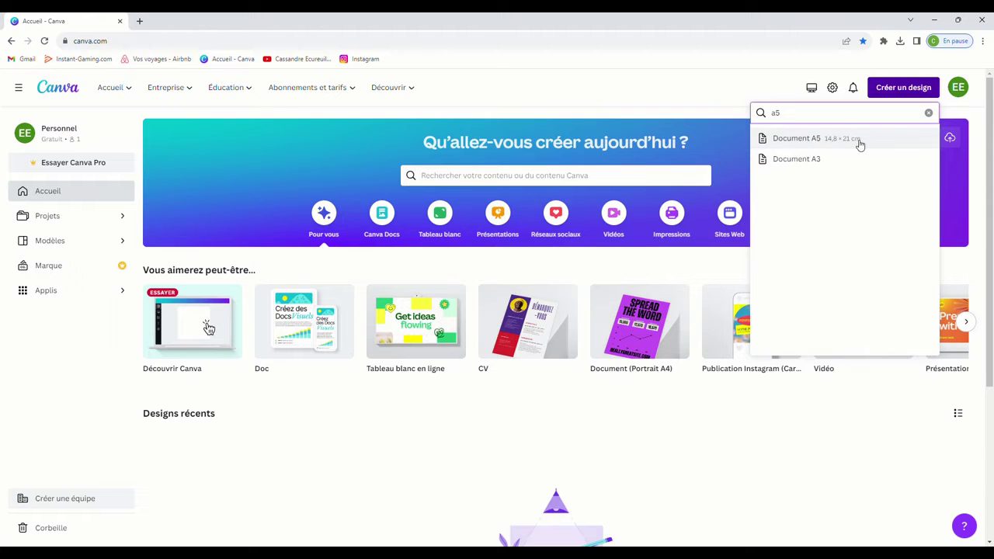
{"action": "key", "text": "BackSpace"}
{"action": "key", "text": "BackSpace"}
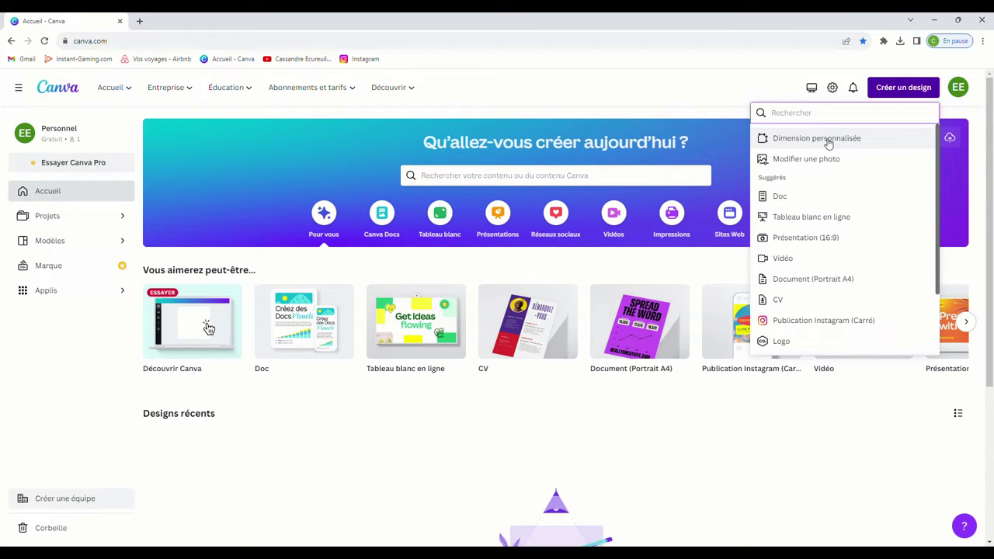
Step: Look through the custom-size fields and their unit choices without creating a design
{"action": "left_click", "coordinate": [828, 140]}
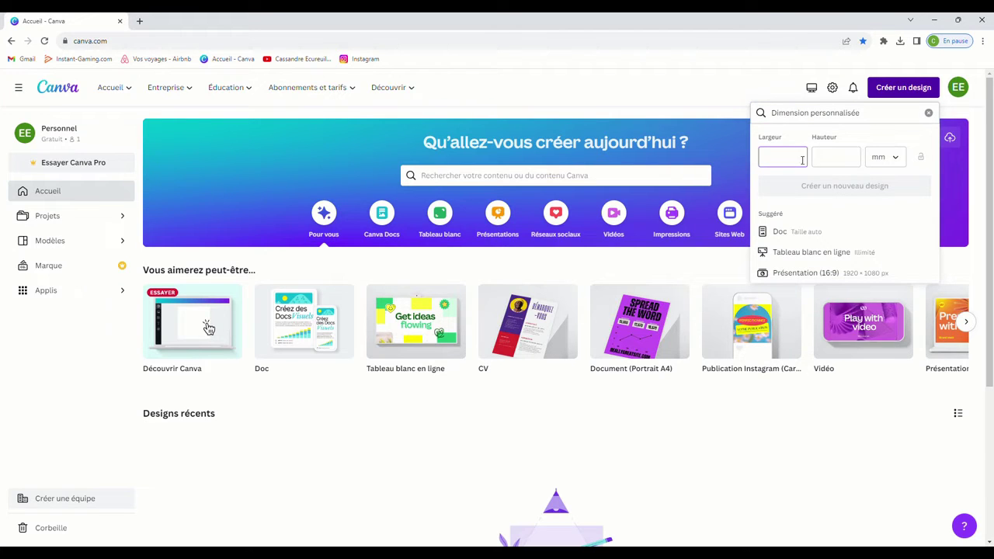
{"action": "left_click", "coordinate": [902, 160]}
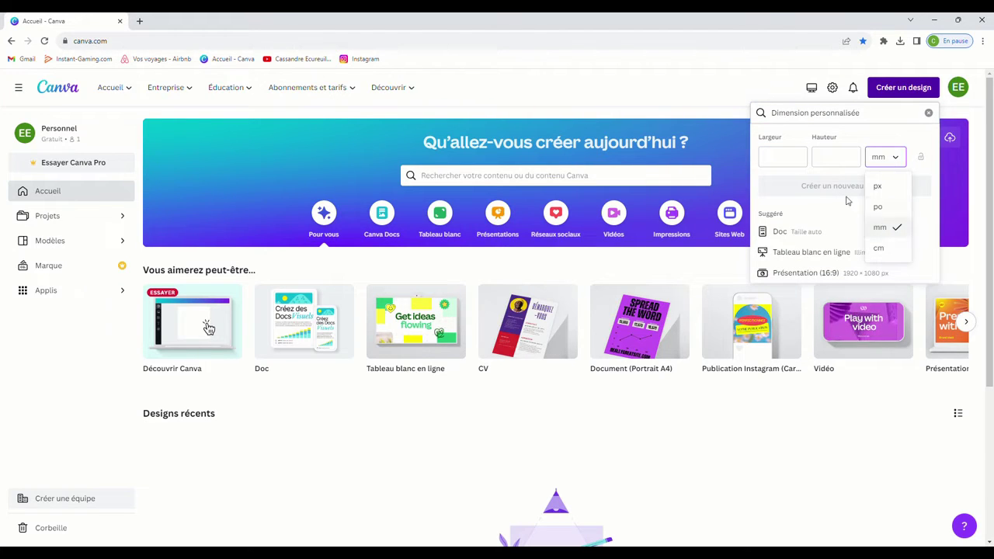
{"action": "left_click", "coordinate": [794, 163]}
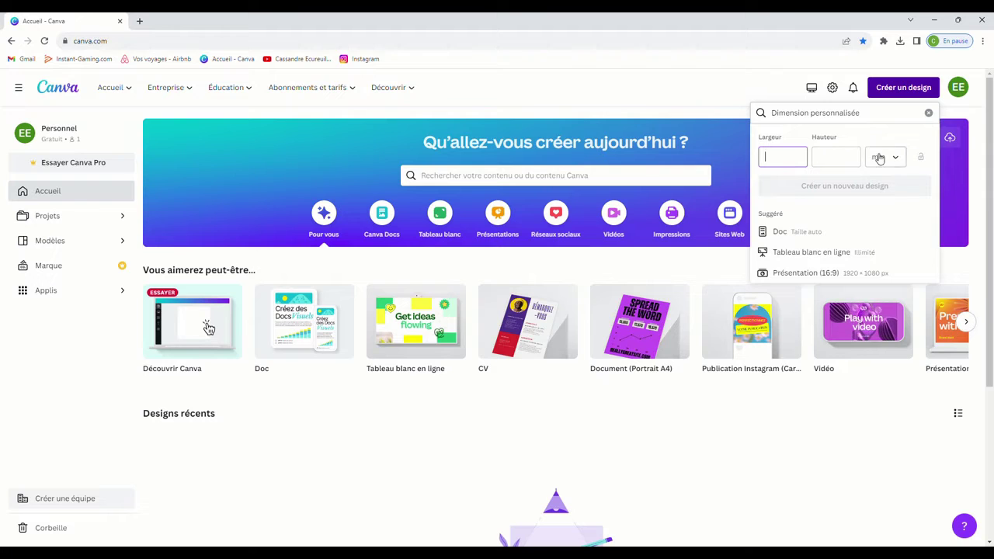
{"action": "left_click", "coordinate": [893, 117]}
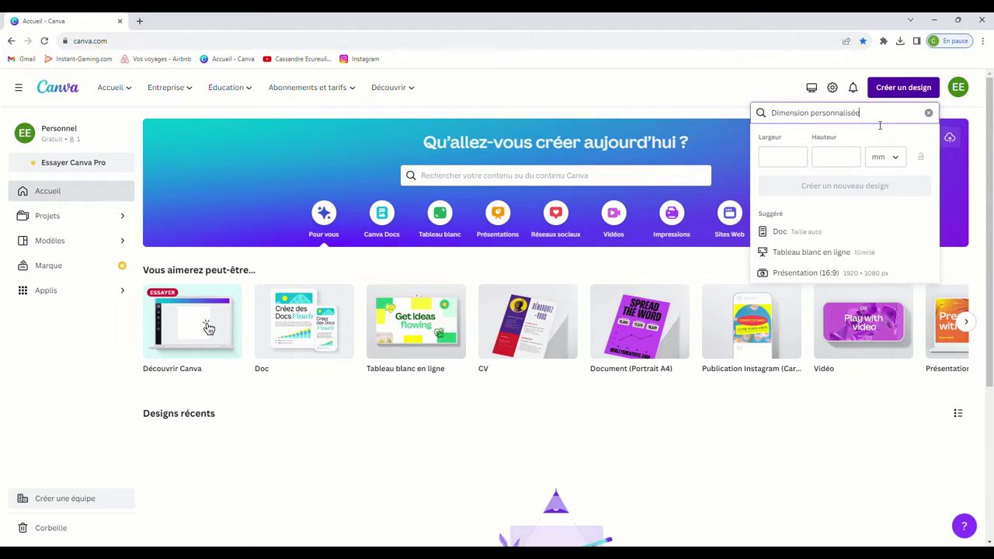
{"action": "left_click", "coordinate": [928, 112]}
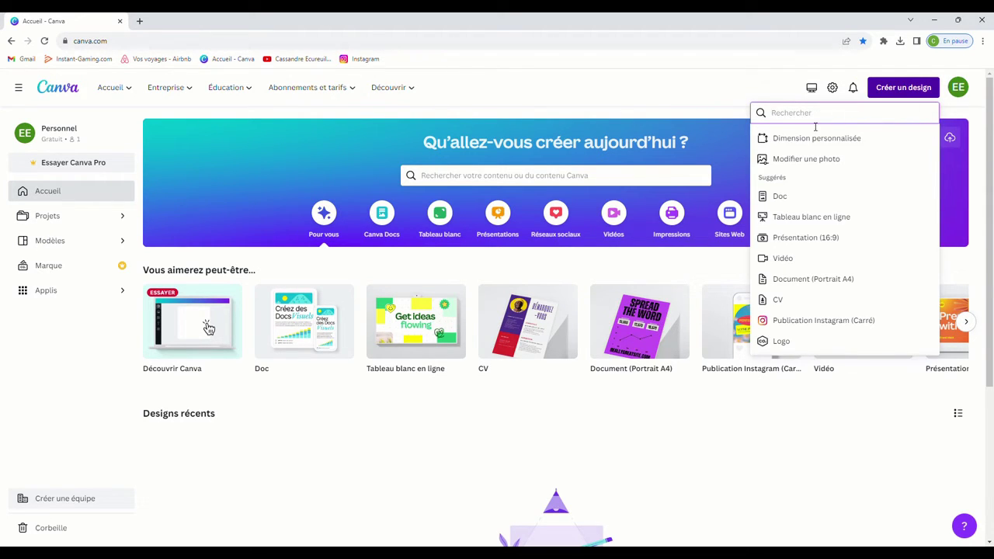
Step: Search the new-design formats for A5 and create a blank Document A5 design
{"action": "type", "text": "A"}
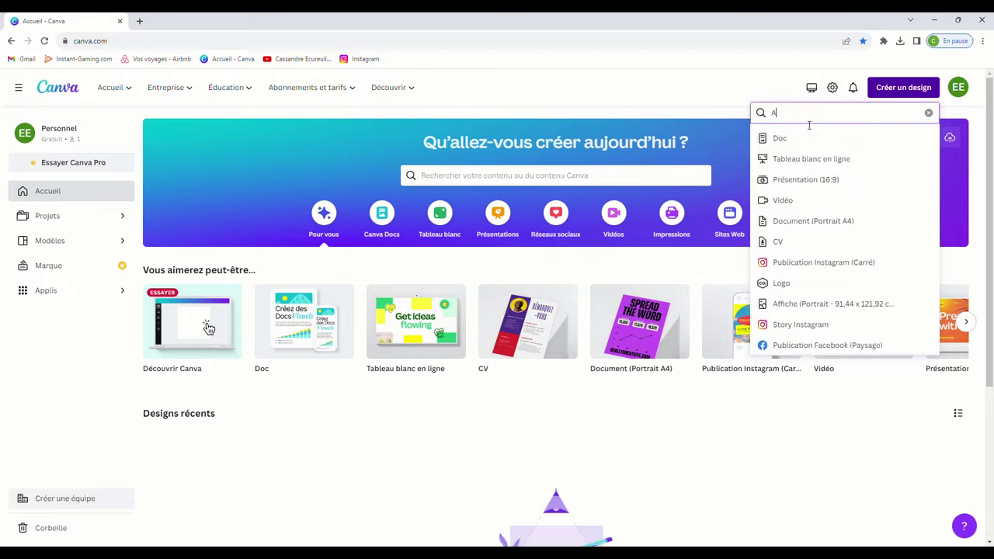
{"action": "type", "text": "5"}
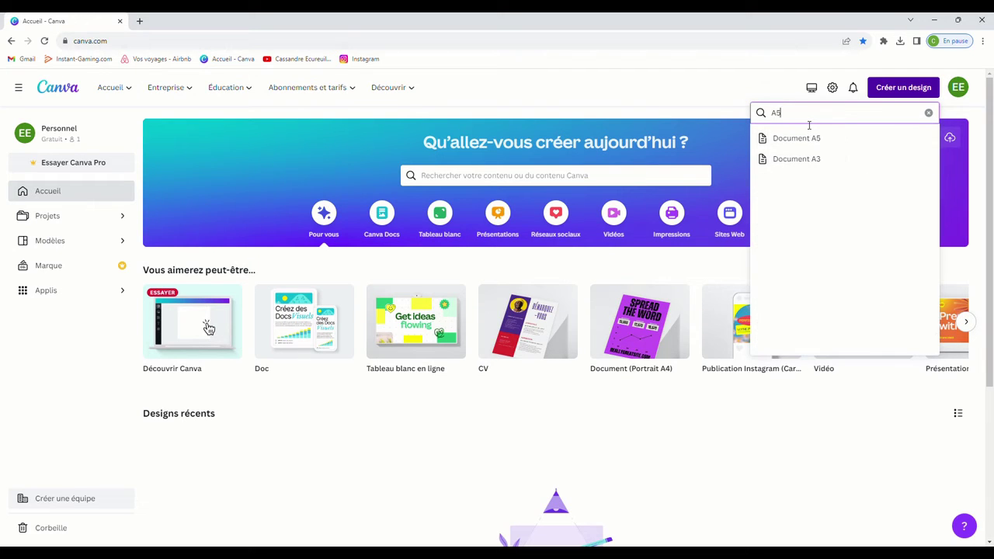
{"action": "left_click", "coordinate": [799, 138]}
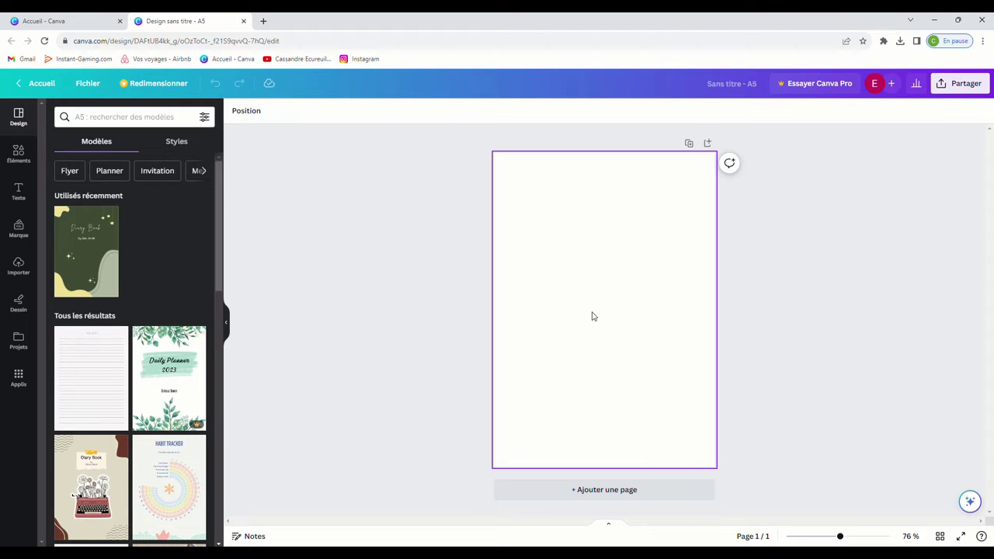
Step: Look at the resize options for the blank A5 design and close them
{"action": "left_click", "coordinate": [155, 86]}
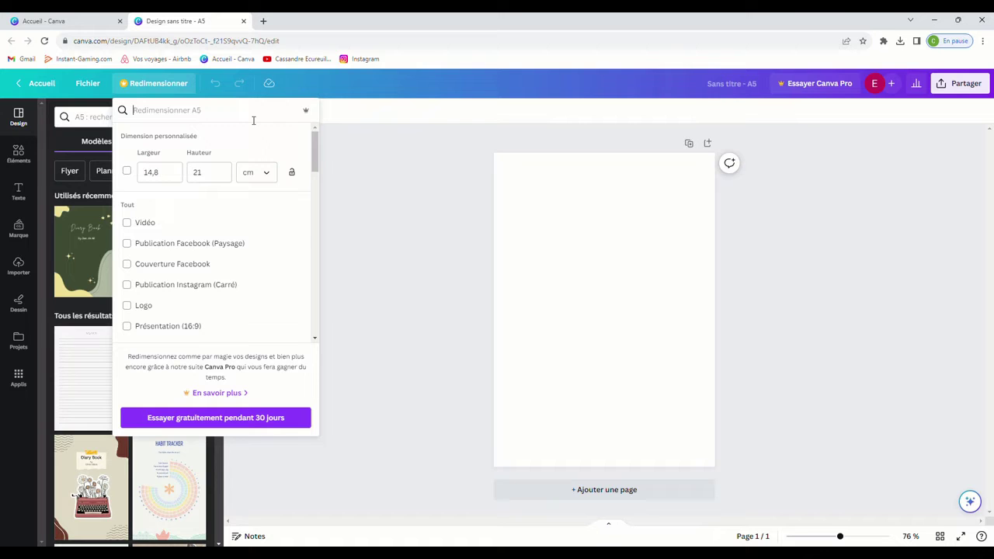
{"action": "left_click", "coordinate": [341, 149]}
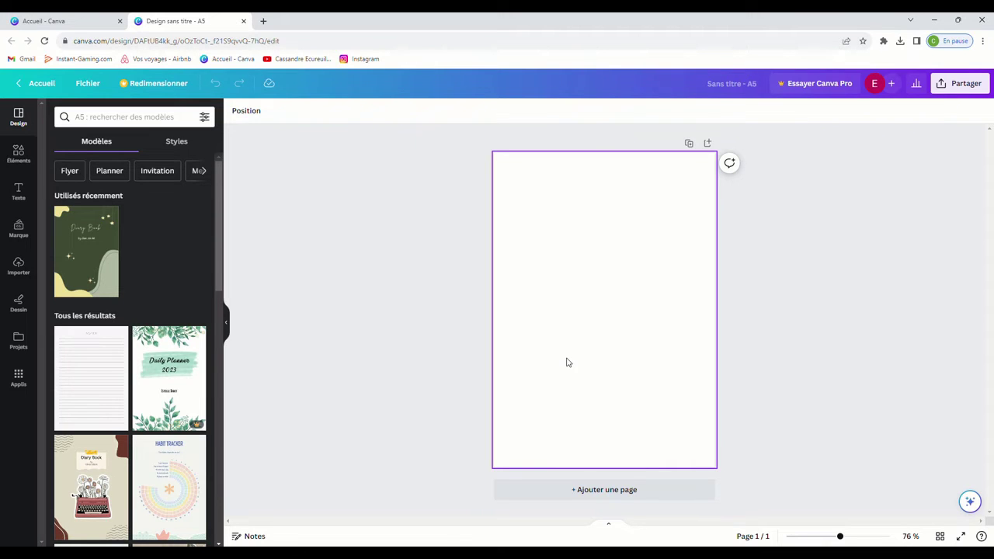
Step: Fill the blank page's background with the default solid yellow
{"action": "left_click", "coordinate": [20, 153]}
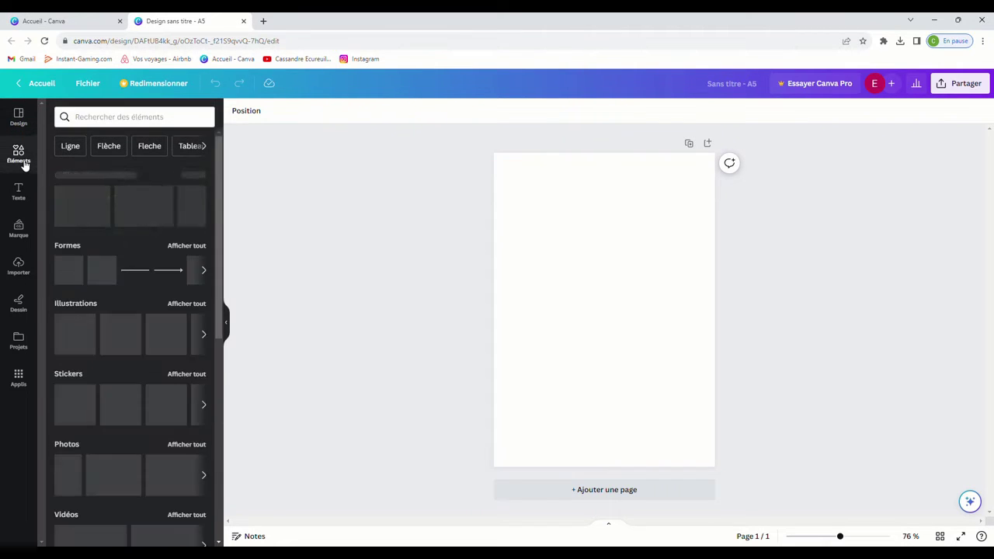
{"action": "left_click", "coordinate": [676, 283]}
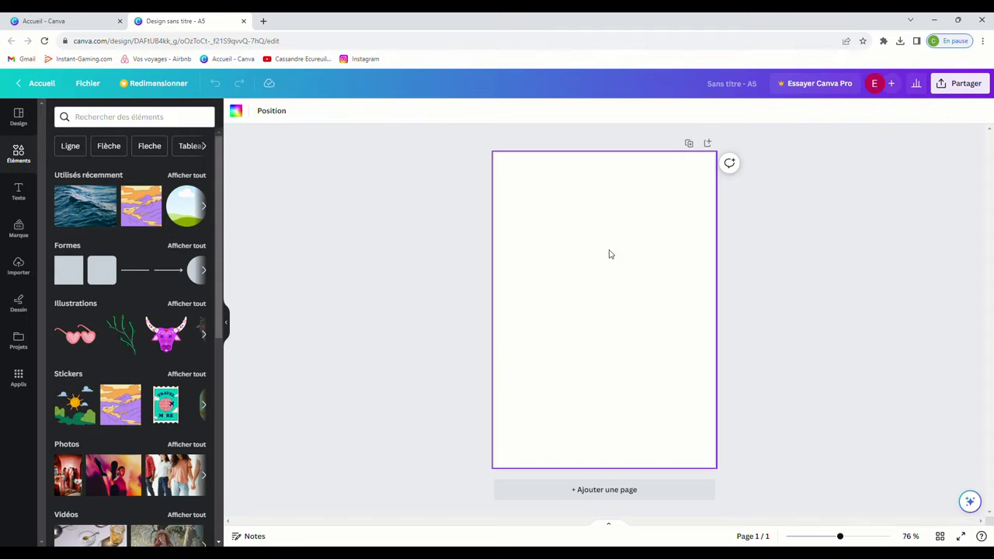
{"action": "left_click", "coordinate": [236, 112]}
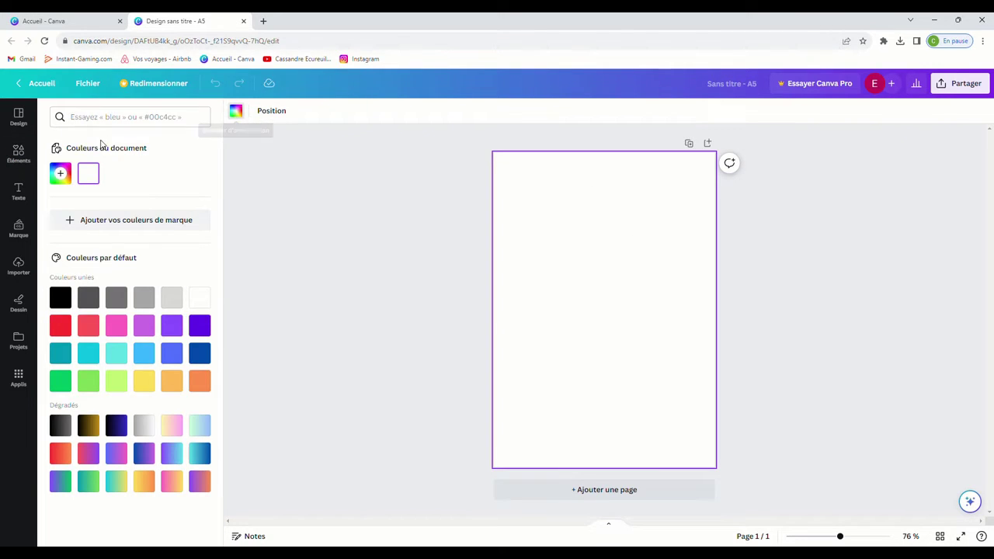
{"action": "left_click", "coordinate": [143, 382]}
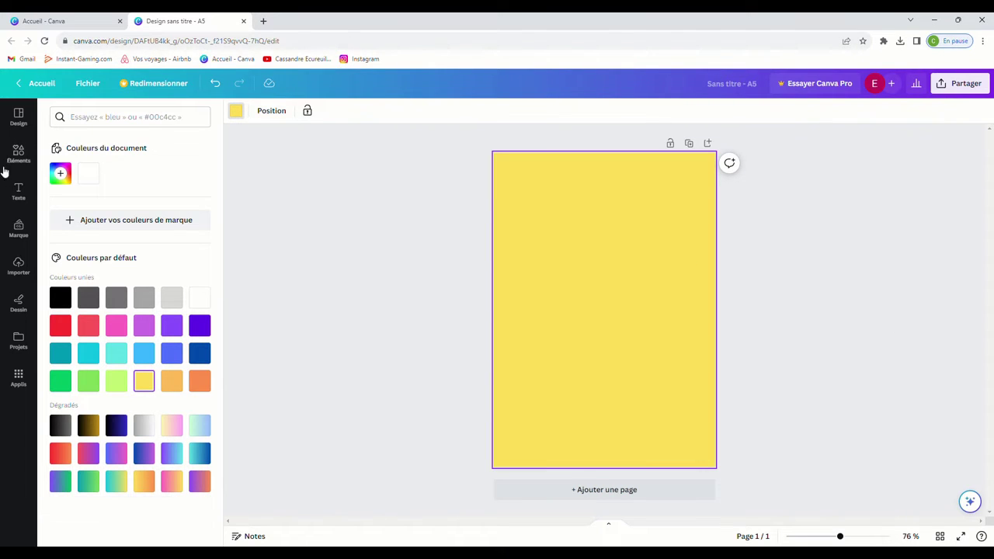
Step: Change the page background to a custom light blue, #94B3F8
{"action": "left_click", "coordinate": [60, 175]}
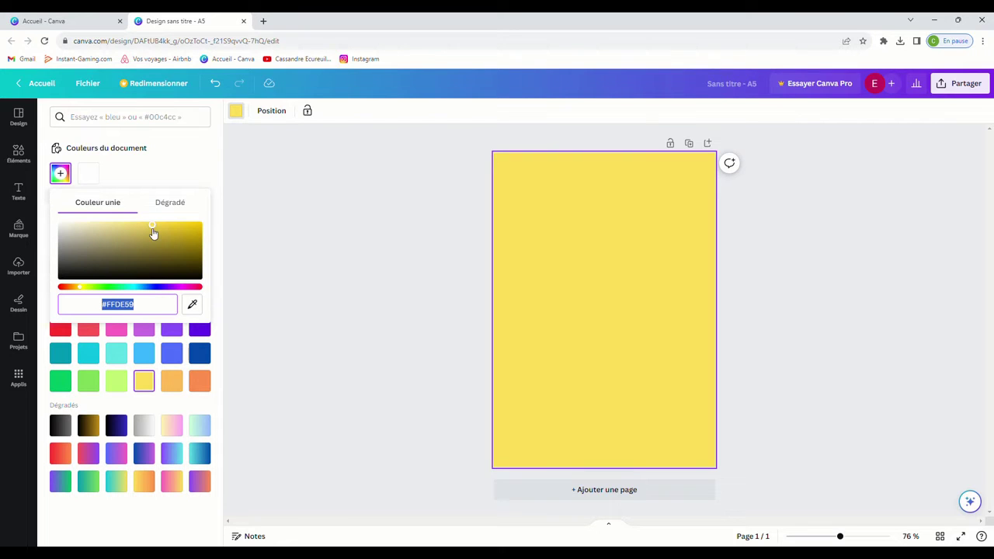
{"action": "left_click", "coordinate": [153, 226]}
{"action": "left_click_drag", "start_coordinate": [152, 226], "coordinate": [123, 230]}
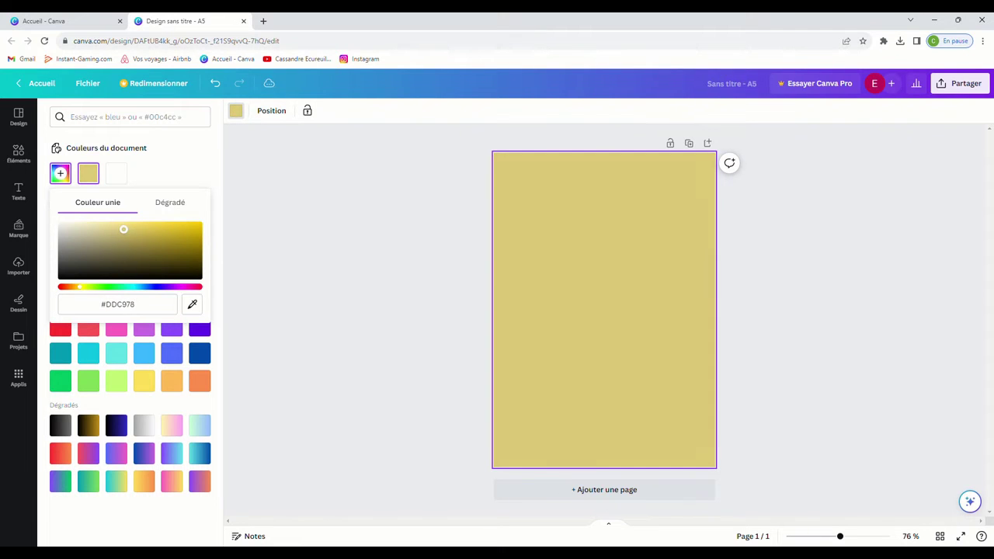
{"action": "left_click_drag", "start_coordinate": [80, 291], "coordinate": [145, 290]}
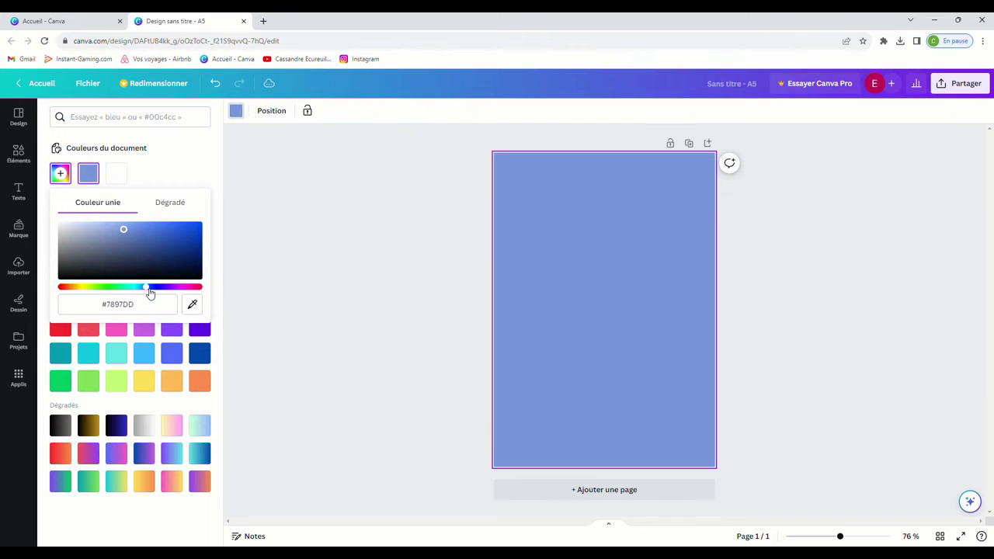
{"action": "left_click_drag", "start_coordinate": [144, 237], "coordinate": [117, 225]}
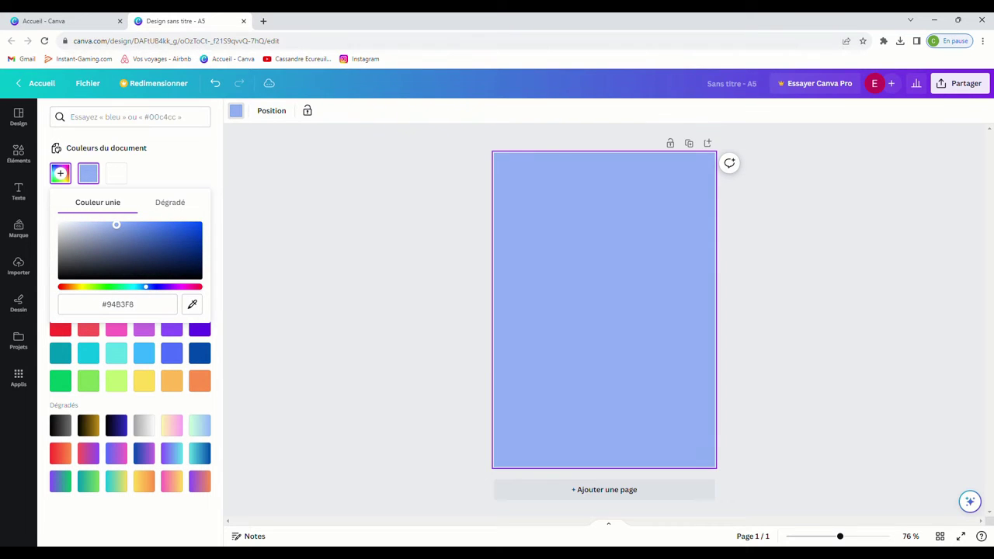
{"action": "left_click", "coordinate": [380, 321]}
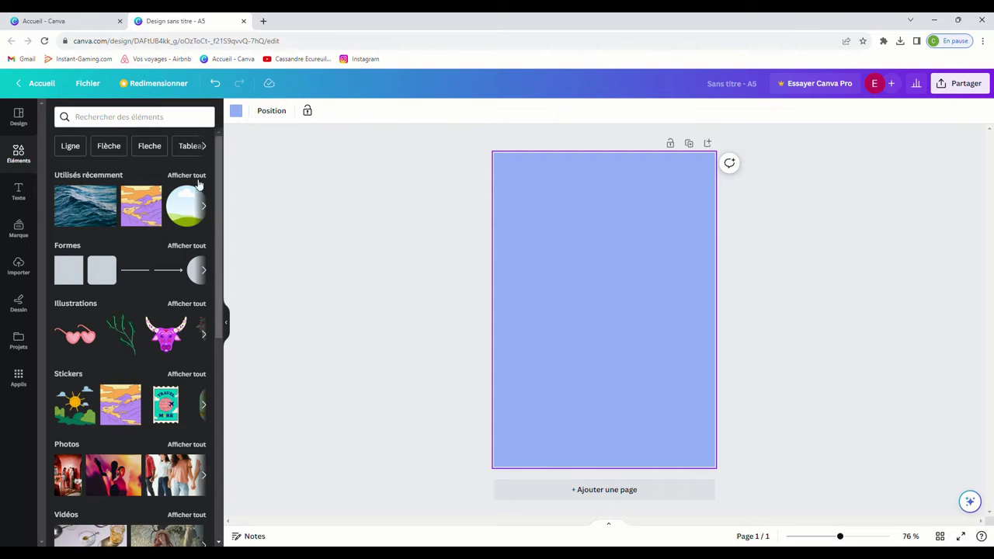
Step: Search the elements for "mer" illustrations and add the outlined rolling waves drawing to the page
{"action": "left_click", "coordinate": [121, 118]}
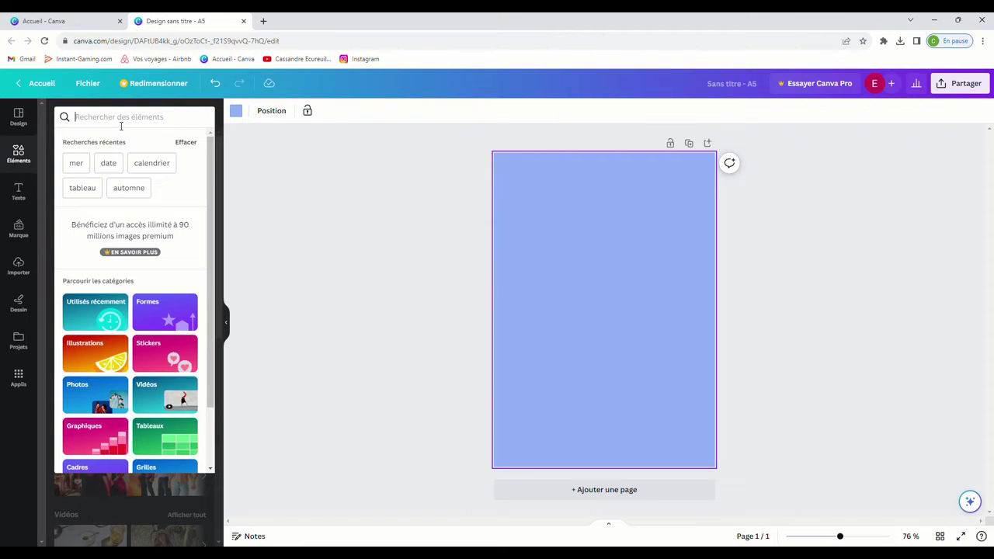
{"action": "left_click", "coordinate": [84, 164]}
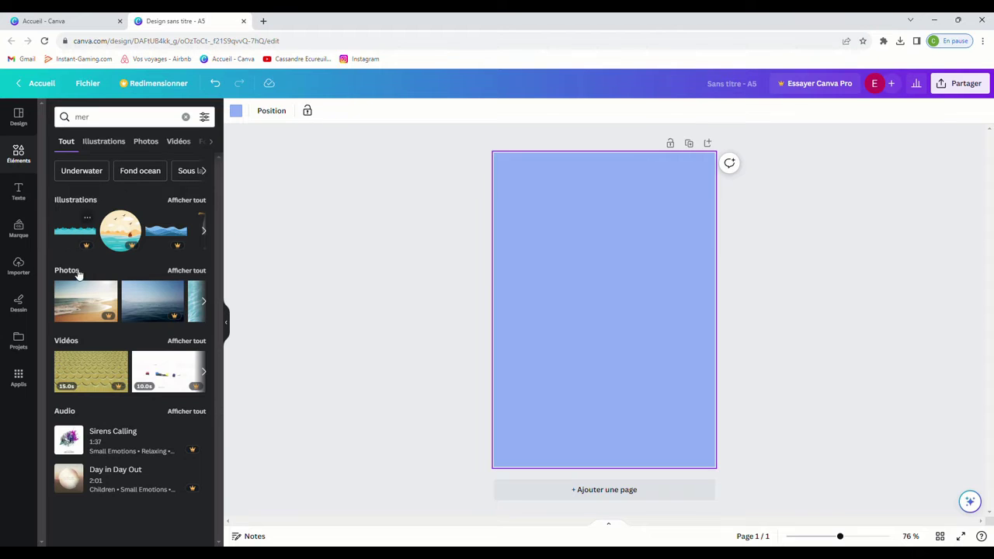
{"action": "left_click", "coordinate": [186, 200]}
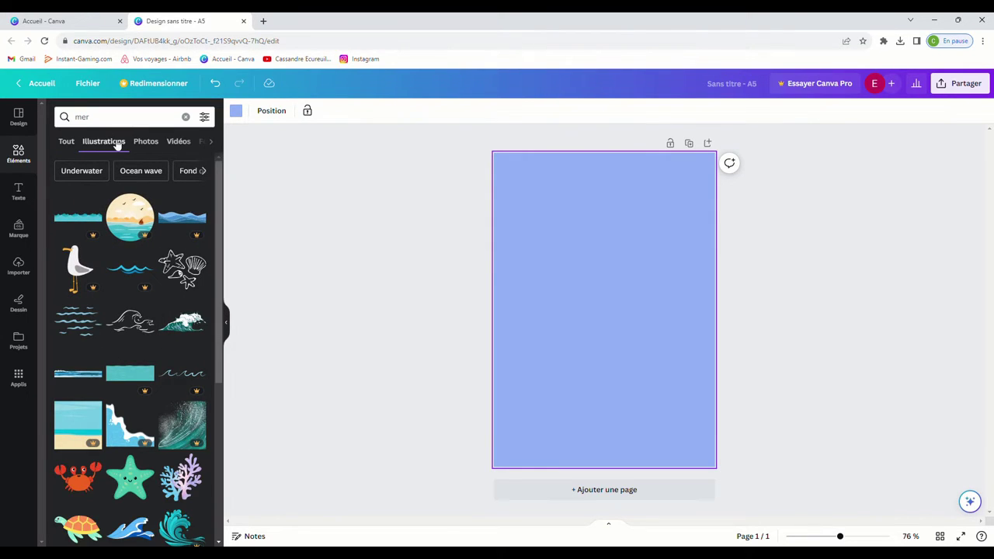
{"action": "left_click", "coordinate": [212, 146]}
{"action": "left_click", "coordinate": [60, 143]}
{"action": "left_click", "coordinate": [127, 324]}
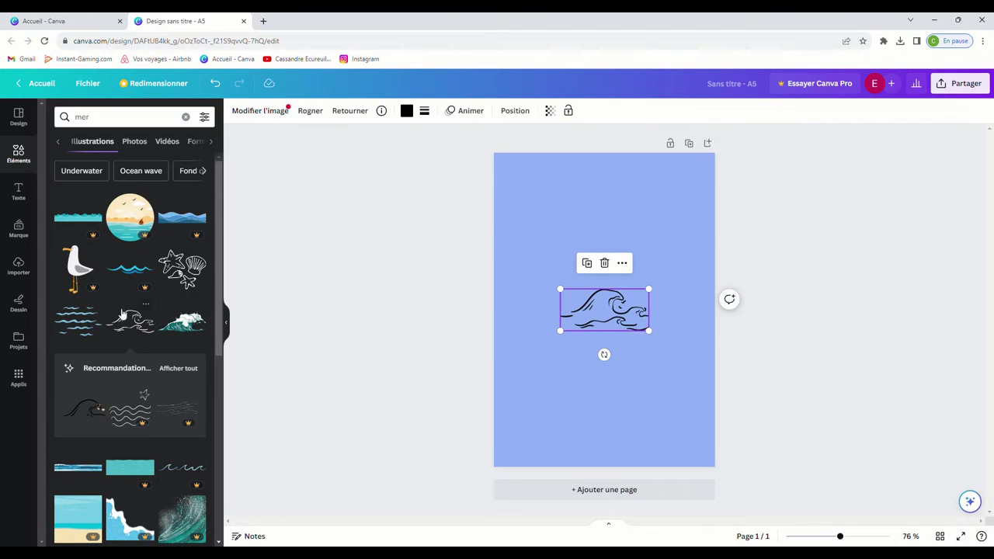
{"action": "left_click", "coordinate": [86, 320]}
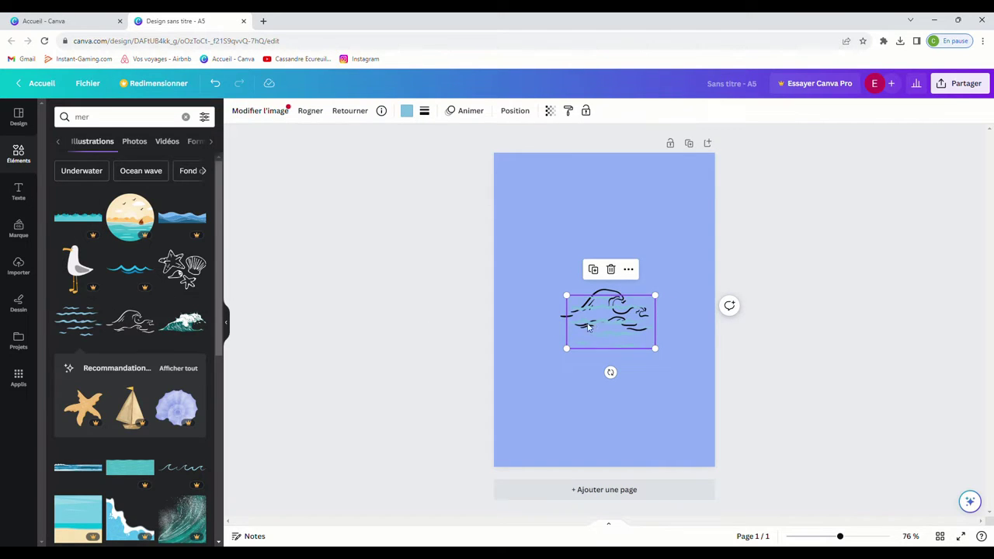
{"action": "left_click_drag", "start_coordinate": [588, 328], "coordinate": [552, 357]}
{"action": "key", "text": "Delete"}
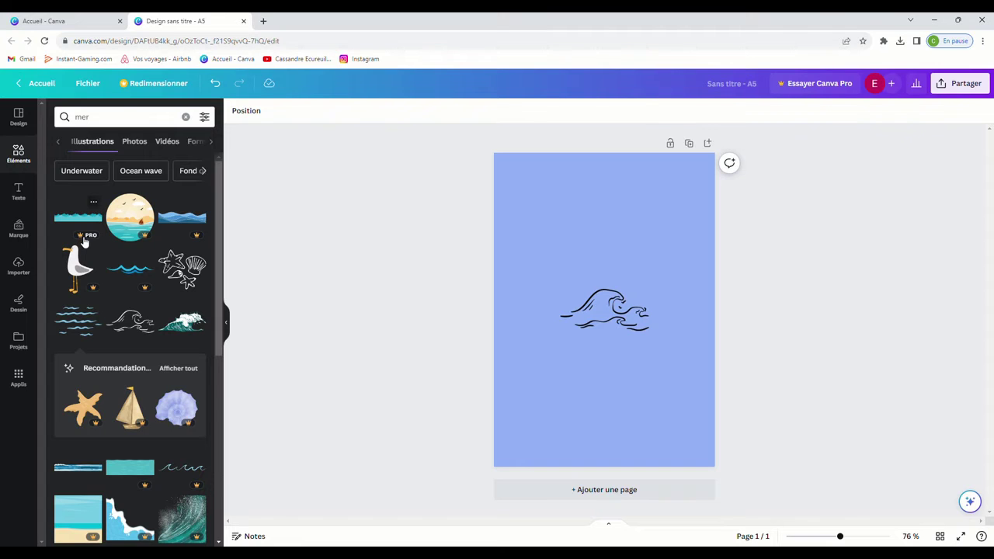
Step: Add the outlined starfish-and-shells drawing to the page's upper left and the blue water strip to its lower part
{"action": "left_click", "coordinate": [181, 268]}
{"action": "left_click_drag", "start_coordinate": [606, 310], "coordinate": [564, 225]}
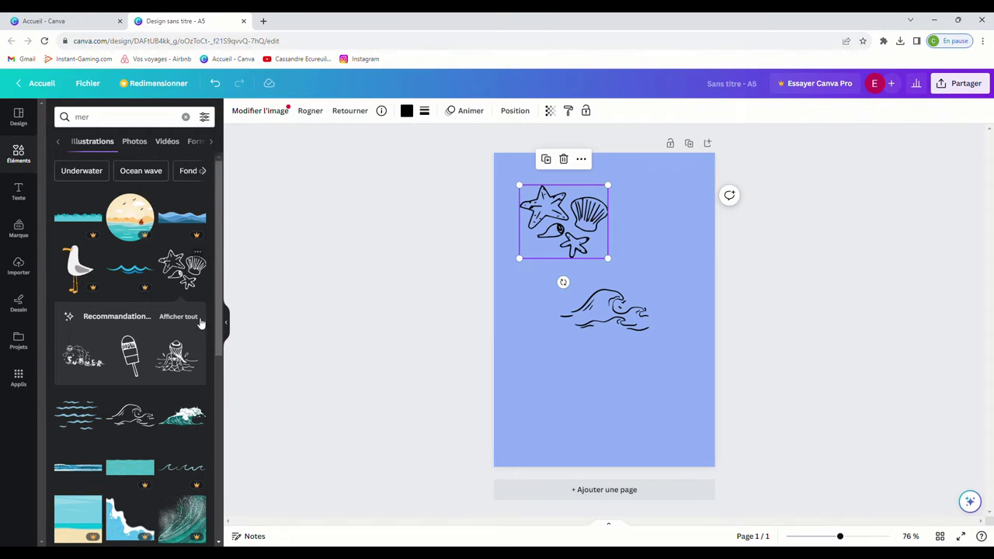
{"action": "scroll", "coordinate": [200, 323], "scroll_direction": "down", "scroll_amount": 3}
{"action": "left_click", "coordinate": [79, 315]}
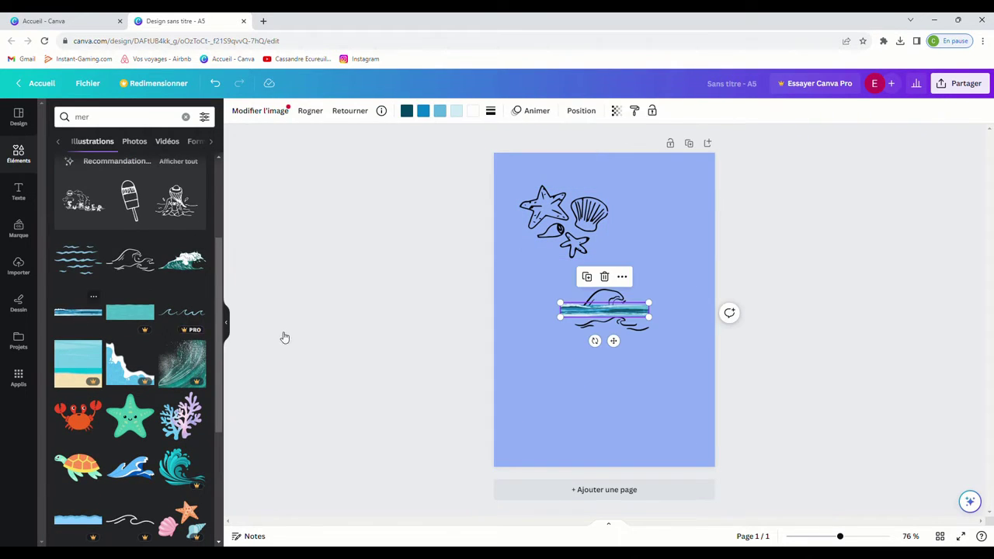
{"action": "left_click_drag", "start_coordinate": [629, 315], "coordinate": [616, 423]}
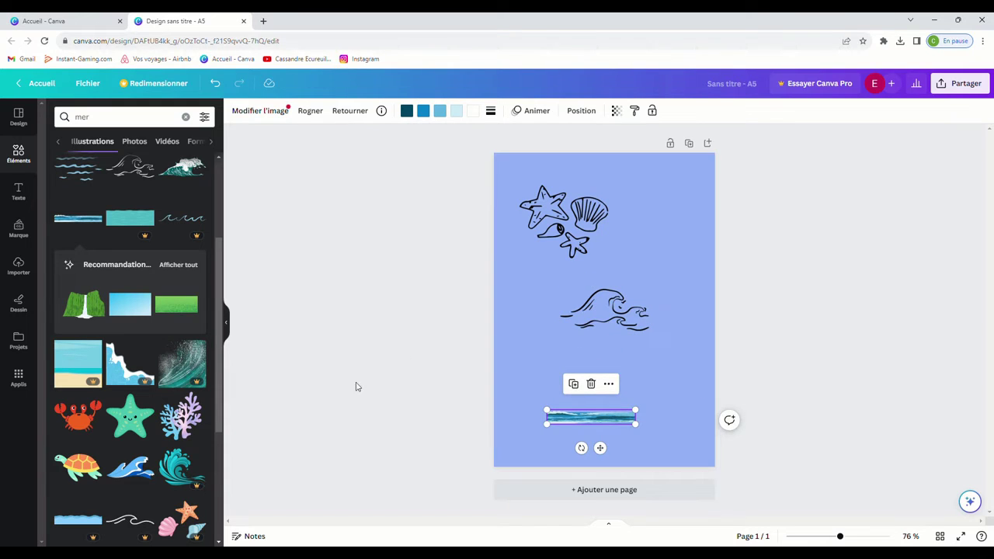
Step: Add the green smiling starfish, shrink it to roughly half size and place it at the page's left edge below the waves
{"action": "left_click", "coordinate": [137, 423]}
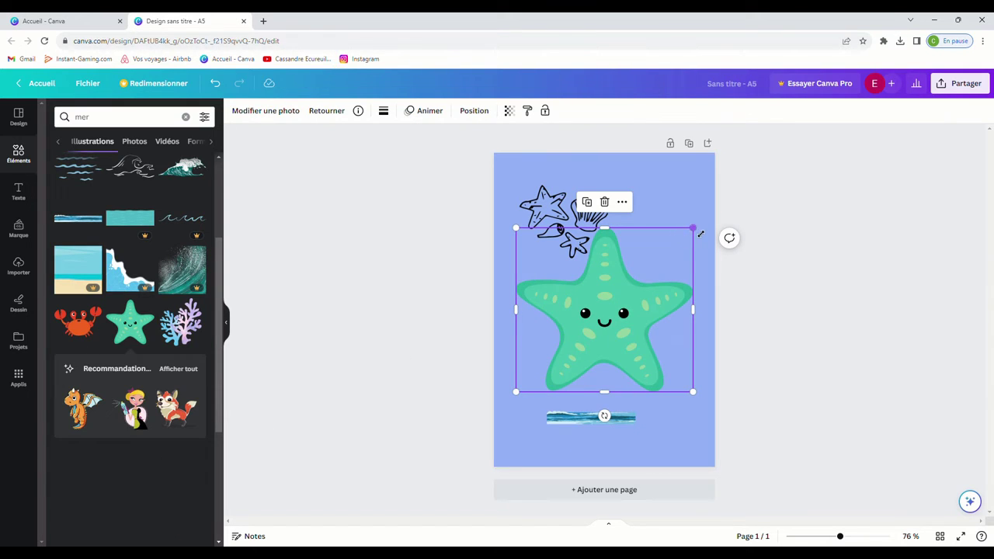
{"action": "left_click_drag", "start_coordinate": [693, 228], "coordinate": [615, 302]}
{"action": "left_click_drag", "start_coordinate": [572, 336], "coordinate": [548, 350]}
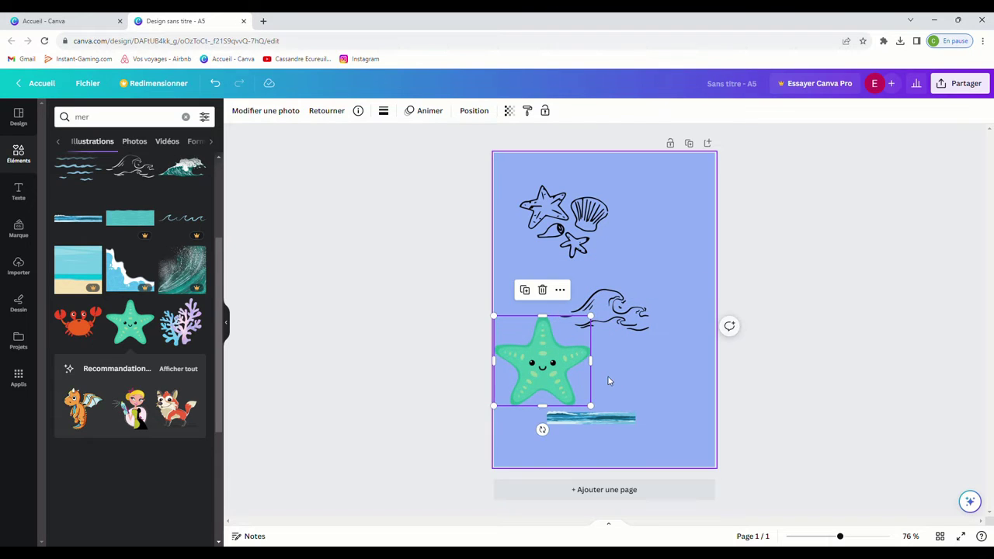
Step: Nudge the water strip slightly lower, and try two starfish greens on the outlined starfish-and-shells drawing before restoring its black colour
{"action": "left_click_drag", "start_coordinate": [582, 418], "coordinate": [588, 428]}
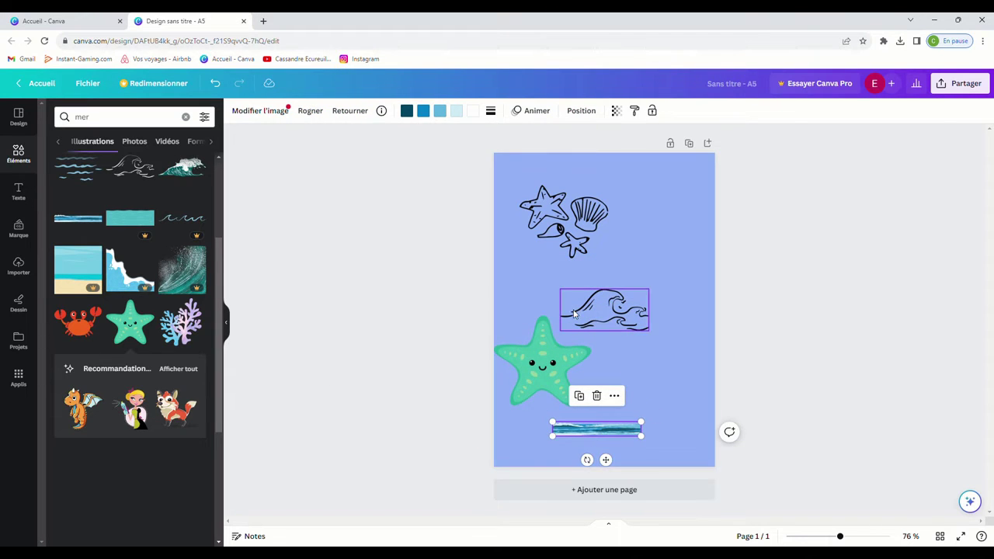
{"action": "left_click", "coordinate": [528, 233]}
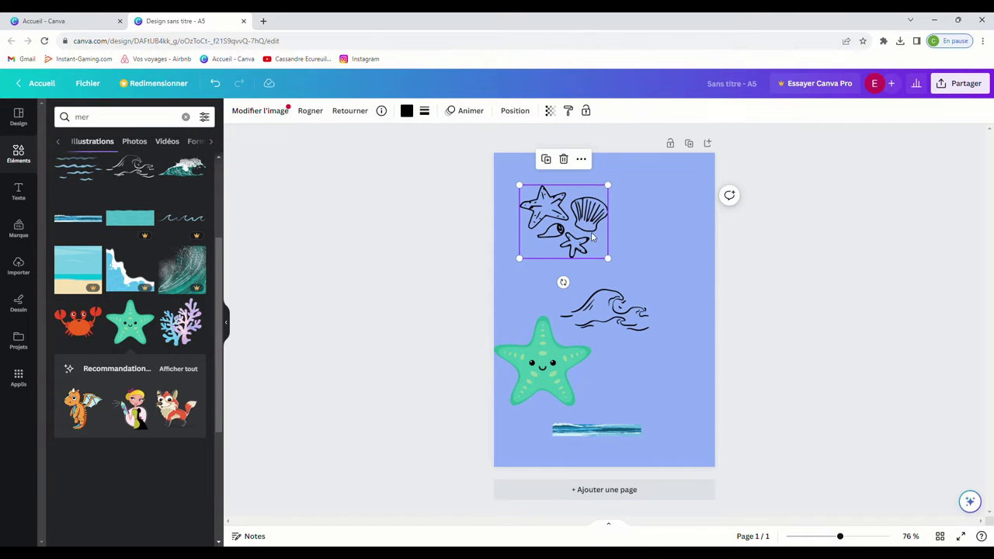
{"action": "left_click", "coordinate": [406, 110]}
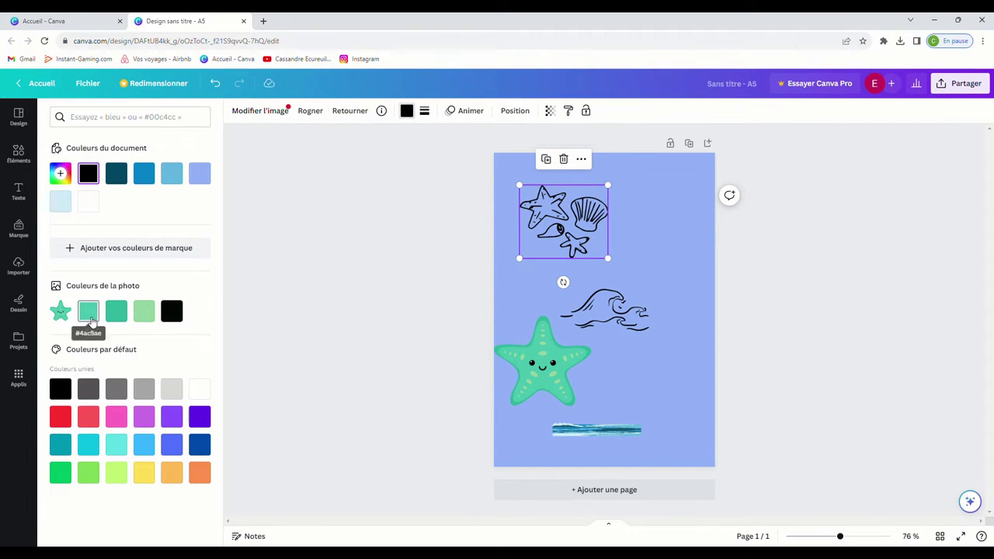
{"action": "left_click", "coordinate": [89, 312]}
{"action": "left_click", "coordinate": [117, 312]}
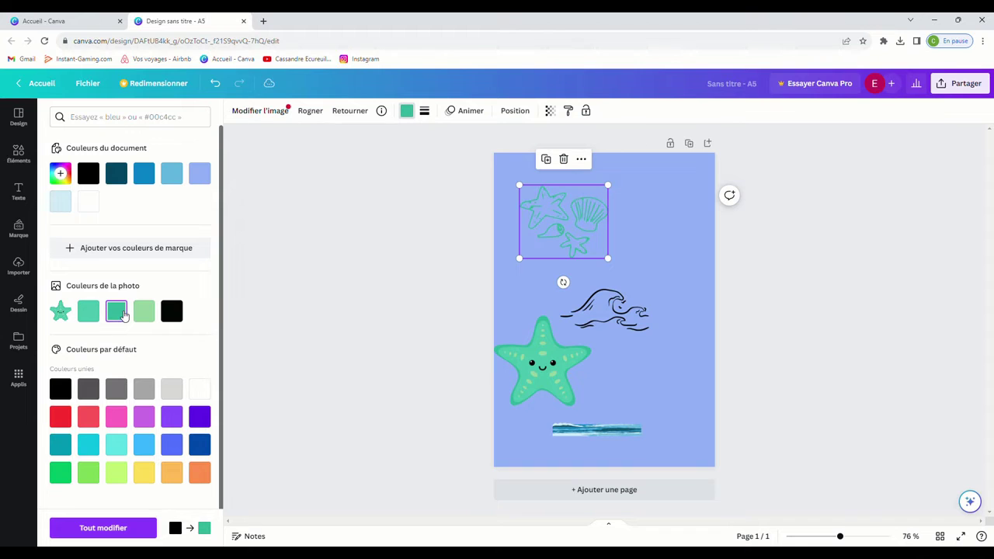
{"action": "left_click", "coordinate": [172, 311]}
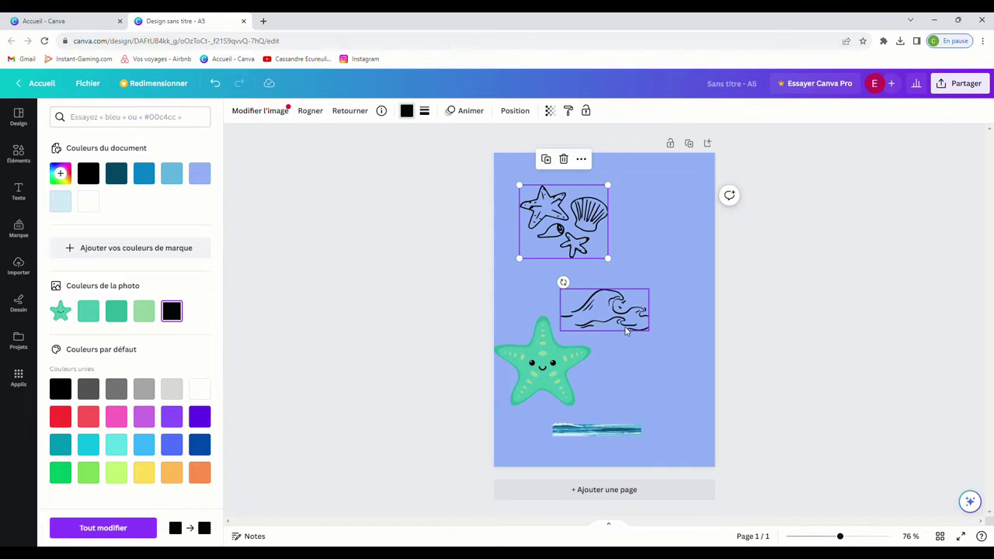
Step: Recolour the water strip's dark teal to purple and its medium blue to pink, and enlarge it to about twice its size
{"action": "left_click", "coordinate": [579, 356]}
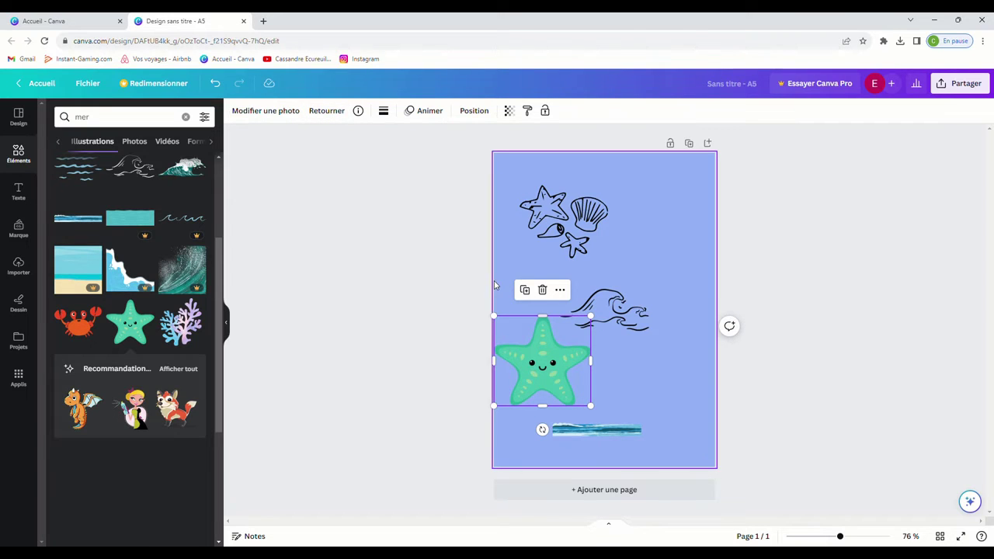
{"action": "left_click", "coordinate": [610, 431]}
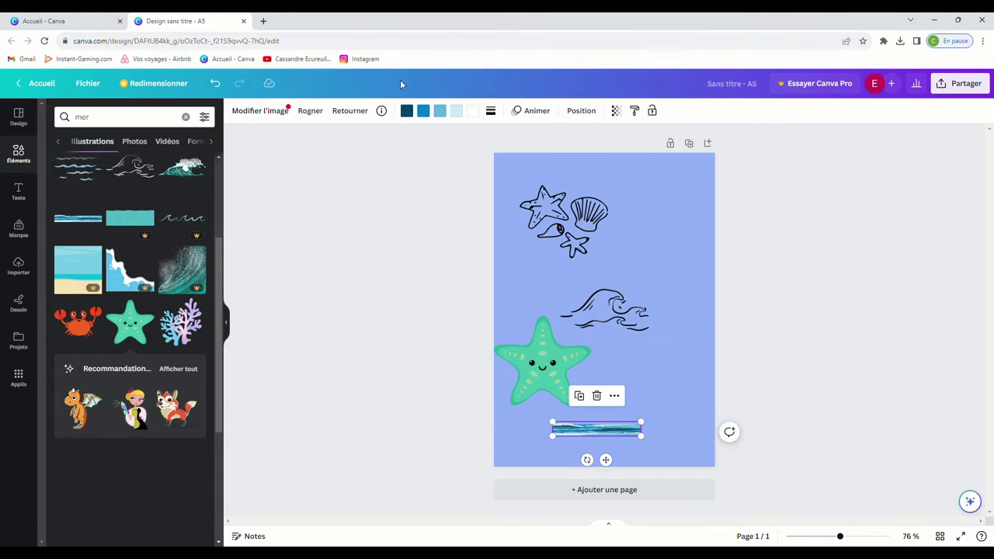
{"action": "left_click", "coordinate": [406, 110]}
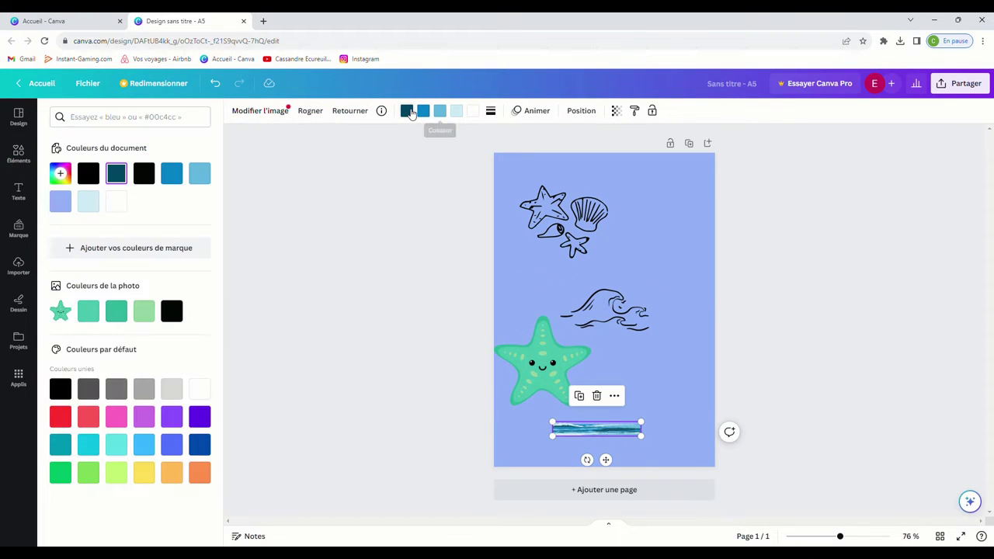
{"action": "left_click", "coordinate": [146, 418]}
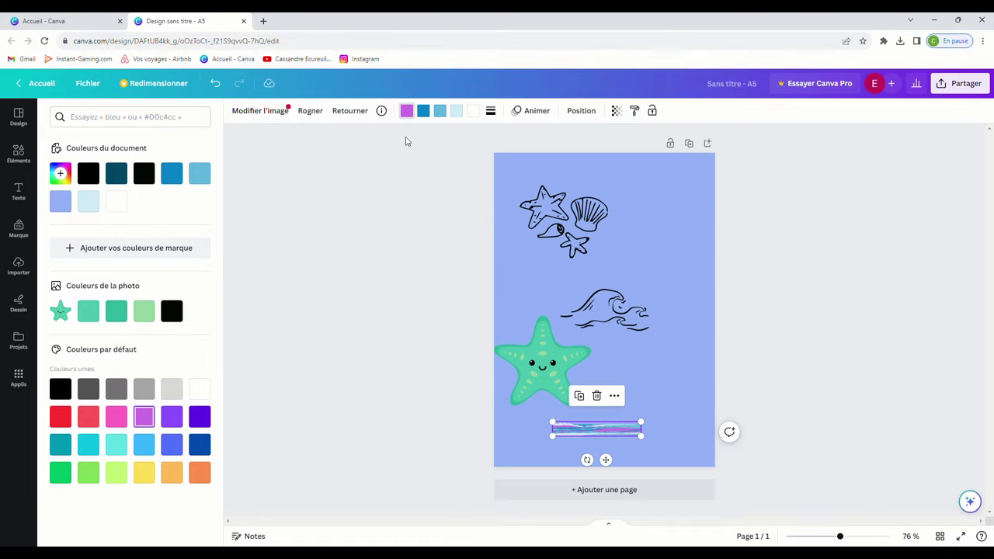
{"action": "left_click", "coordinate": [424, 110]}
{"action": "left_click", "coordinate": [117, 416]}
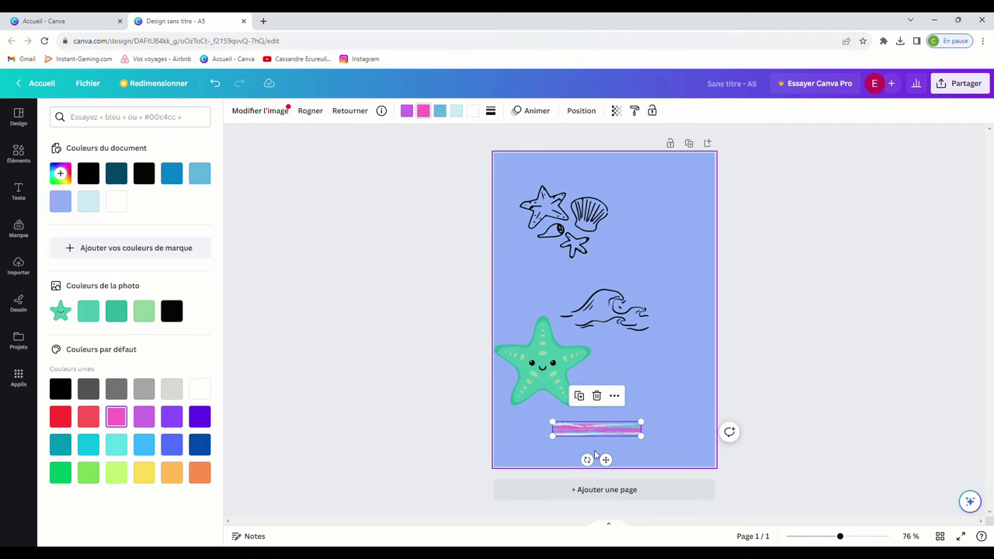
{"action": "left_click_drag", "start_coordinate": [641, 422], "coordinate": [595, 433]}
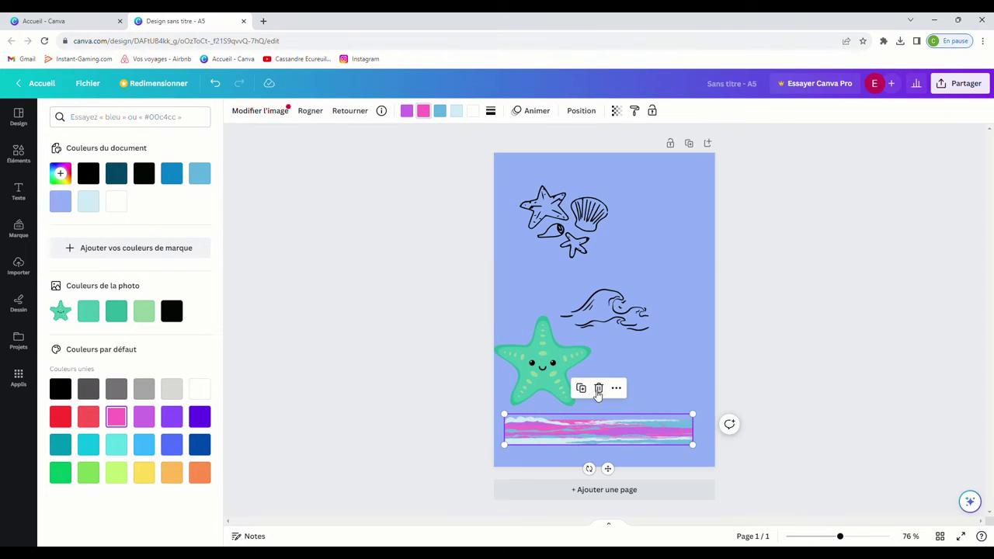
Step: Delete the water strip, the outlined waves and the outlined starfish-and-shells drawing from the page
{"action": "left_click", "coordinate": [598, 389]}
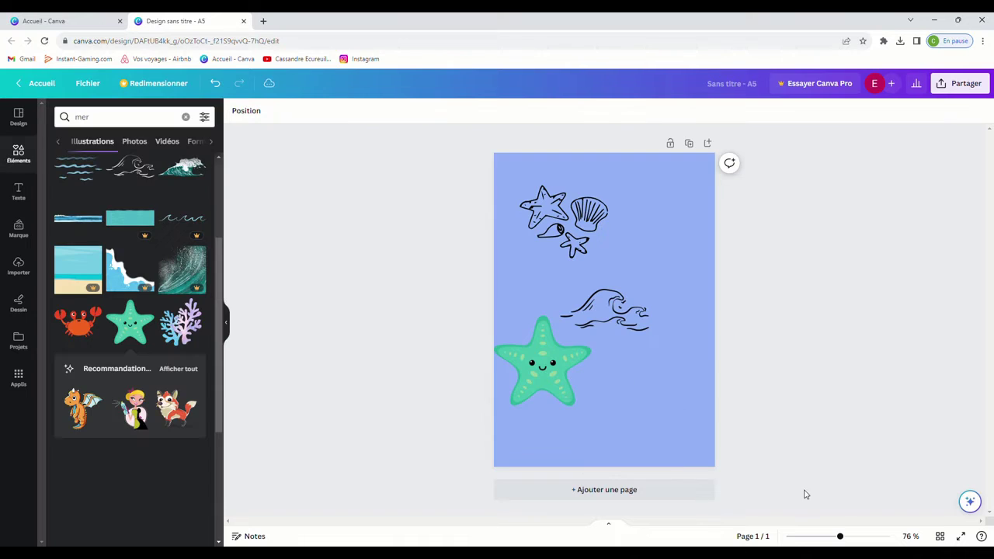
{"action": "left_click", "coordinate": [598, 331]}
{"action": "left_click", "coordinate": [601, 263]}
{"action": "left_click", "coordinate": [575, 247]}
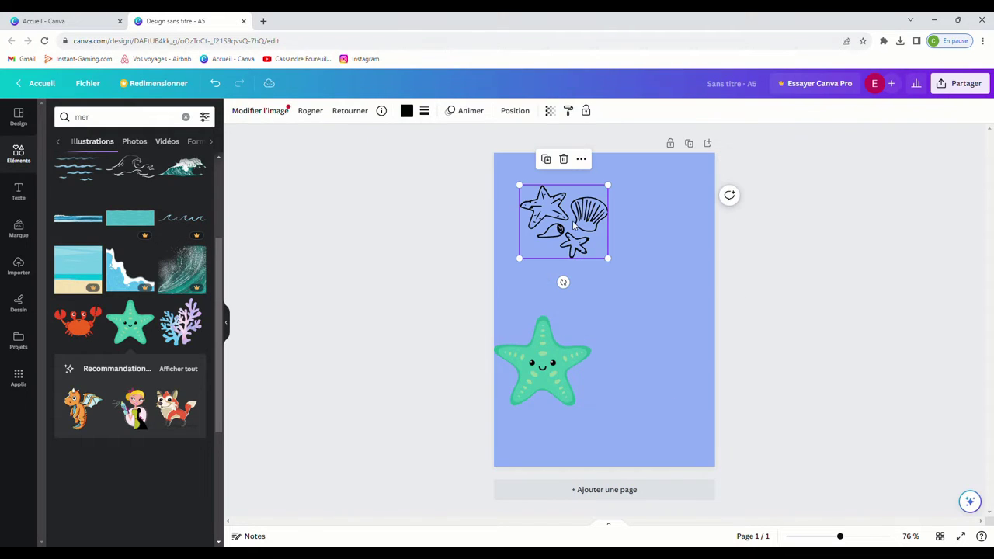
{"action": "left_click", "coordinate": [564, 160]}
Step: Add the blue-and-pink coral, the red crab and a second green smiling starfish to the page
{"action": "left_click", "coordinate": [542, 361]}
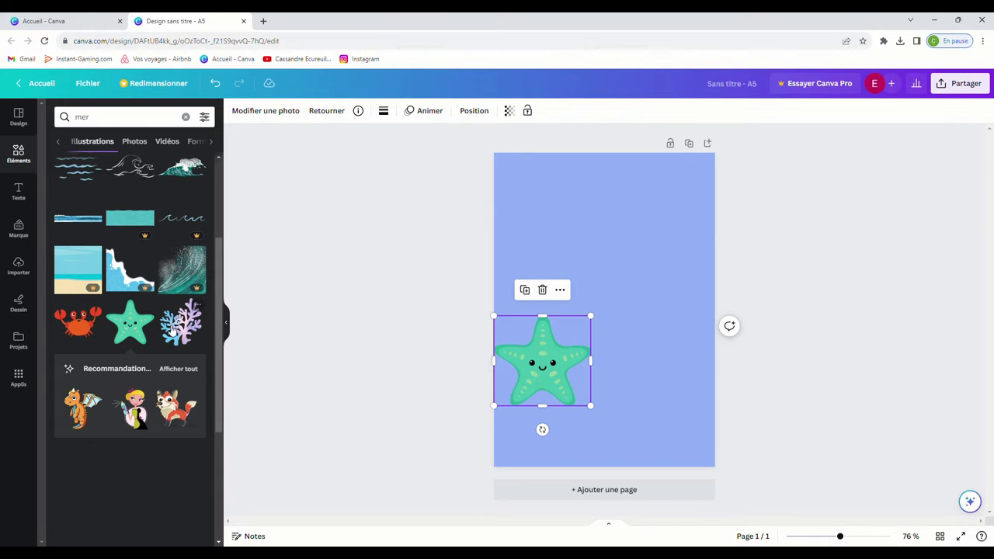
{"action": "left_click", "coordinate": [172, 330]}
{"action": "left_click", "coordinate": [90, 338]}
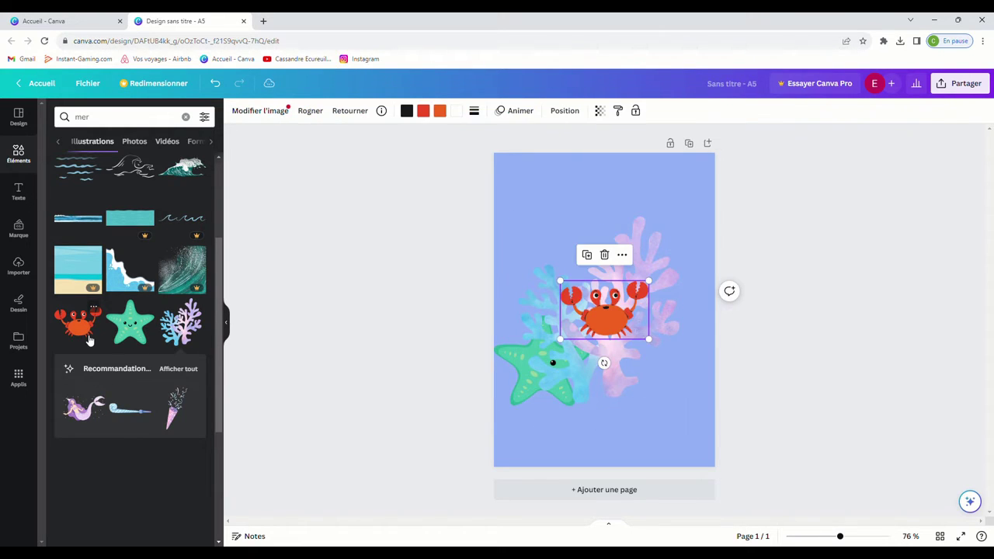
{"action": "left_click", "coordinate": [136, 336]}
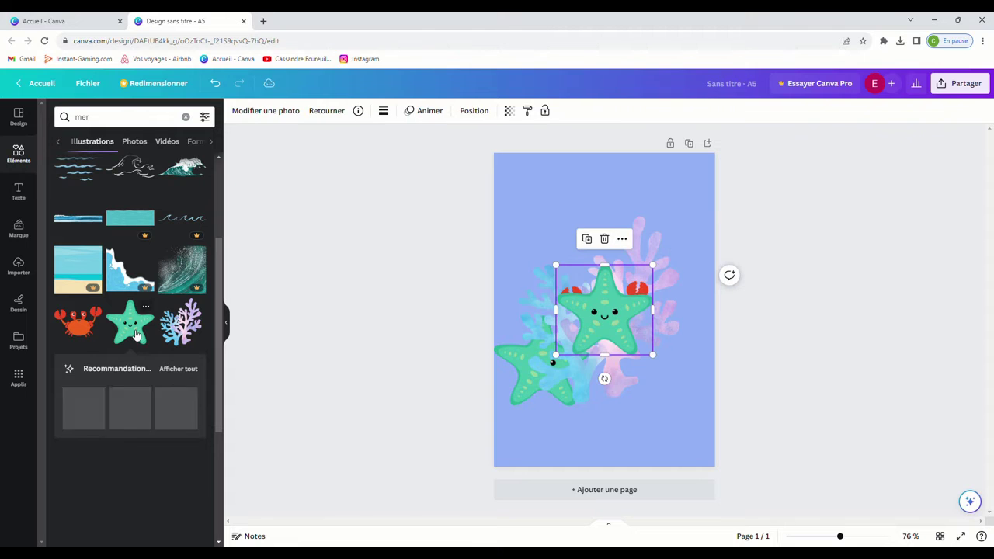
Step: Browse the full list of magic recommendations for the green starfish and return to the "mer" illustrations
{"action": "left_click", "coordinate": [186, 370]}
{"action": "scroll", "coordinate": [149, 295], "scroll_direction": "down", "scroll_amount": 2}
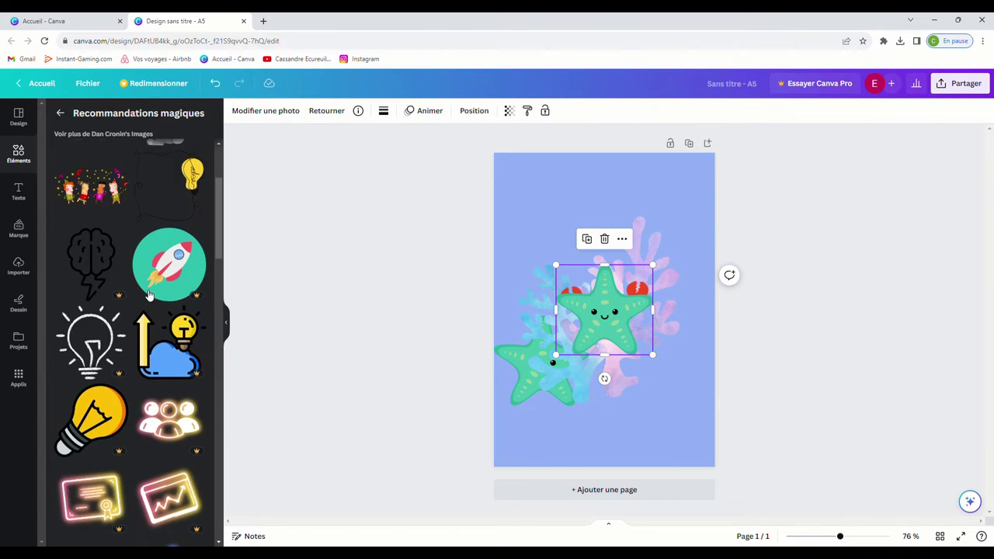
{"action": "scroll", "coordinate": [150, 292], "scroll_direction": "down", "scroll_amount": 4}
{"action": "scroll", "coordinate": [77, 155], "scroll_direction": "up", "scroll_amount": 6}
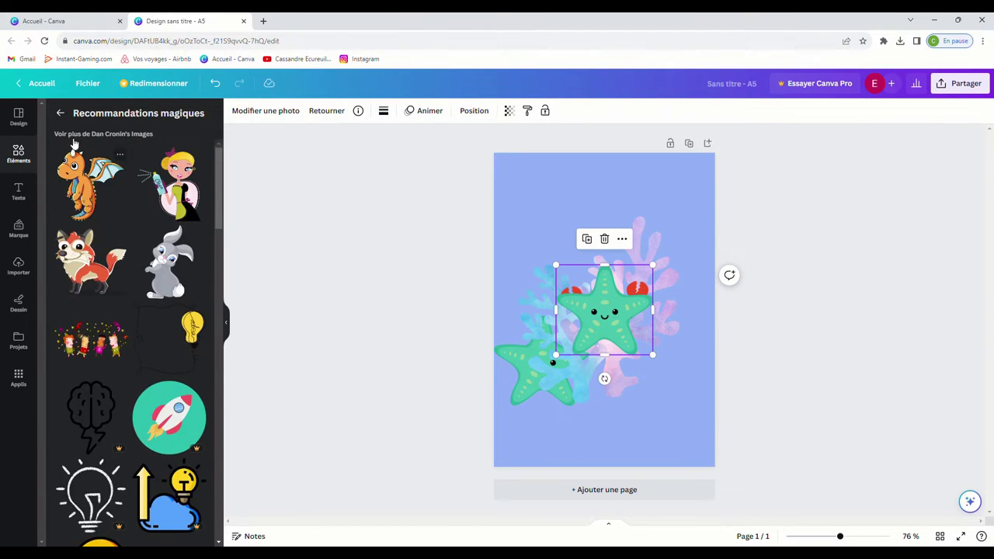
{"action": "left_click", "coordinate": [60, 113]}
Step: Remove the second starfish and rearrange the rest, with the crab at the page's lower right and the coral at its upper right
{"action": "left_click_drag", "start_coordinate": [616, 326], "coordinate": [621, 400]}
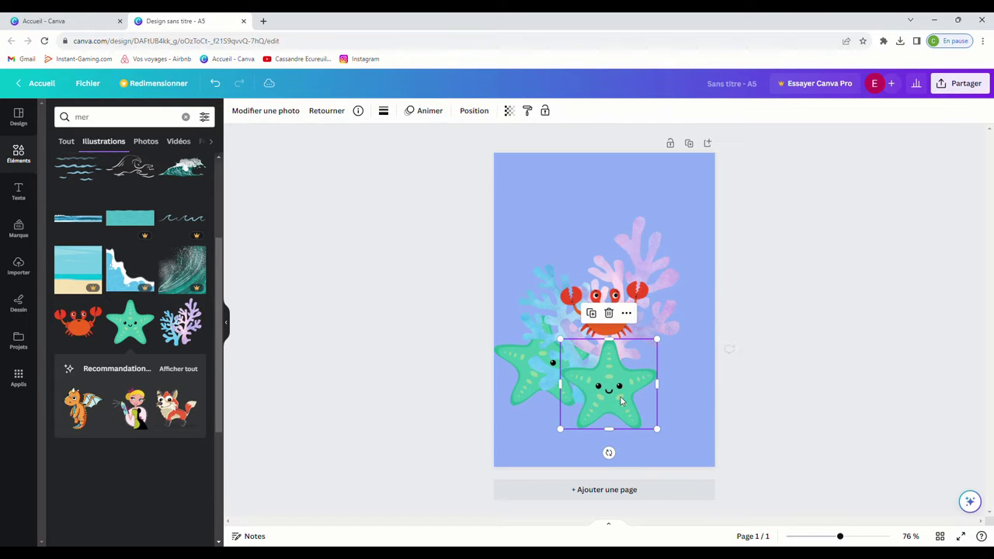
{"action": "key", "text": "Delete"}
{"action": "left_click_drag", "start_coordinate": [614, 330], "coordinate": [657, 441]}
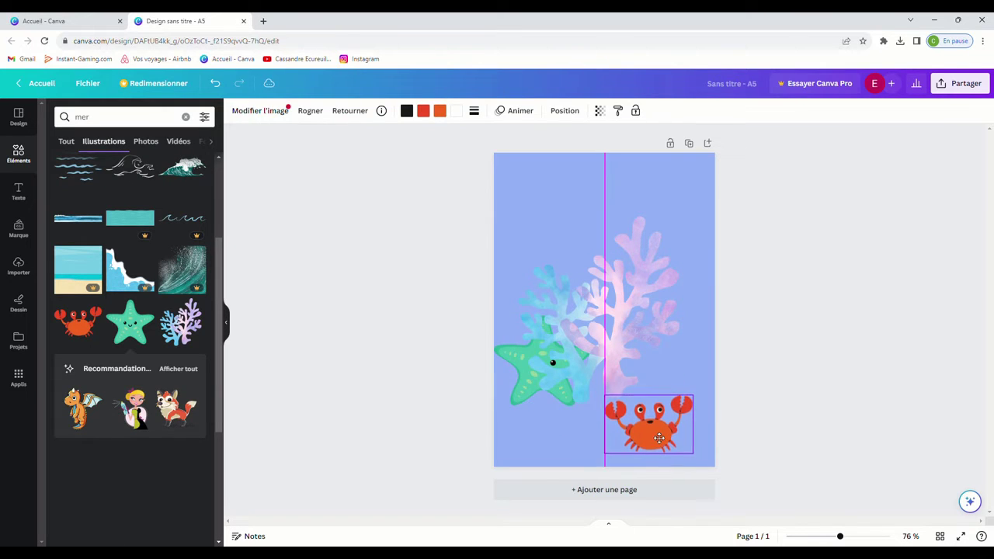
{"action": "left_click", "coordinate": [627, 312]}
{"action": "left_click_drag", "start_coordinate": [627, 312], "coordinate": [642, 257]}
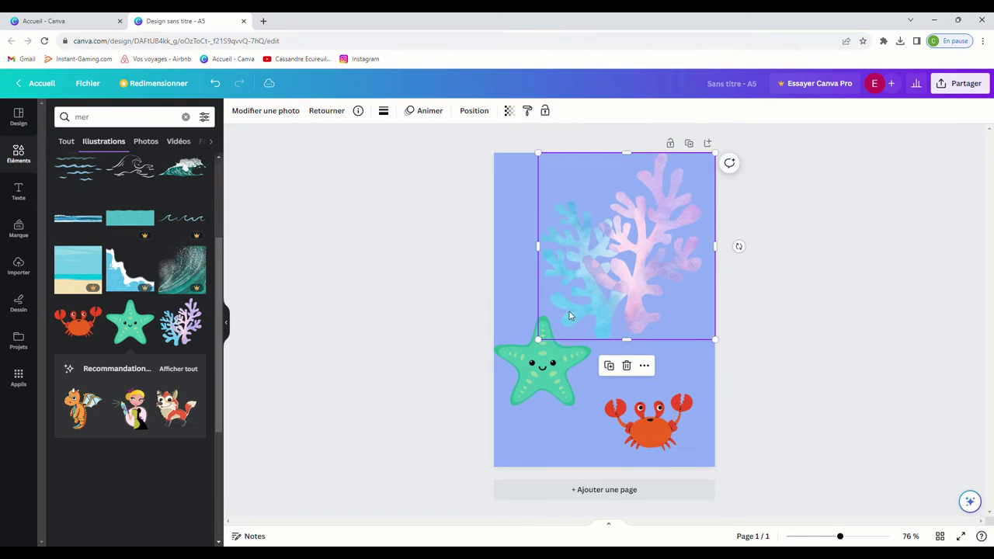
Step: Delete the remaining starfish, coral and crab so that only the blue background is left on the page
{"action": "left_click", "coordinate": [541, 369]}
{"action": "key", "text": "Delete"}
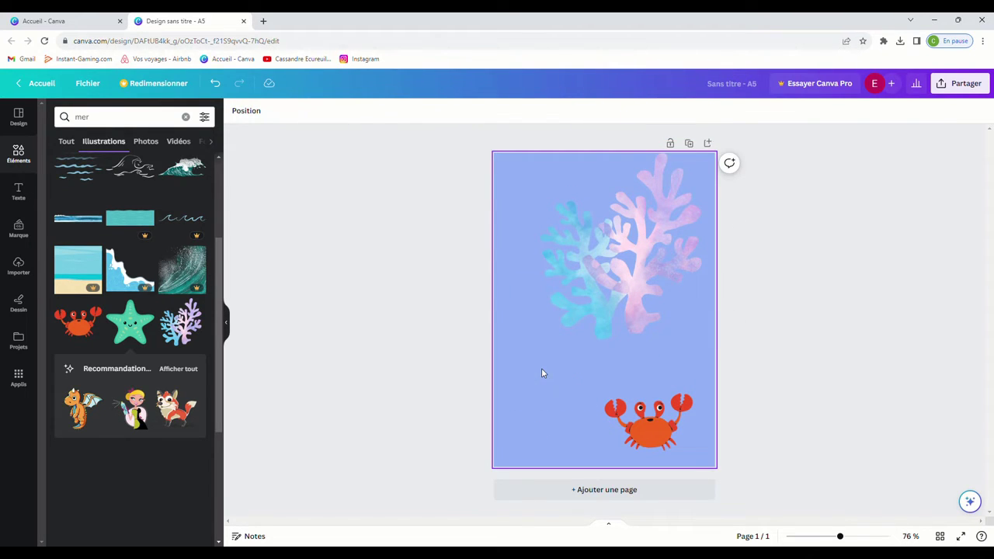
{"action": "left_click", "coordinate": [623, 281]}
{"action": "key", "text": "Delete"}
{"action": "left_click", "coordinate": [648, 423]}
{"action": "key", "text": "Delete"}
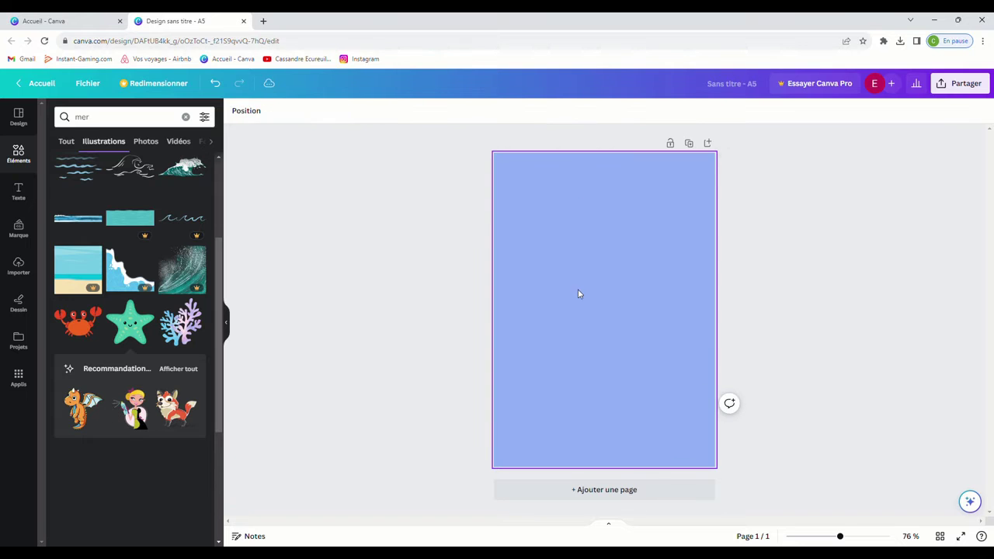
Step: Browse the photo results for "mer" and examine which sea pictures are available
{"action": "scroll", "coordinate": [177, 275], "scroll_direction": "up", "scroll_amount": 3}
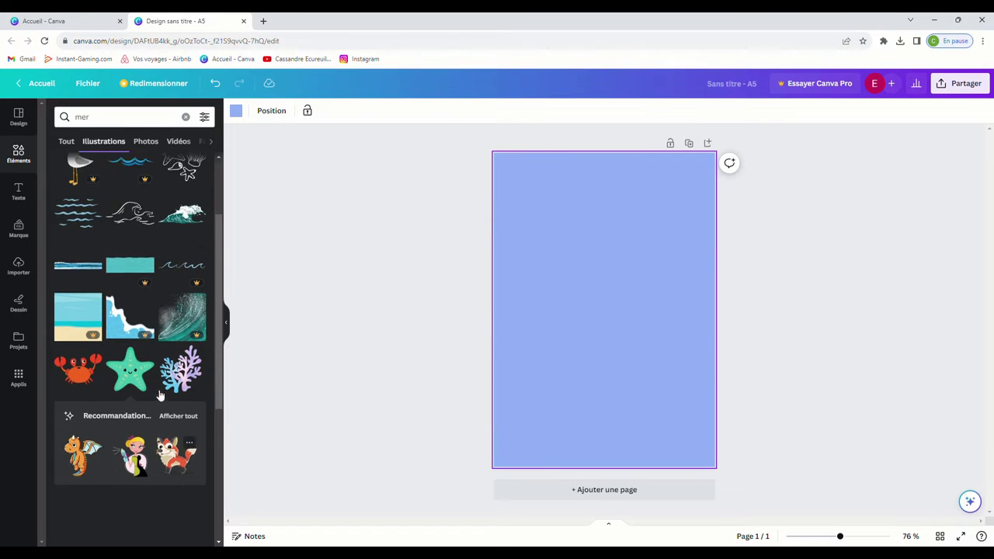
{"action": "left_click", "coordinate": [146, 141]}
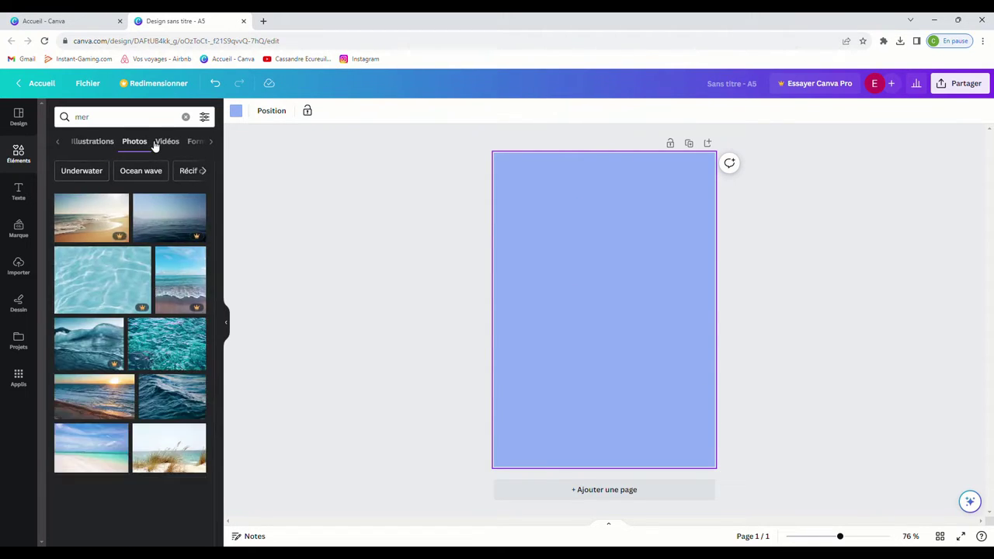
{"action": "scroll", "coordinate": [142, 384], "scroll_direction": "down", "scroll_amount": 4}
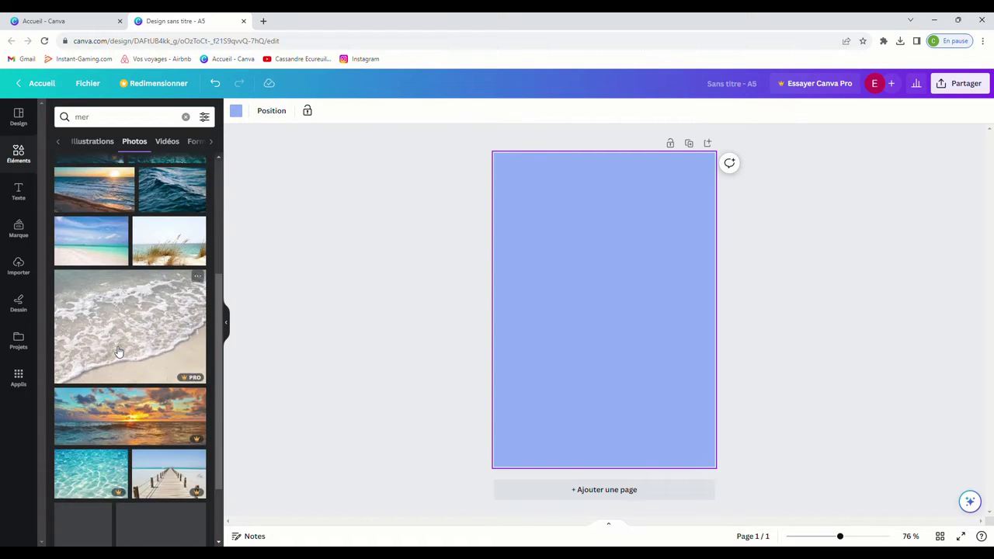
{"action": "scroll", "coordinate": [142, 383], "scroll_direction": "down", "scroll_amount": 5}
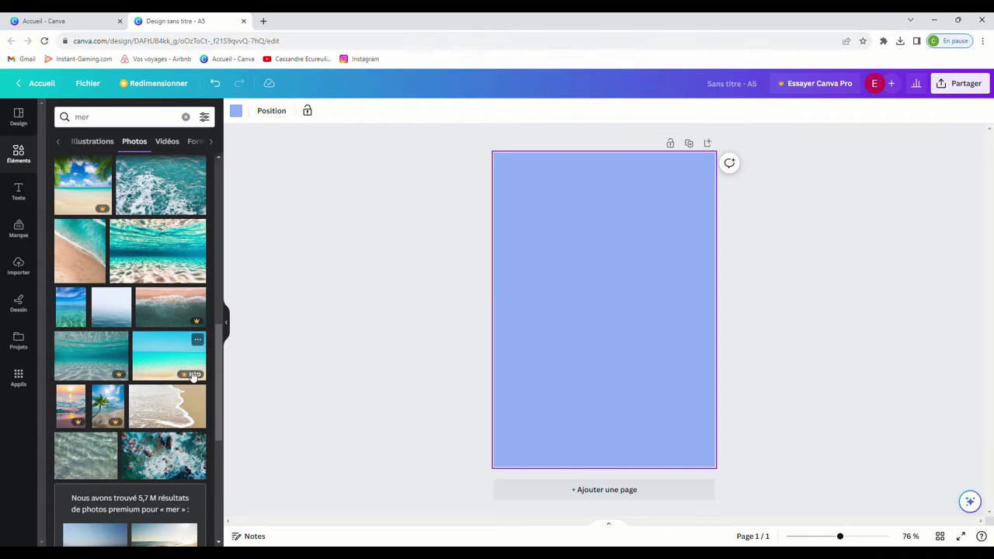
{"action": "scroll", "coordinate": [160, 373], "scroll_direction": "down", "scroll_amount": 3}
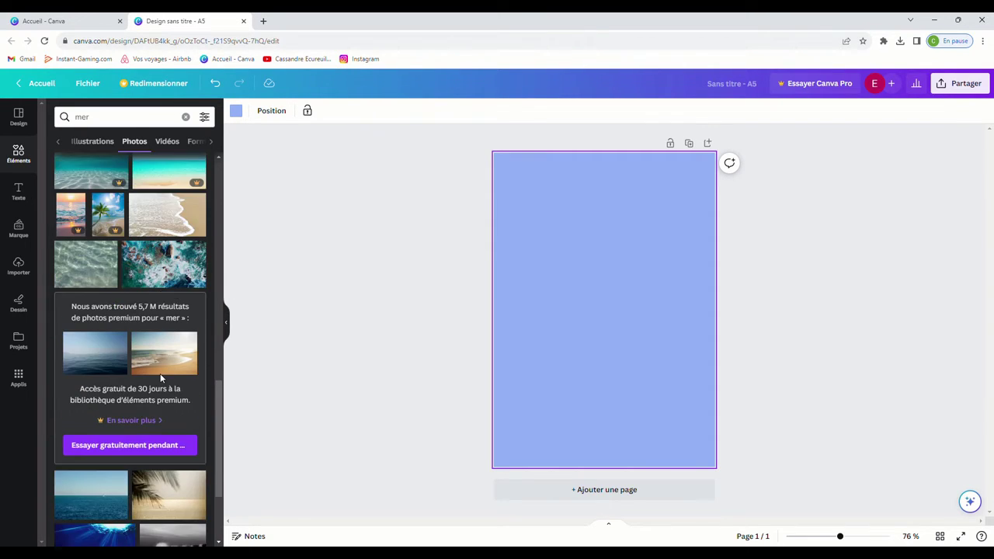
{"action": "scroll", "coordinate": [161, 375], "scroll_direction": "down", "scroll_amount": 6}
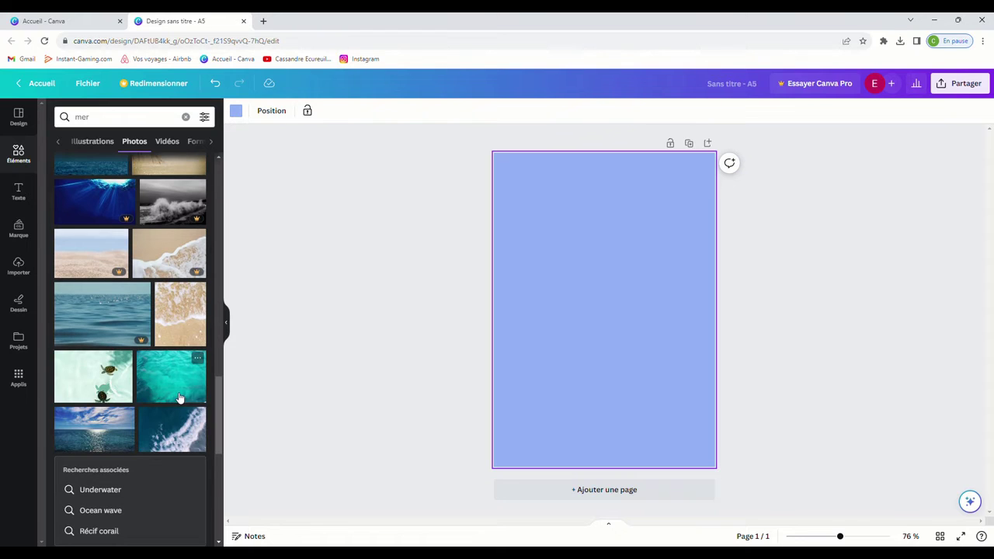
{"action": "scroll", "coordinate": [179, 397], "scroll_direction": "down", "scroll_amount": 6}
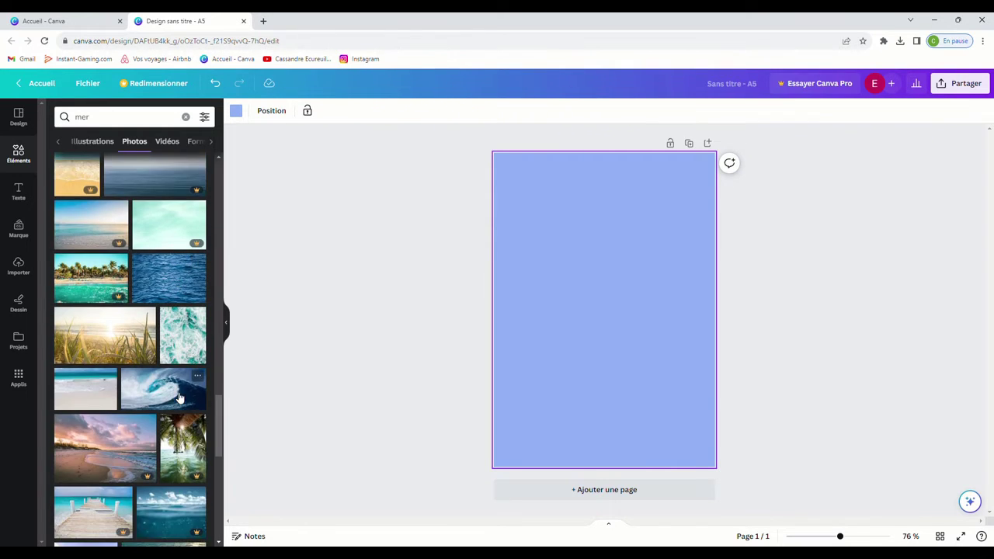
{"action": "scroll", "coordinate": [179, 398], "scroll_direction": "down", "scroll_amount": 5}
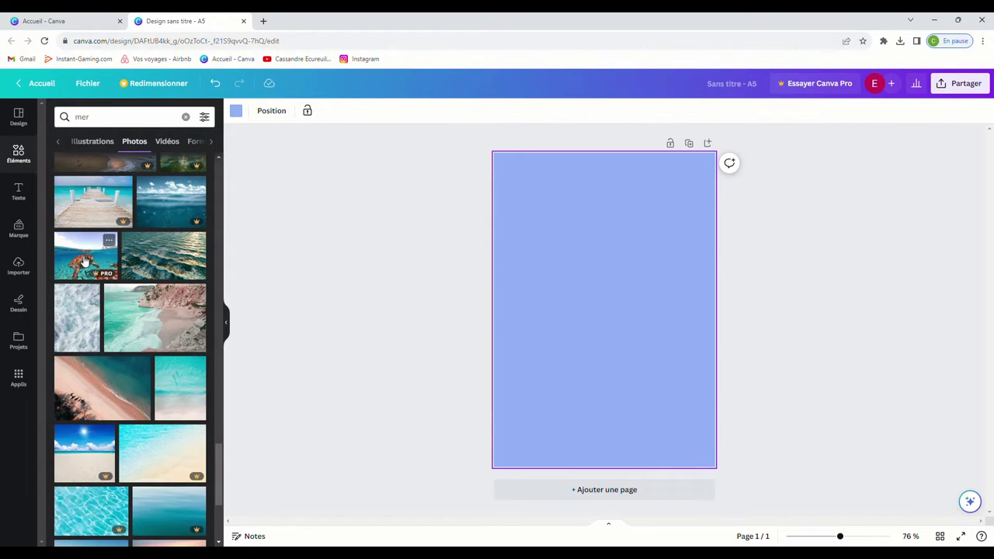
{"action": "scroll", "coordinate": [136, 387], "scroll_direction": "down", "scroll_amount": 4}
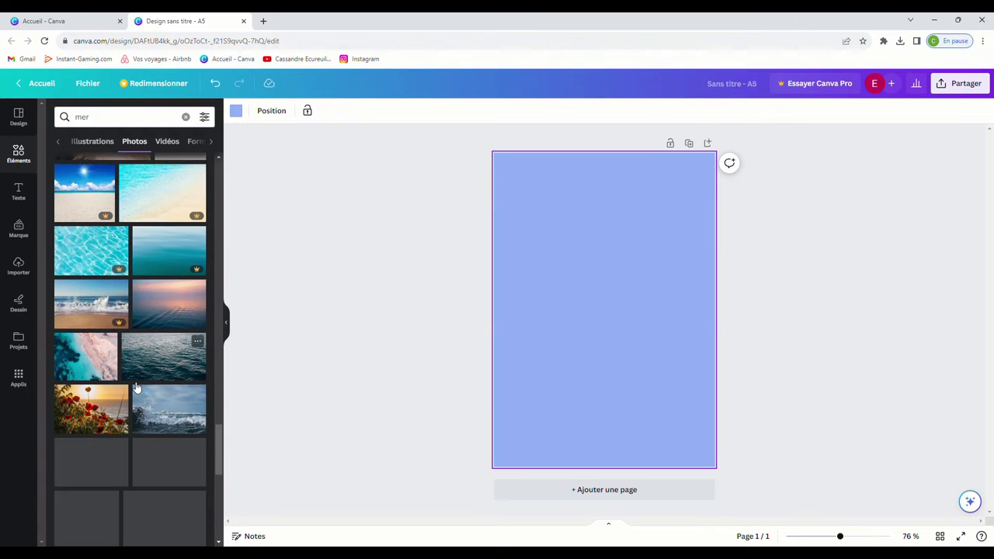
{"action": "scroll", "coordinate": [136, 386], "scroll_direction": "down", "scroll_amount": 3}
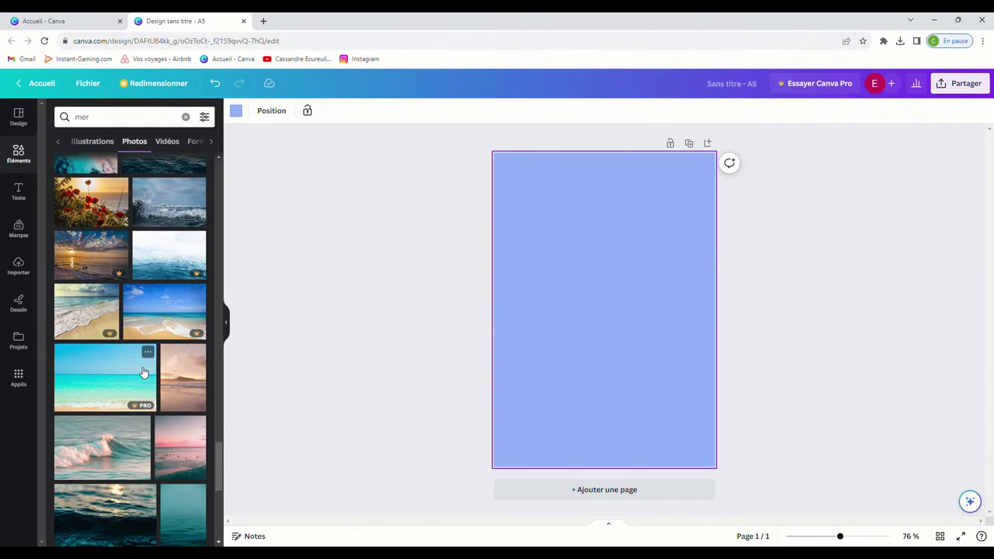
{"action": "scroll", "coordinate": [141, 373], "scroll_direction": "down", "scroll_amount": 6}
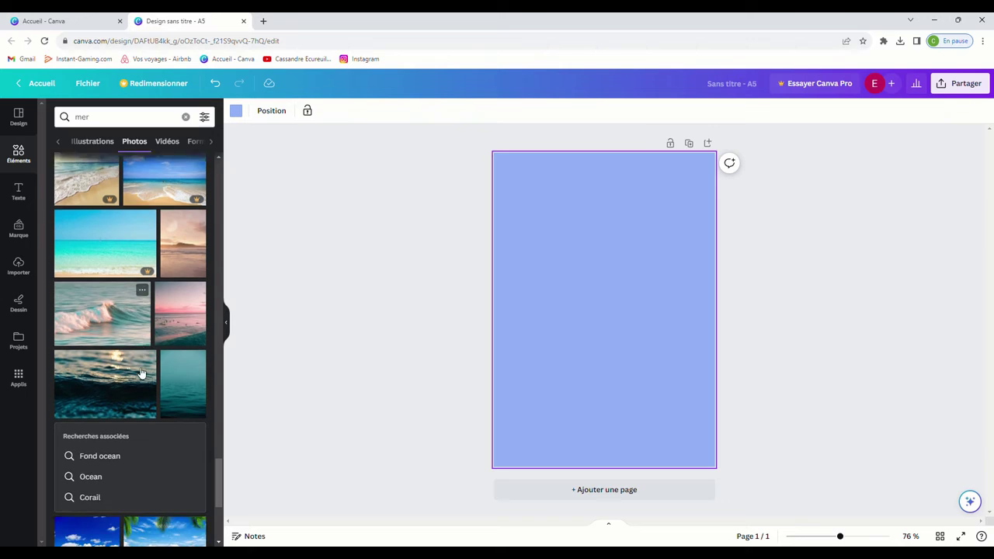
{"action": "scroll", "coordinate": [141, 374], "scroll_direction": "down", "scroll_amount": 3}
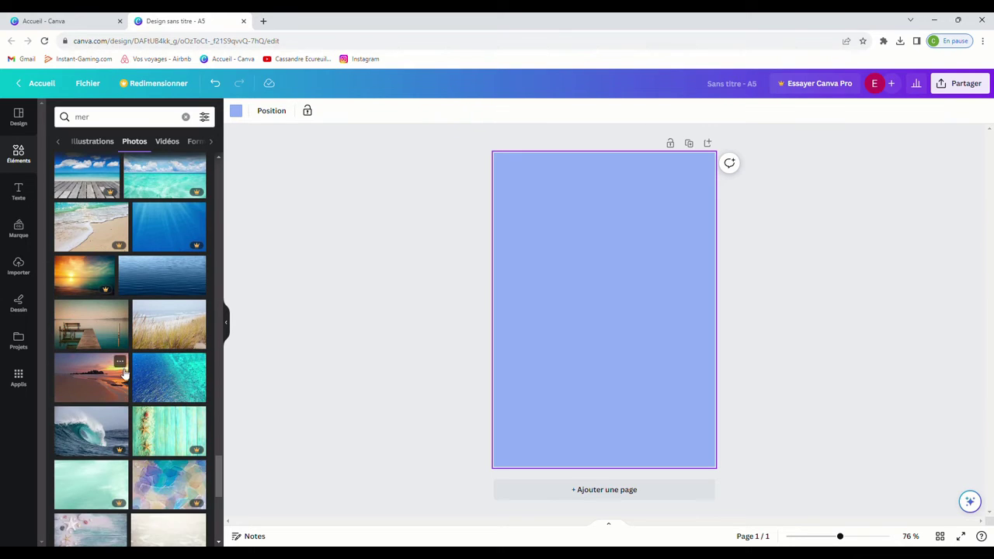
Step: Insert the "mer" illustration of a blue sea under a cloudy sky with a yellow sun and make it the page background
{"action": "scroll", "coordinate": [125, 375], "scroll_direction": "down", "scroll_amount": 3}
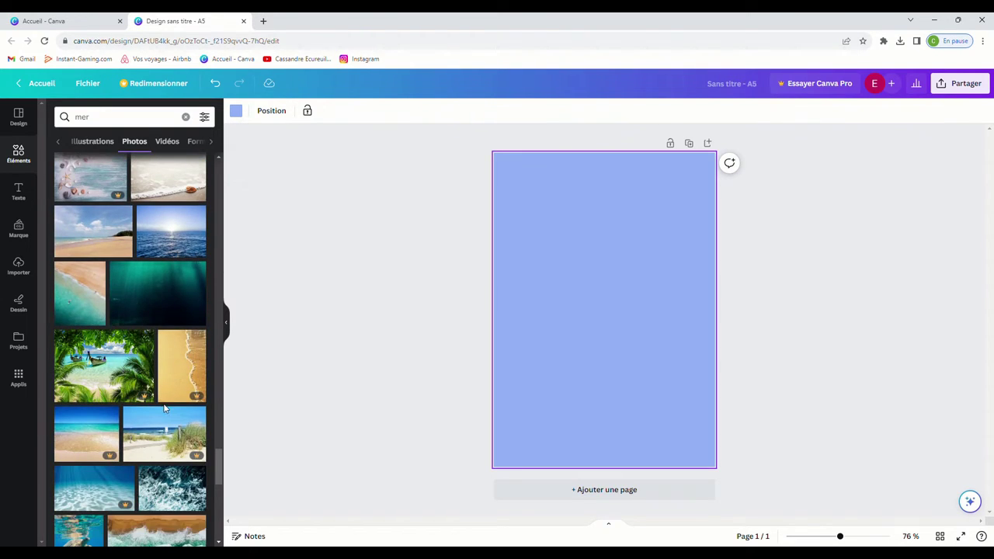
{"action": "scroll", "coordinate": [164, 406], "scroll_direction": "down", "scroll_amount": 5}
{"action": "scroll", "coordinate": [161, 396], "scroll_direction": "down", "scroll_amount": 3}
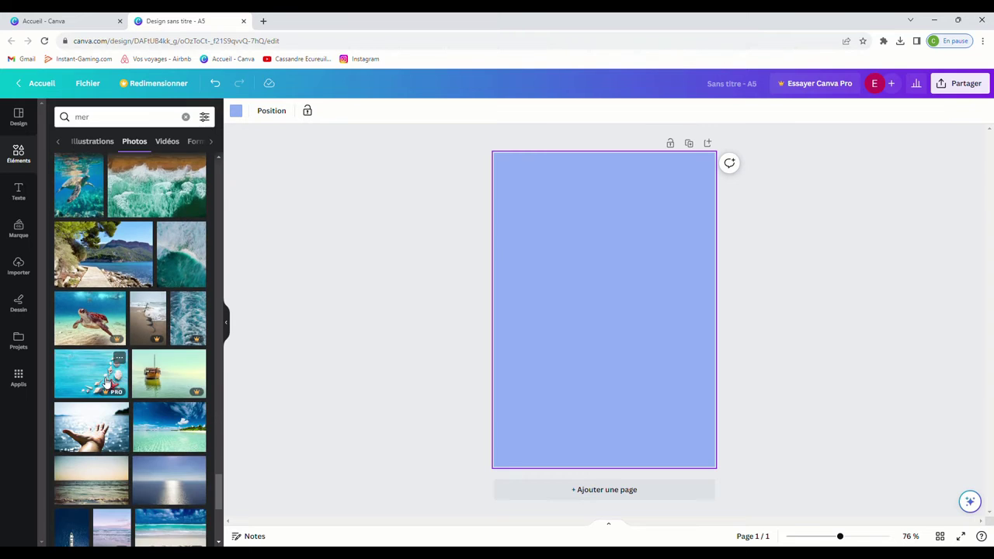
{"action": "left_click", "coordinate": [104, 141]}
{"action": "scroll", "coordinate": [171, 303], "scroll_direction": "down", "scroll_amount": 2}
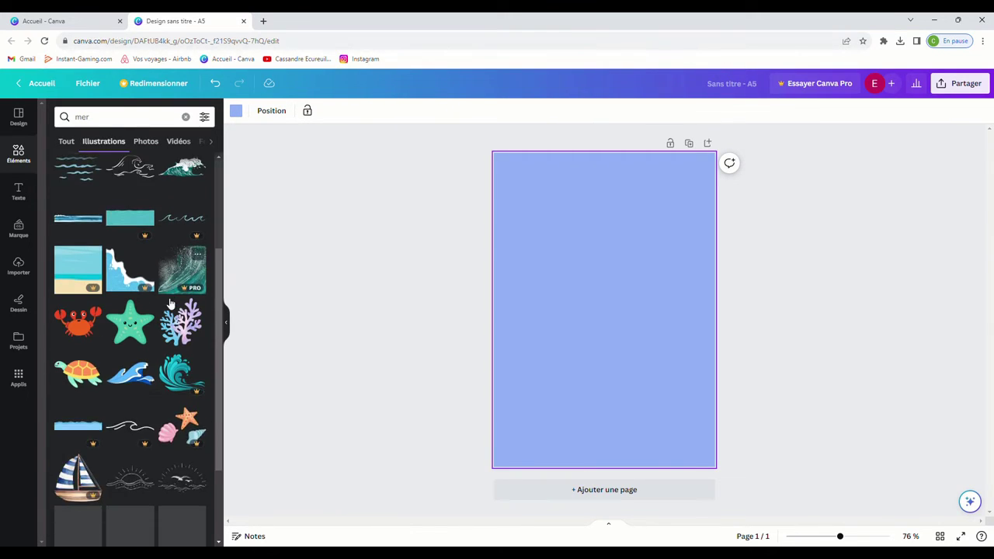
{"action": "scroll", "coordinate": [171, 302], "scroll_direction": "down", "scroll_amount": 2}
{"action": "scroll", "coordinate": [171, 303], "scroll_direction": "down", "scroll_amount": 3}
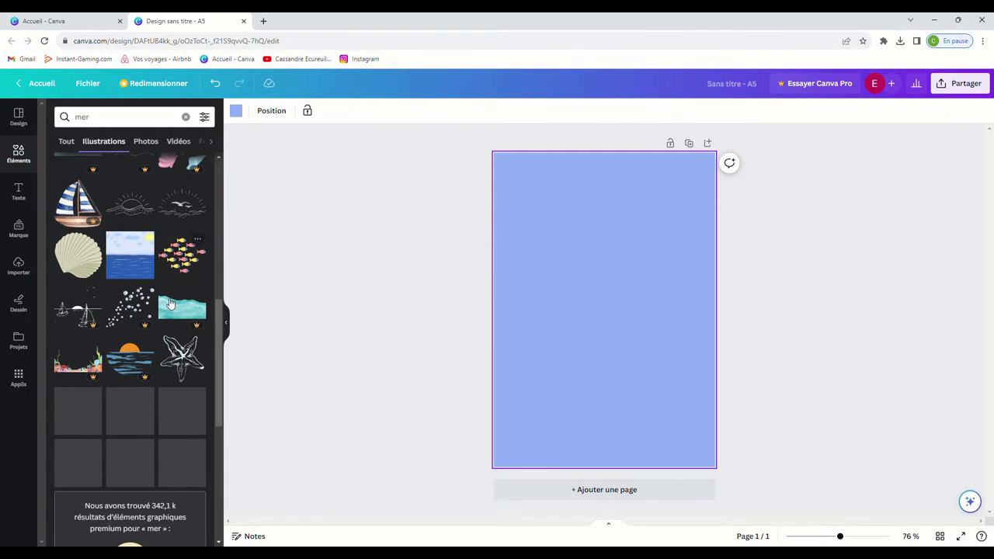
{"action": "left_click", "coordinate": [130, 254]}
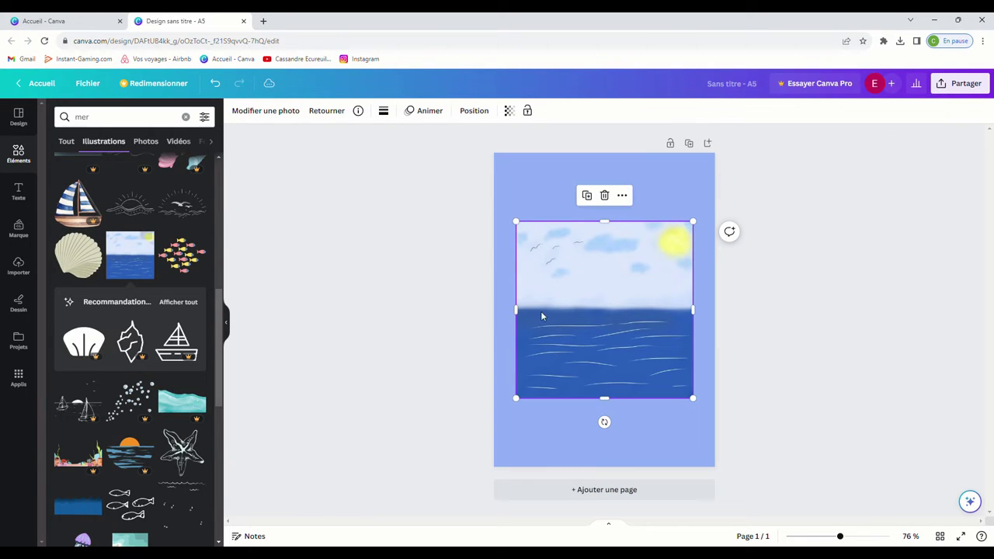
{"action": "right_click", "coordinate": [625, 303]}
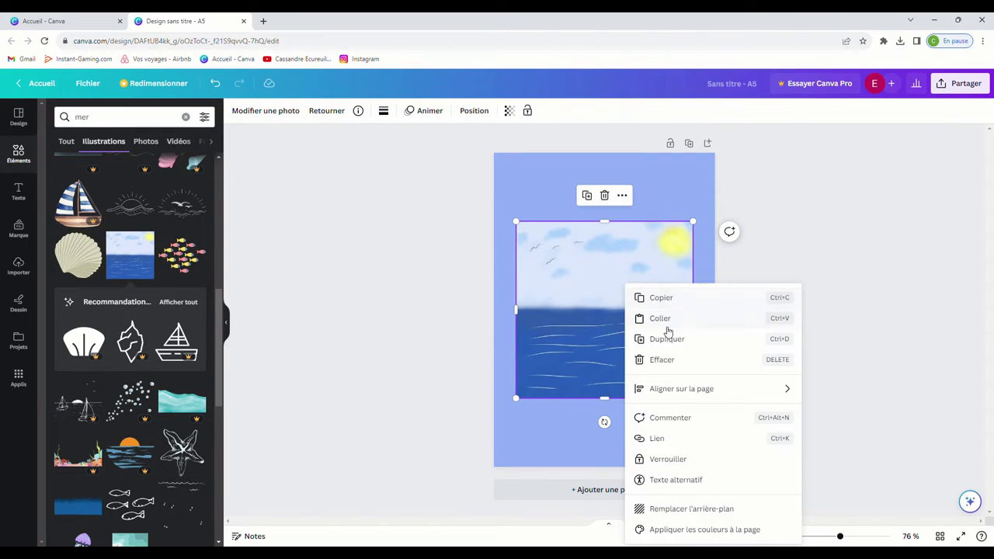
{"action": "left_click", "coordinate": [721, 509]}
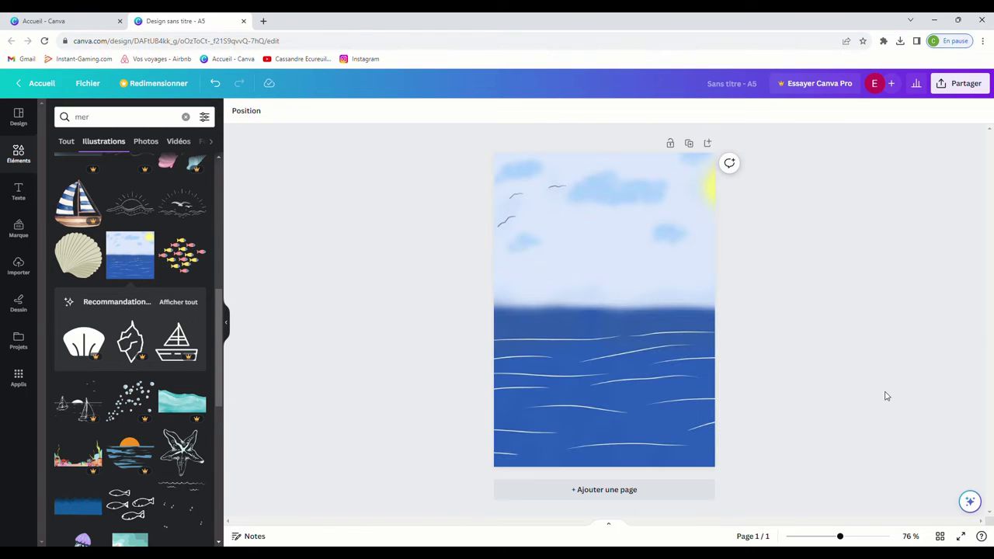
Step: Reposition the sea image within the background so that the whole yellow sun shows in the page's upper right
{"action": "left_click", "coordinate": [657, 253]}
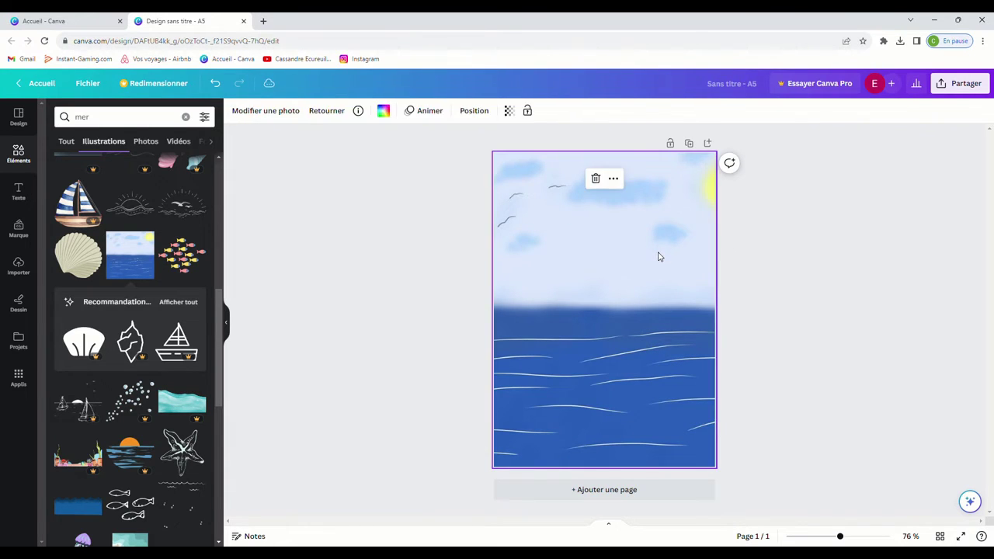
{"action": "double_click", "coordinate": [657, 253]}
{"action": "left_click_drag", "start_coordinate": [652, 257], "coordinate": [607, 261]}
{"action": "left_click", "coordinate": [847, 292]}
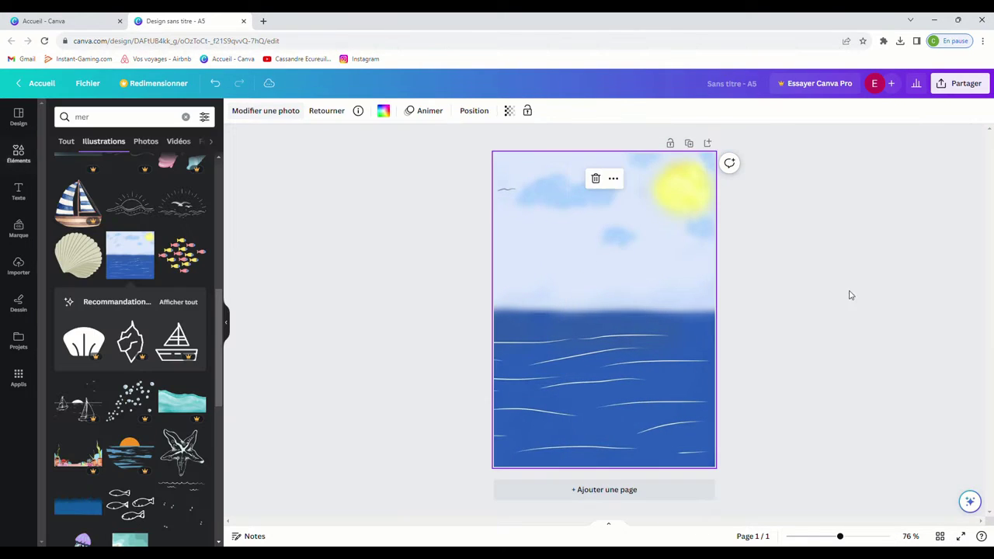
{"action": "left_click", "coordinate": [919, 416]}
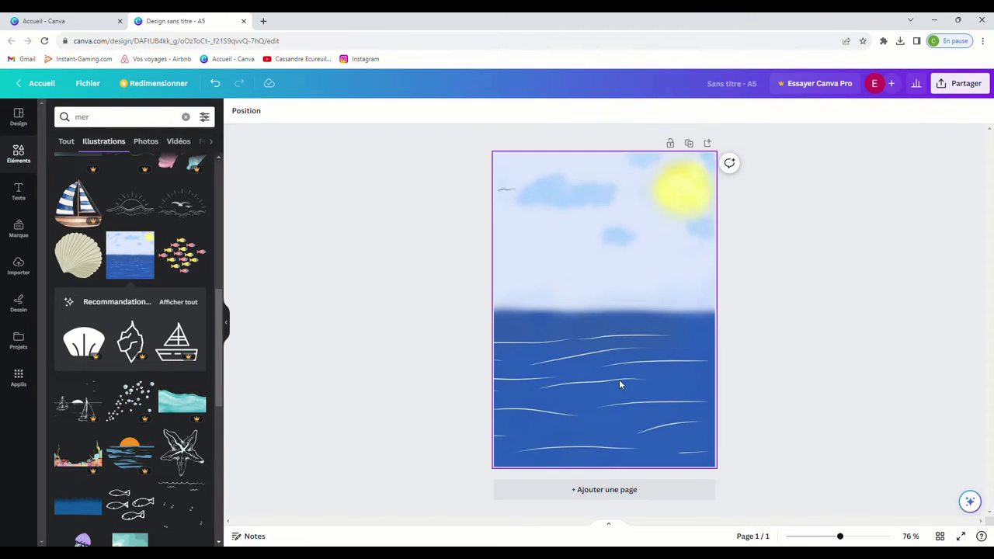
Step: Replace the page background with the illustration of a large white moon over dark blue waves
{"action": "scroll", "coordinate": [127, 342], "scroll_direction": "down", "scroll_amount": 1}
{"action": "scroll", "coordinate": [126, 339], "scroll_direction": "down", "scroll_amount": 2}
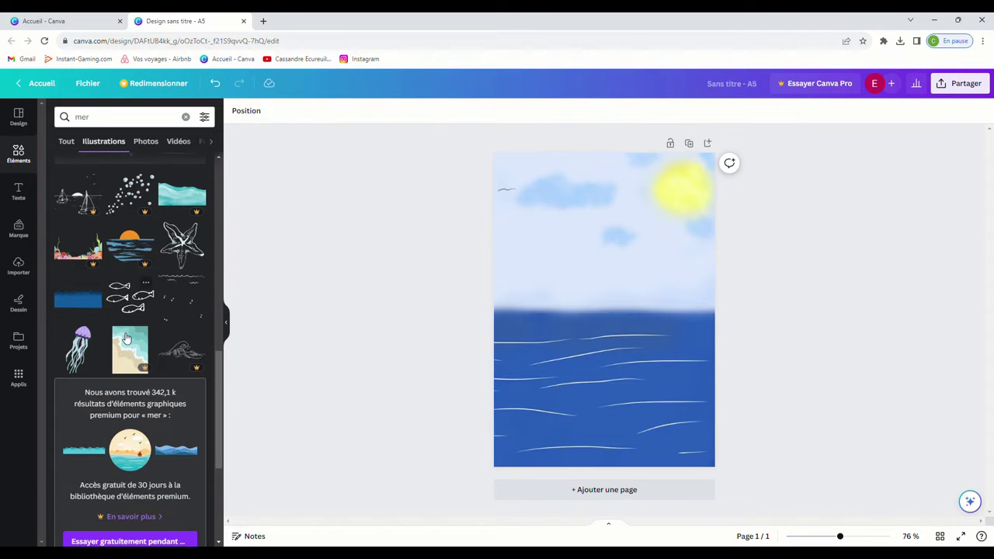
{"action": "scroll", "coordinate": [125, 338], "scroll_direction": "down", "scroll_amount": 4}
{"action": "scroll", "coordinate": [124, 336], "scroll_direction": "down", "scroll_amount": 3}
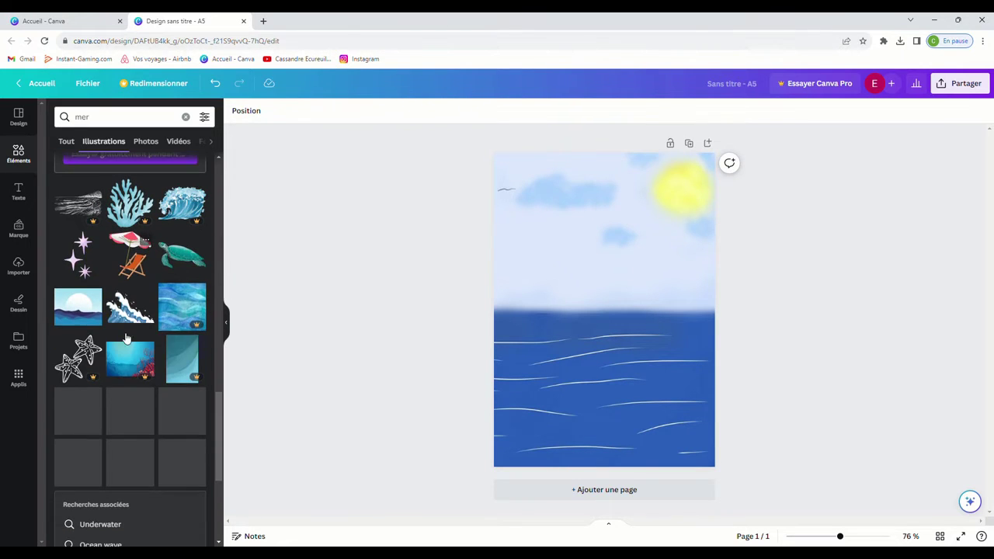
{"action": "left_click_drag", "start_coordinate": [93, 315], "coordinate": [549, 300]}
{"action": "right_click", "coordinate": [622, 320]}
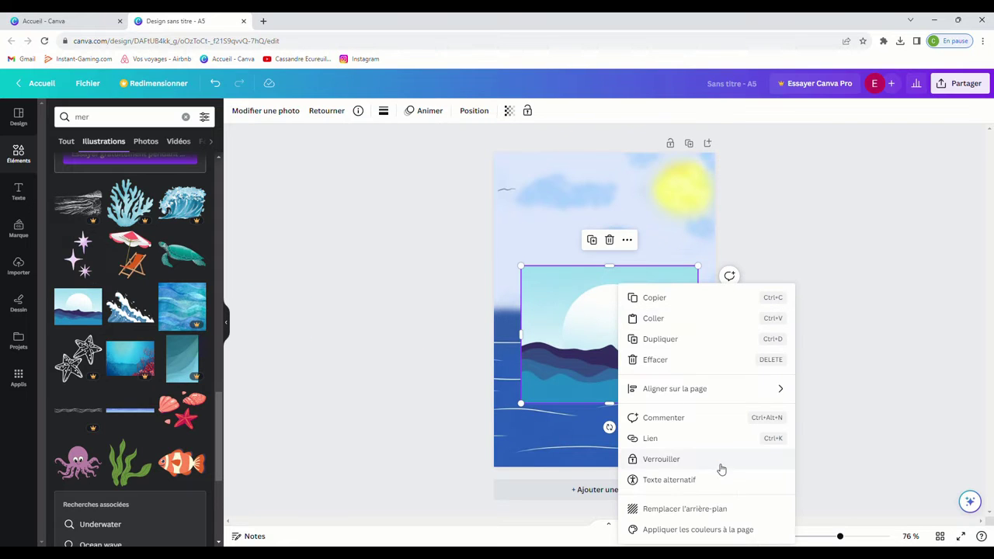
{"action": "left_click", "coordinate": [702, 510]}
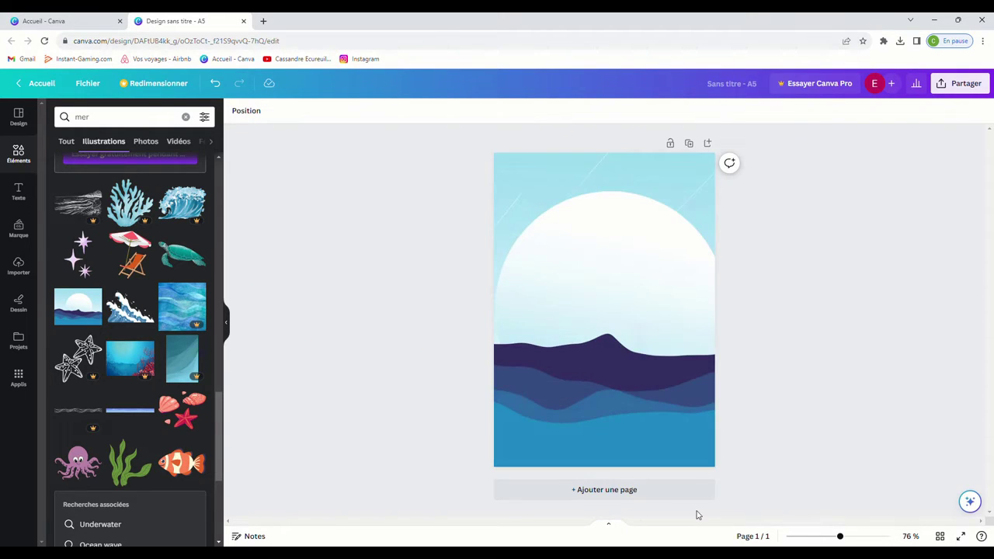
Step: Replace the page background with the orange sunset illustration from the "mer" results
{"action": "scroll", "coordinate": [111, 414], "scroll_direction": "down", "scroll_amount": 10}
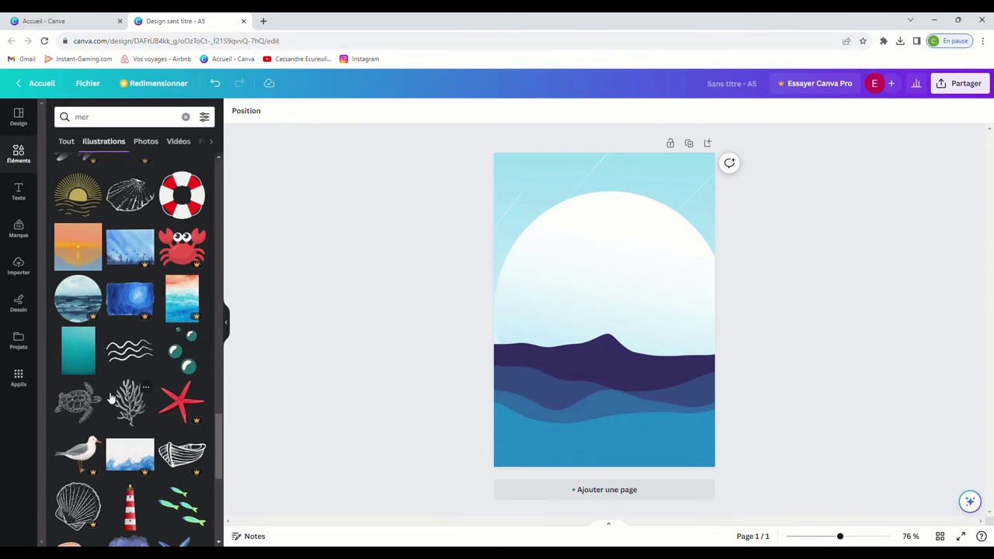
{"action": "left_click", "coordinate": [89, 255]}
{"action": "right_click", "coordinate": [649, 323]}
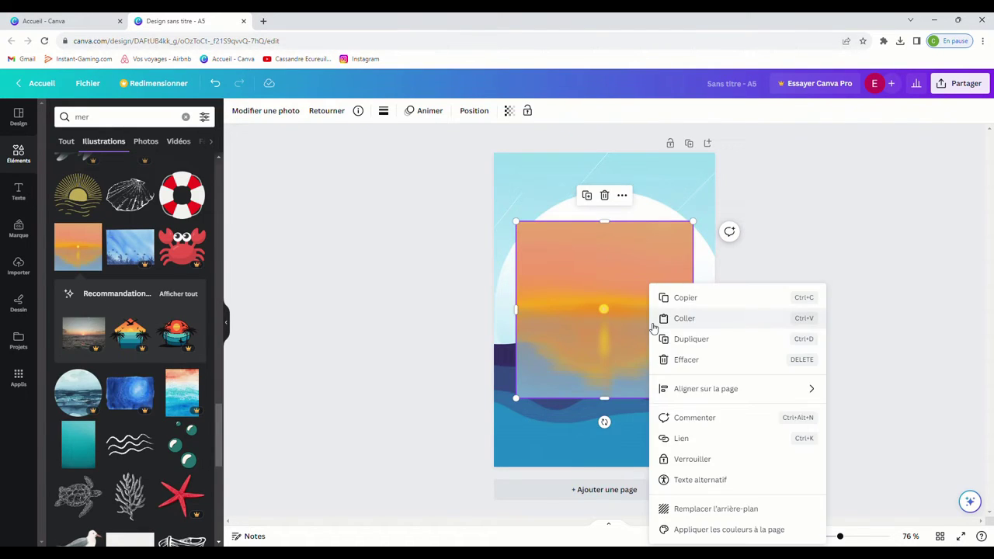
{"action": "left_click", "coordinate": [726, 509]}
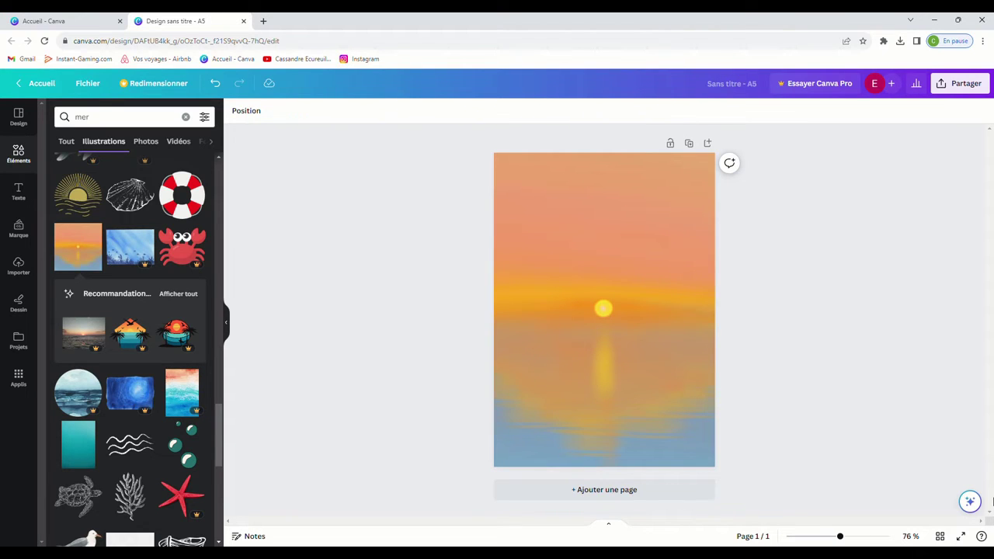
Step: Insert the teal gradient rectangle, check whether it can replace the background, and delete it from the page
{"action": "left_click", "coordinate": [85, 455]}
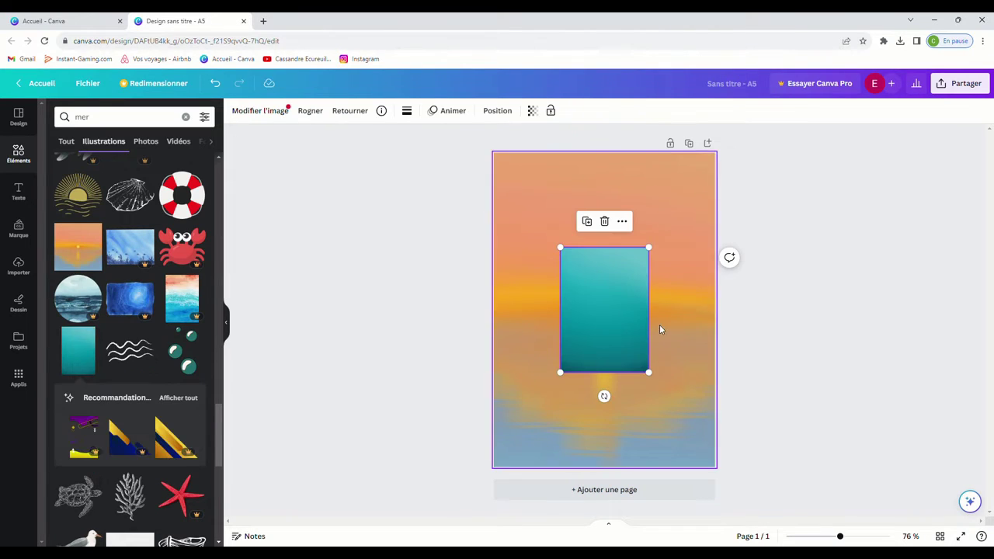
{"action": "right_click", "coordinate": [622, 313]}
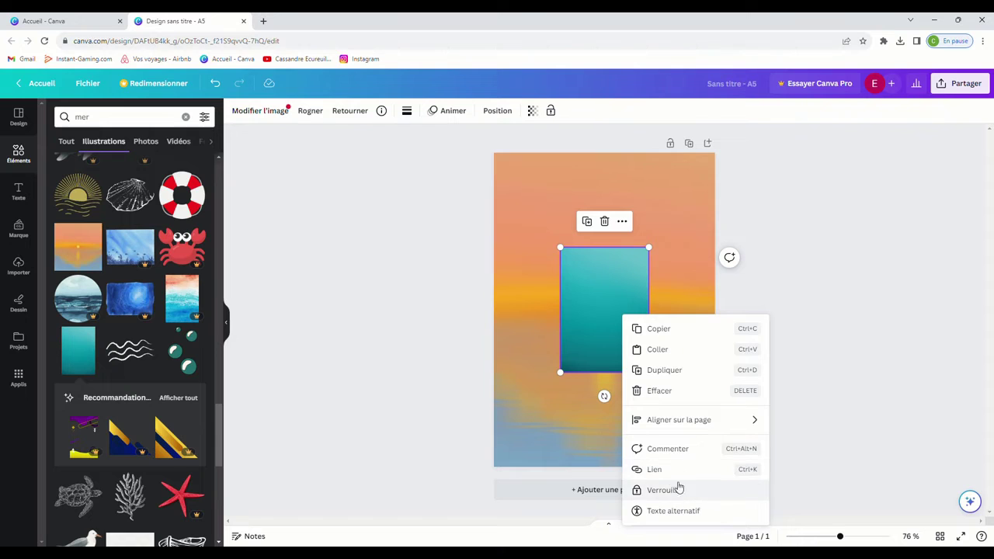
{"action": "left_click", "coordinate": [599, 288]}
{"action": "right_click", "coordinate": [599, 288]}
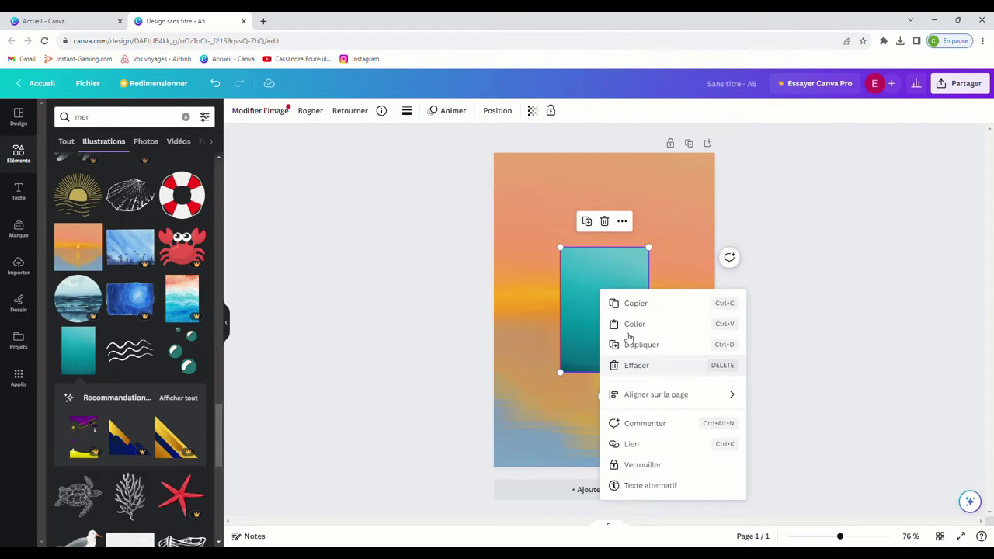
{"action": "left_click", "coordinate": [604, 222]}
Step: Browse further through the "mer" illustrations and examine which other sea-themed elements are available
{"action": "scroll", "coordinate": [153, 342], "scroll_direction": "down", "scroll_amount": 3}
{"action": "scroll", "coordinate": [153, 342], "scroll_direction": "down", "scroll_amount": 3}
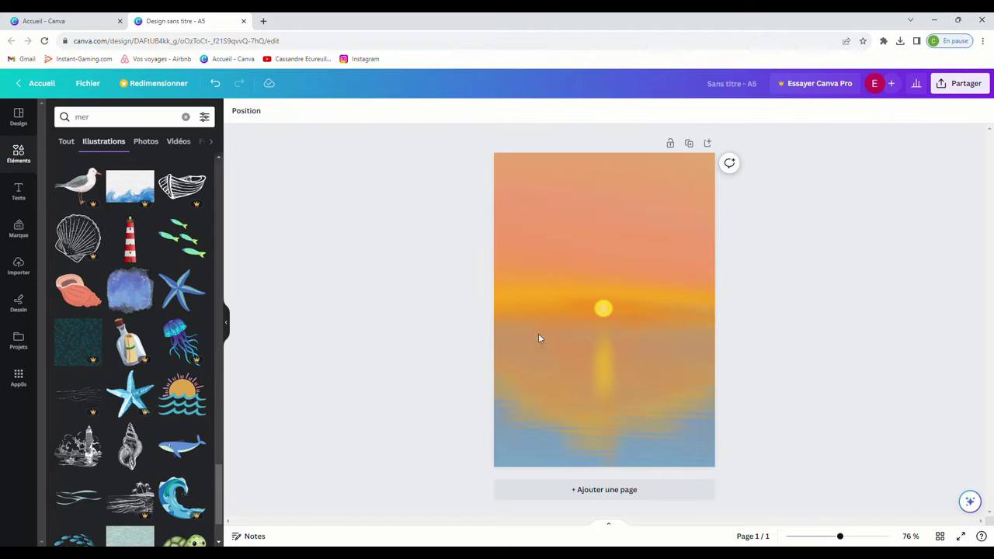
{"action": "left_click", "coordinate": [633, 325]}
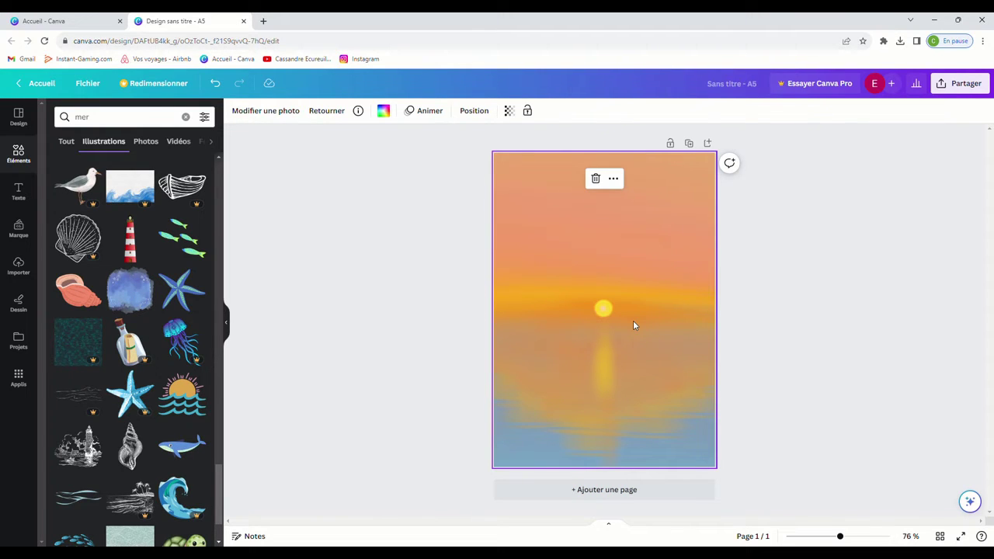
{"action": "scroll", "coordinate": [125, 438], "scroll_direction": "down", "scroll_amount": 2}
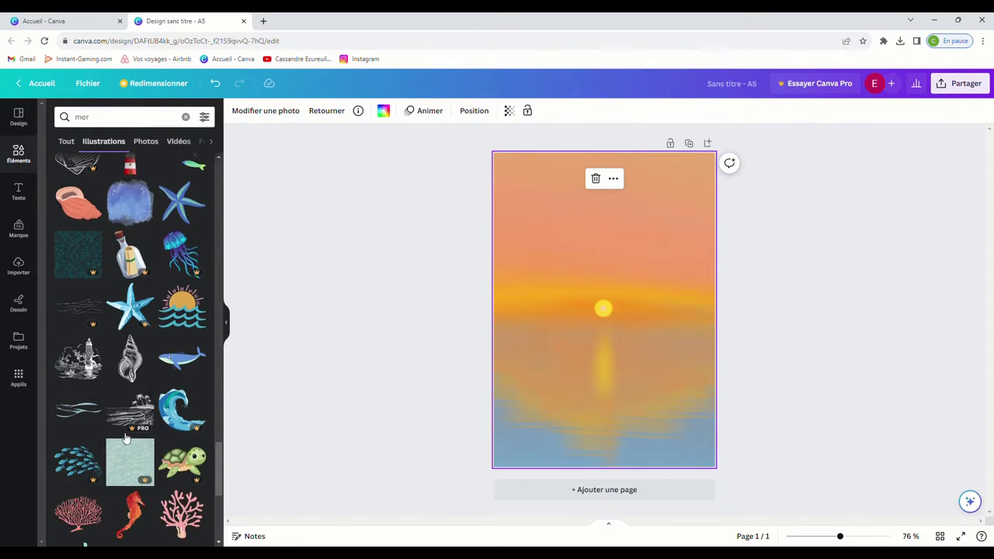
{"action": "scroll", "coordinate": [125, 439], "scroll_direction": "down", "scroll_amount": 5}
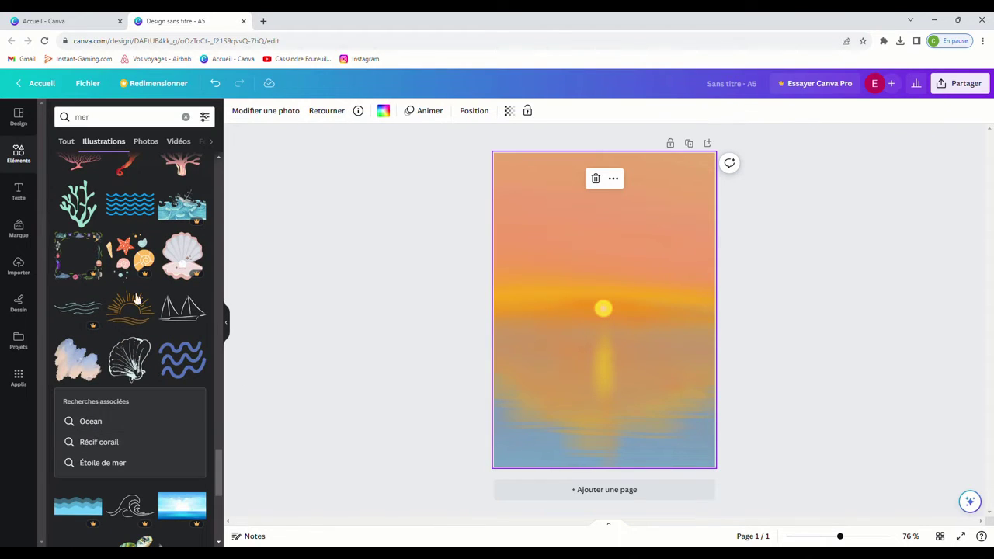
{"action": "scroll", "coordinate": [149, 386], "scroll_direction": "down", "scroll_amount": 3}
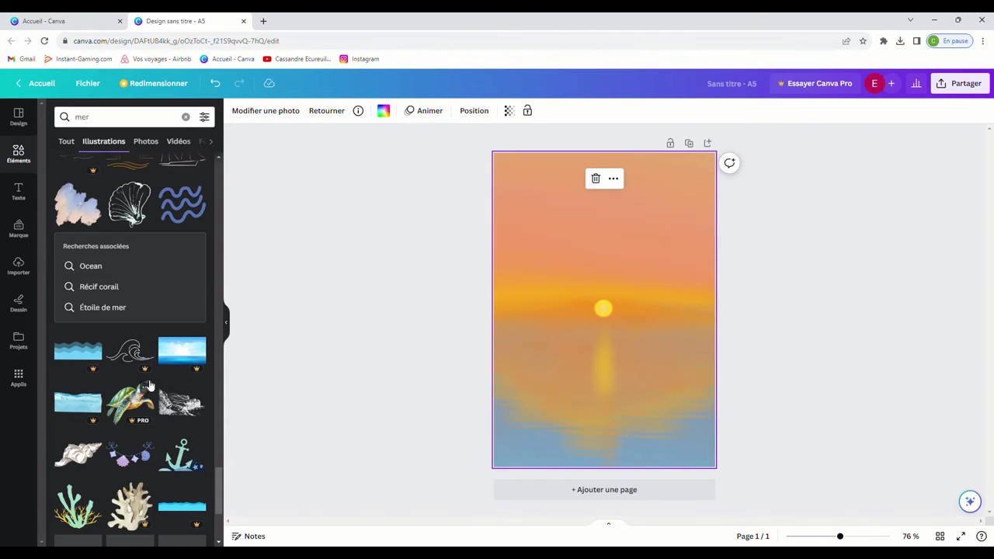
{"action": "scroll", "coordinate": [180, 449], "scroll_direction": "down", "scroll_amount": 2}
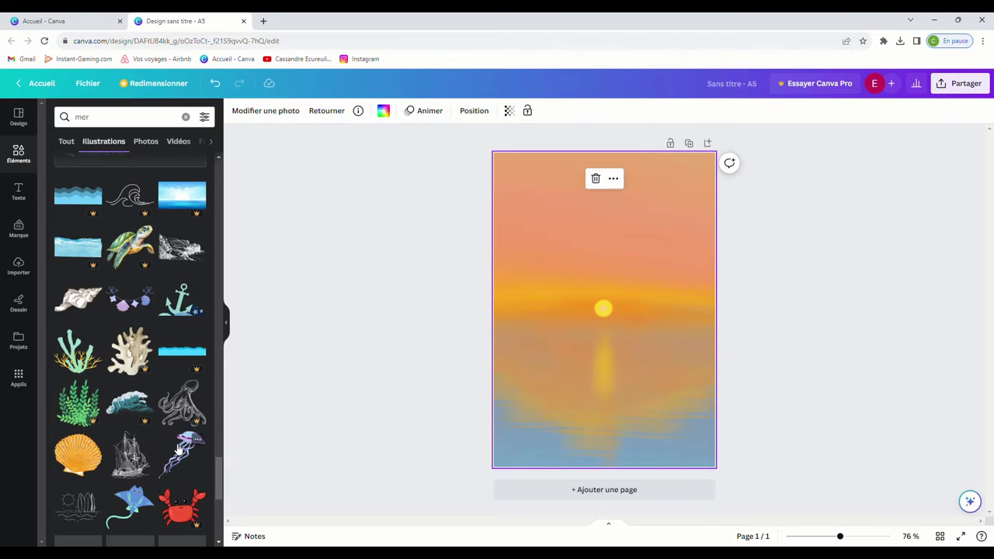
{"action": "scroll", "coordinate": [79, 495], "scroll_direction": "down", "scroll_amount": 2}
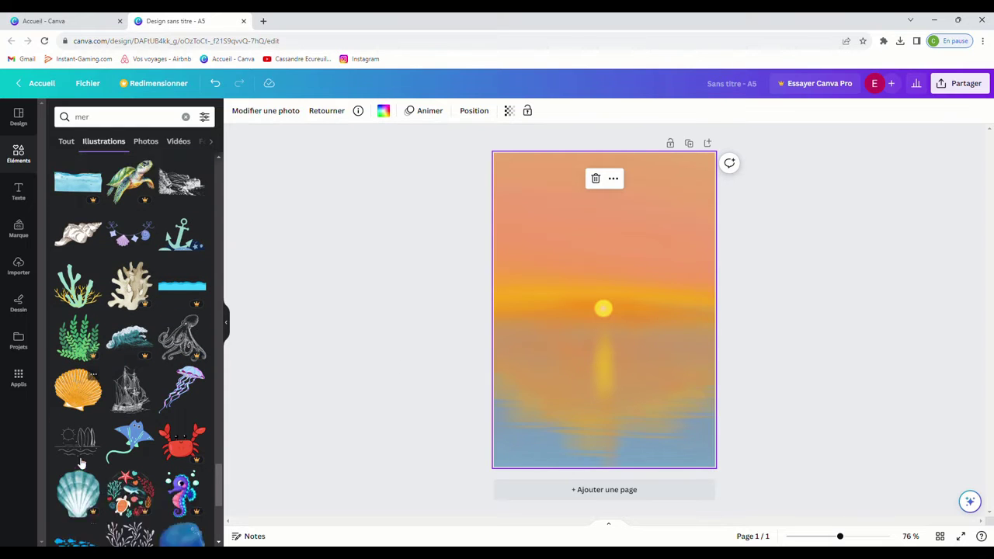
Step: Insert the blue manta ray illustration, try it in the page's lower left, and delete it
{"action": "left_click", "coordinate": [138, 337]}
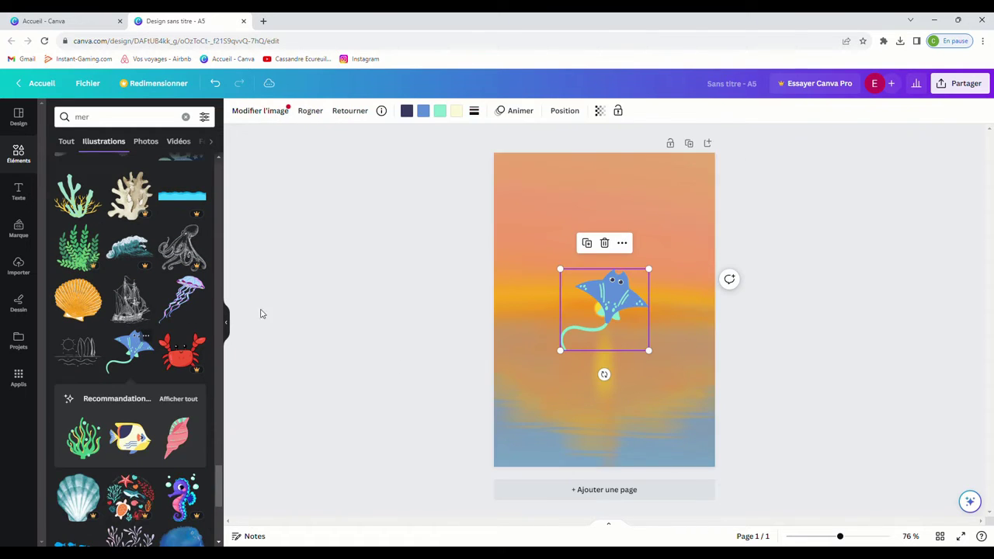
{"action": "left_click_drag", "start_coordinate": [625, 289], "coordinate": [567, 412]}
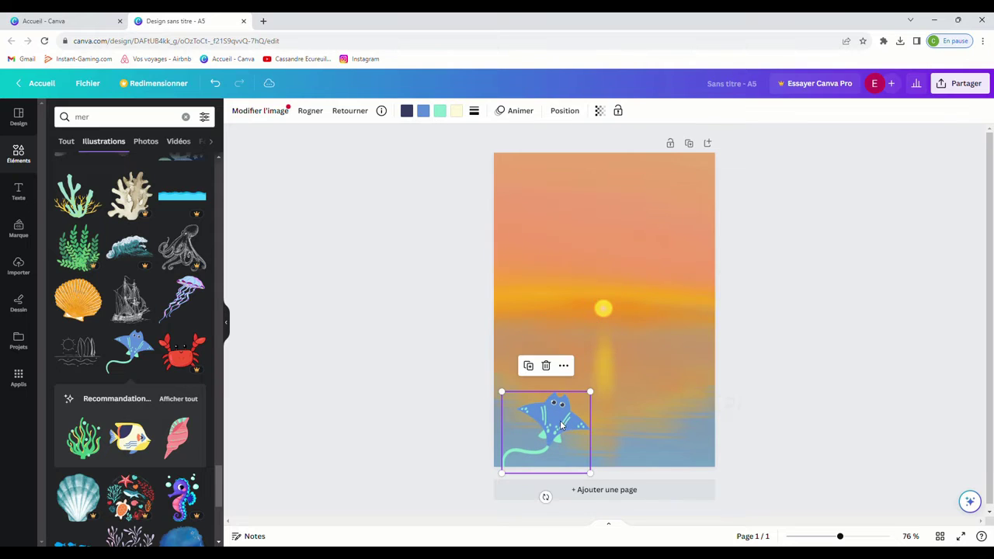
{"action": "key", "text": "Delete"}
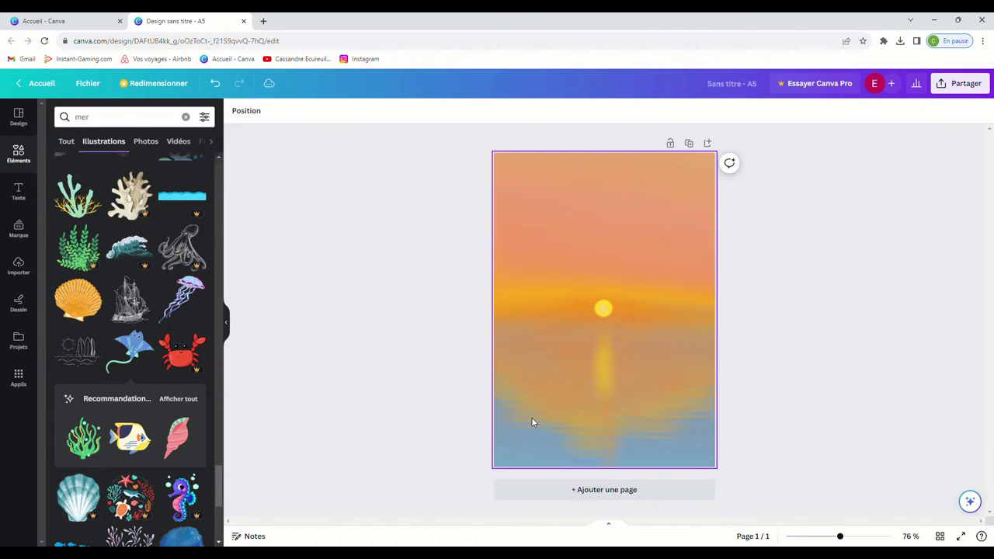
Step: Replace the sunset background with the solid slate blue colour #6E81AB
{"action": "left_click", "coordinate": [597, 256]}
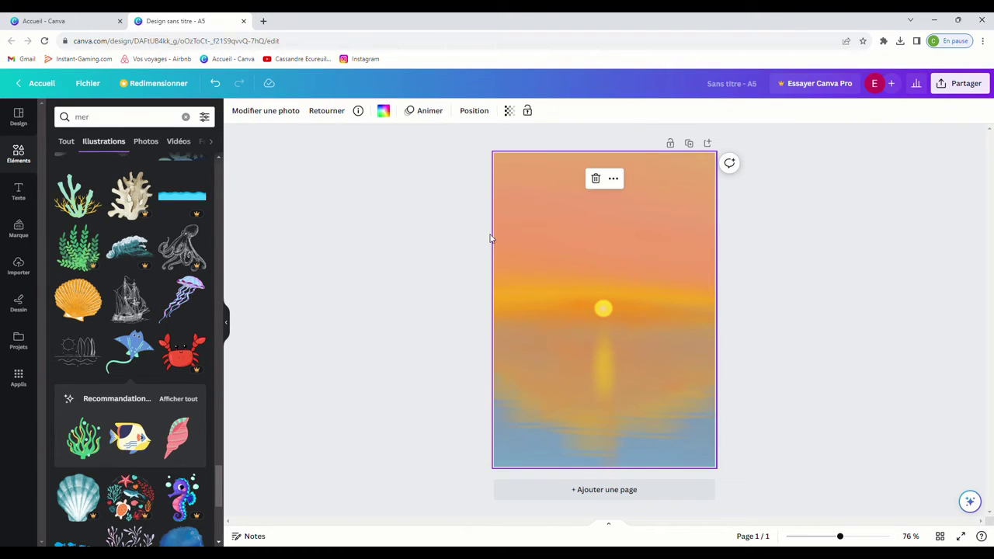
{"action": "left_click", "coordinate": [384, 111]}
{"action": "left_click", "coordinate": [60, 173]}
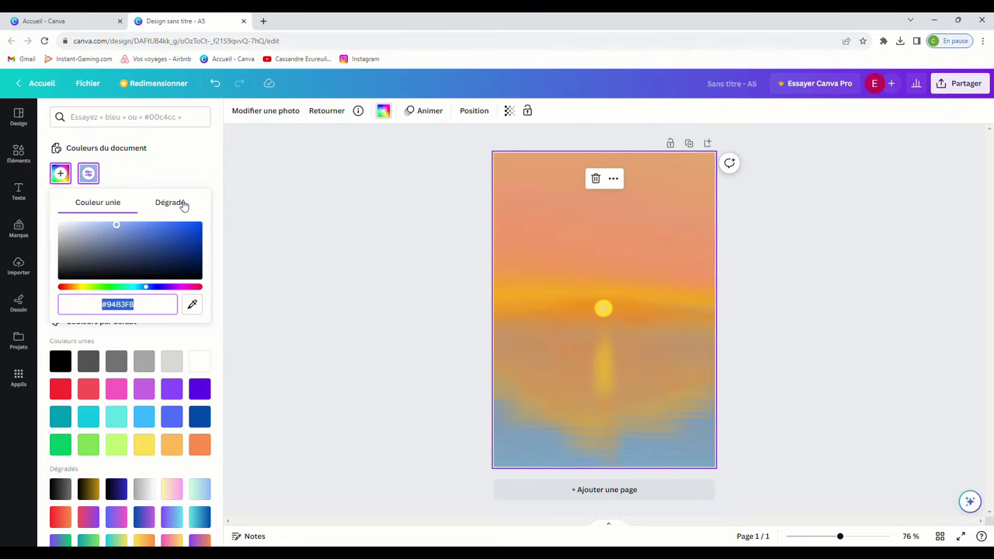
{"action": "left_click", "coordinate": [110, 242]}
{"action": "left_click", "coordinate": [592, 248]}
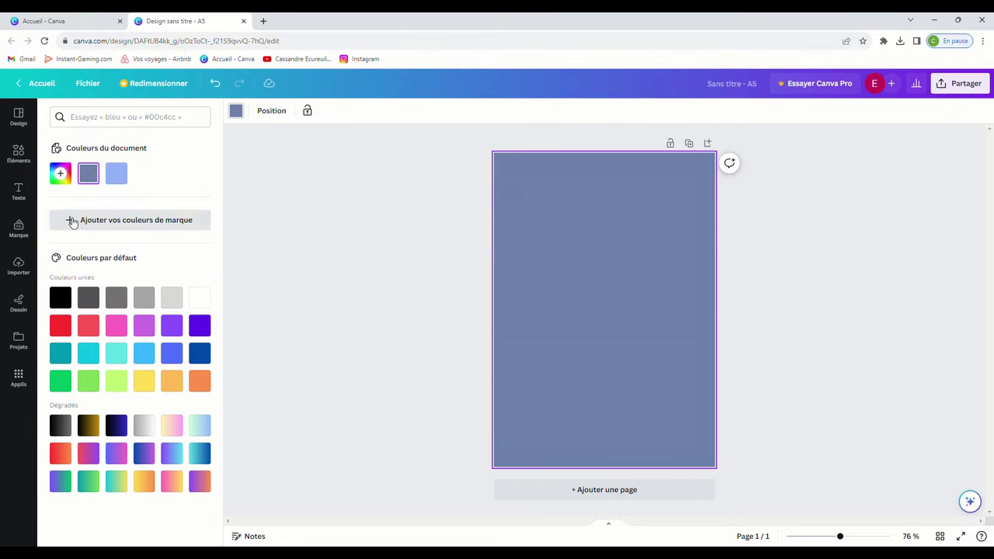
Step: Turn the slate blue background into a gradient running from dark blue #153989 to a lighter lilac
{"action": "left_click", "coordinate": [89, 173]}
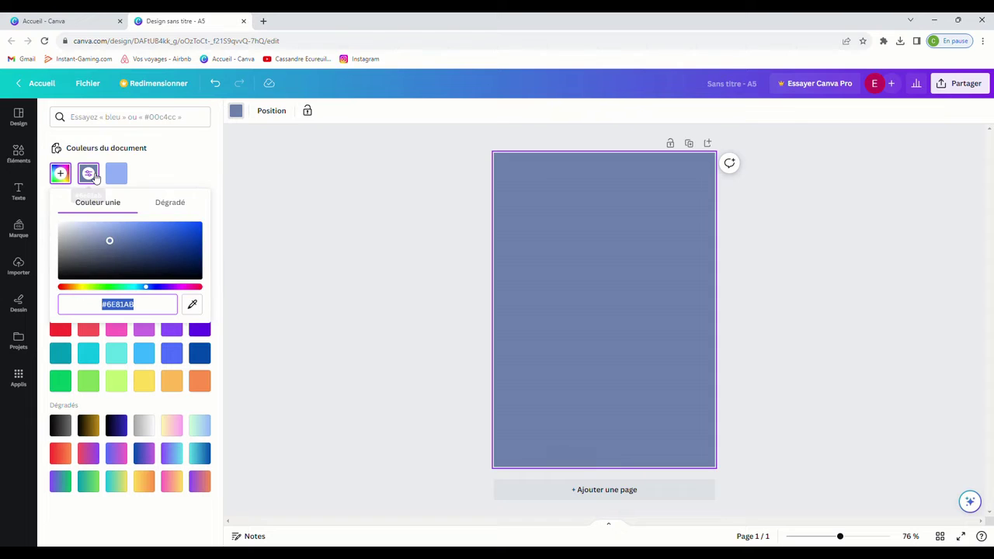
{"action": "left_click", "coordinate": [170, 203]}
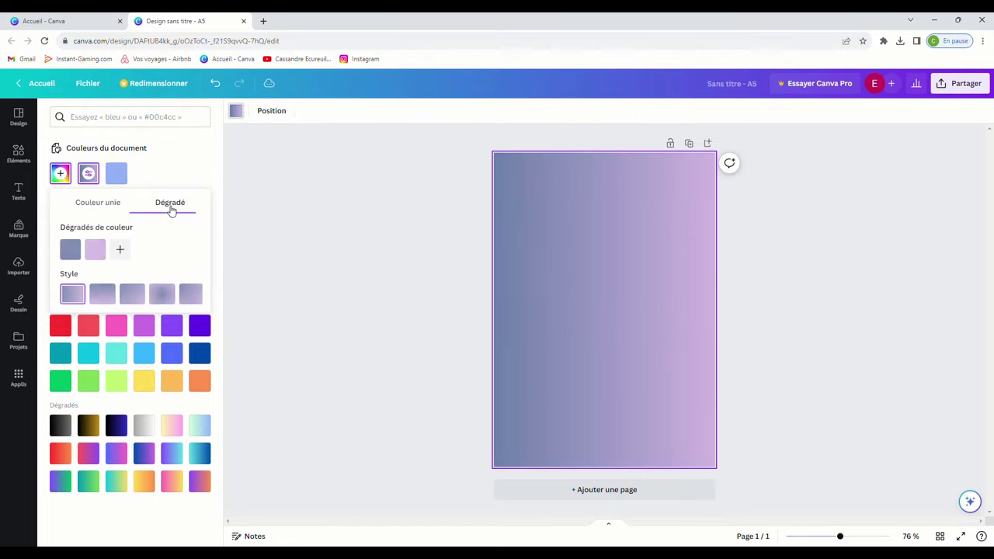
{"action": "left_click", "coordinate": [69, 250]}
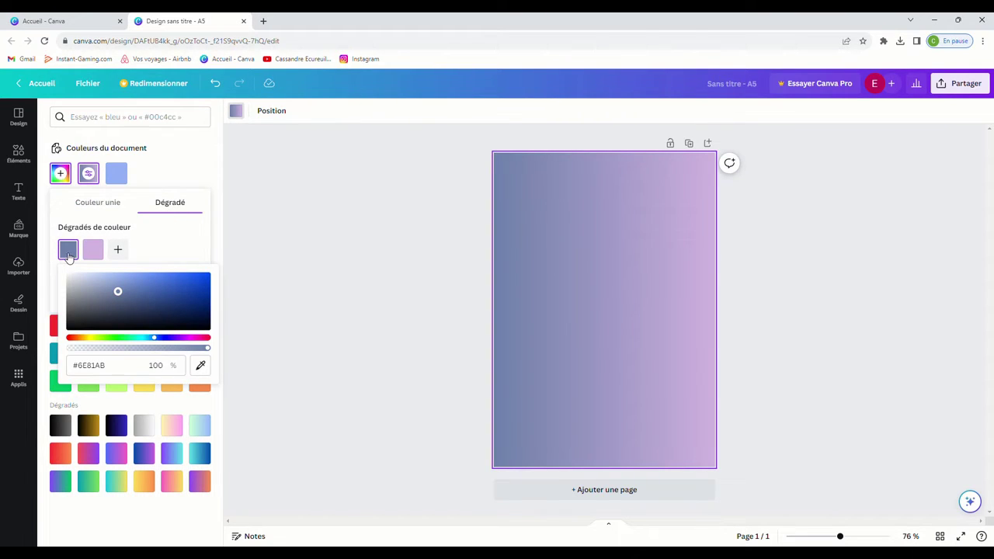
{"action": "left_click_drag", "start_coordinate": [118, 290], "coordinate": [186, 298]}
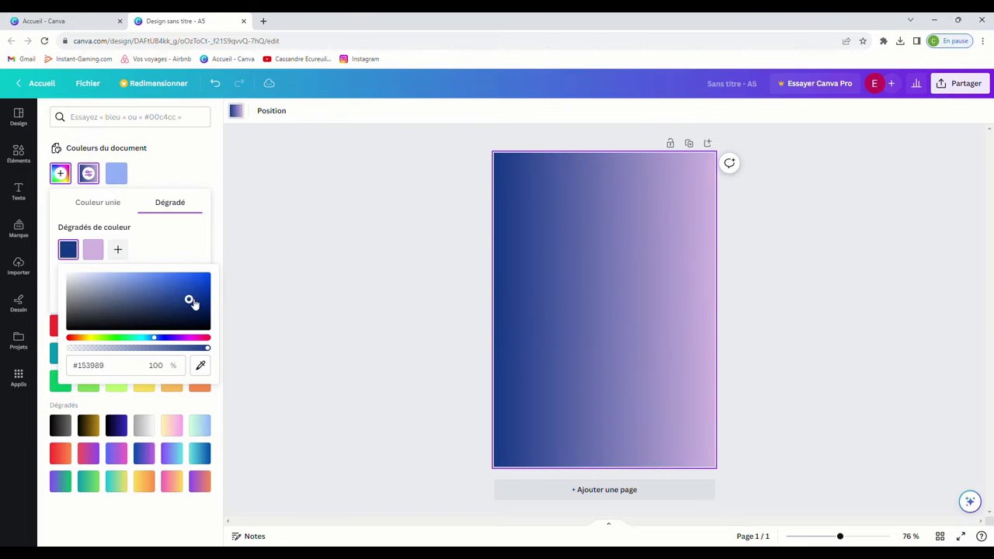
{"action": "left_click", "coordinate": [97, 256]}
{"action": "mouse_move", "coordinate": [119, 279]}
{"action": "left_mouse_down"}
{"action": "mouse_move", "coordinate": [119, 288]}
{"action": "mouse_move", "coordinate": [114, 277]}
{"action": "left_mouse_up"}
{"action": "left_click", "coordinate": [157, 254]}
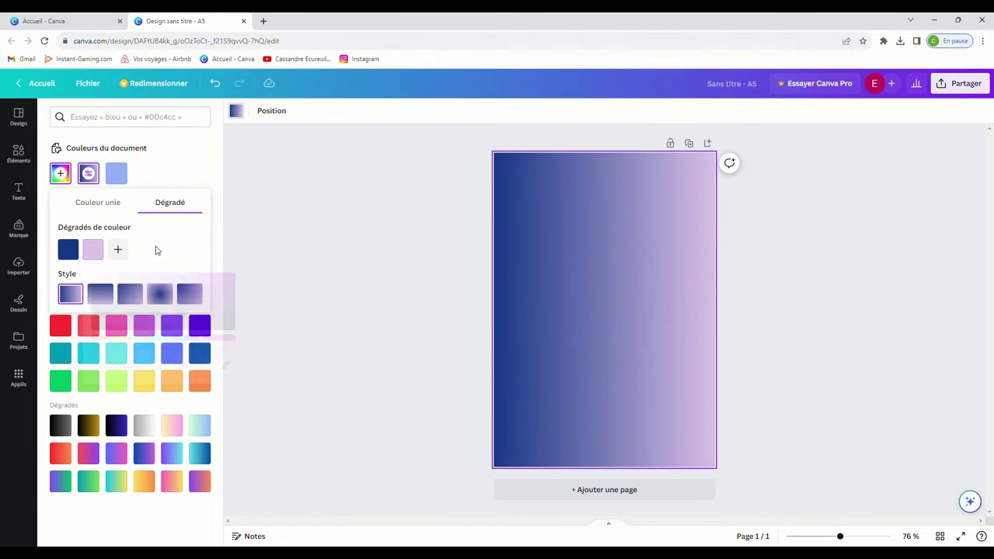
Step: Try the other gradient styles on the background and keep the one radiating from the page's upper-left corner
{"action": "left_click", "coordinate": [100, 293]}
{"action": "left_click", "coordinate": [131, 299]}
{"action": "left_click", "coordinate": [159, 294]}
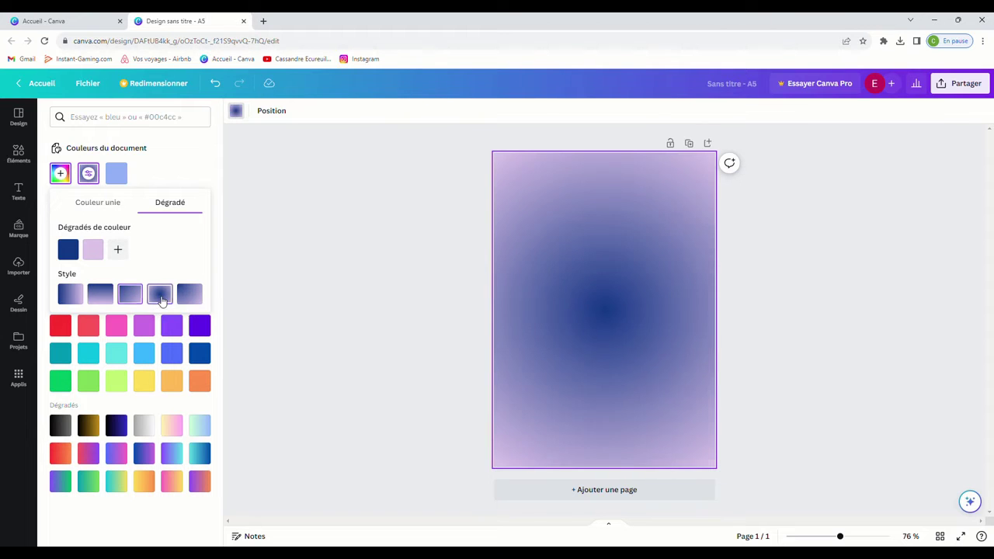
{"action": "left_click", "coordinate": [199, 297]}
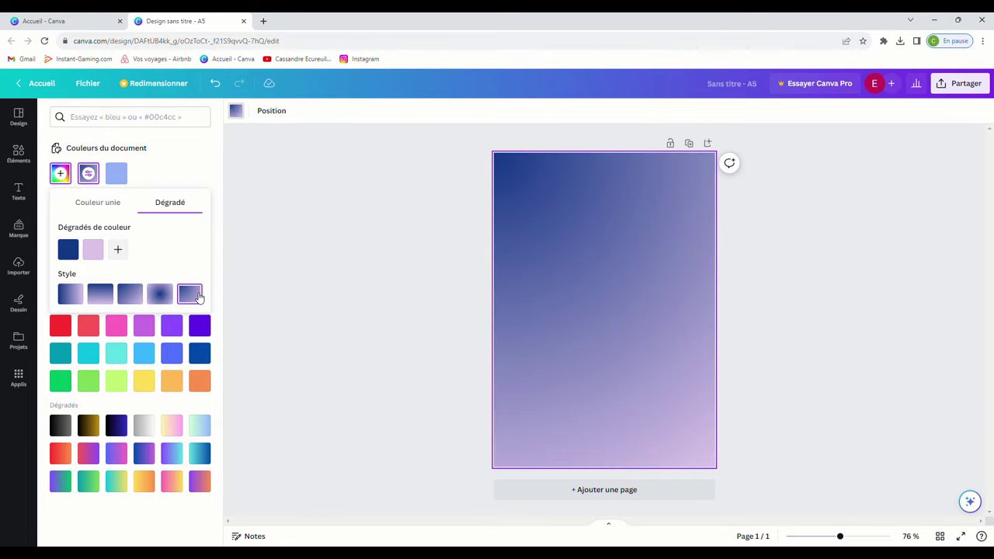
{"action": "left_click", "coordinate": [190, 149]}
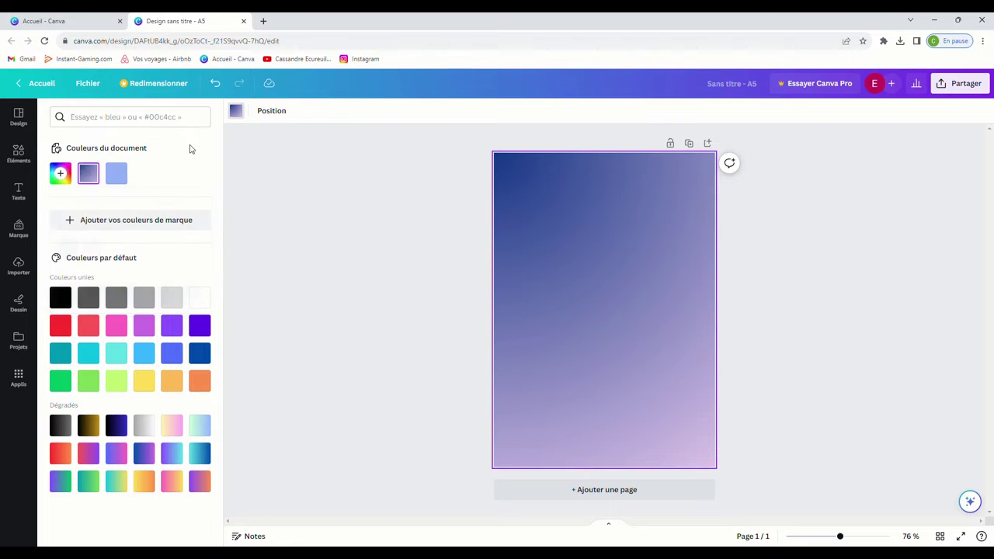
Step: Add the recently used blue manta ray in the page's lower left, look through the illustration collections, and delete the ray
{"action": "left_click", "coordinate": [18, 153]}
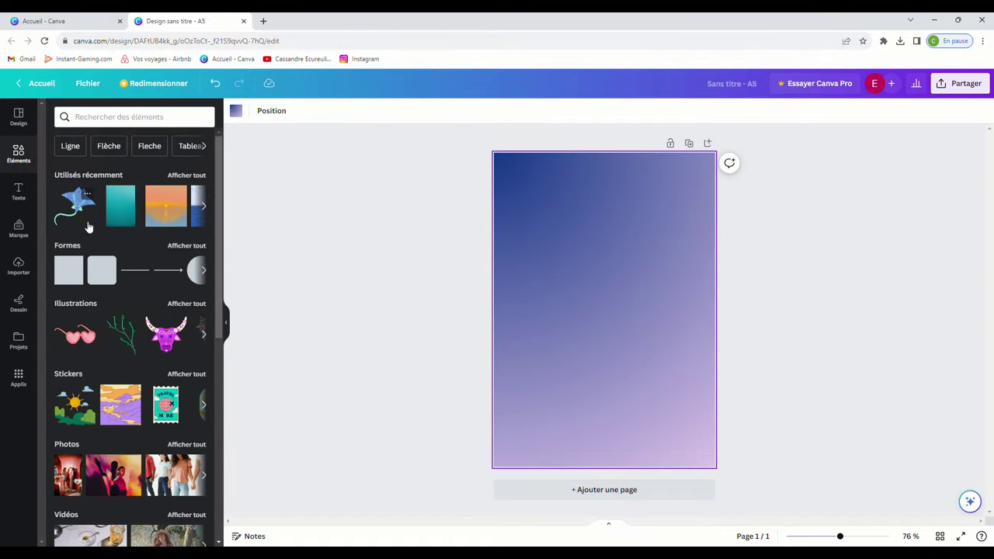
{"action": "left_click", "coordinate": [77, 213]}
{"action": "left_click_drag", "start_coordinate": [631, 302], "coordinate": [575, 424]}
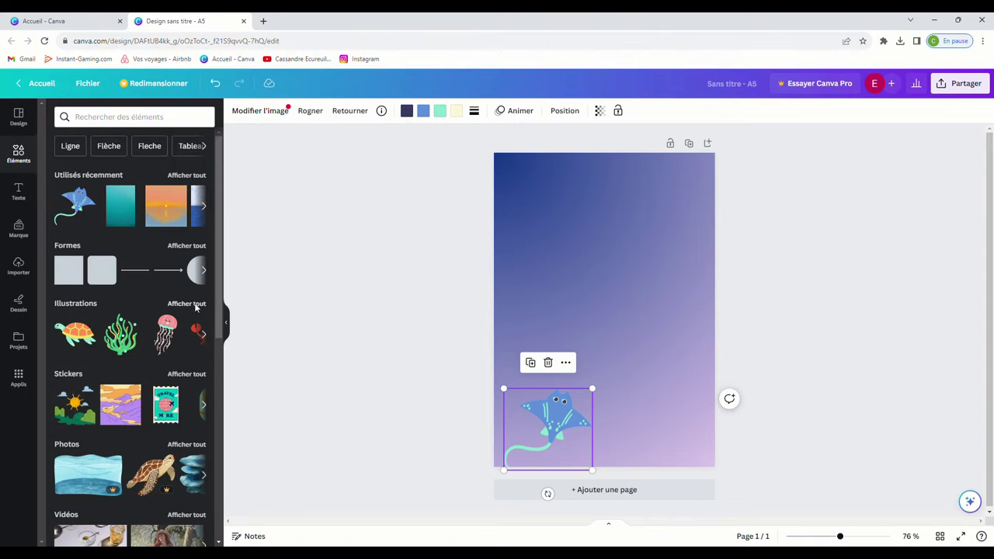
{"action": "left_click", "coordinate": [186, 303]}
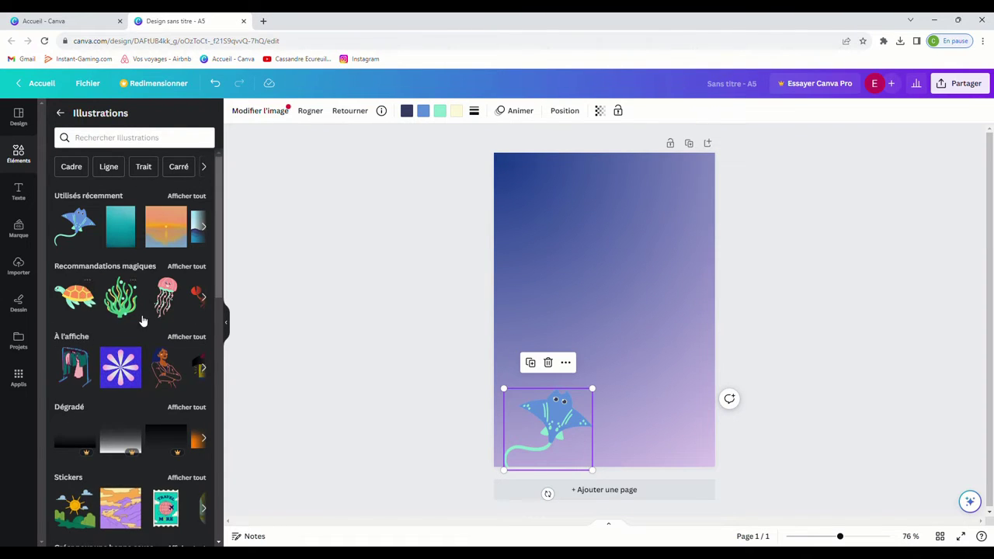
{"action": "scroll", "coordinate": [142, 321], "scroll_direction": "down", "scroll_amount": 5}
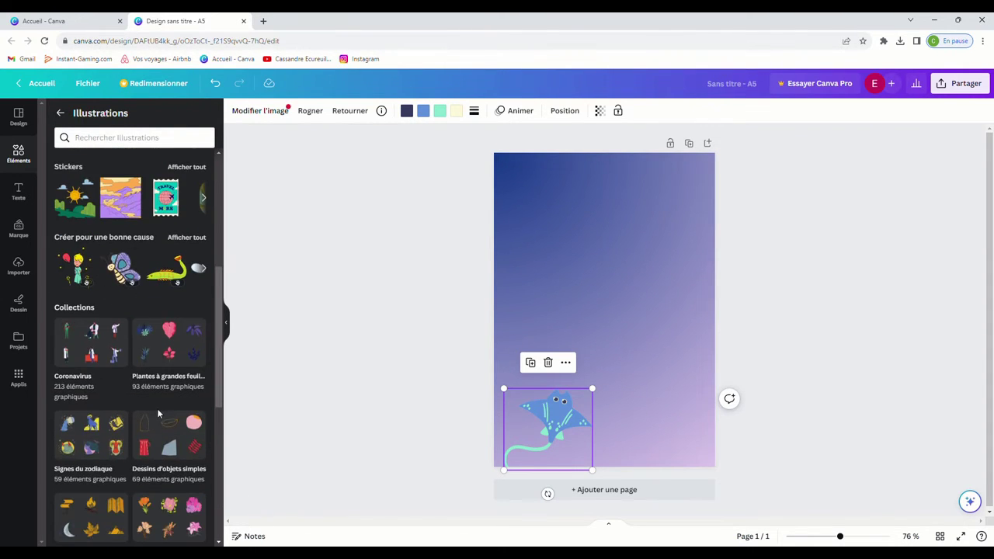
{"action": "key", "text": "Delete"}
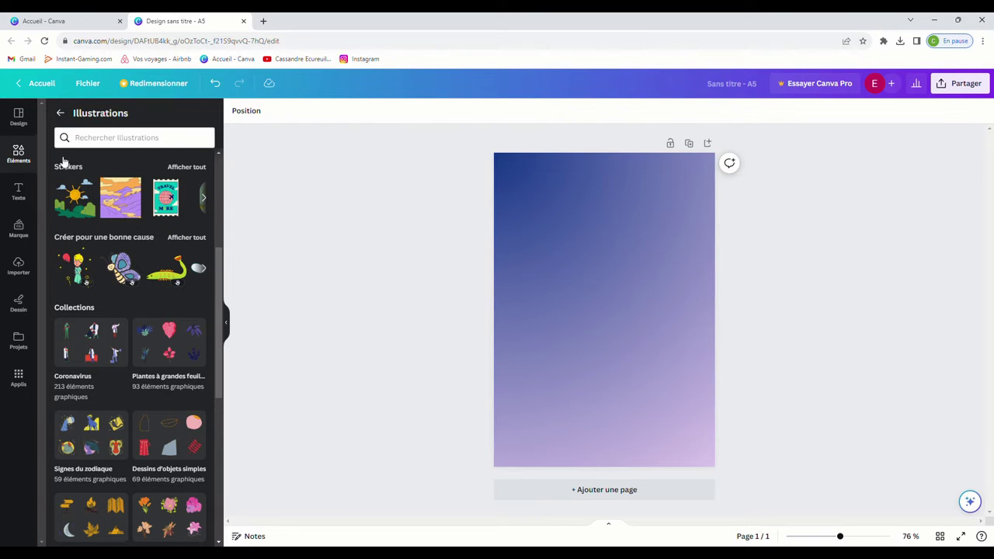
{"action": "left_click", "coordinate": [61, 112]}
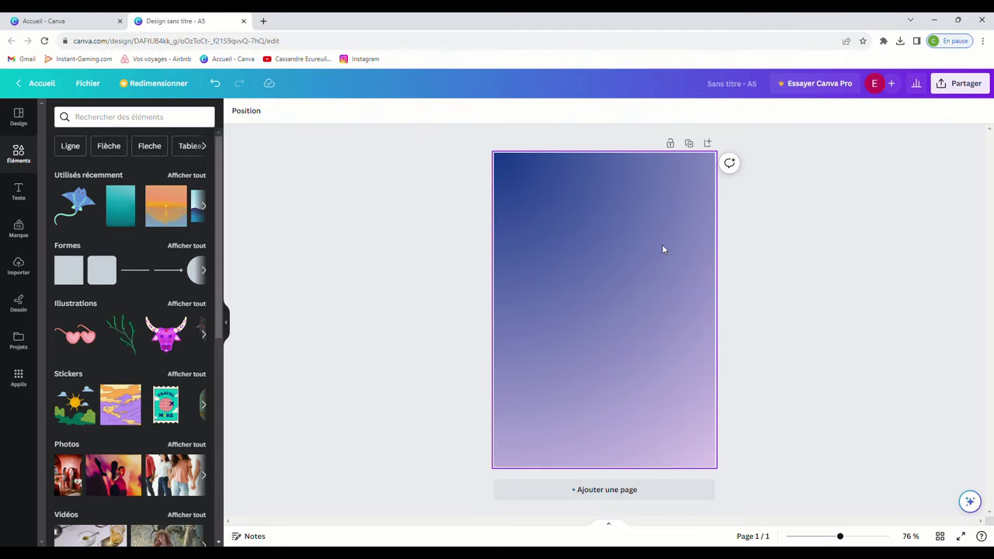
Step: Search the A5 design templates for "Mer"
{"action": "left_click", "coordinate": [19, 123]}
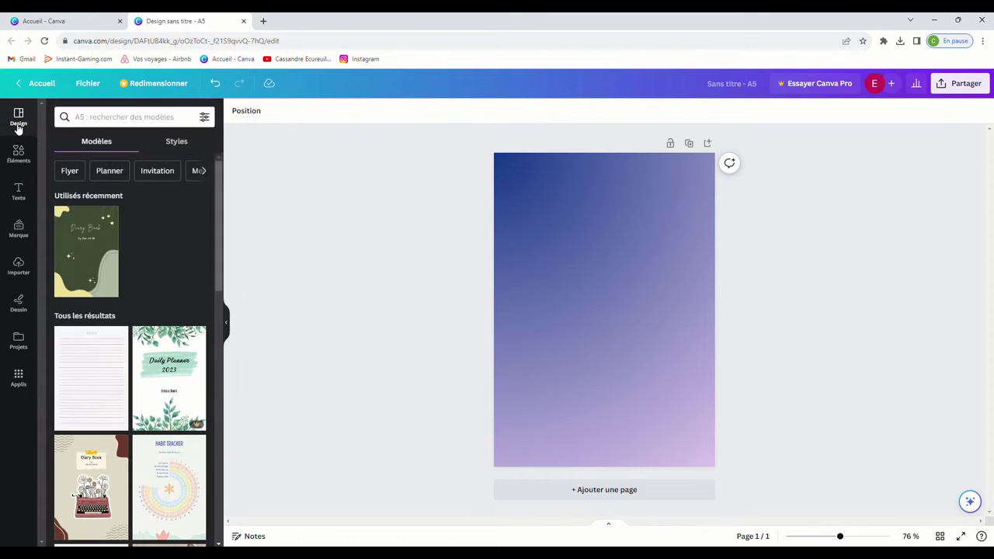
{"action": "left_click", "coordinate": [99, 121]}
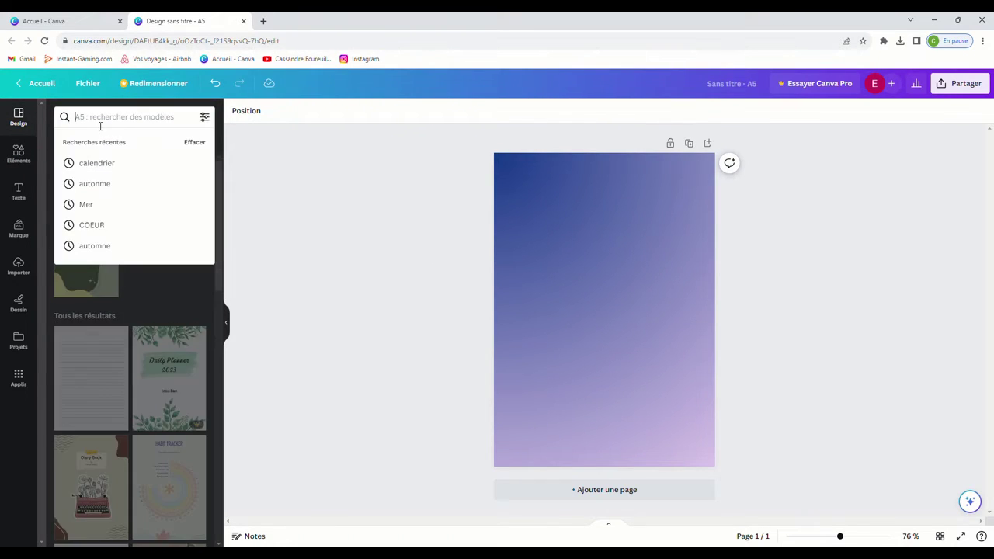
{"action": "type", "text": "mer"}
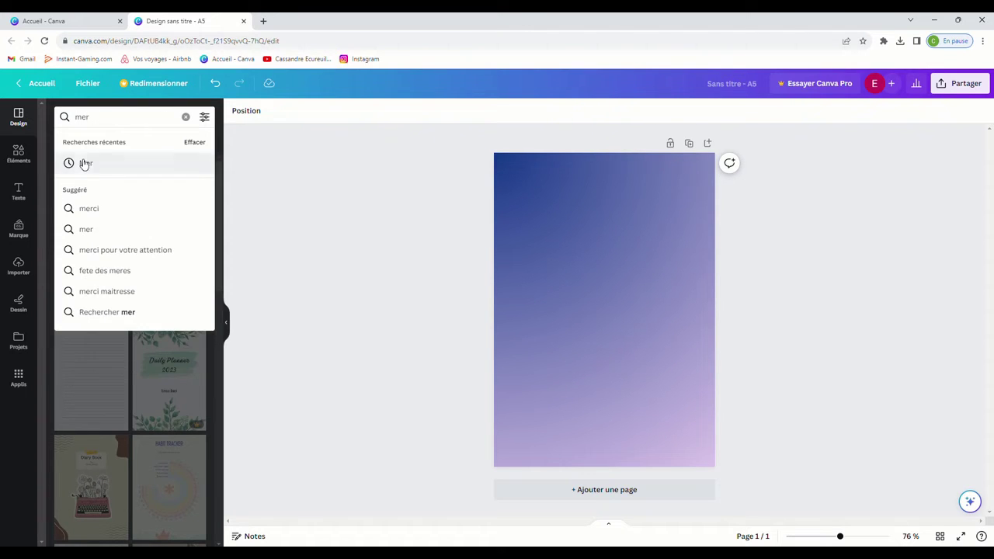
{"action": "left_click", "coordinate": [80, 163]}
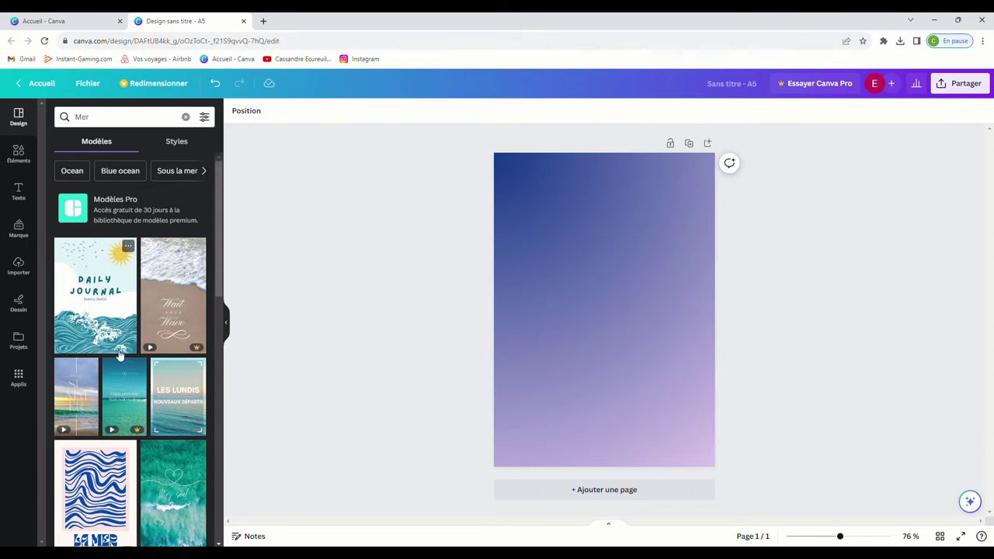
Step: Search the design templates for "bleu" and examine the blue layouts on offer
{"action": "left_click", "coordinate": [112, 117]}
{"action": "key", "text": "BackSpace"}
{"action": "key", "text": "BackSpace"}
{"action": "key", "text": "BackSpace"}
{"action": "type", "text": "bleu"}
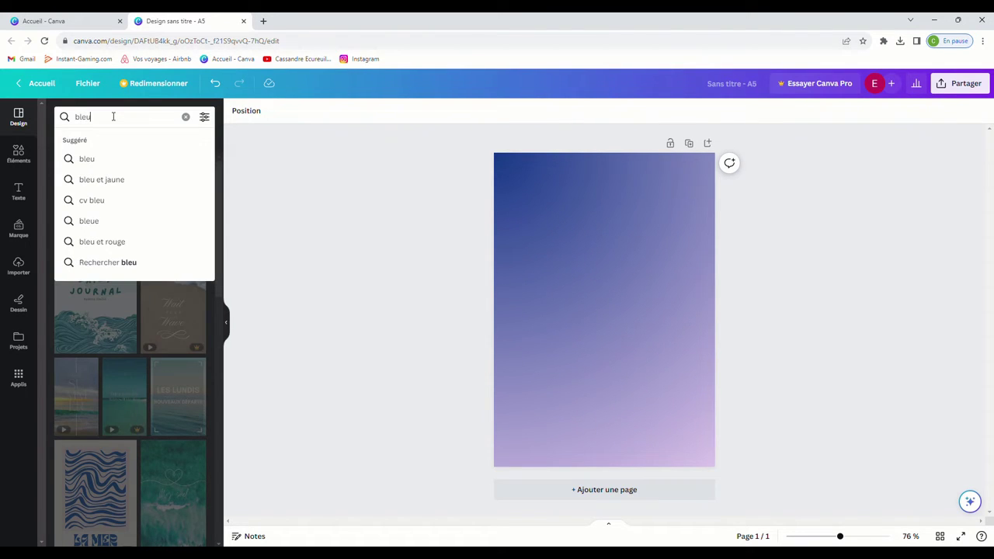
{"action": "key", "text": "Return"}
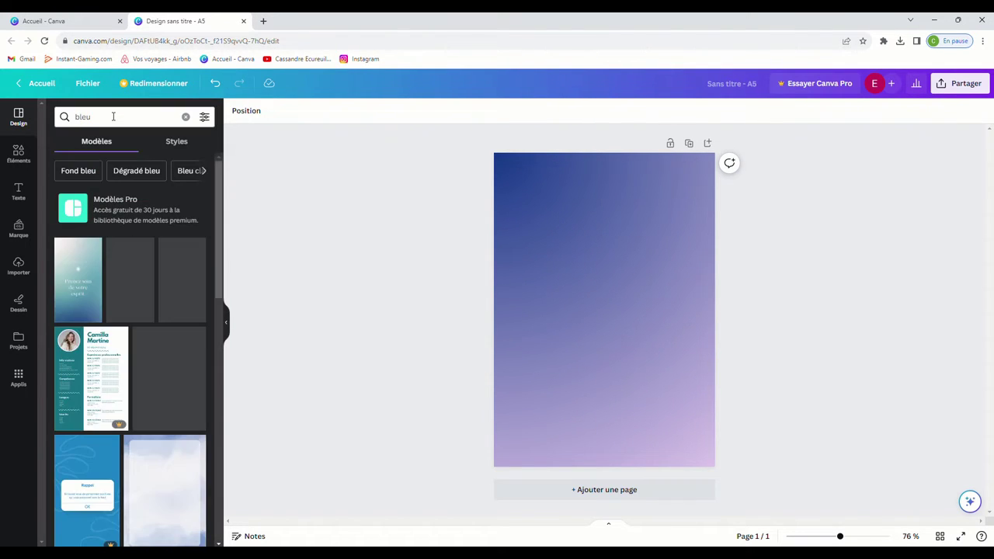
{"action": "scroll", "coordinate": [168, 372], "scroll_direction": "down", "scroll_amount": 3}
{"action": "scroll", "coordinate": [172, 384], "scroll_direction": "down", "scroll_amount": 10}
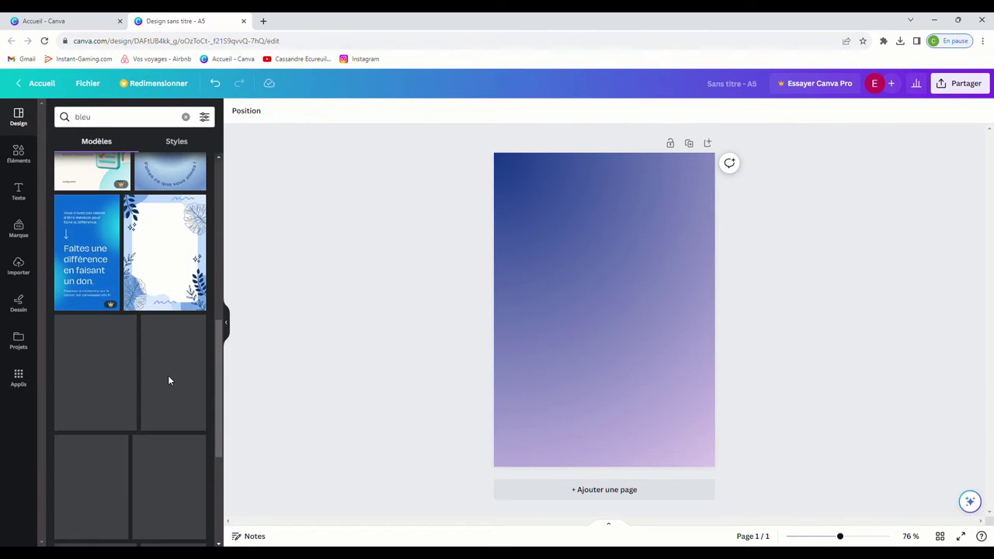
{"action": "scroll", "coordinate": [187, 260], "scroll_direction": "down", "scroll_amount": 5}
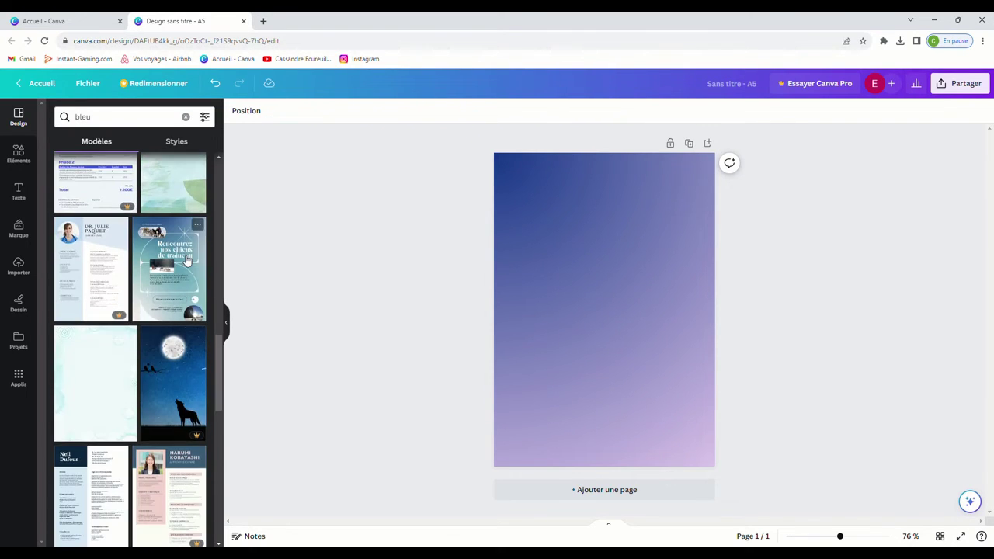
{"action": "scroll", "coordinate": [186, 261], "scroll_direction": "up", "scroll_amount": 2}
{"action": "left_click", "coordinate": [76, 117]}
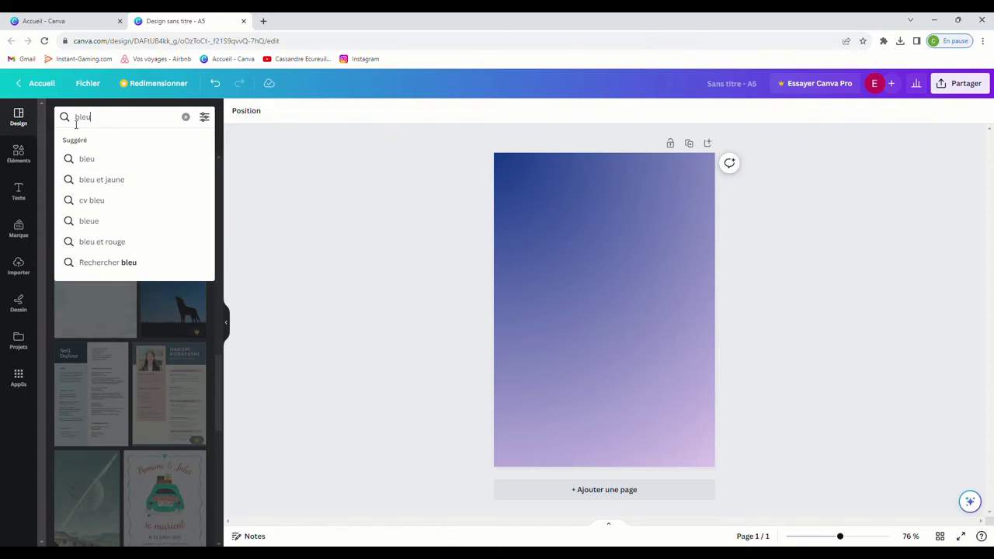
{"action": "type", "text": "mer"}
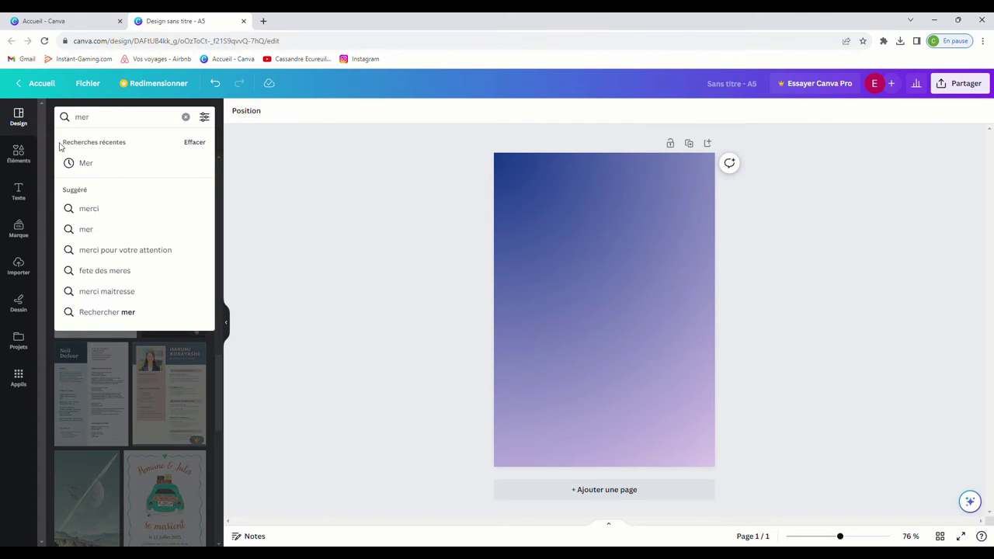
{"action": "key", "text": "BackSpace"}
{"action": "key", "text": "BackSpace"}
{"action": "key", "text": "BackSpace"}
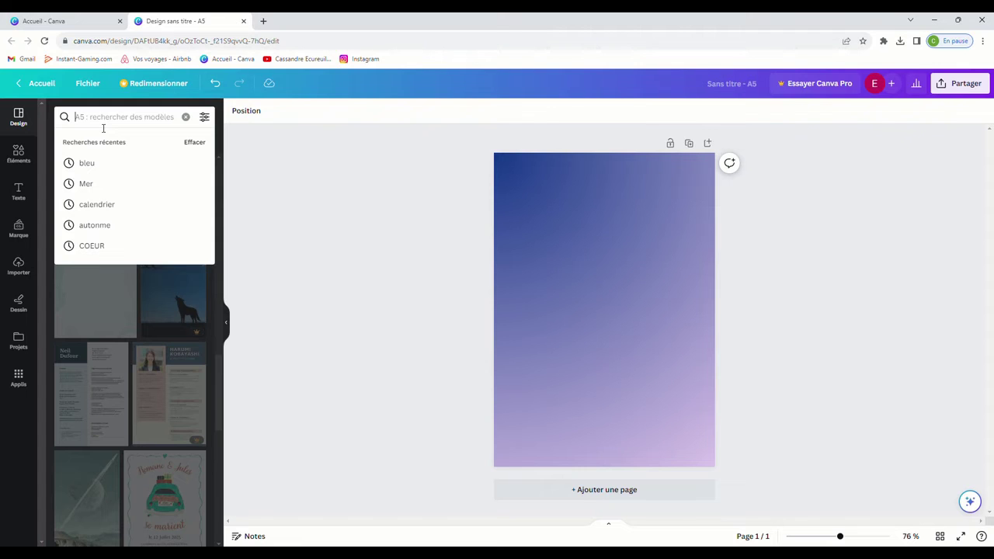
Step: Search the design templates for "beige" and apply the cream beige "Stay positive" template with brown leaves to the page
{"action": "type", "text": "beige"}
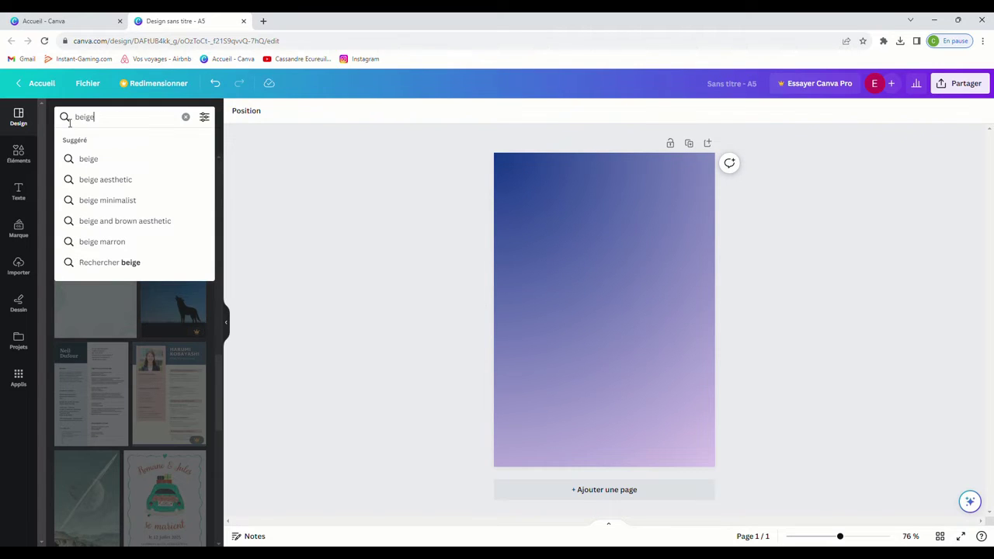
{"action": "left_click", "coordinate": [84, 159]}
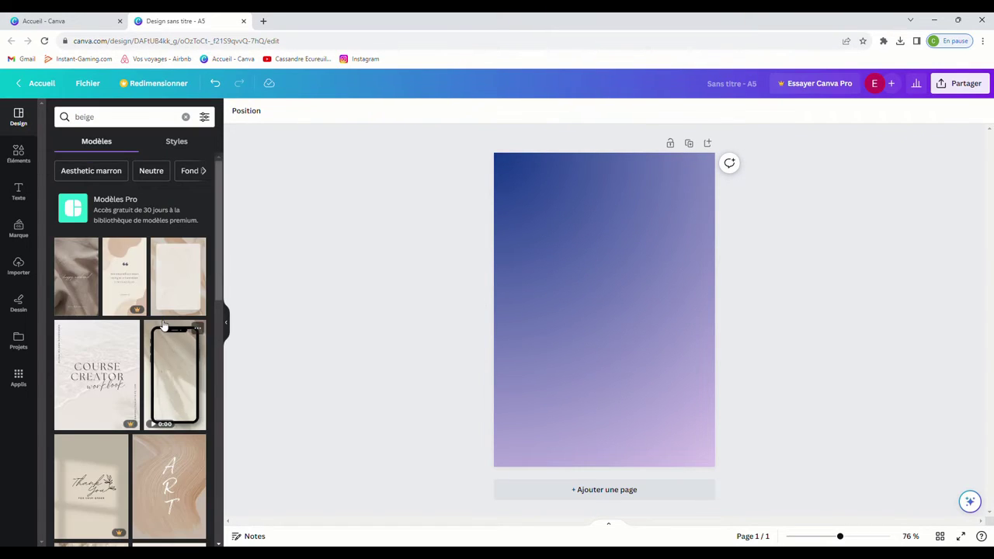
{"action": "scroll", "coordinate": [163, 325], "scroll_direction": "down", "scroll_amount": 5}
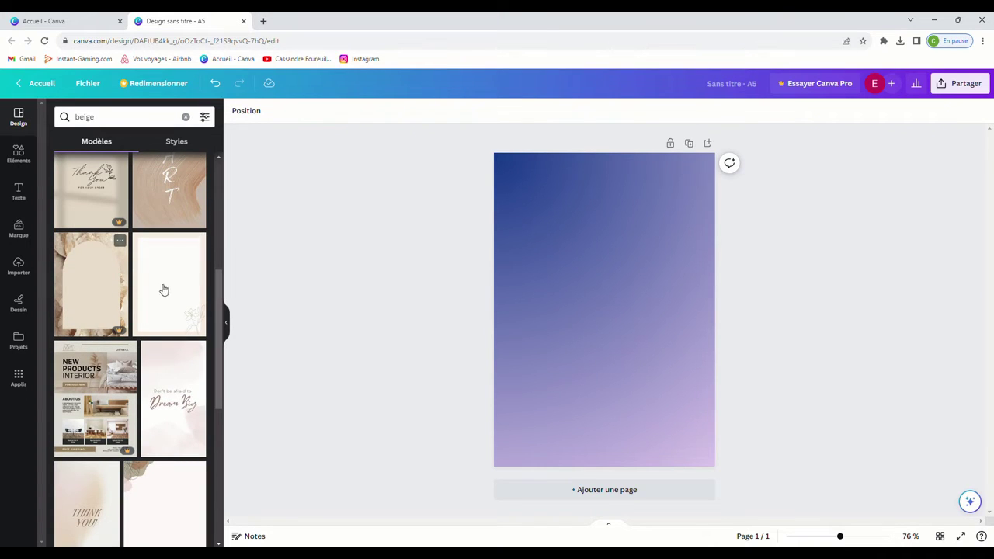
{"action": "scroll", "coordinate": [179, 293], "scroll_direction": "down", "scroll_amount": 4}
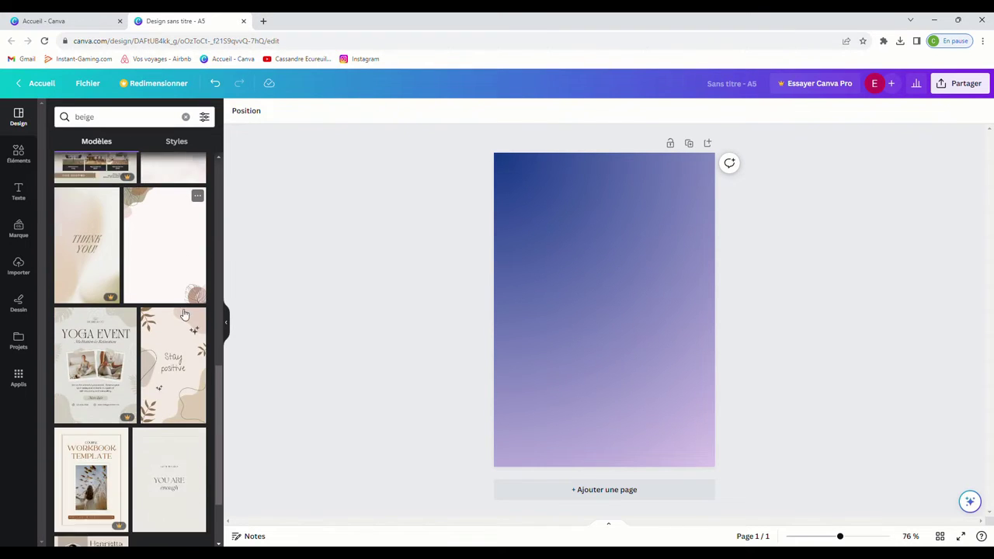
{"action": "scroll", "coordinate": [184, 315], "scroll_direction": "down", "scroll_amount": 1}
{"action": "left_click", "coordinate": [168, 353]}
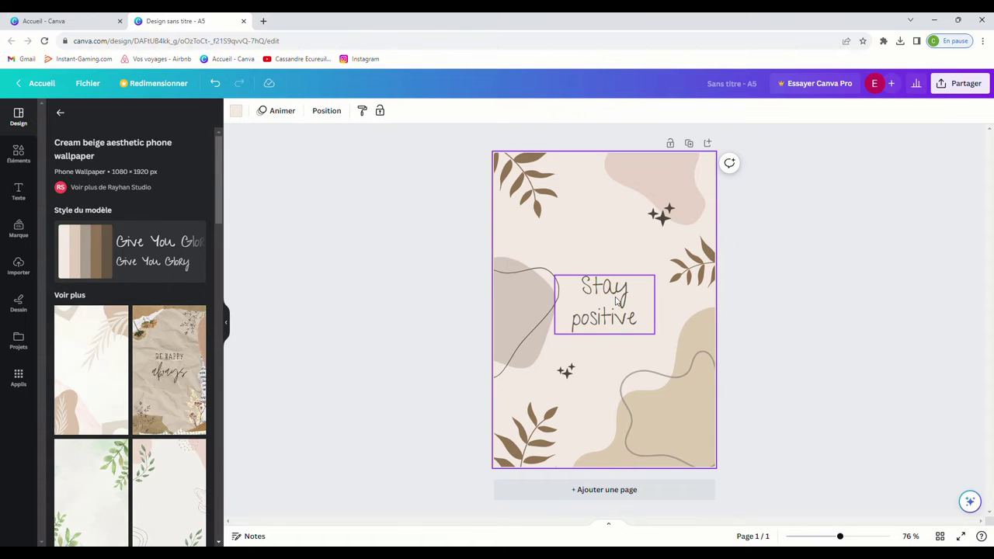
Step: Browse the related designs, replace the page with the "Girl Aesthetic Phone Wallpaper" template, and check its central artwork and background as separate selections
{"action": "scroll", "coordinate": [130, 388], "scroll_direction": "down", "scroll_amount": 2}
{"action": "scroll", "coordinate": [52, 415], "scroll_direction": "down", "scroll_amount": 2}
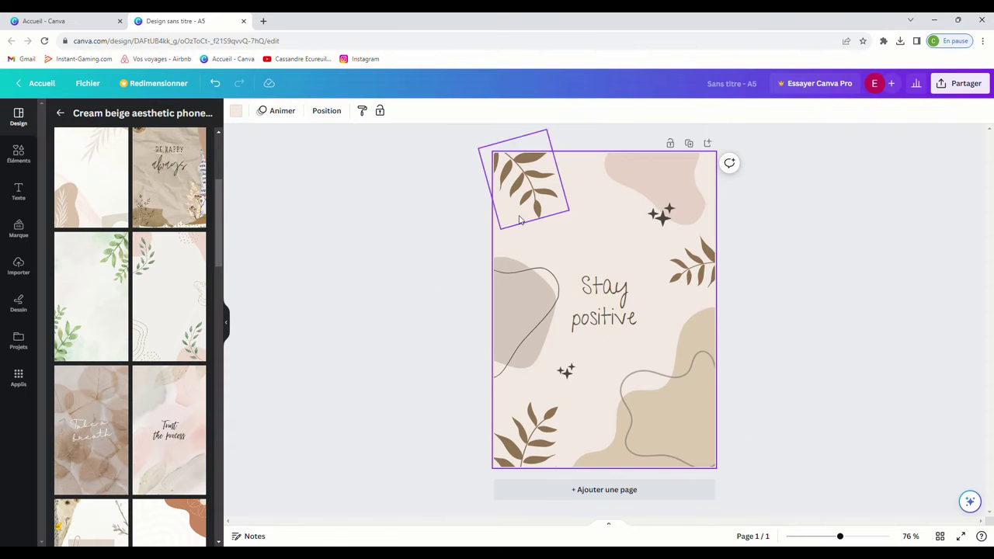
{"action": "scroll", "coordinate": [138, 373], "scroll_direction": "down", "scroll_amount": 6}
{"action": "scroll", "coordinate": [138, 373], "scroll_direction": "down", "scroll_amount": 7}
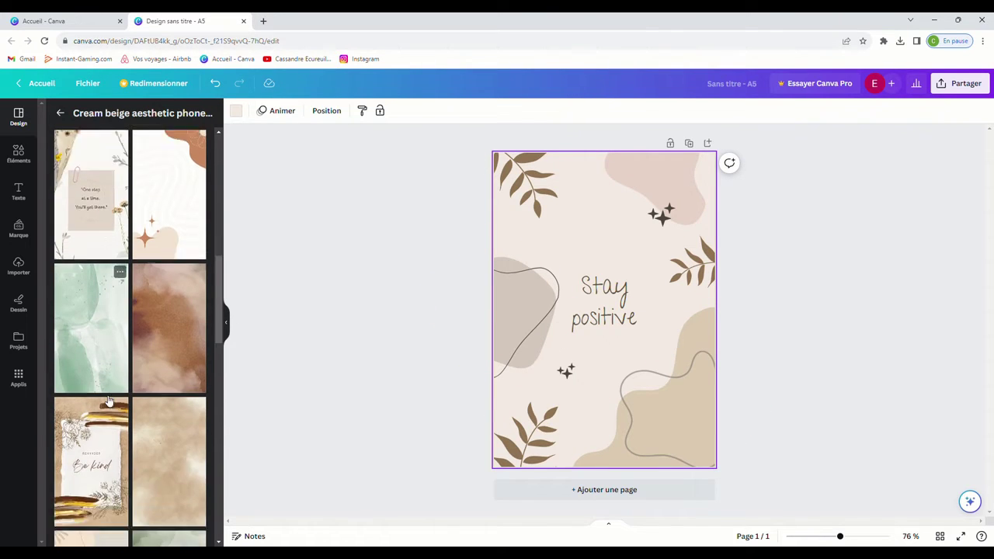
{"action": "scroll", "coordinate": [167, 322], "scroll_direction": "down", "scroll_amount": 4}
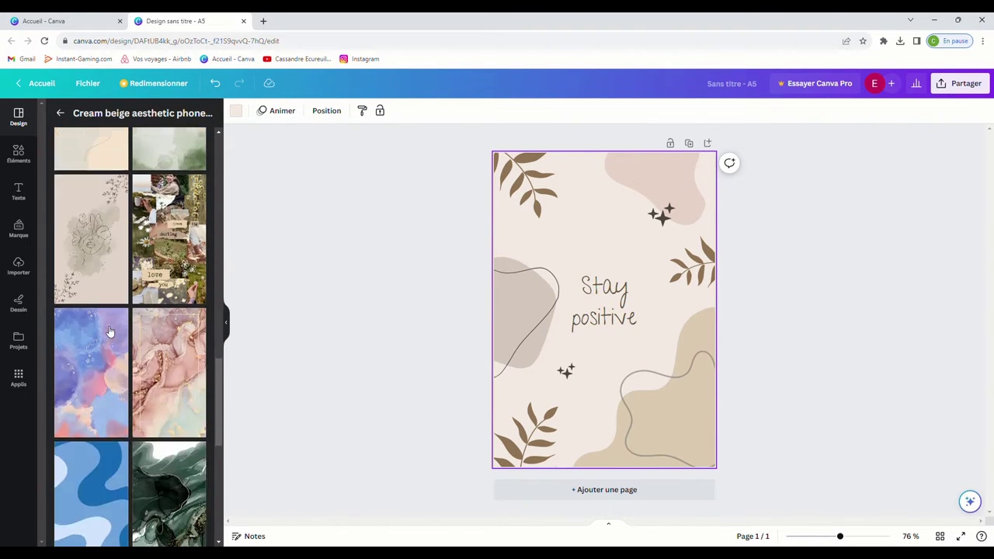
{"action": "left_click", "coordinate": [90, 230]}
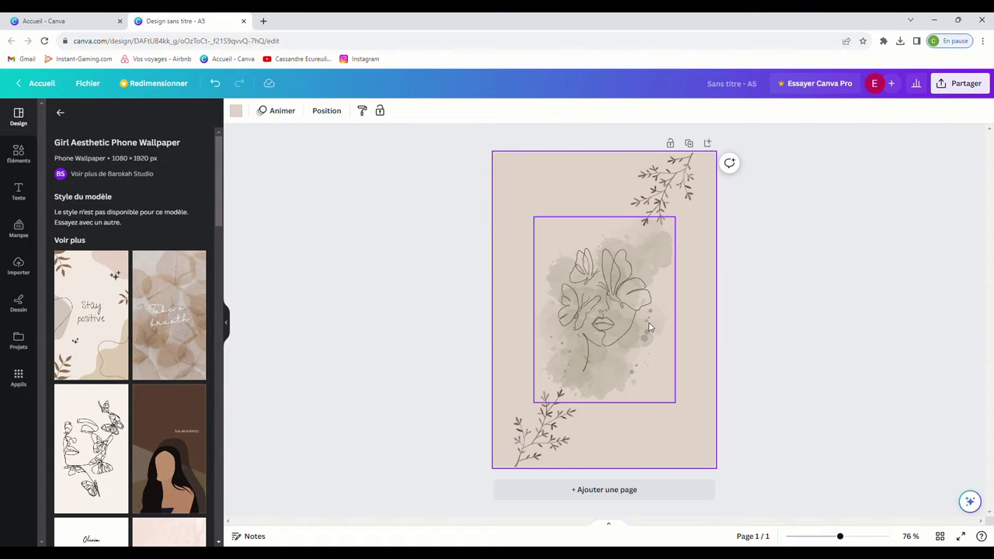
{"action": "left_click", "coordinate": [610, 309]}
{"action": "left_click", "coordinate": [695, 340]}
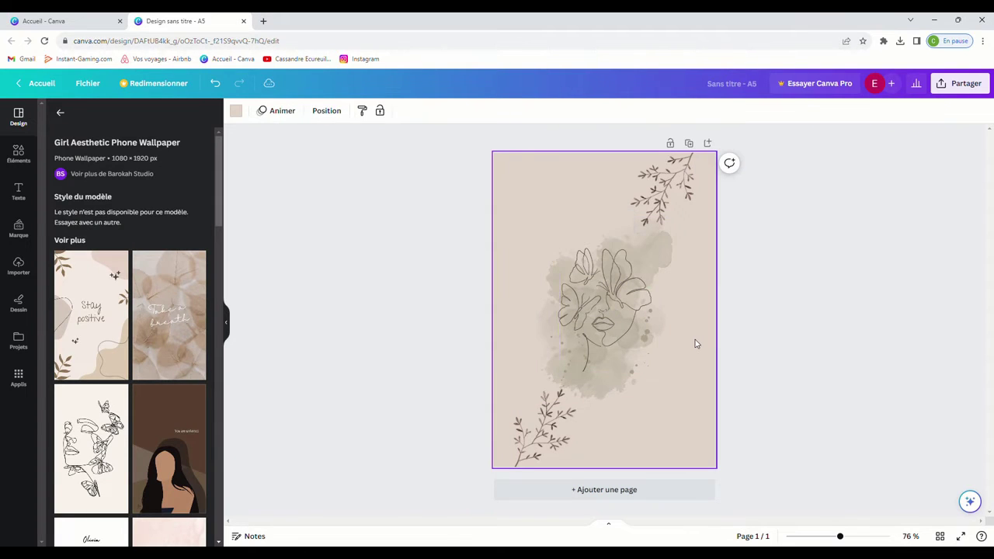
Step: Check the watermark-removal offer for the butterfly face drawing, and delete that drawing and both branch illustrations from the page
{"action": "left_click", "coordinate": [608, 301]}
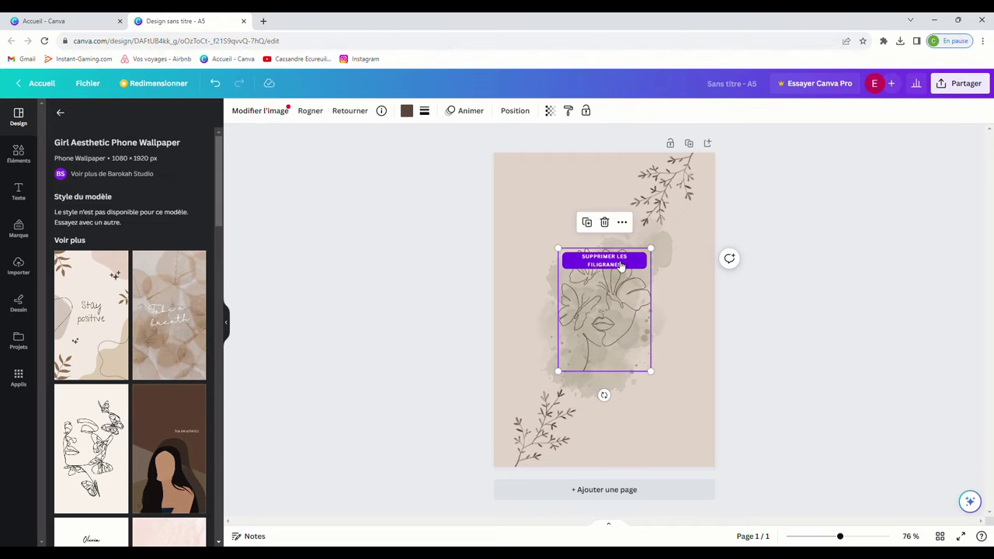
{"action": "left_click", "coordinate": [620, 265]}
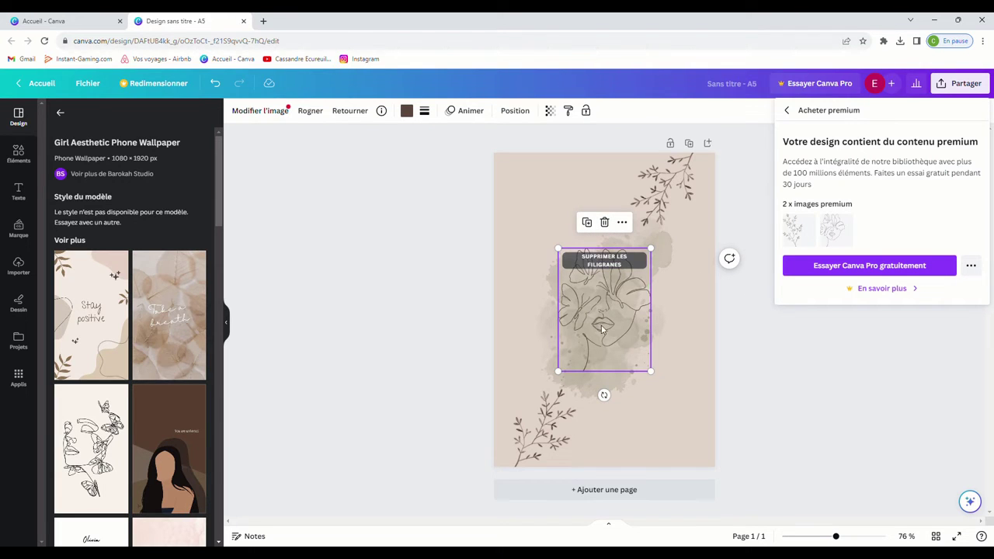
{"action": "left_click", "coordinate": [605, 222]}
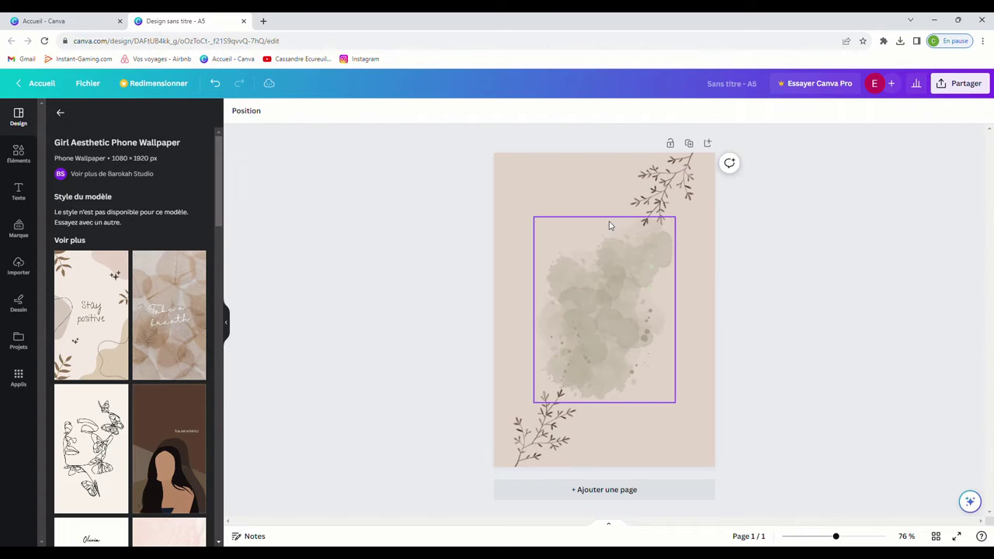
{"action": "left_click", "coordinate": [660, 187]}
{"action": "left_click", "coordinate": [665, 267]}
{"action": "left_click", "coordinate": [546, 428]}
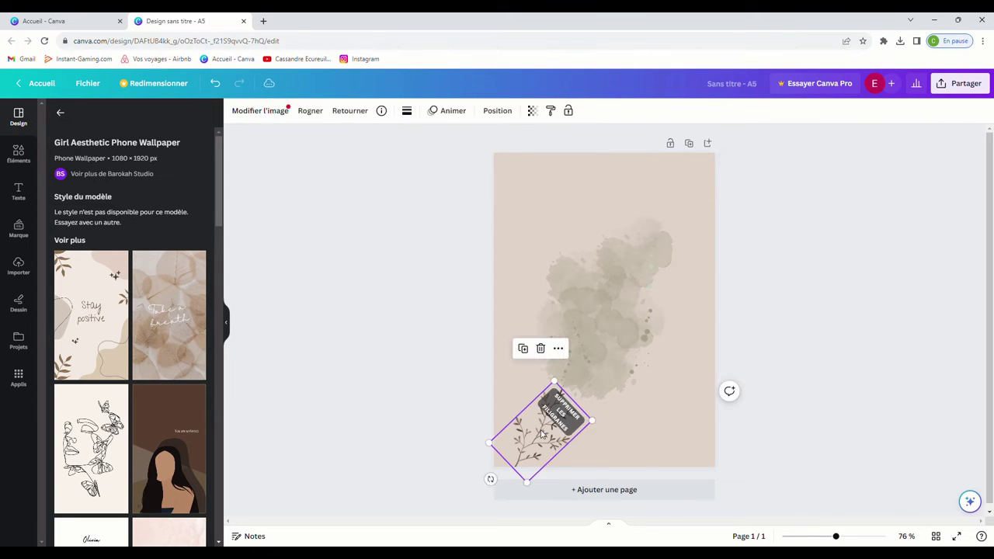
{"action": "left_click", "coordinate": [542, 350]}
{"action": "left_click", "coordinate": [589, 338]}
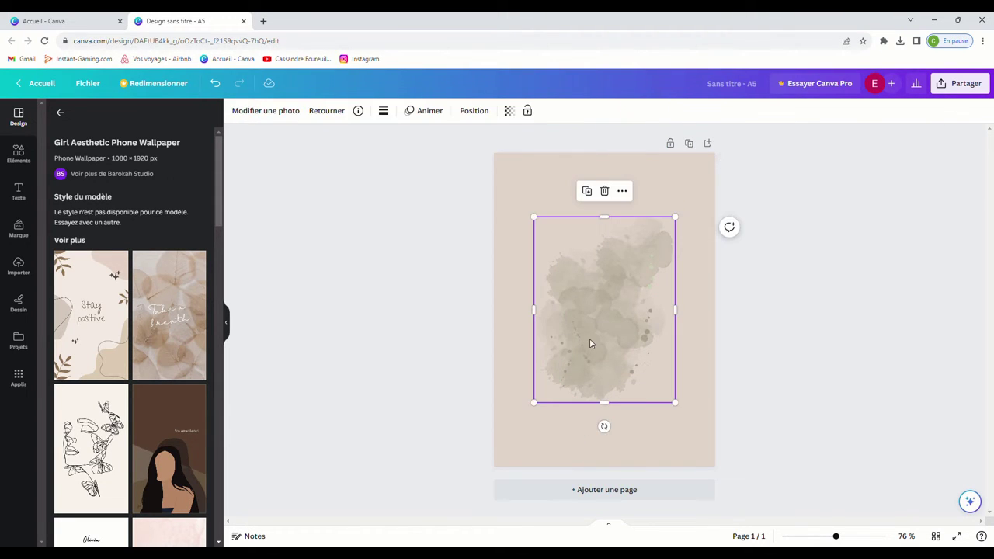
{"action": "left_click", "coordinate": [553, 455]}
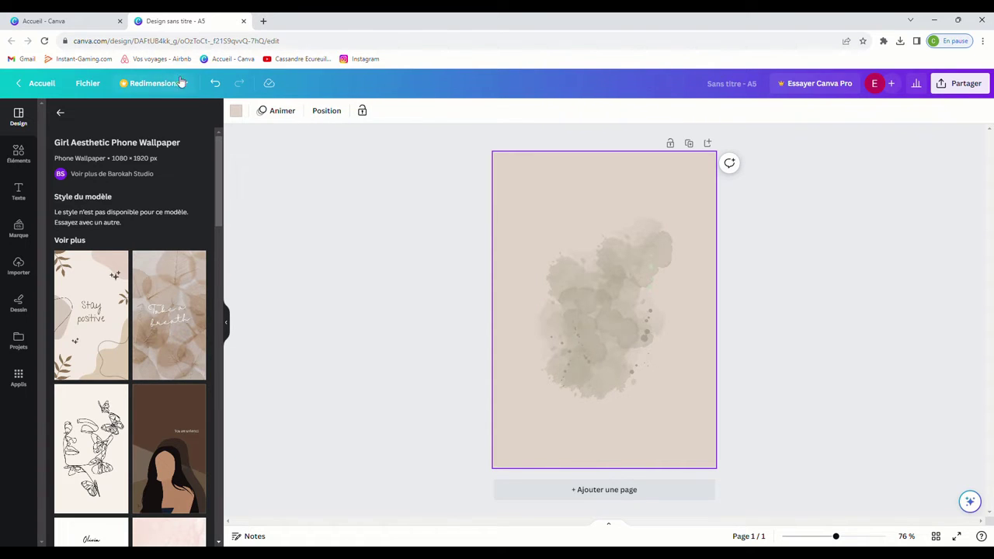
Step: Undo the illustration deletions and the template change to bring back the "Stay positive" layout
{"action": "left_click", "coordinate": [216, 84]}
{"action": "left_click", "coordinate": [216, 83]}
{"action": "left_click", "coordinate": [216, 83]}
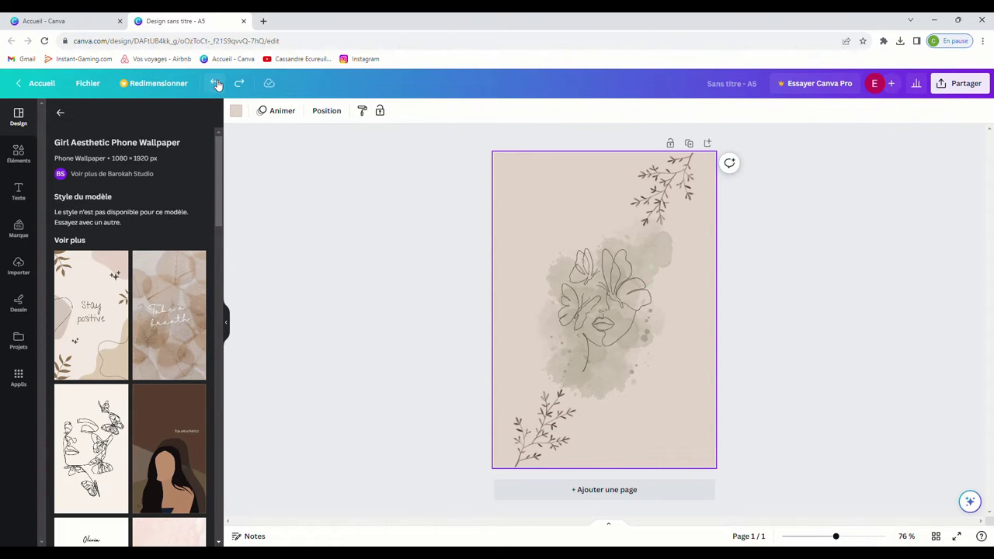
{"action": "left_click", "coordinate": [217, 83]}
Step: Examine the "Stay positive" layout's leaves, sparkles and curved outline as individually selectable elements
{"action": "left_click", "coordinate": [535, 282]}
{"action": "left_click_drag", "start_coordinate": [535, 282], "coordinate": [558, 194]}
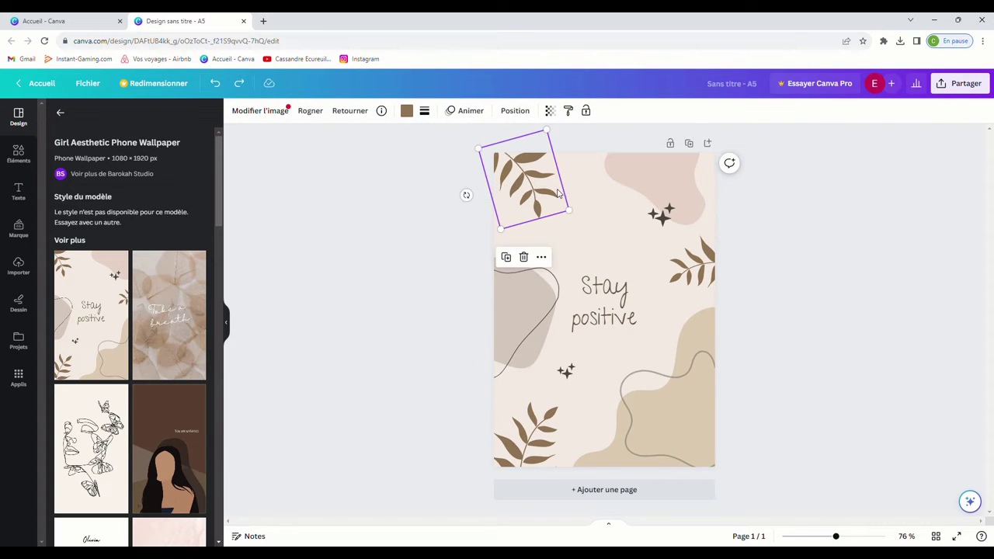
{"action": "left_click", "coordinate": [662, 213]}
{"action": "left_click", "coordinate": [660, 215]}
{"action": "left_click", "coordinate": [693, 369]}
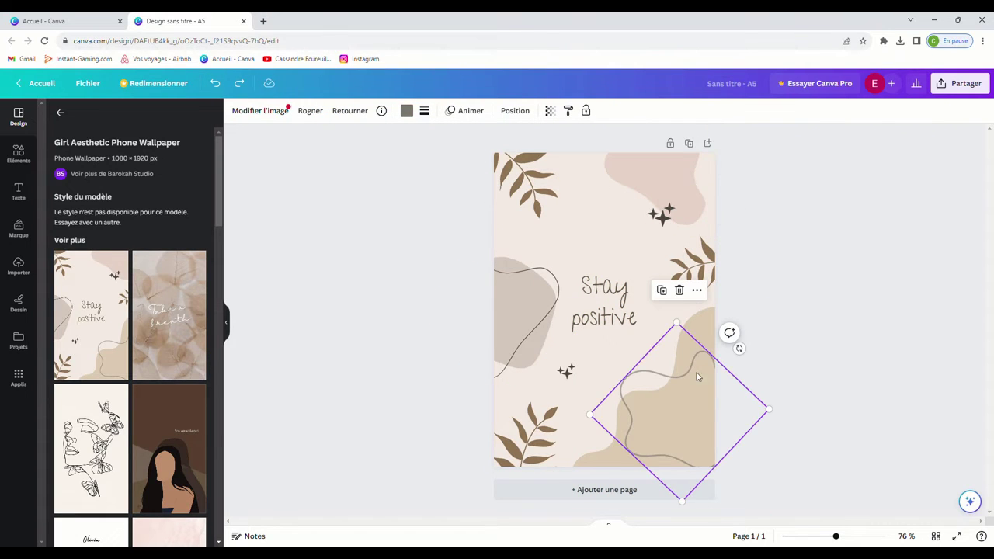
{"action": "left_click", "coordinate": [709, 266]}
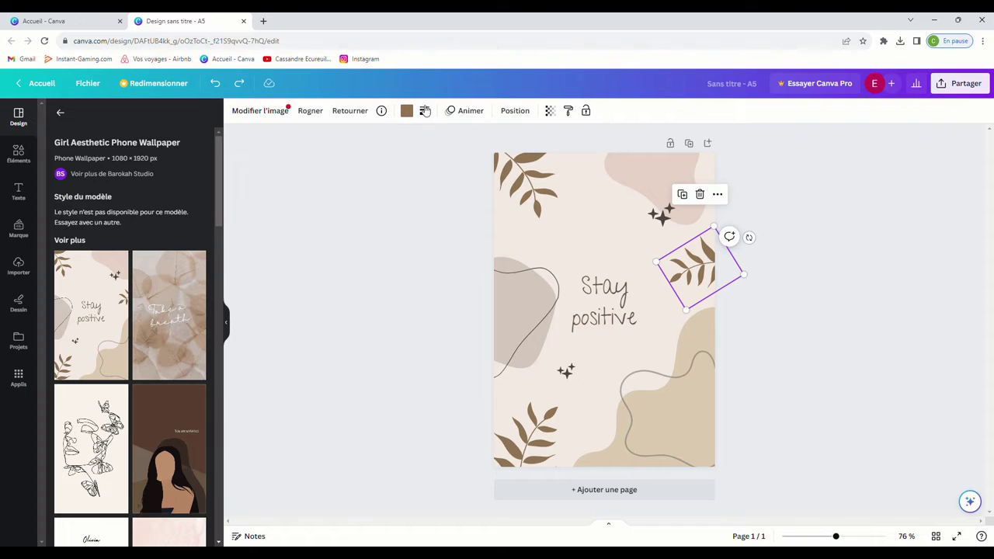
Step: Redo the change to the butterfly face template and display the list of its layers
{"action": "left_click", "coordinate": [240, 83]}
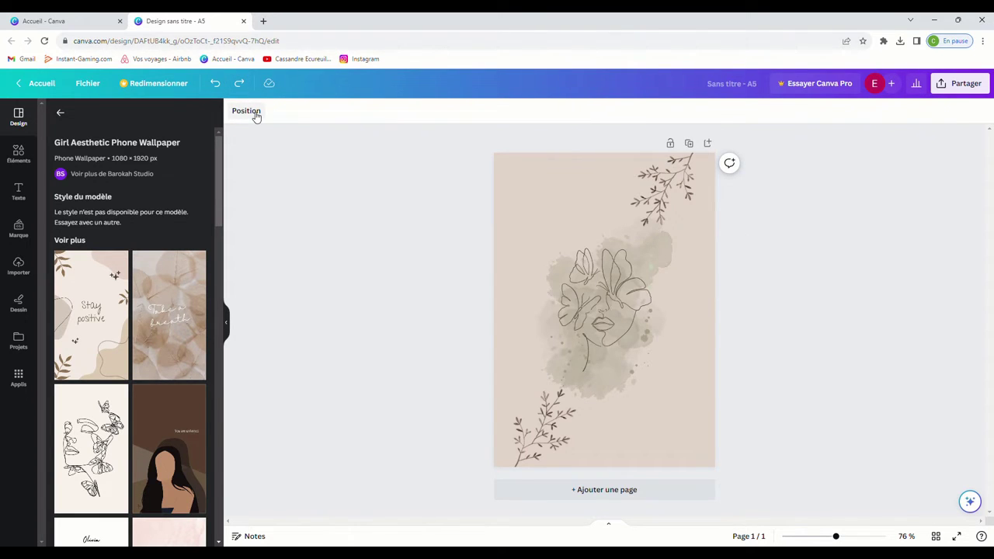
{"action": "left_click", "coordinate": [246, 111]}
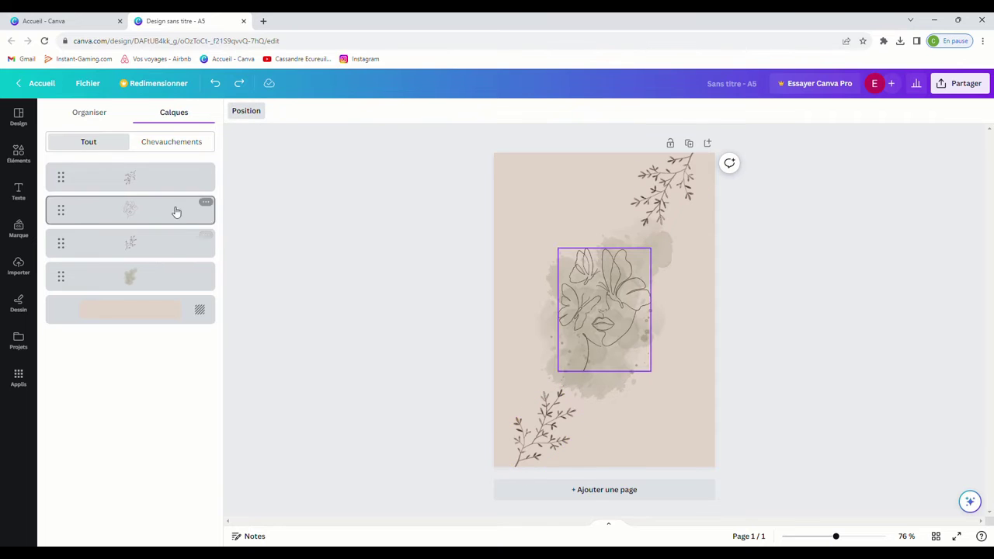
Step: Try to download the butterfly face design as a PNG and review the premium images it contains
{"action": "left_click", "coordinate": [963, 84]}
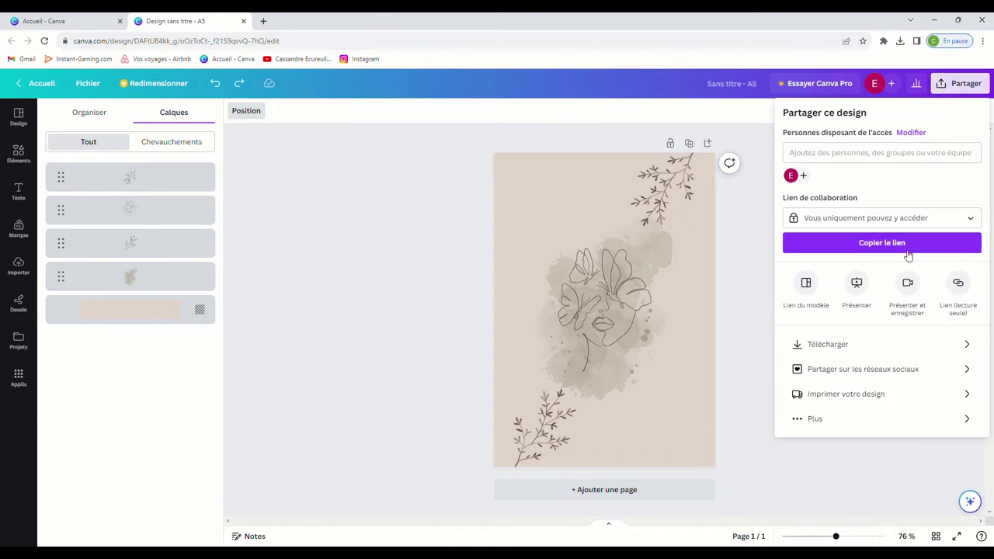
{"action": "left_click", "coordinate": [862, 350]}
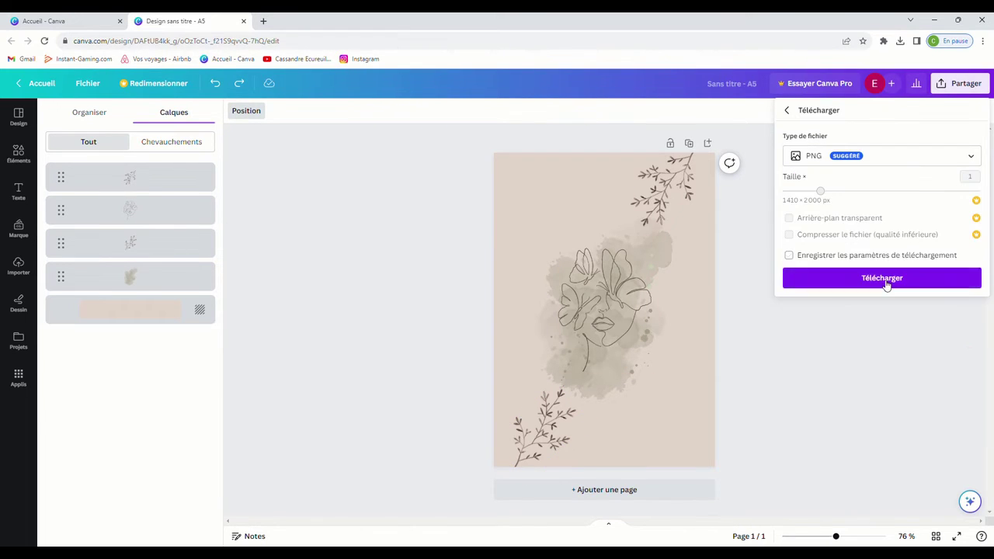
{"action": "left_click", "coordinate": [885, 280]}
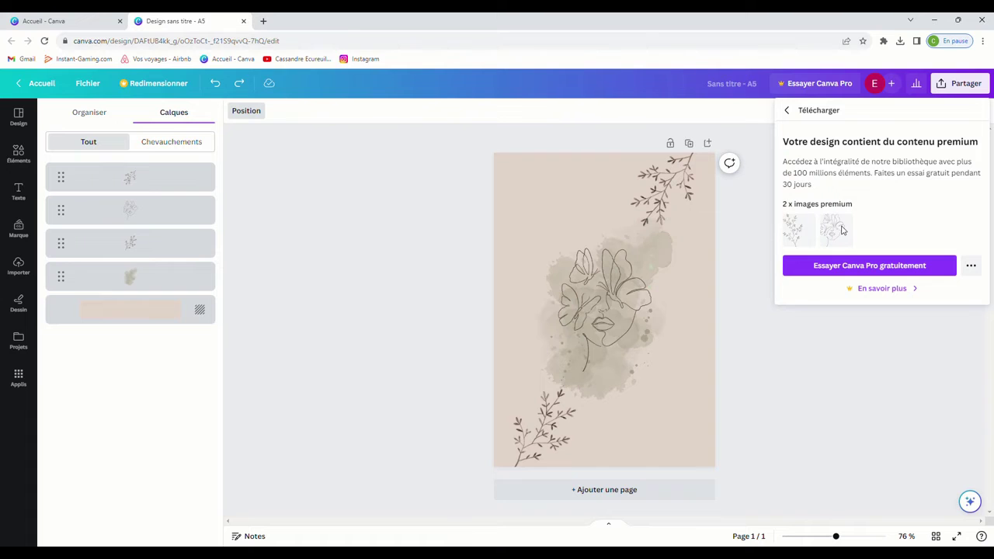
{"action": "left_click", "coordinate": [787, 111]}
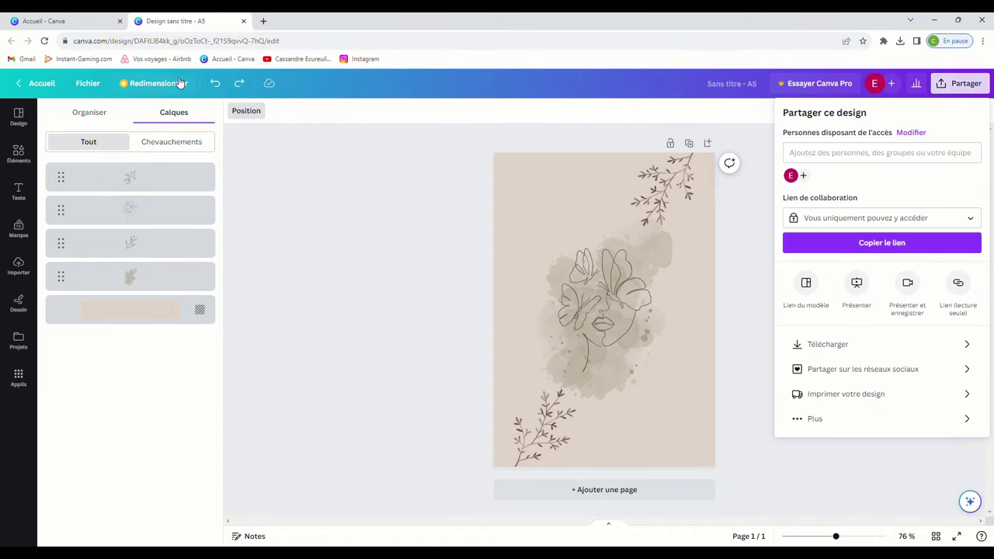
Step: Undo back to the "Stay positive" template and check that its central text can be edited
{"action": "left_click", "coordinate": [219, 86]}
{"action": "left_click", "coordinate": [219, 86]}
{"action": "left_click", "coordinate": [237, 87]}
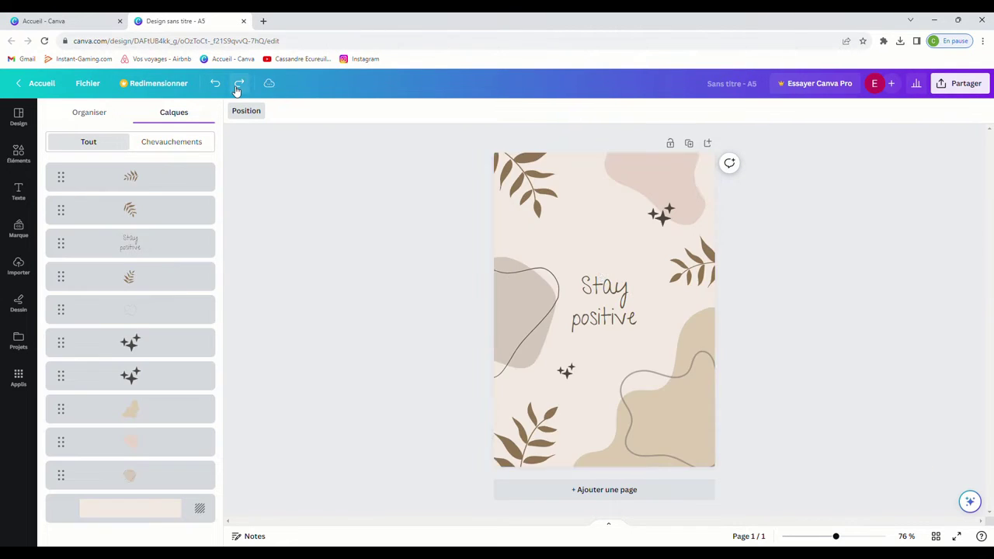
{"action": "left_click", "coordinate": [644, 318]}
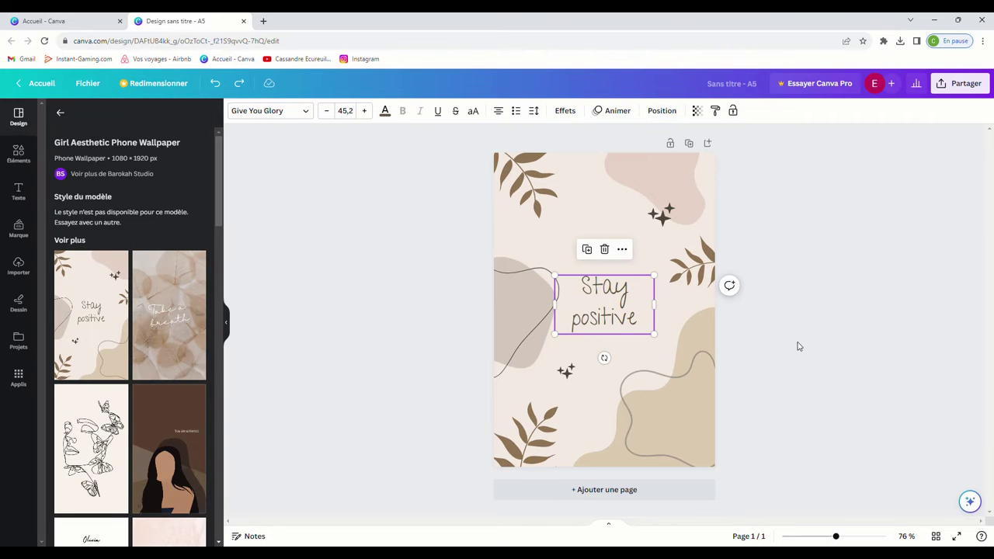
{"action": "double_click", "coordinate": [605, 304]}
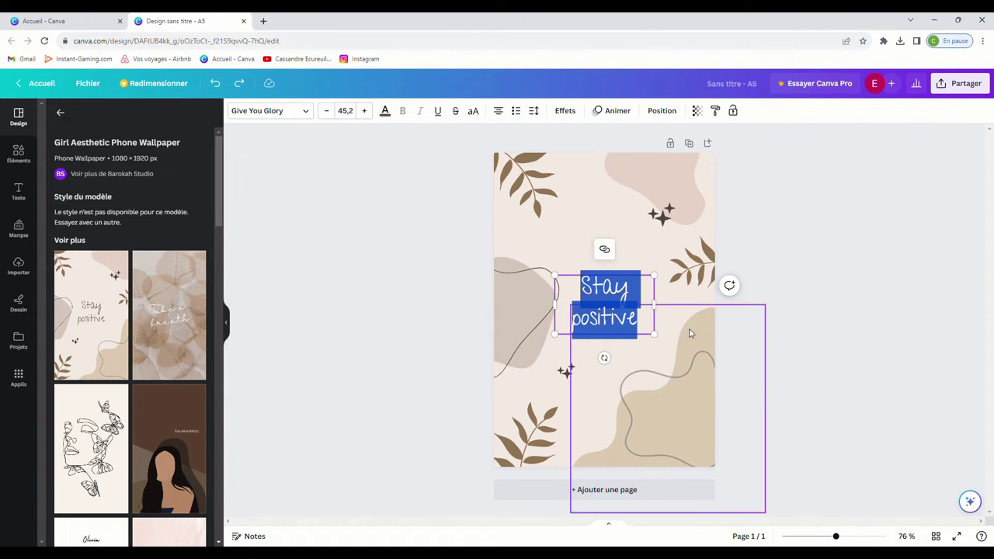
{"action": "left_click", "coordinate": [815, 359]}
{"action": "left_click", "coordinate": [618, 311]}
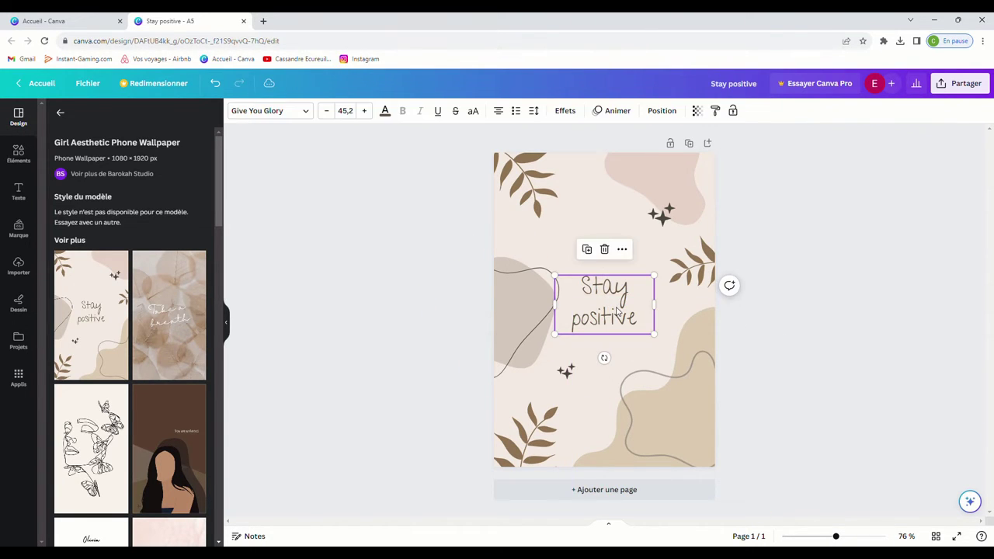
Step: Replace the page with the "Watercolor Poppy Flower Phone Wallpaper" template and check its flowers as a separate element
{"action": "scroll", "coordinate": [186, 441], "scroll_direction": "down", "scroll_amount": 5}
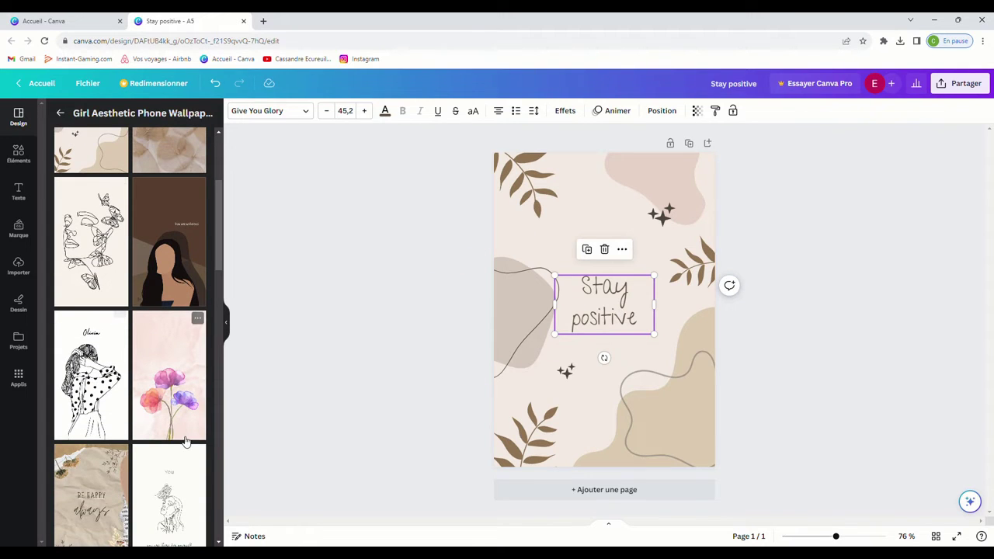
{"action": "left_click", "coordinate": [171, 405]}
{"action": "left_click", "coordinate": [625, 365]}
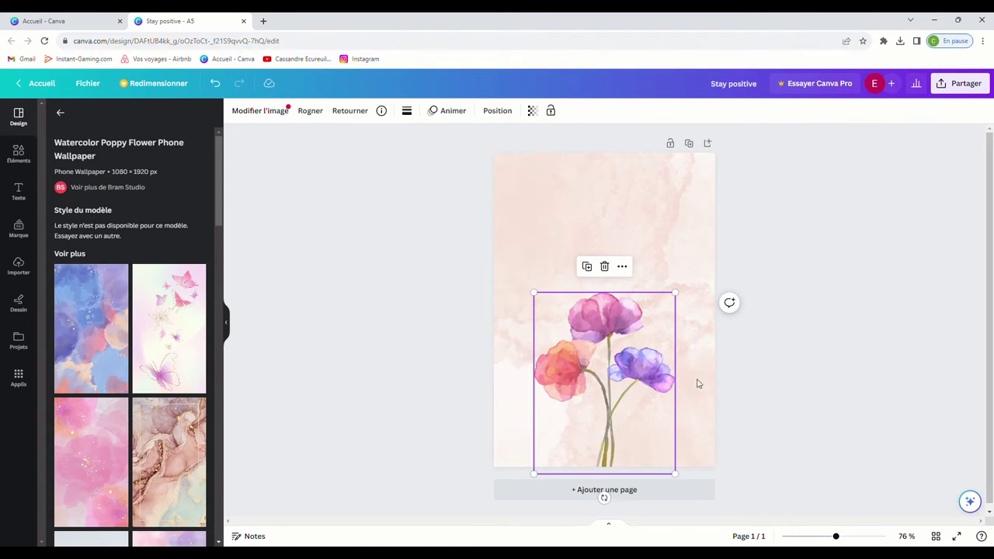
{"action": "left_click", "coordinate": [854, 403]}
Step: Apply the "Pink and Purple Aesthetic" floral template, and replace it with the "beige abstract background phone wallpaper" template
{"action": "scroll", "coordinate": [155, 386], "scroll_direction": "down", "scroll_amount": 5}
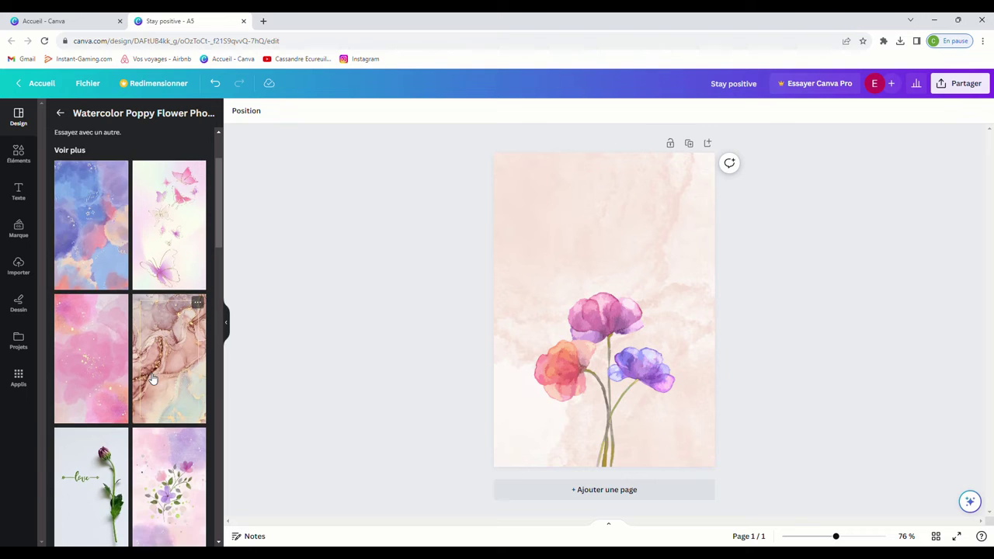
{"action": "left_click", "coordinate": [155, 357]}
{"action": "scroll", "coordinate": [160, 350], "scroll_direction": "down", "scroll_amount": 6}
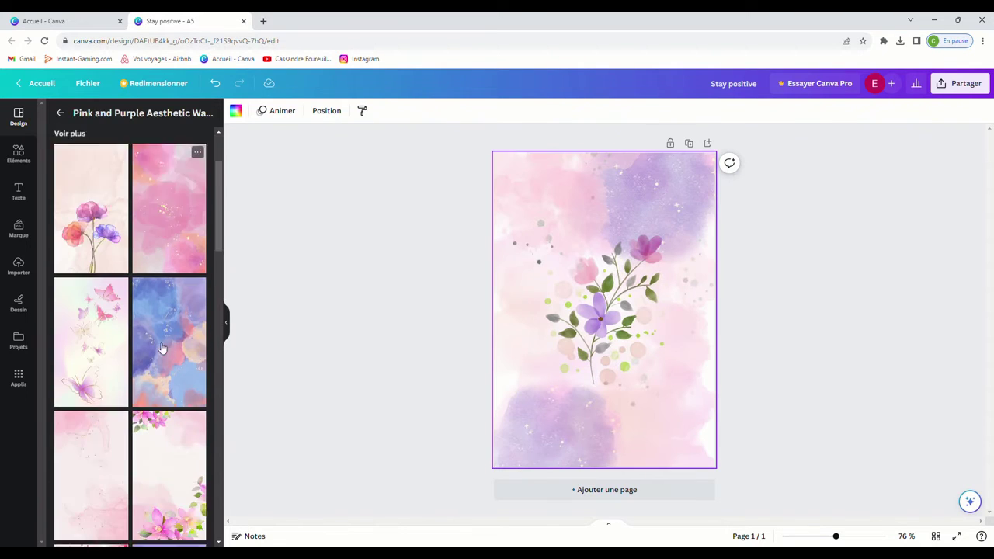
{"action": "scroll", "coordinate": [166, 357], "scroll_direction": "down", "scroll_amount": 4}
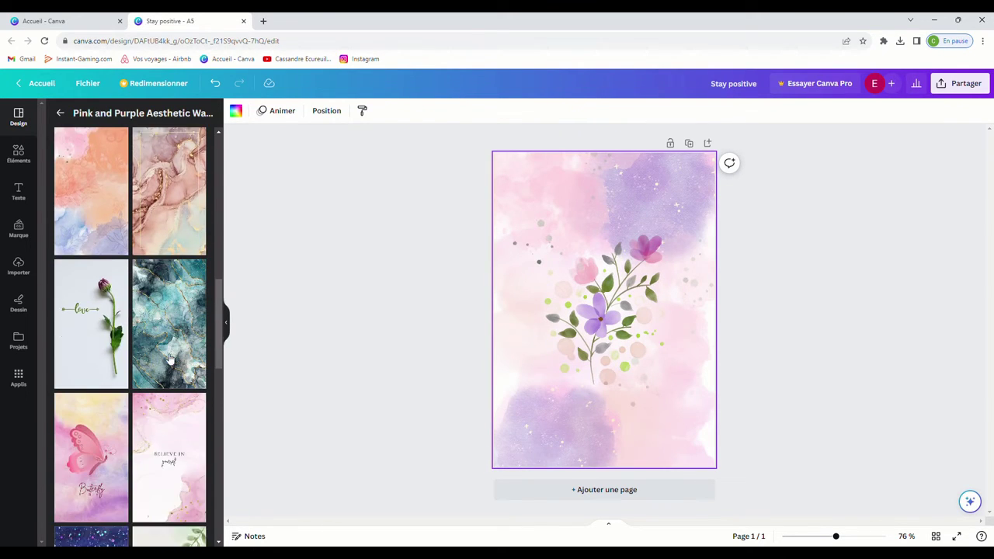
{"action": "left_click", "coordinate": [195, 192]}
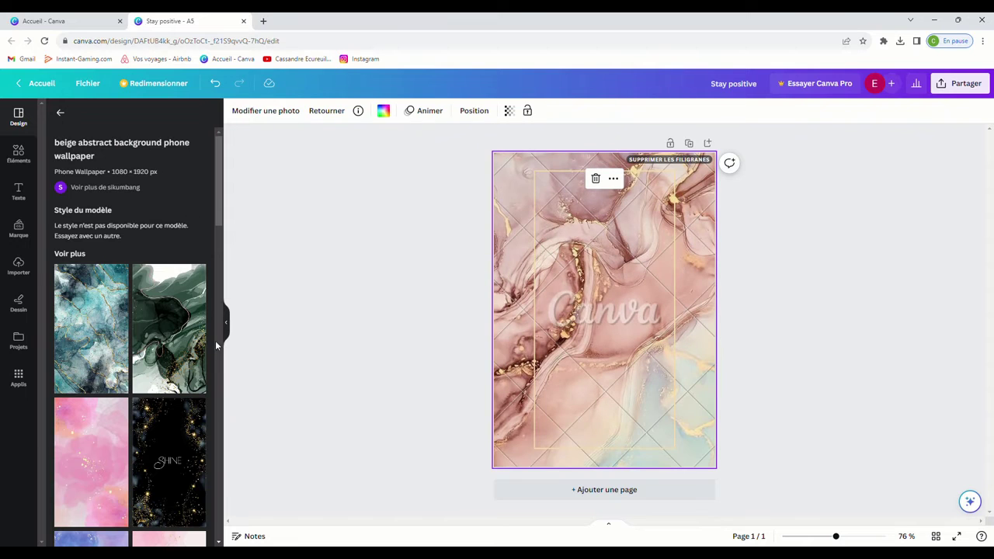
Step: Check the premium offer for the watermarked marble background and delete that background image, keeping the gold frame
{"action": "scroll", "coordinate": [128, 349], "scroll_direction": "down", "scroll_amount": 5}
{"action": "scroll", "coordinate": [125, 354], "scroll_direction": "down", "scroll_amount": 3}
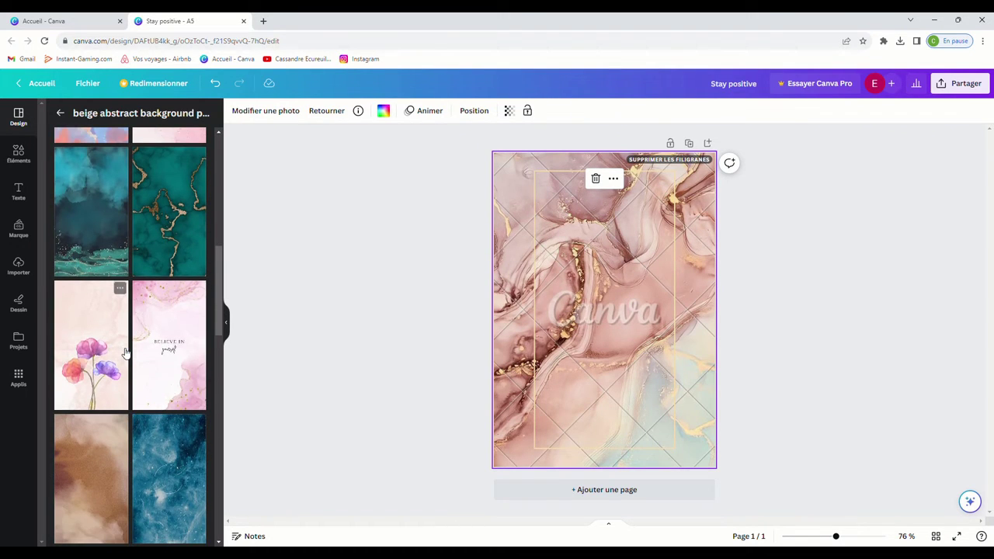
{"action": "left_click", "coordinate": [696, 161]}
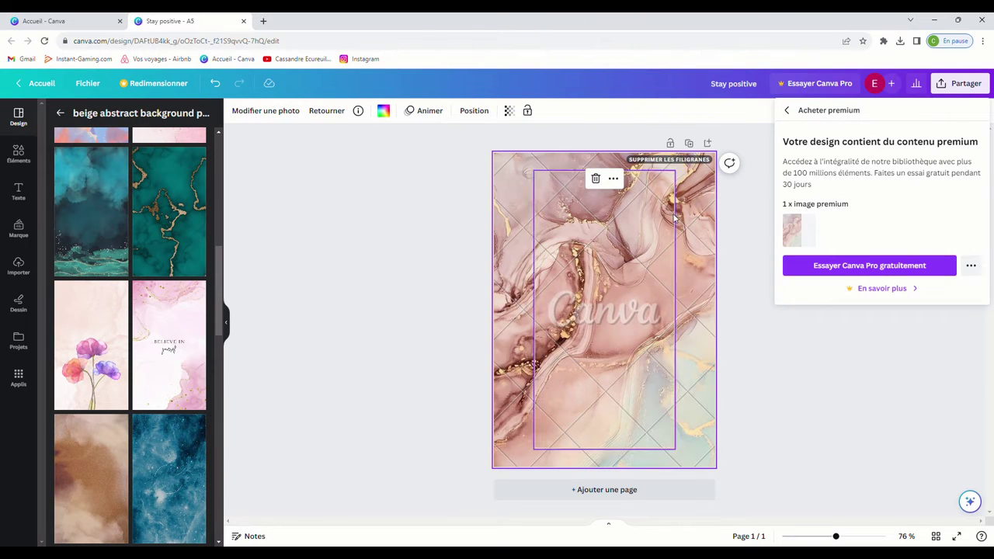
{"action": "left_click", "coordinate": [528, 164]}
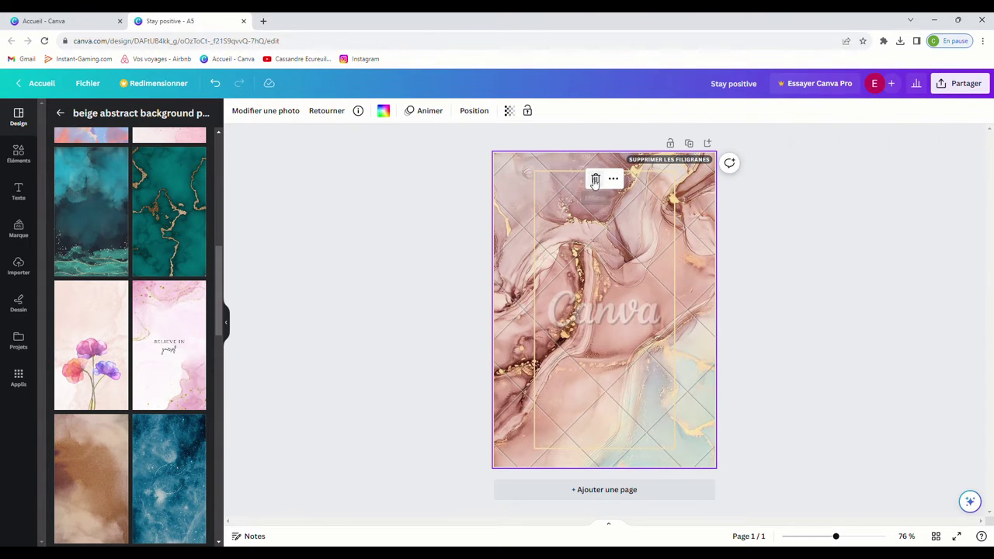
{"action": "left_click", "coordinate": [596, 180]}
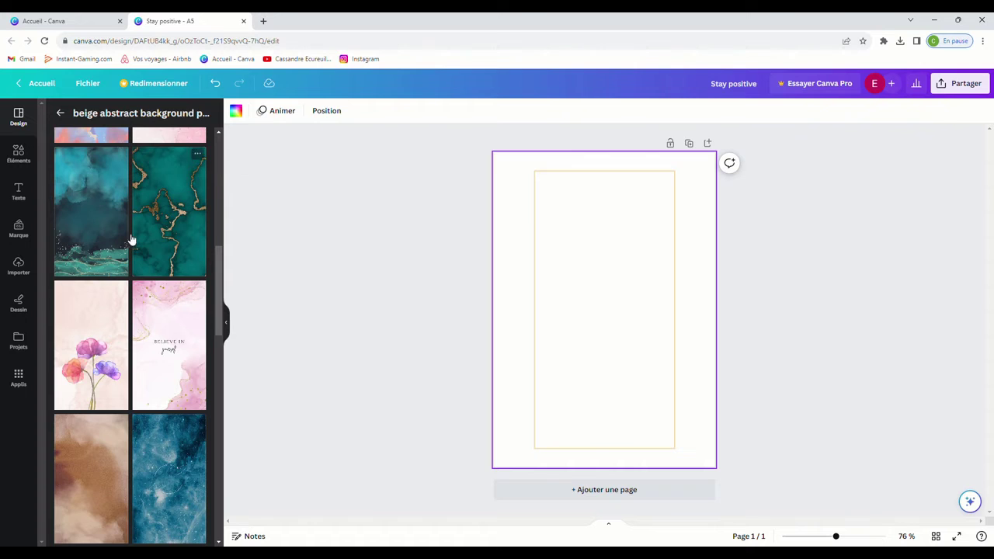
Step: Apply the "Blue Teal Modern Watercolor Background Phone Wallpaper" template and delete its watermarked teal clouds and green wave images
{"action": "left_click", "coordinate": [91, 250]}
{"action": "left_click", "coordinate": [598, 305]}
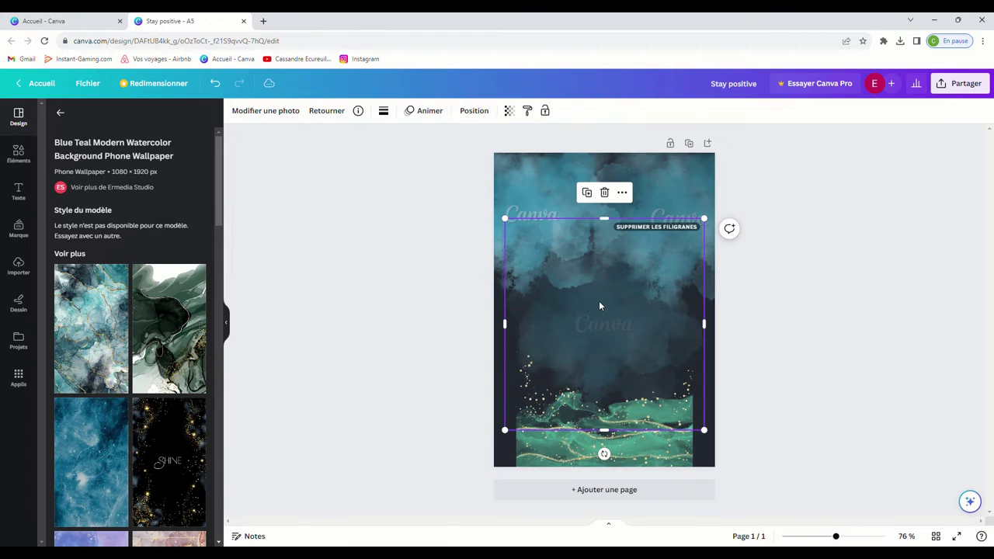
{"action": "left_click", "coordinate": [604, 192]}
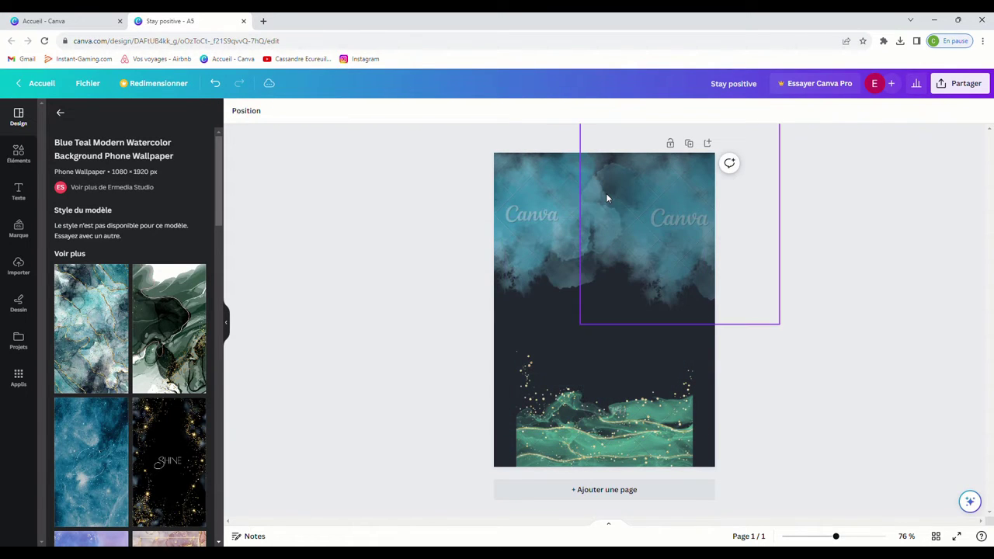
{"action": "left_click", "coordinate": [595, 208]}
{"action": "left_click", "coordinate": [677, 348]}
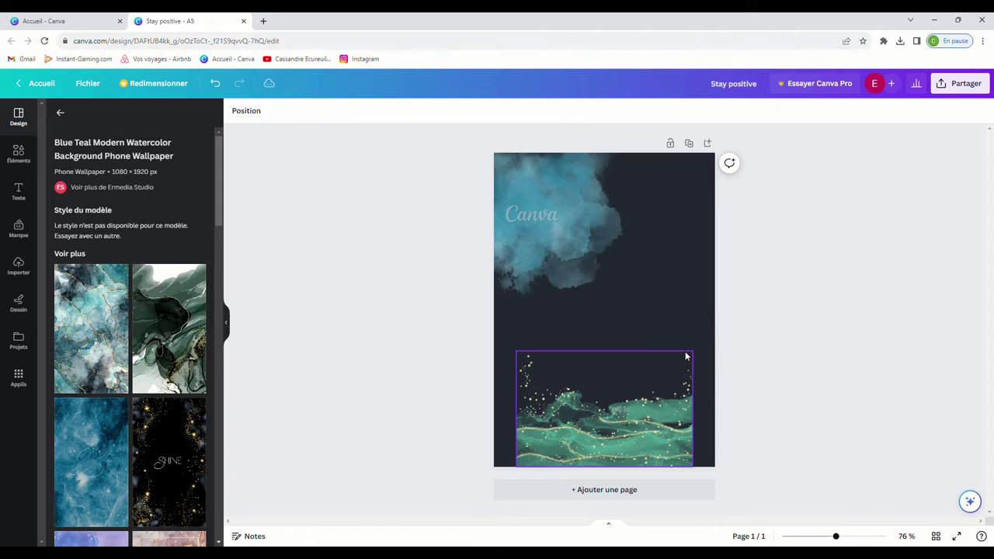
{"action": "left_click", "coordinate": [545, 215]}
{"action": "left_click", "coordinate": [531, 337]}
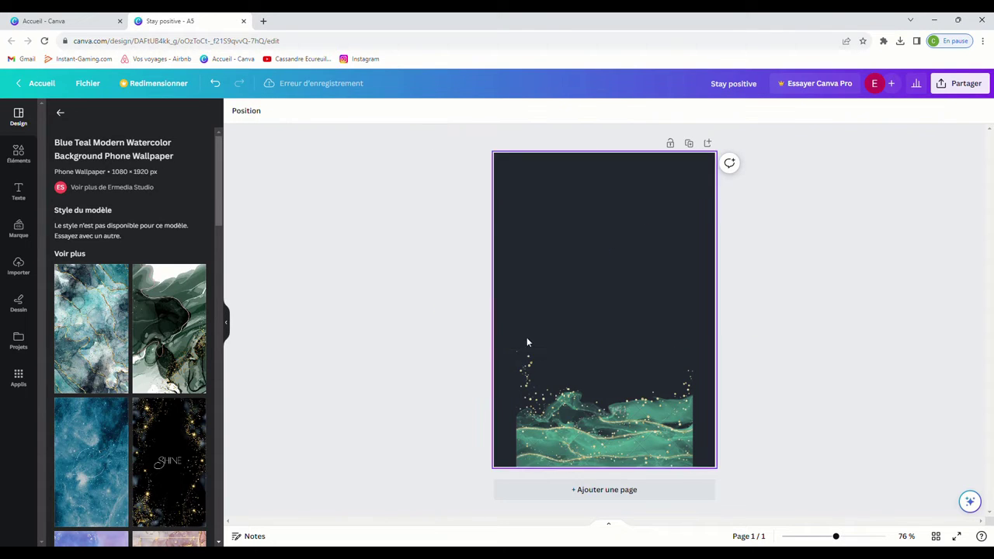
{"action": "left_click", "coordinate": [635, 420]}
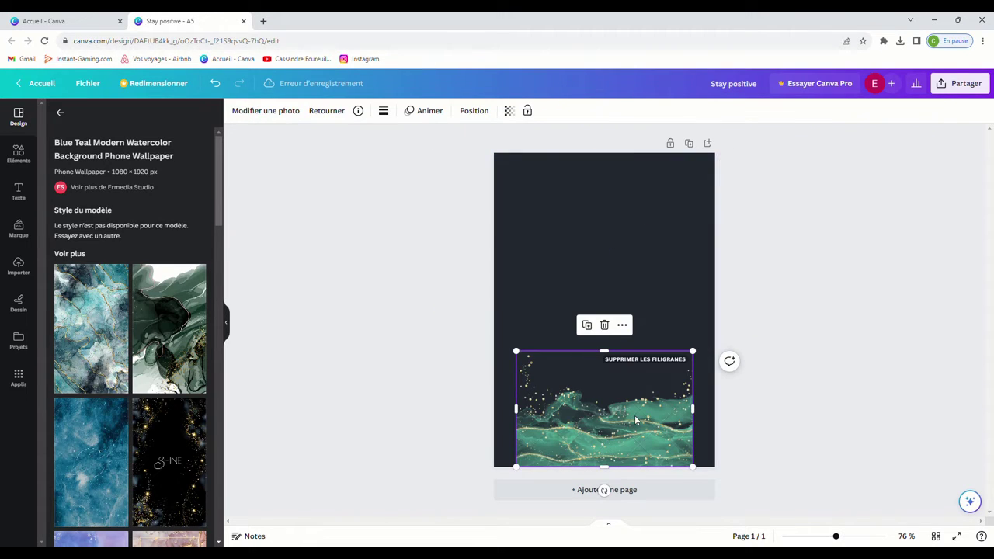
{"action": "left_click", "coordinate": [604, 325]}
Step: Return to the template search and look for autumn designs using the recent search "autonme"
{"action": "scroll", "coordinate": [97, 345], "scroll_direction": "down", "scroll_amount": 3}
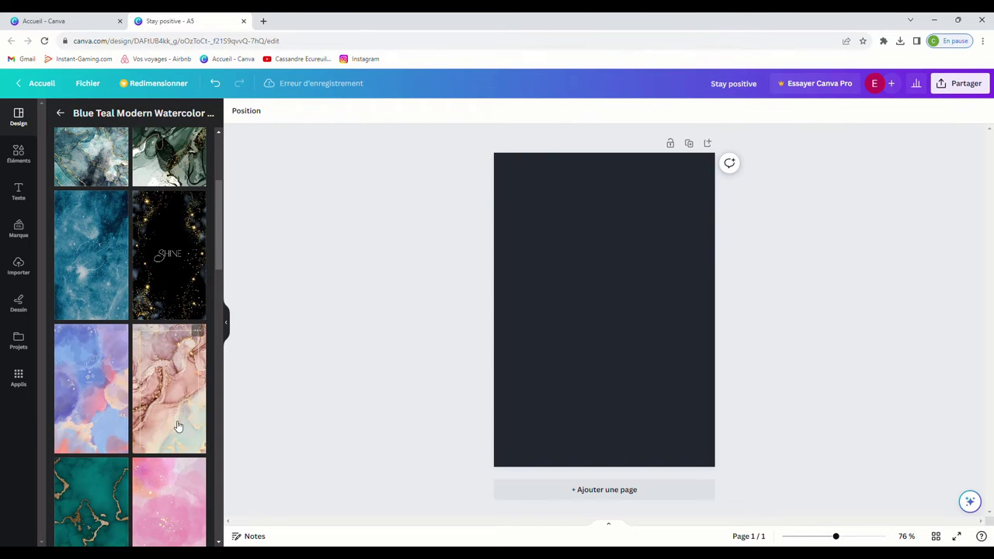
{"action": "scroll", "coordinate": [152, 208], "scroll_direction": "up", "scroll_amount": 3}
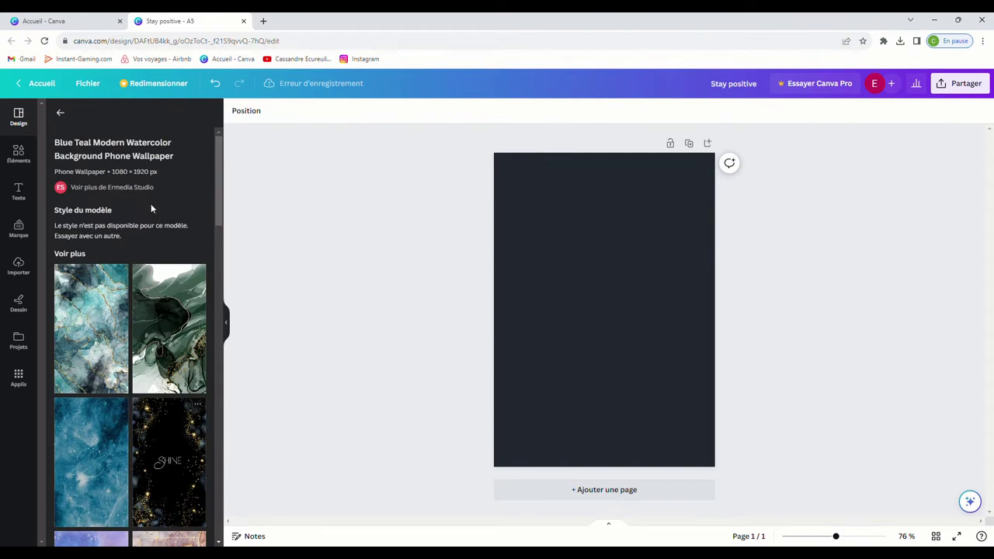
{"action": "left_click", "coordinate": [62, 113]}
{"action": "left_click", "coordinate": [113, 117]}
{"action": "type", "text": "beig"}
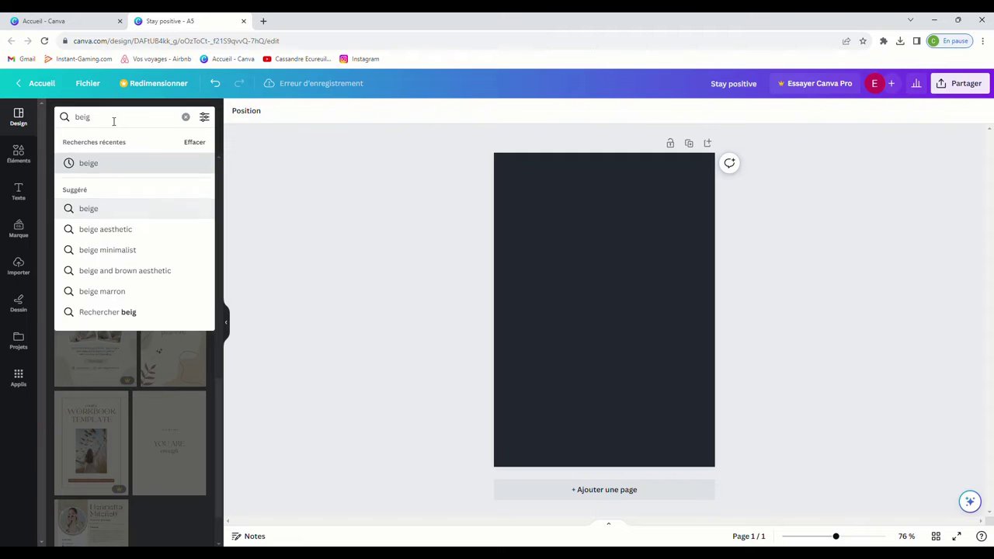
{"action": "key", "text": "BackSpace"}
{"action": "key", "text": "BackSpace"}
{"action": "key", "text": "BackSpace"}
{"action": "key", "text": "BackSpace"}
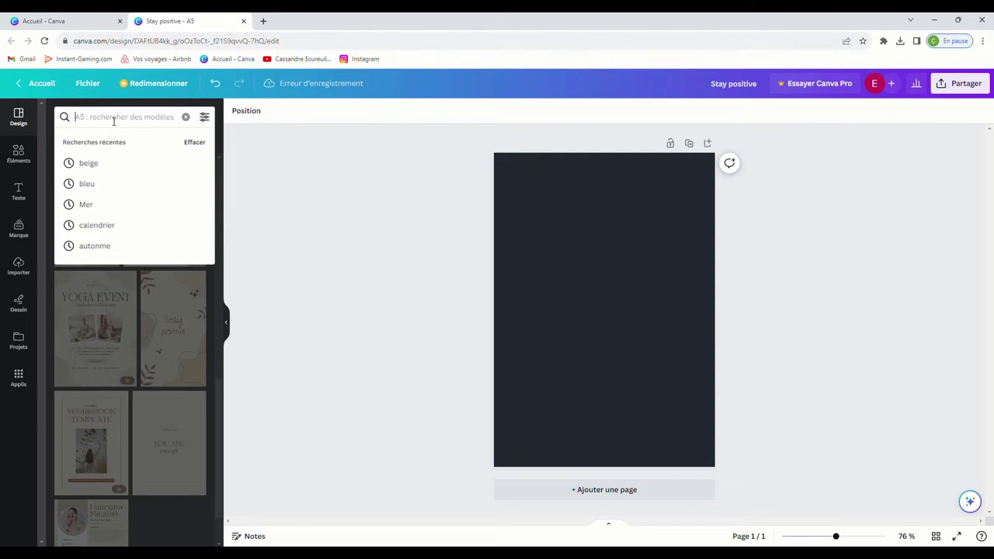
{"action": "type", "text": "aut"}
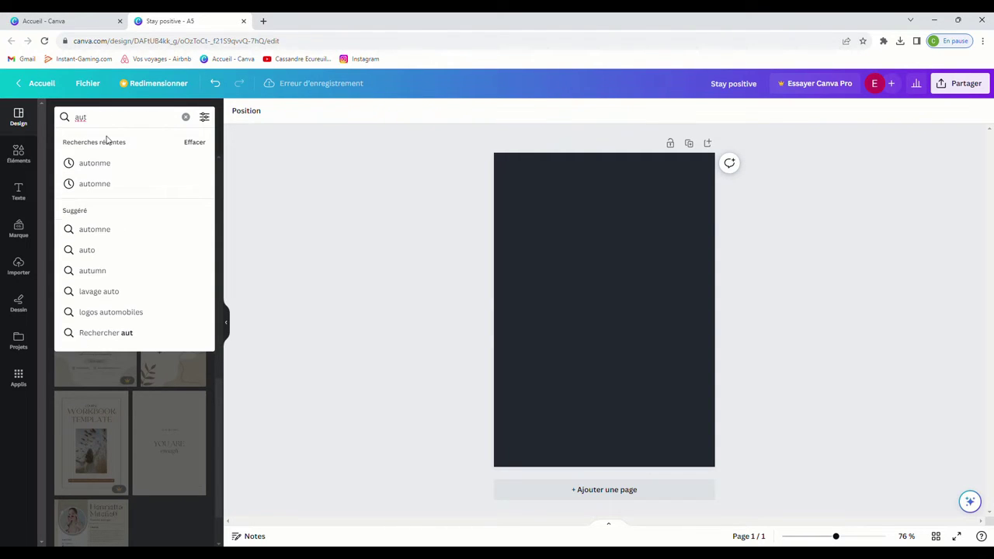
{"action": "left_click", "coordinate": [105, 159]}
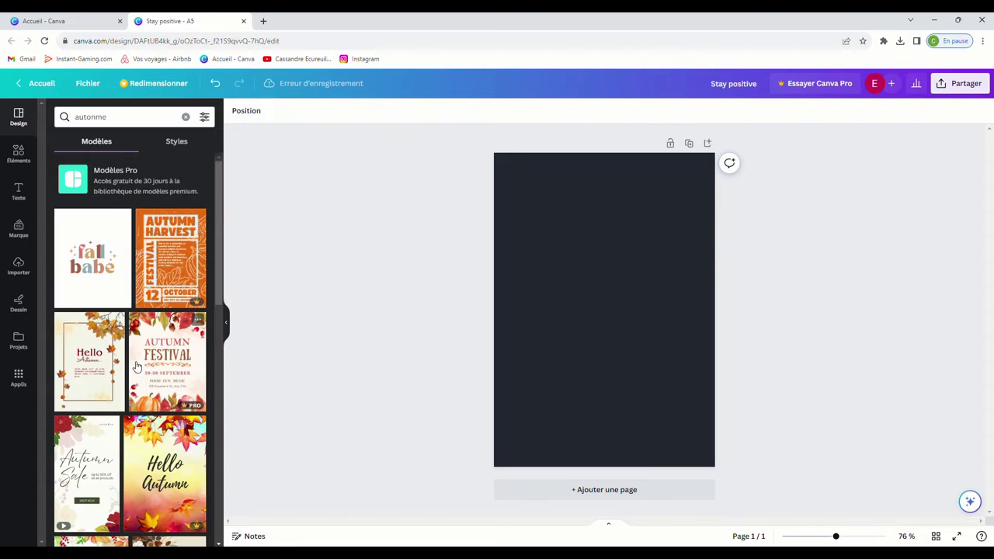
Step: Apply the "Orange Autumn Quote Thanksgiving Poster" template to the page and select its "be thankful" text
{"action": "scroll", "coordinate": [136, 366], "scroll_direction": "down", "scroll_amount": 5}
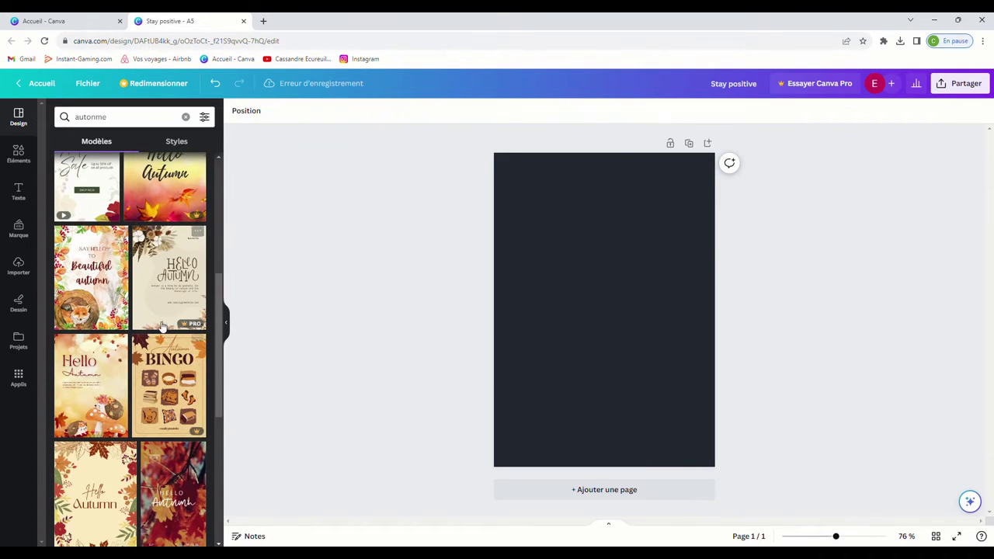
{"action": "scroll", "coordinate": [161, 326], "scroll_direction": "down", "scroll_amount": 3}
{"action": "scroll", "coordinate": [136, 214], "scroll_direction": "down", "scroll_amount": 2}
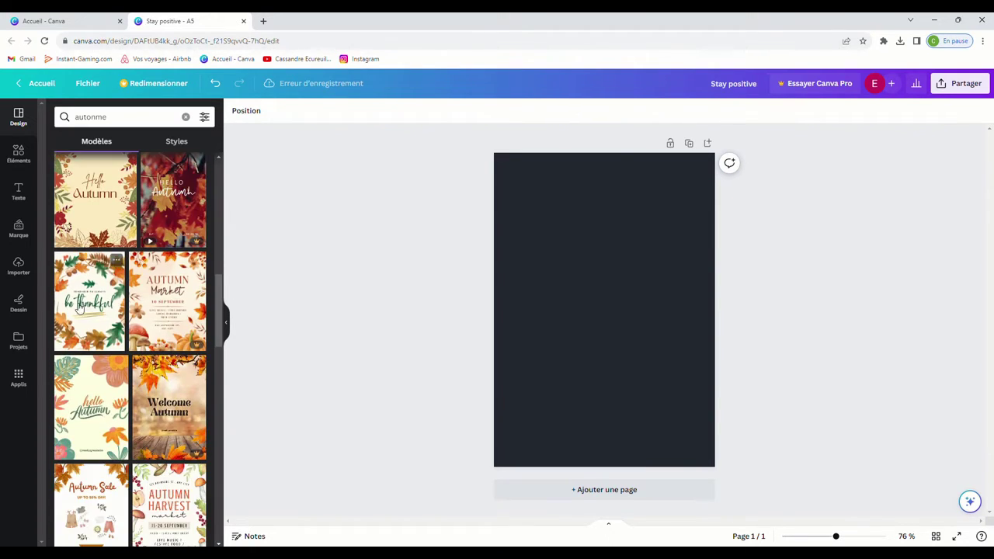
{"action": "scroll", "coordinate": [85, 295], "scroll_direction": "up", "scroll_amount": 1}
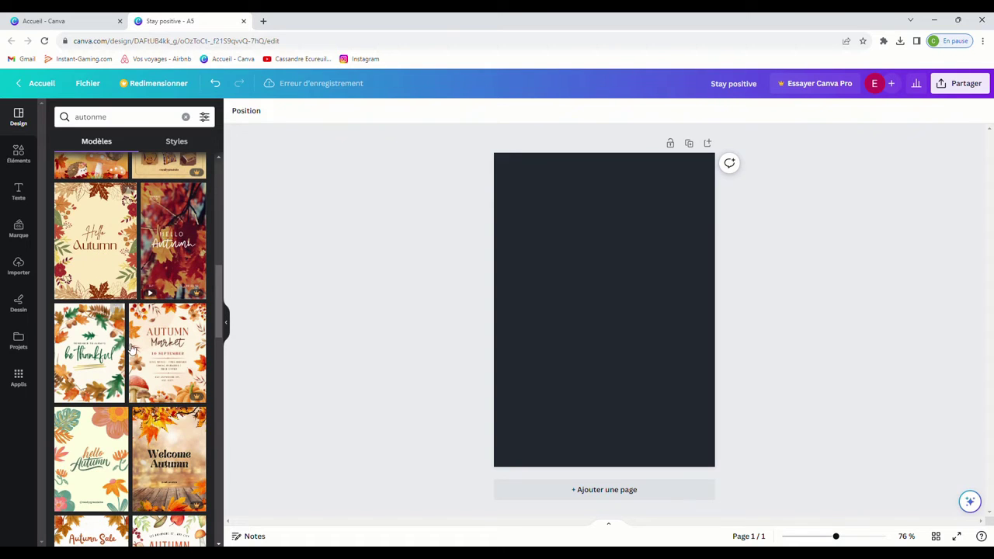
{"action": "left_click", "coordinate": [89, 355]}
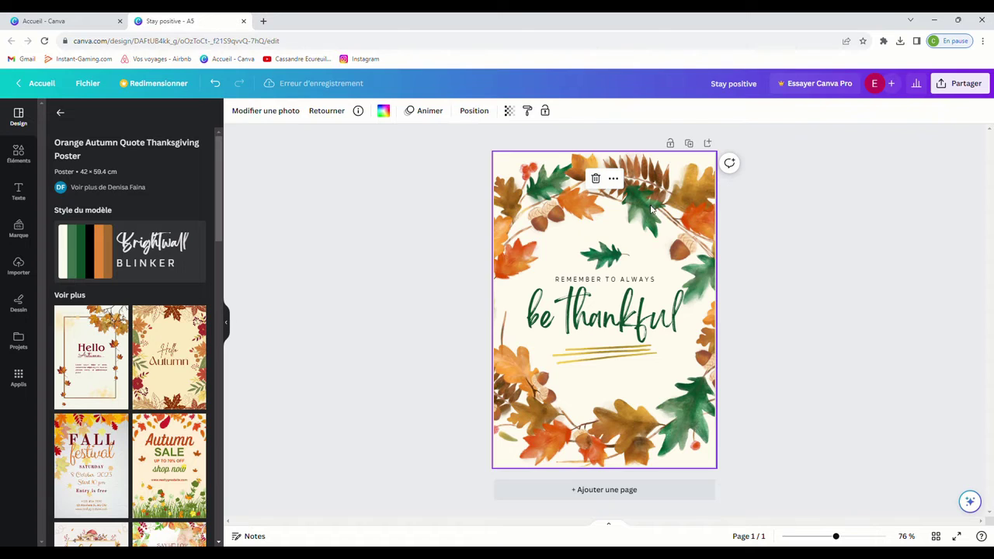
{"action": "left_click", "coordinate": [599, 316]}
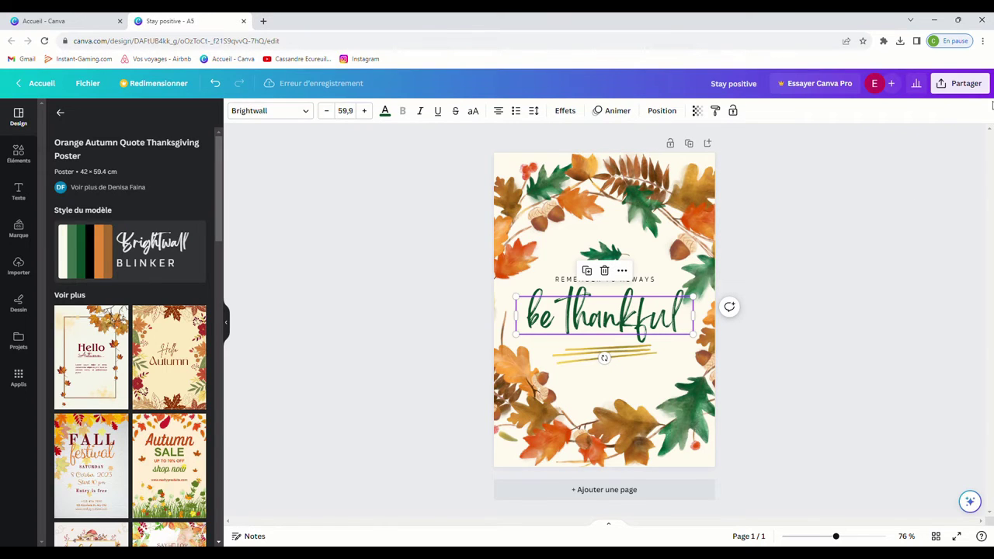
Step: Download the "be thankful" autumn design as a PNG file and dismiss the sharing prompt
{"action": "left_click", "coordinate": [983, 87]}
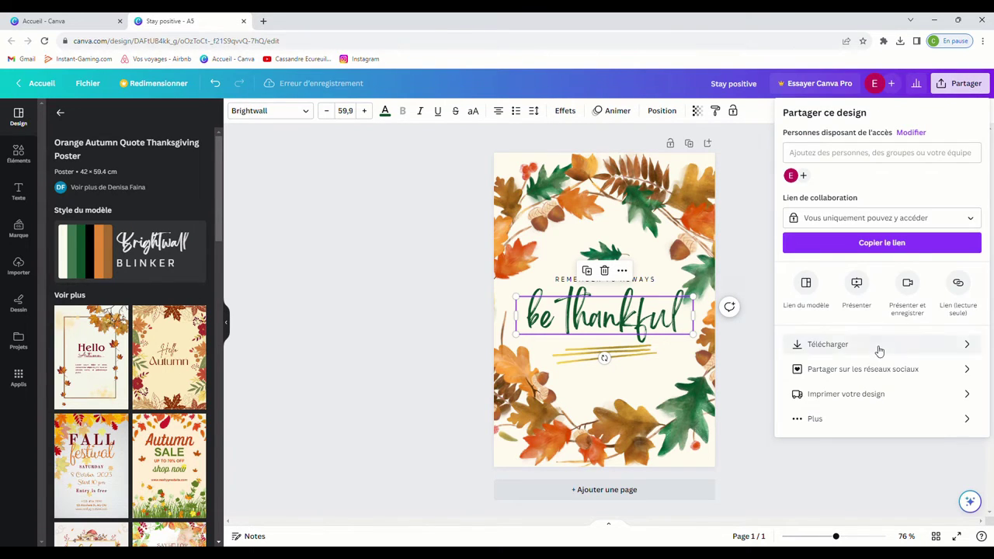
{"action": "left_click", "coordinate": [876, 345]}
{"action": "left_click", "coordinate": [885, 279]}
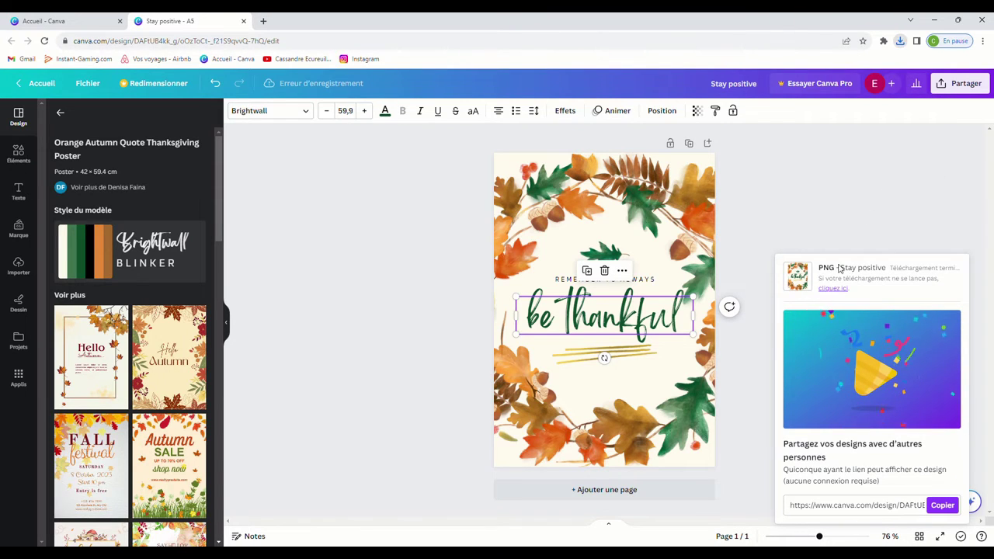
{"action": "left_click", "coordinate": [844, 183]}
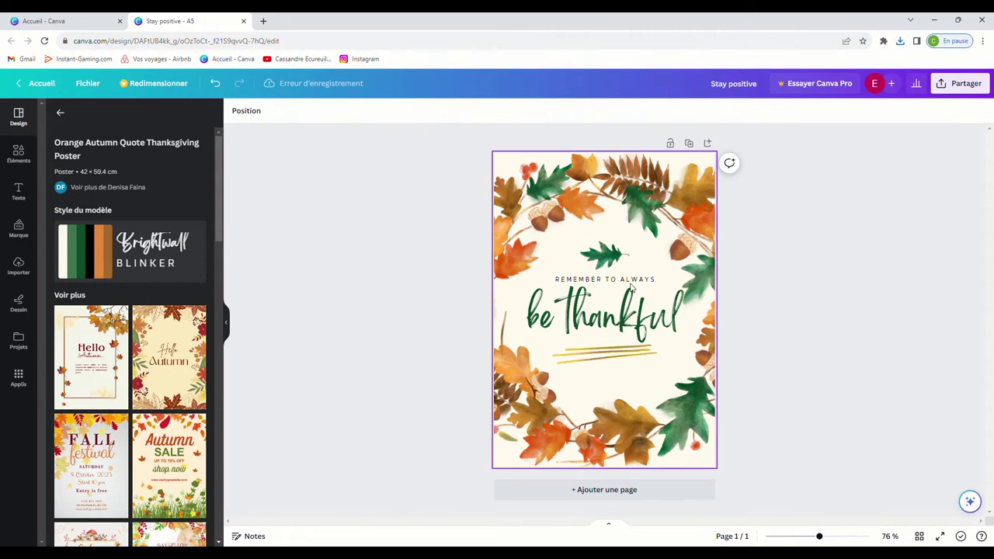
Step: Apply the "Brown Orange Playful Watercolor Illustration Pattern Artistic Poster" template and shift the circle behind "Autumn" slightly upward
{"action": "left_click", "coordinate": [627, 307]}
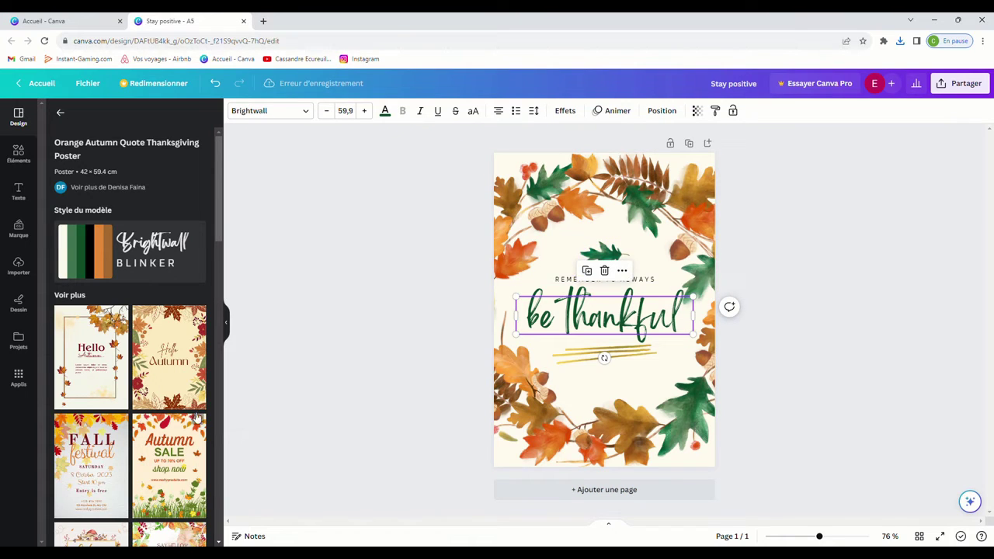
{"action": "scroll", "coordinate": [169, 339], "scroll_direction": "down", "scroll_amount": 3}
{"action": "scroll", "coordinate": [116, 419], "scroll_direction": "down", "scroll_amount": 2}
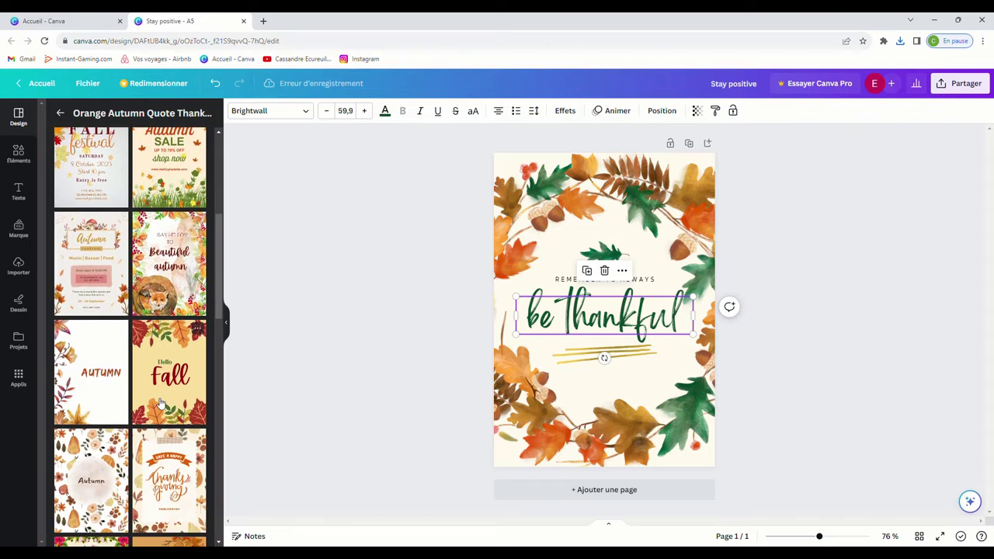
{"action": "left_click", "coordinate": [96, 419]}
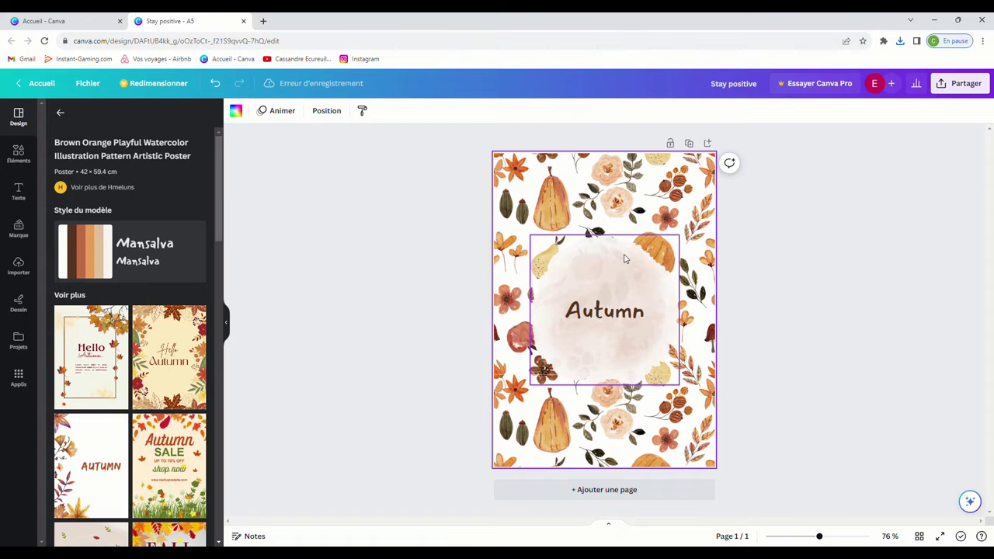
{"action": "left_click_drag", "start_coordinate": [623, 256], "coordinate": [620, 272]}
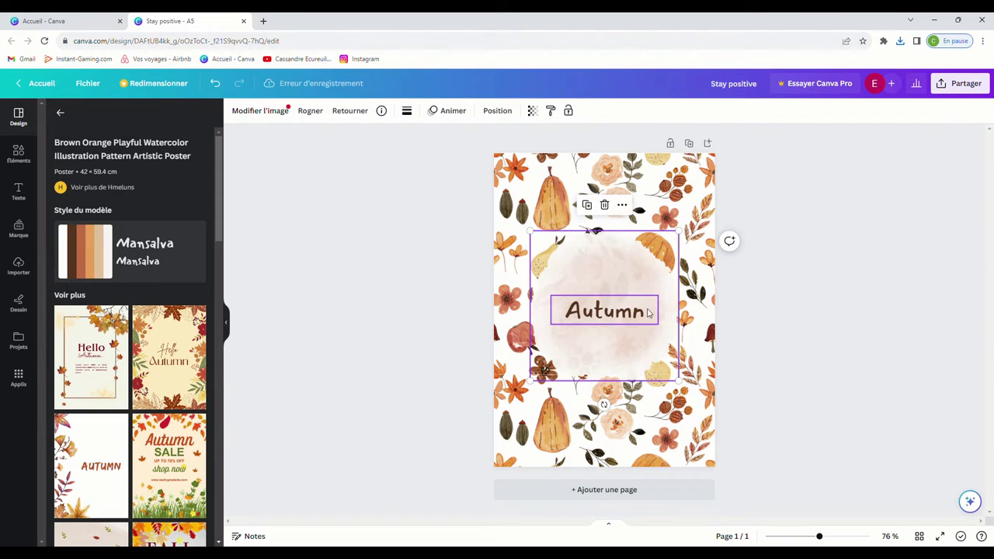
Step: Apply the "Beige Cute Illustration Hello Autumn Poster" template, and replace it with the "Orange Yellow Brown Colorful Creative Watercolor Fall Quote Poster"
{"action": "scroll", "coordinate": [155, 368], "scroll_direction": "down", "scroll_amount": 5}
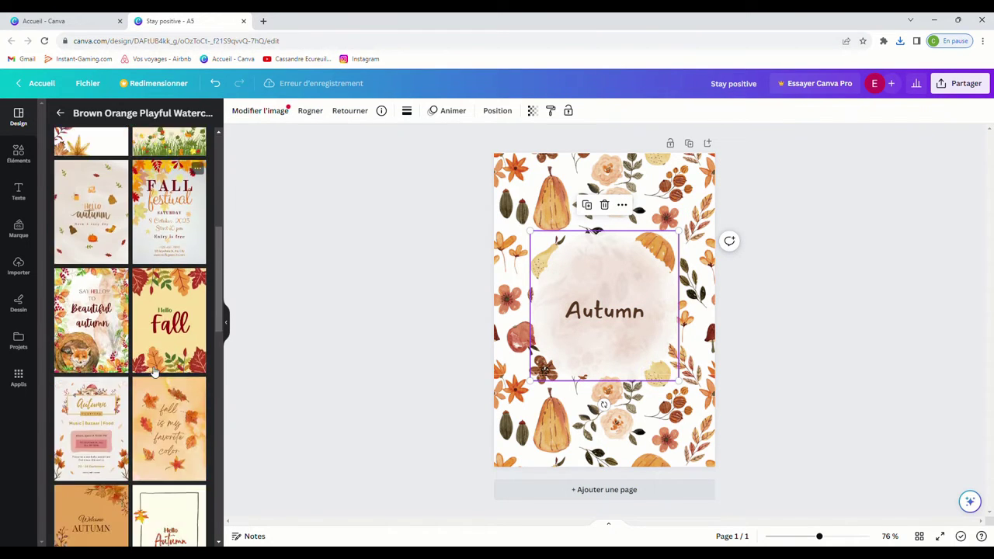
{"action": "left_click", "coordinate": [99, 204]}
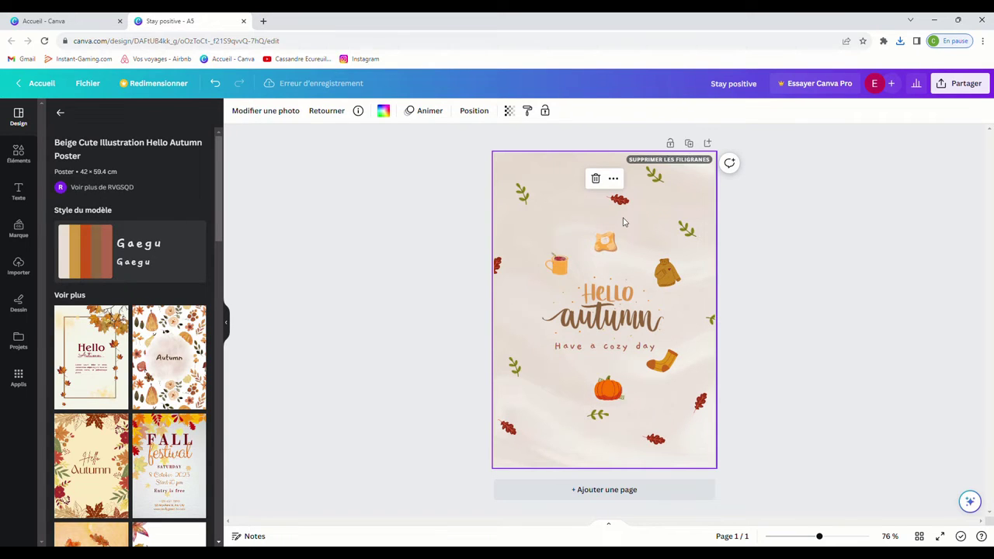
{"action": "scroll", "coordinate": [150, 398], "scroll_direction": "down", "scroll_amount": 6}
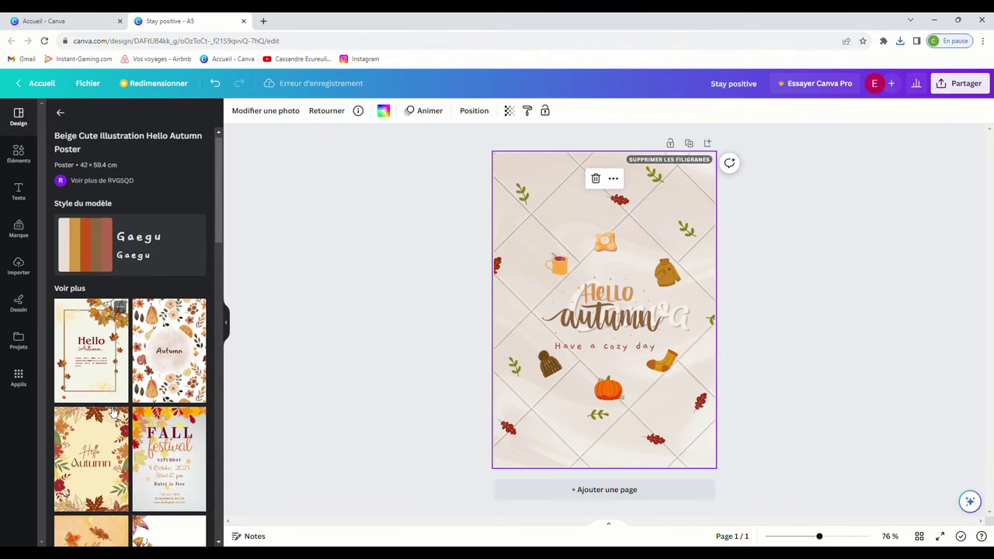
{"action": "left_click", "coordinate": [98, 322]}
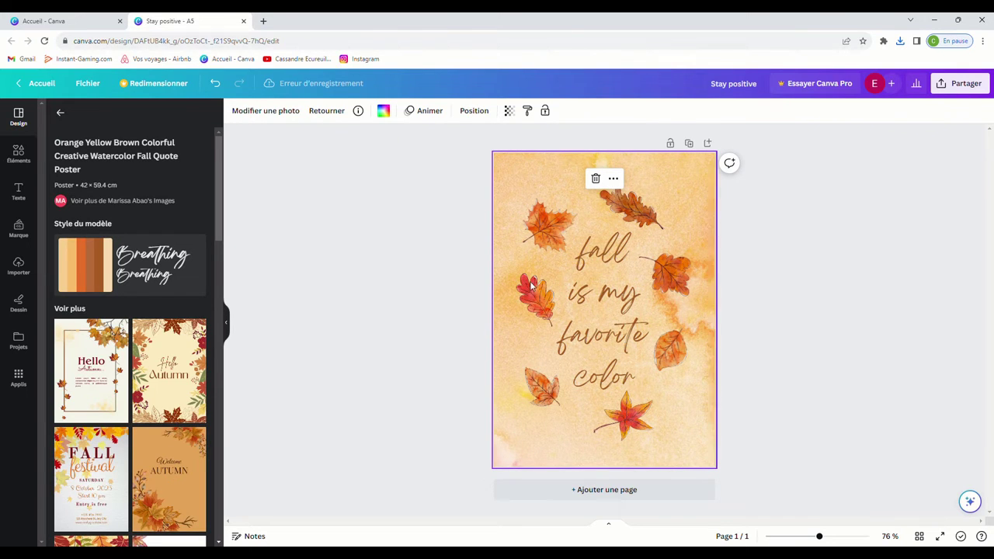
Step: Browse the related autumn templates listed under the applied fall quote poster template
{"action": "scroll", "coordinate": [129, 394], "scroll_direction": "down", "scroll_amount": 10}
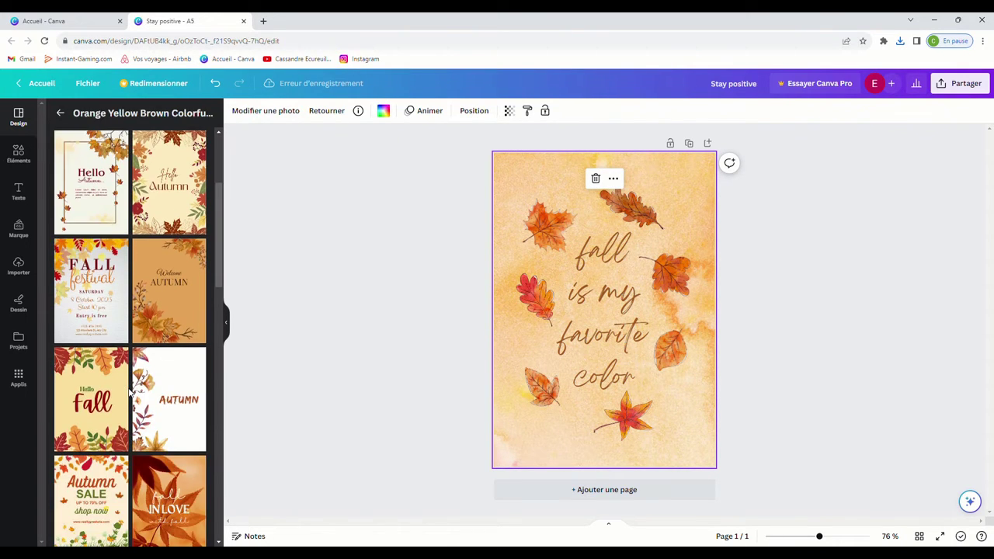
{"action": "scroll", "coordinate": [135, 357], "scroll_direction": "down", "scroll_amount": 5}
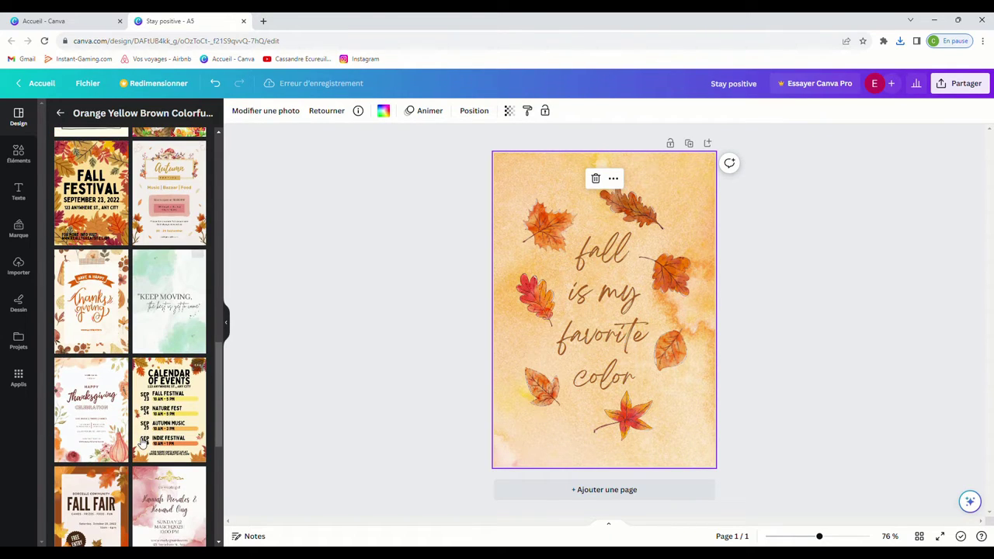
{"action": "scroll", "coordinate": [148, 349], "scroll_direction": "down", "scroll_amount": 5}
{"action": "scroll", "coordinate": [192, 359], "scroll_direction": "down", "scroll_amount": 3}
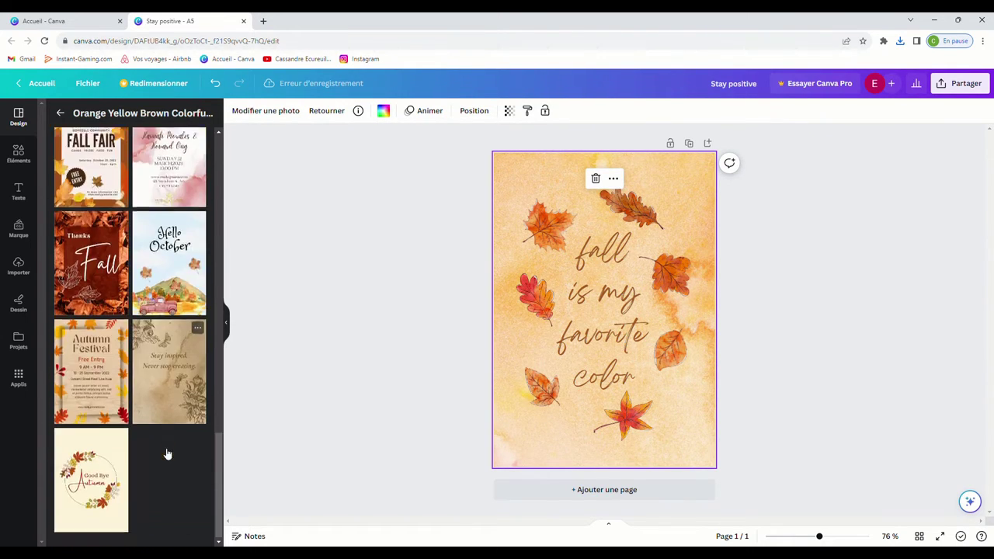
{"action": "scroll", "coordinate": [193, 439], "scroll_direction": "up", "scroll_amount": 1}
{"action": "scroll", "coordinate": [192, 439], "scroll_direction": "up", "scroll_amount": 3}
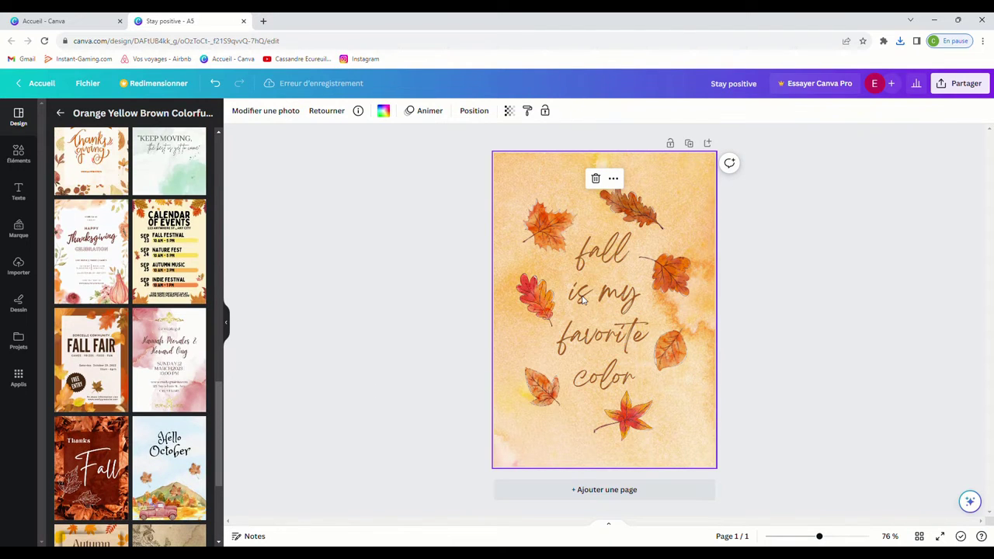
{"action": "left_click", "coordinate": [609, 310]}
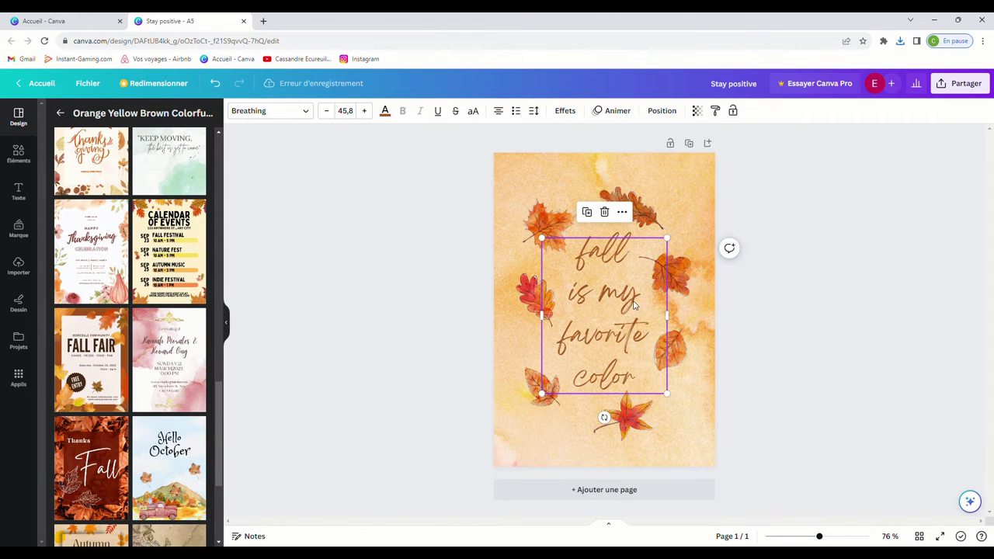
{"action": "left_click", "coordinate": [756, 377]}
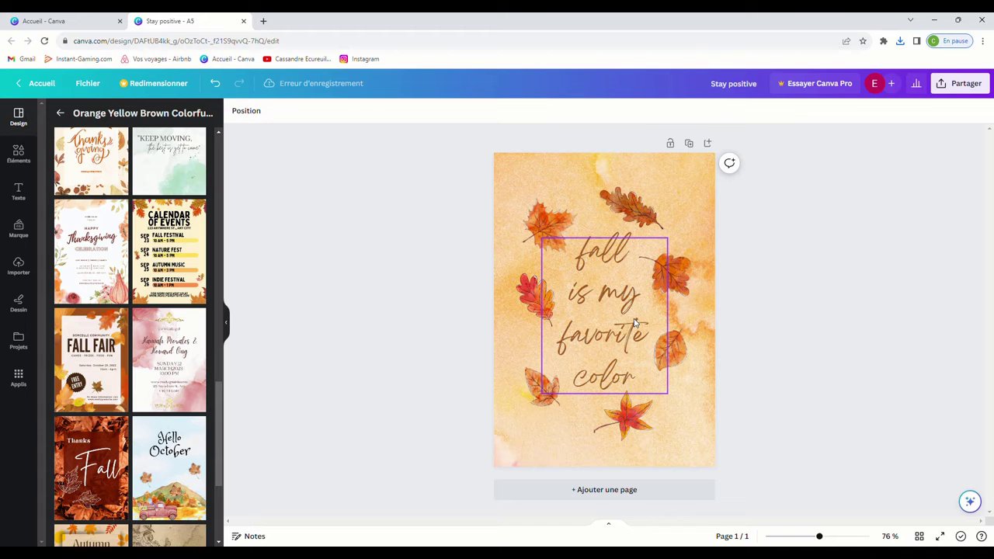
{"action": "left_click", "coordinate": [554, 201]}
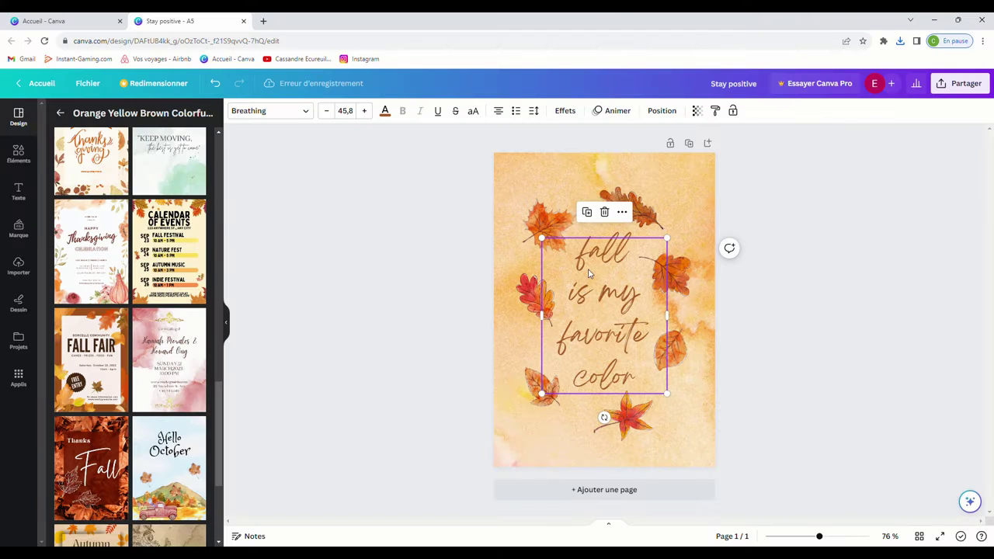
{"action": "double_click", "coordinate": [572, 256]}
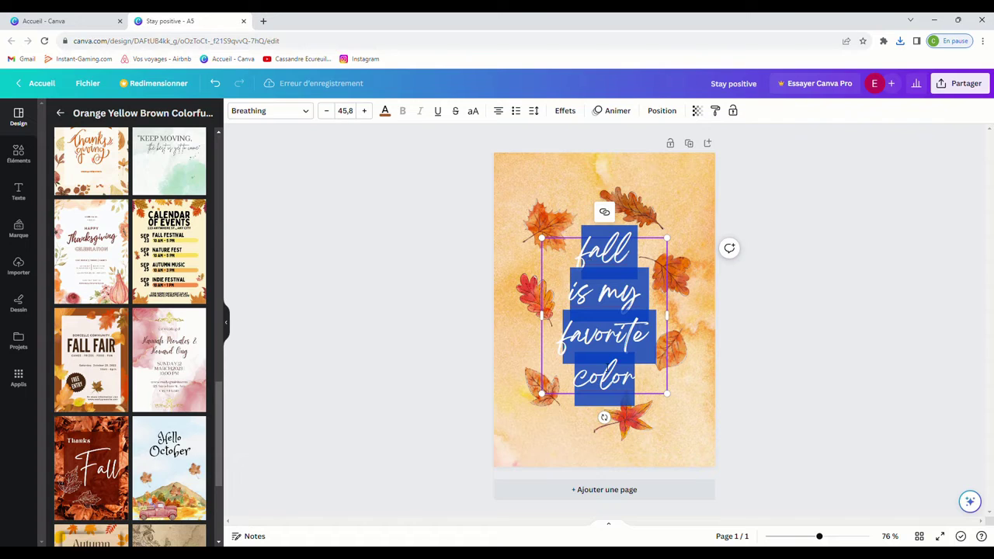
{"action": "left_click", "coordinate": [632, 378]}
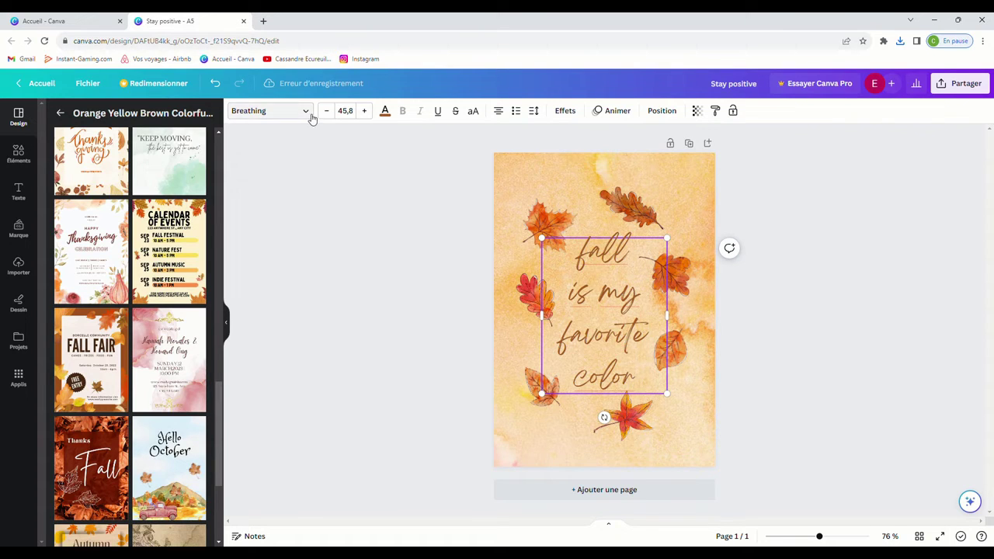
{"action": "left_click", "coordinate": [730, 278]}
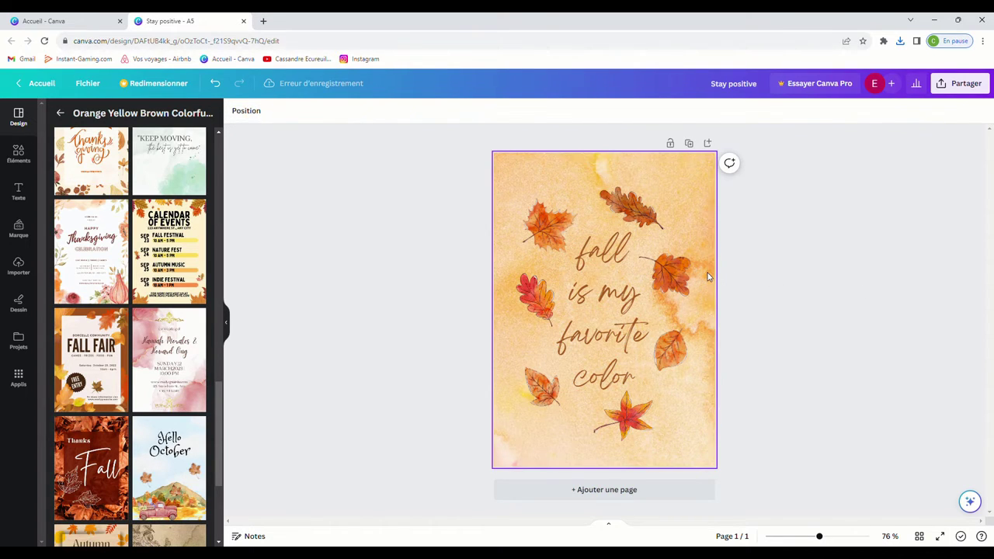
{"action": "left_click", "coordinate": [708, 275]}
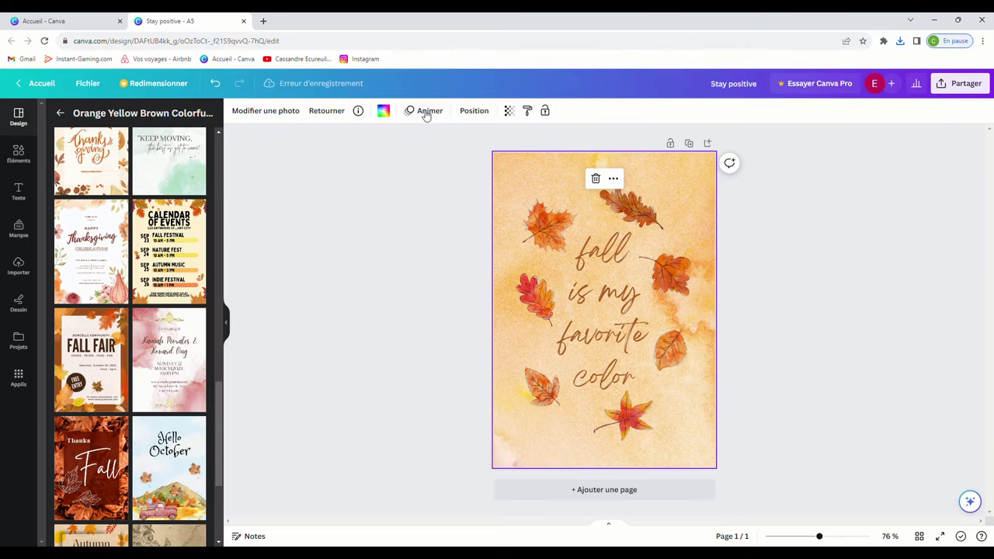
Step: Try the Anaktoria, Moontime and Nickainley fonts on the "fall is my favorite color" text
{"action": "left_click", "coordinate": [619, 296]}
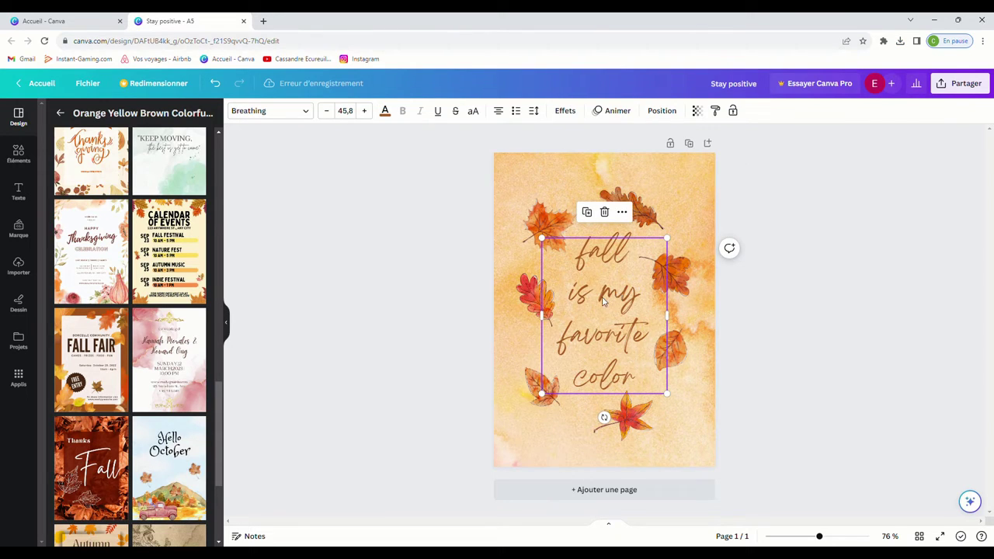
{"action": "left_click", "coordinate": [307, 113]}
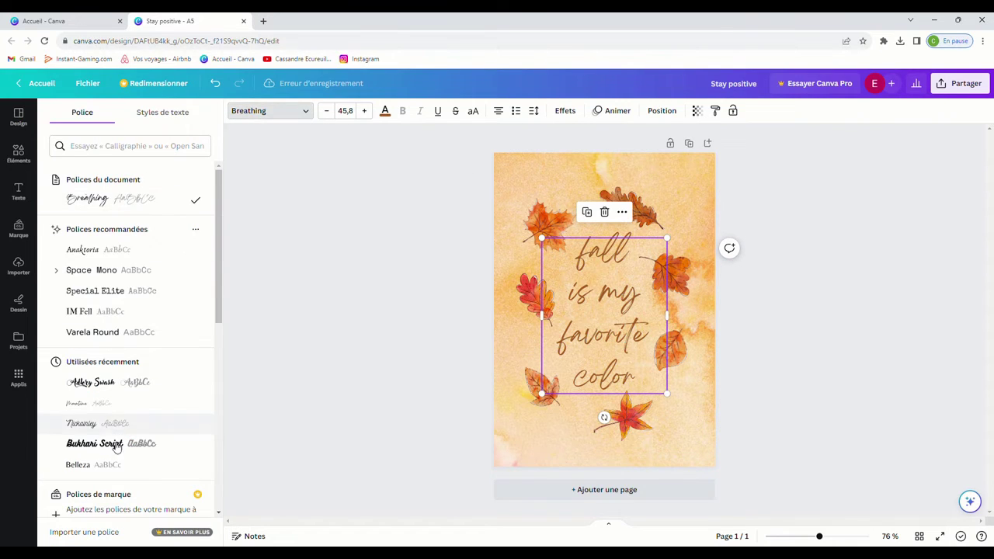
{"action": "left_click", "coordinate": [116, 249]}
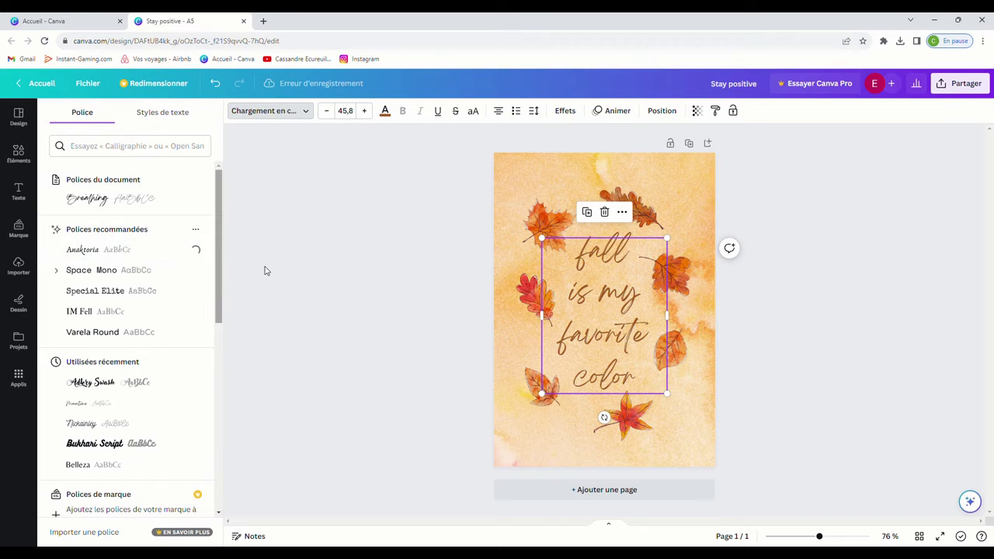
{"action": "scroll", "coordinate": [129, 291], "scroll_direction": "down", "scroll_amount": 5}
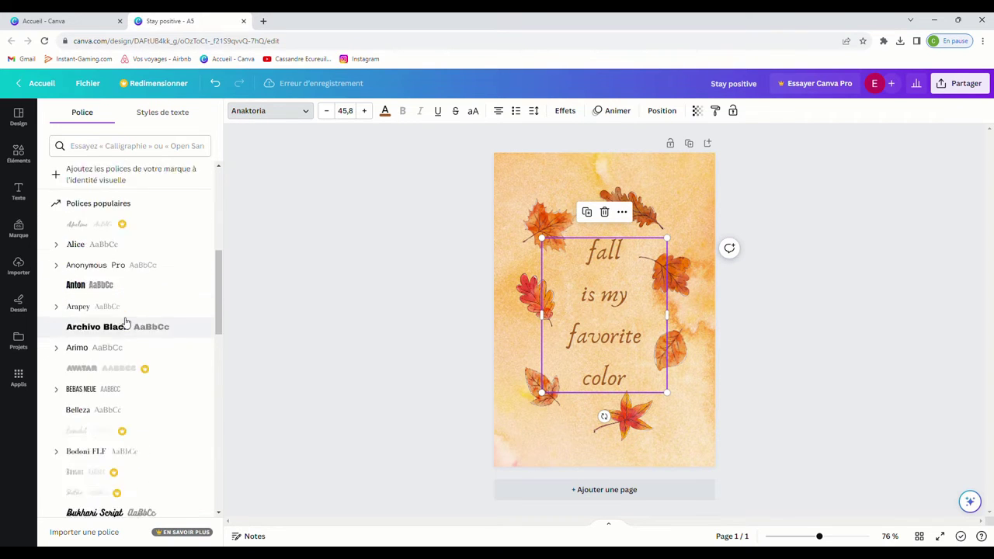
{"action": "scroll", "coordinate": [126, 323], "scroll_direction": "down", "scroll_amount": 15}
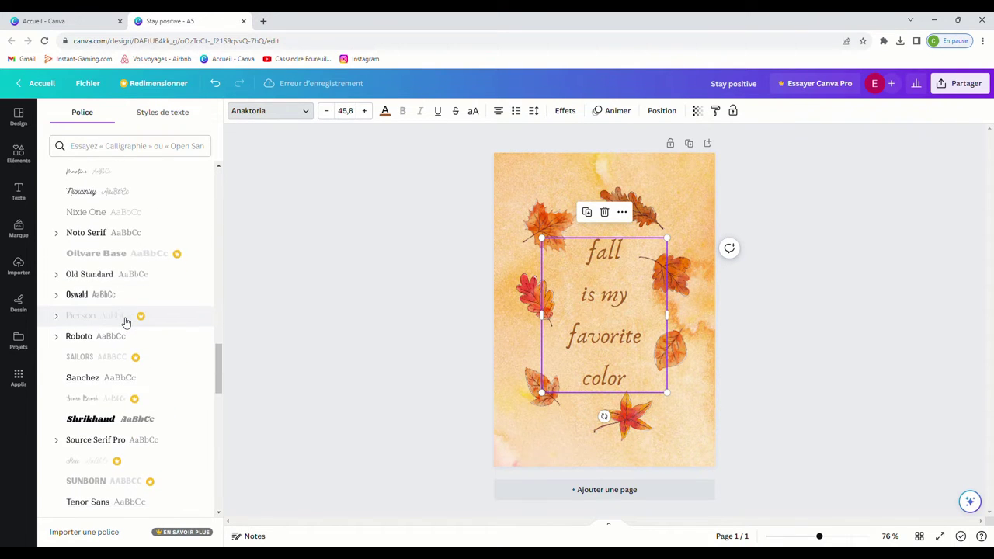
{"action": "scroll", "coordinate": [126, 323], "scroll_direction": "up", "scroll_amount": 3}
{"action": "left_click", "coordinate": [117, 275]}
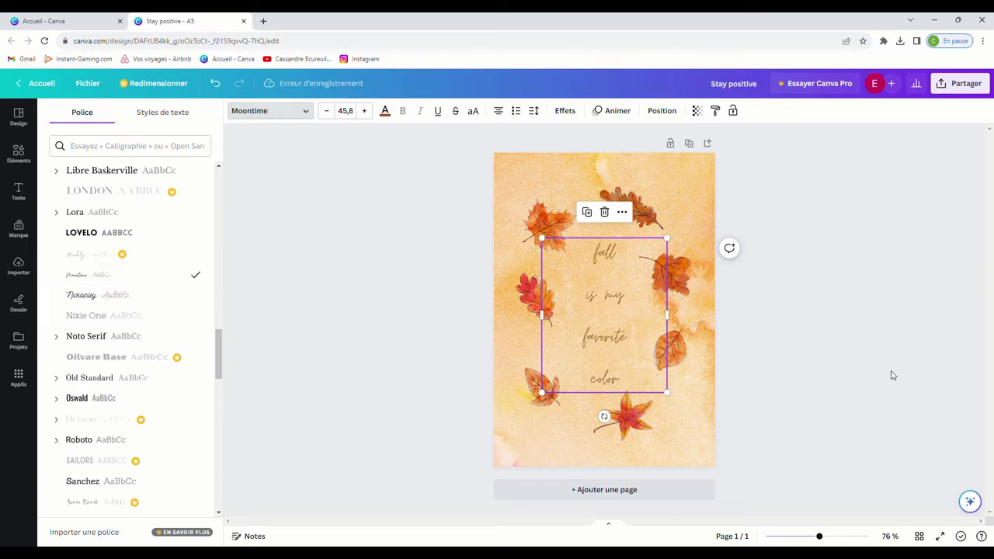
{"action": "left_click", "coordinate": [83, 295]}
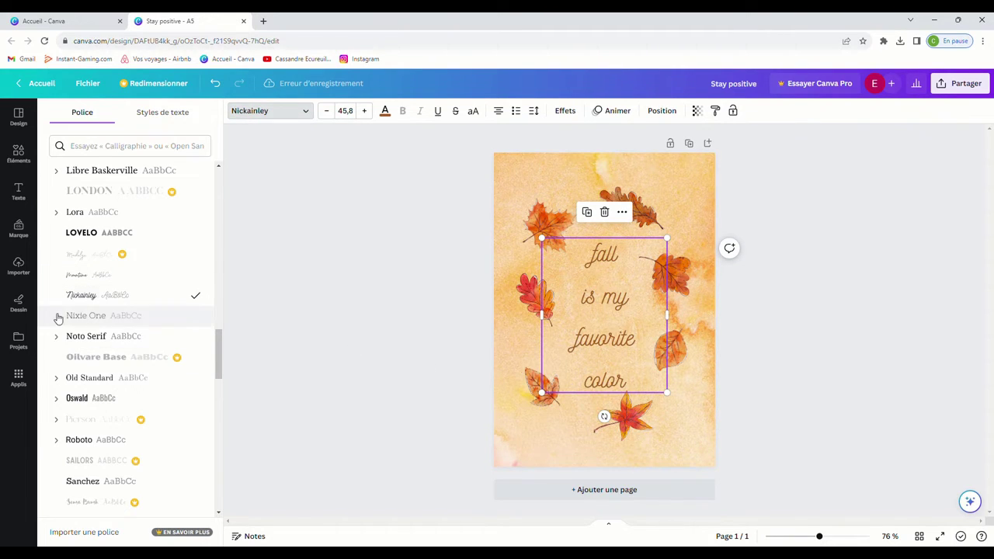
{"action": "left_click", "coordinate": [77, 274]}
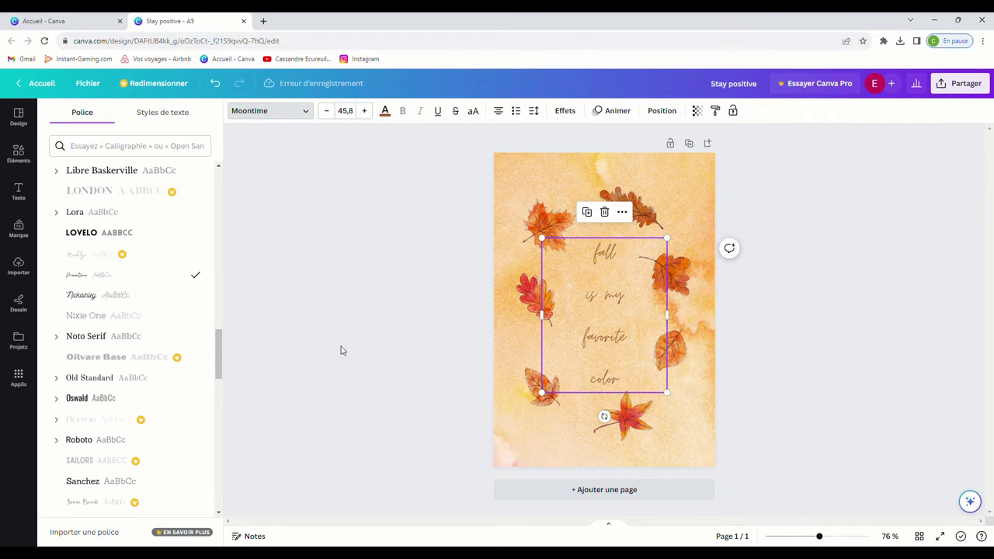
Step: Set the quote text back to the document's Breathing font and deselect it
{"action": "scroll", "coordinate": [137, 359], "scroll_direction": "up", "scroll_amount": 15}
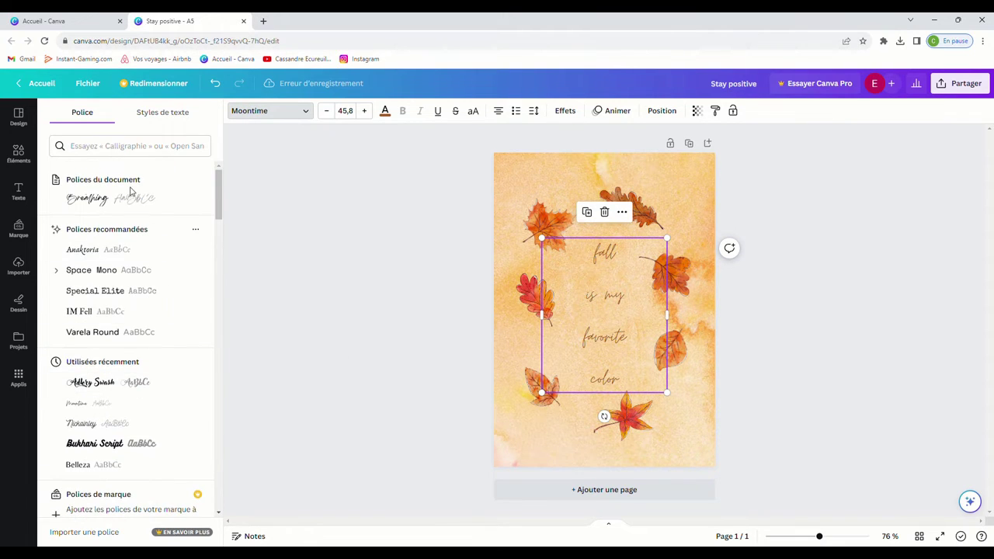
{"action": "left_click", "coordinate": [124, 199]}
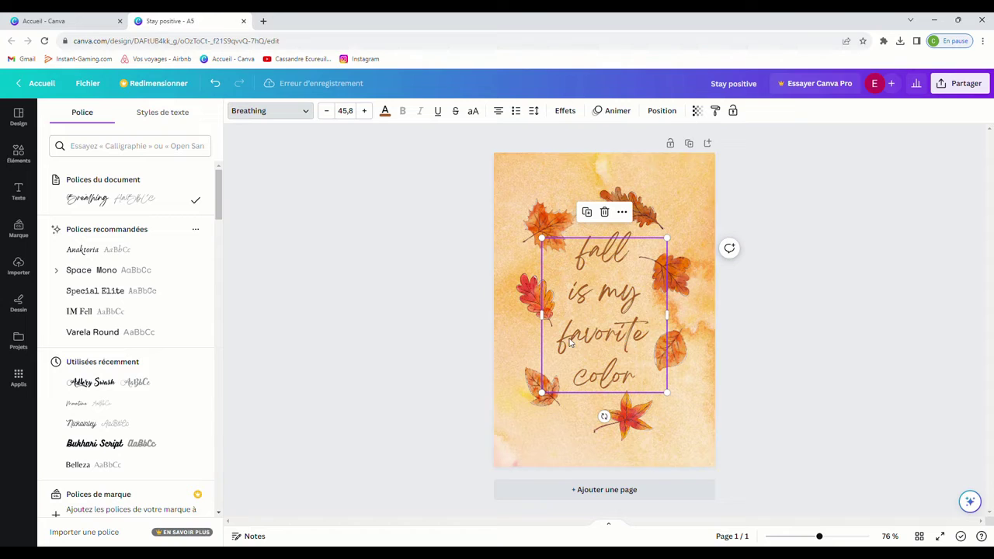
{"action": "key", "text": "Escape"}
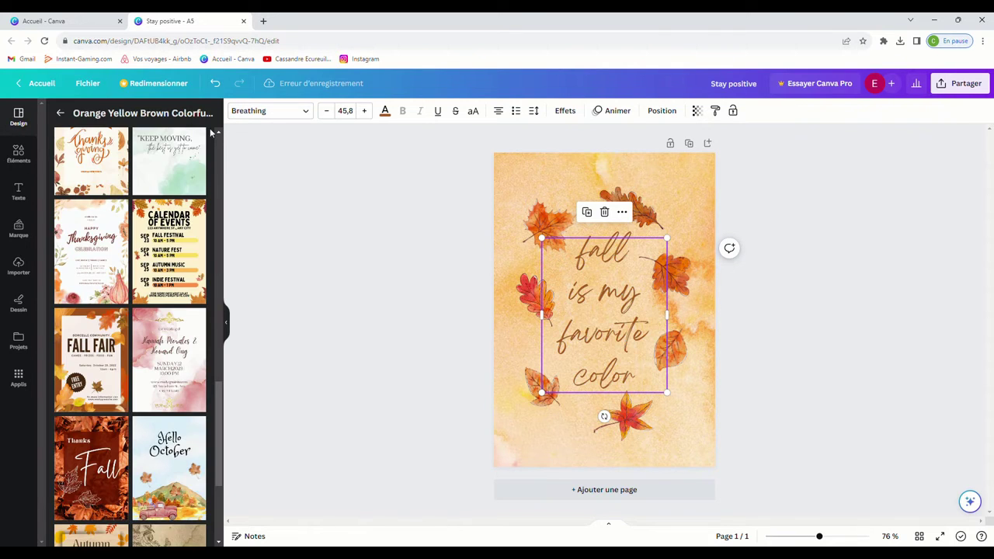
{"action": "left_click", "coordinate": [630, 204]}
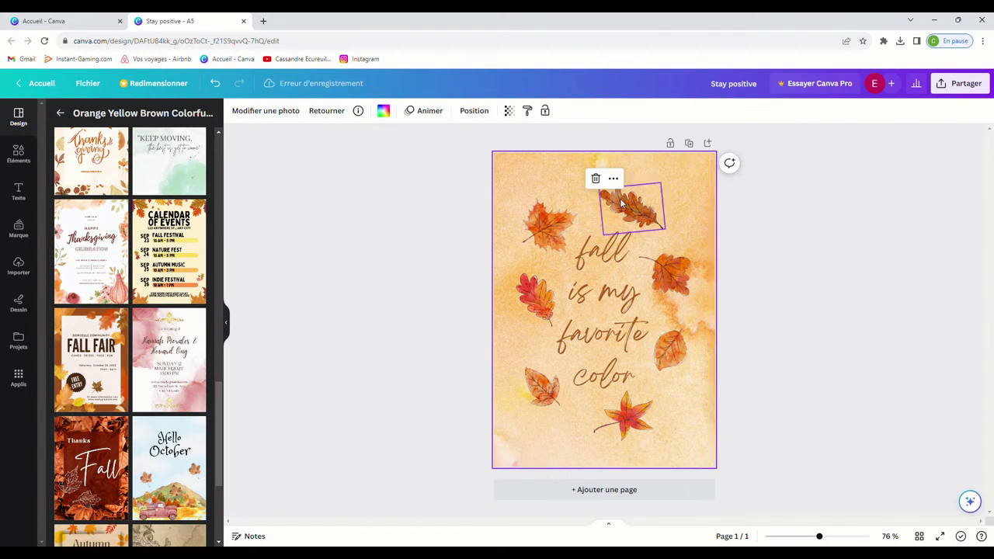
Step: Try adding a default subtitle and a default title to the page, and undo both additions
{"action": "left_click", "coordinate": [22, 193]}
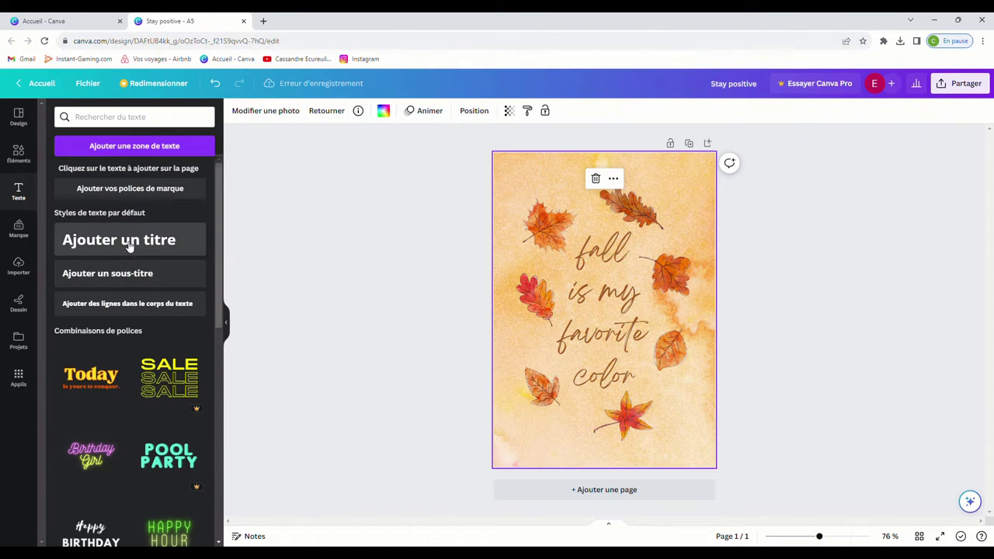
{"action": "left_click", "coordinate": [128, 276]}
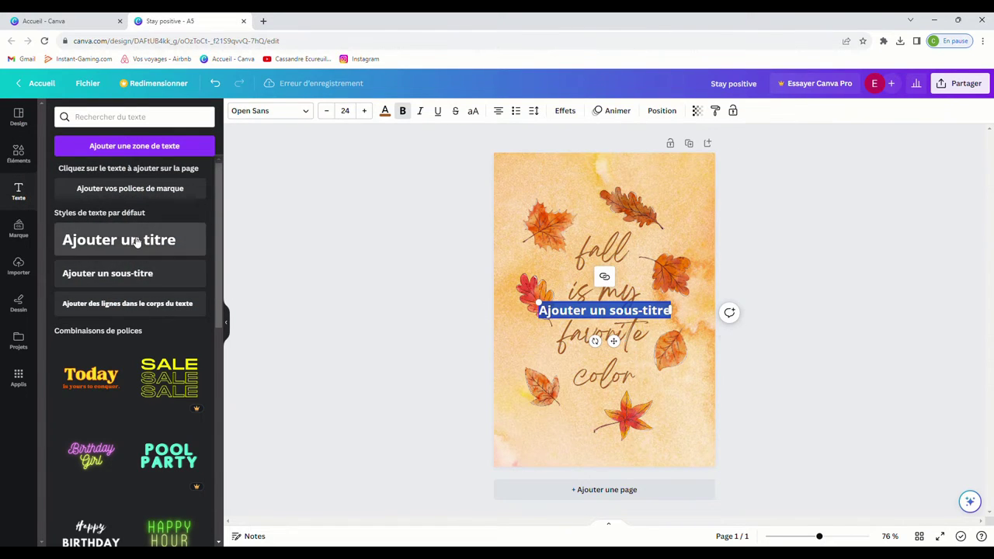
{"action": "left_click", "coordinate": [136, 243]}
{"action": "key", "text": "ctrl+z"}
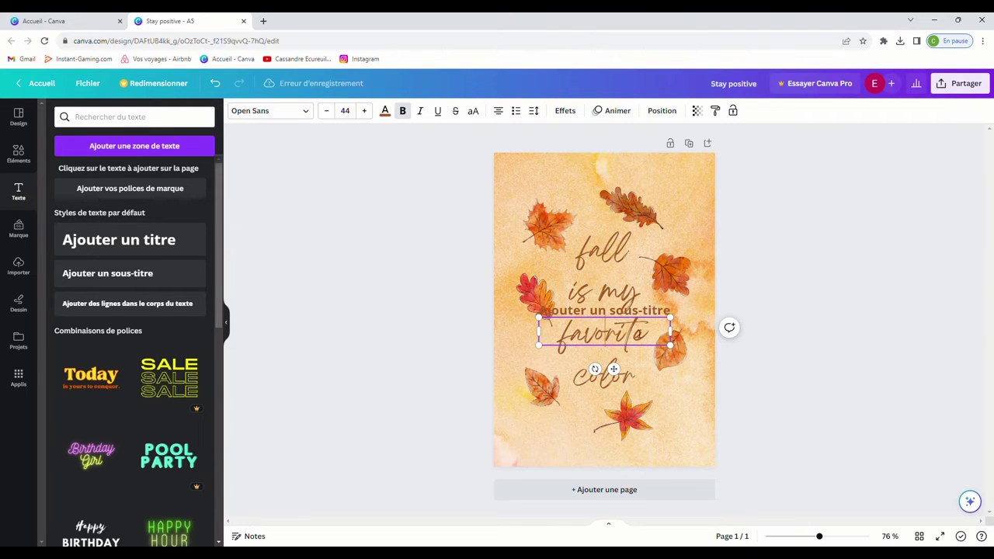
{"action": "key", "text": "ctrl+z"}
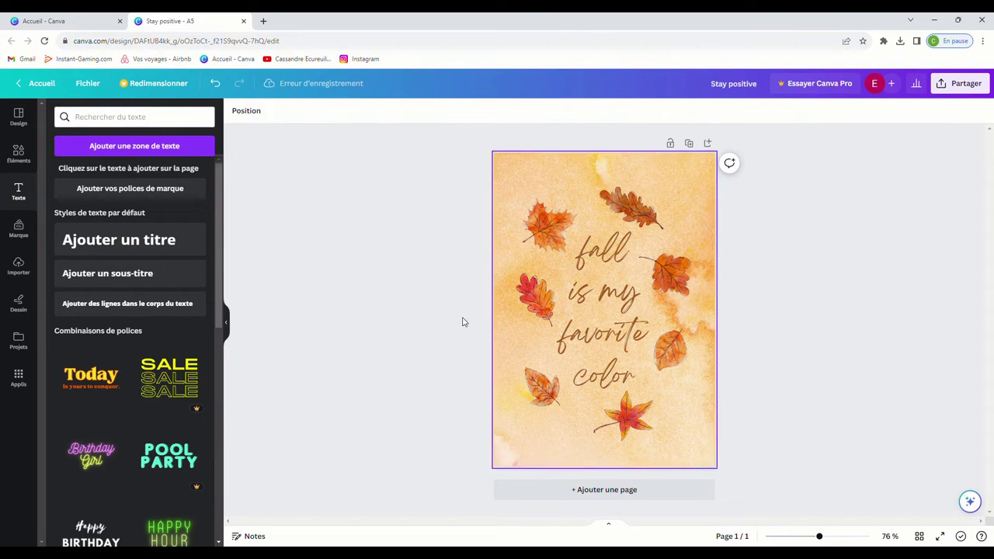
Step: Try a default title near the top of the page in the Breathing font, and delete it
{"action": "left_click", "coordinate": [154, 250]}
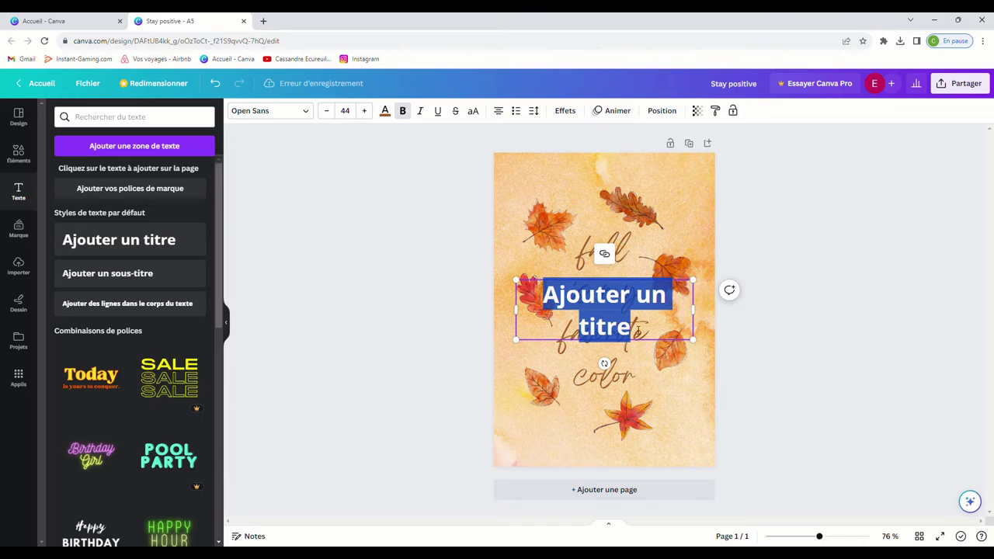
{"action": "left_click", "coordinate": [638, 332]}
{"action": "left_click_drag", "start_coordinate": [651, 295], "coordinate": [515, 222]}
{"action": "left_click", "coordinate": [293, 117]}
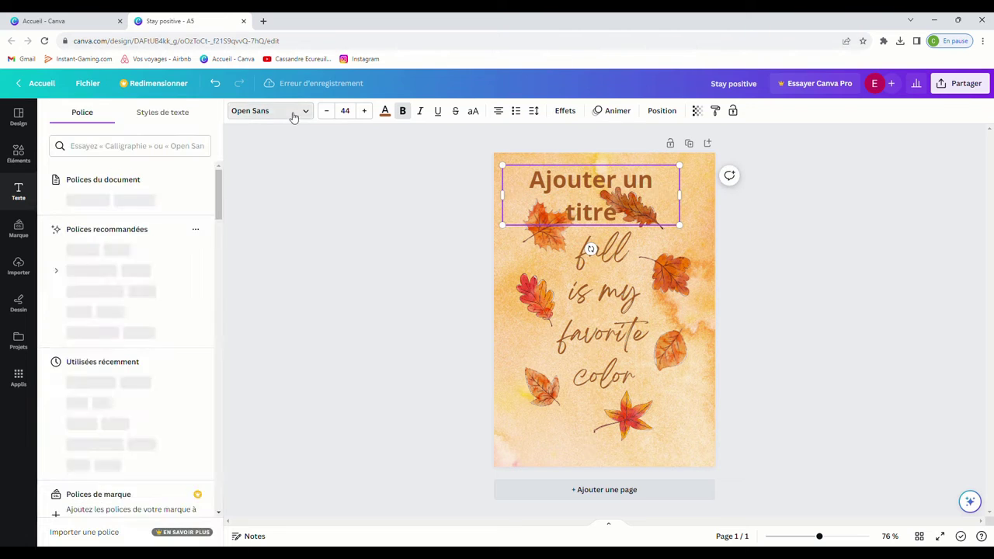
{"action": "left_click", "coordinate": [121, 202]}
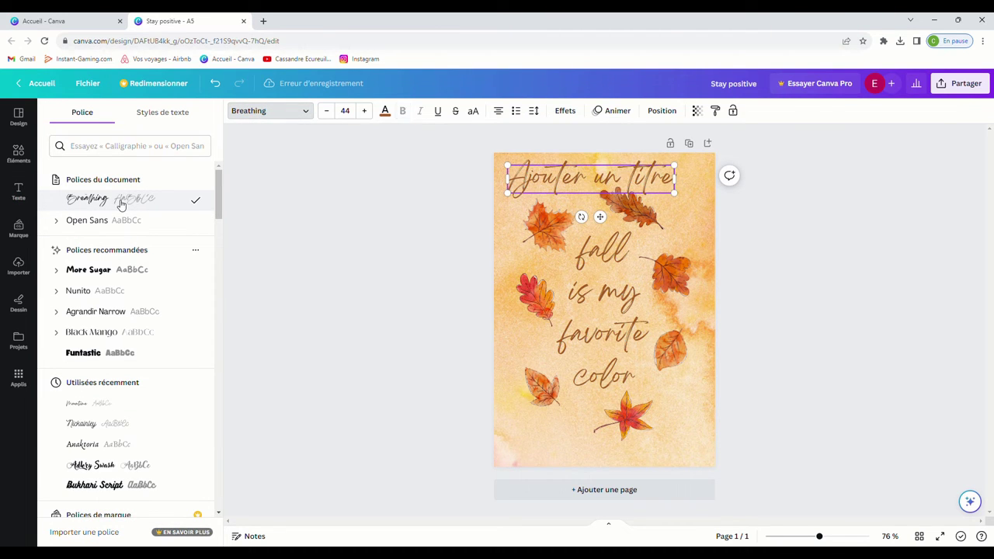
{"action": "left_click", "coordinate": [658, 198]}
{"action": "left_click", "coordinate": [652, 172]}
{"action": "key", "text": "Delete"}
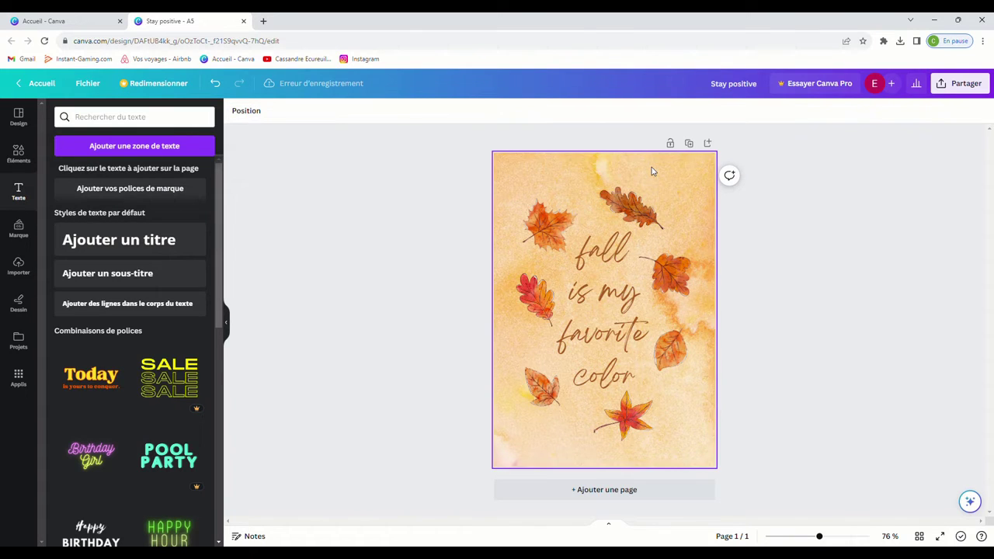
Step: Replace the "fall is my favorite color" text with "Budget Planner" on two lines
{"action": "left_click", "coordinate": [606, 314]}
{"action": "double_click", "coordinate": [625, 391]}
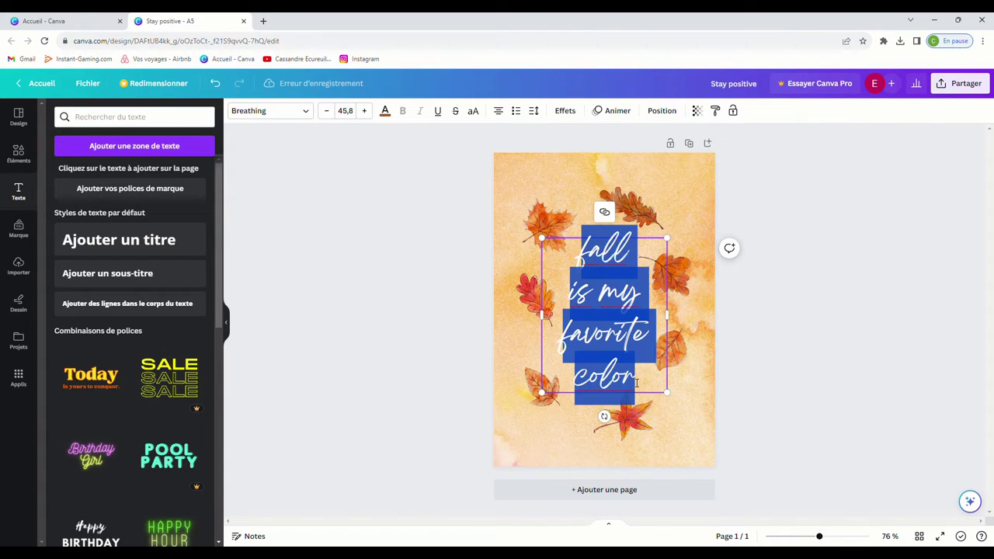
{"action": "key", "text": "BackSpace"}
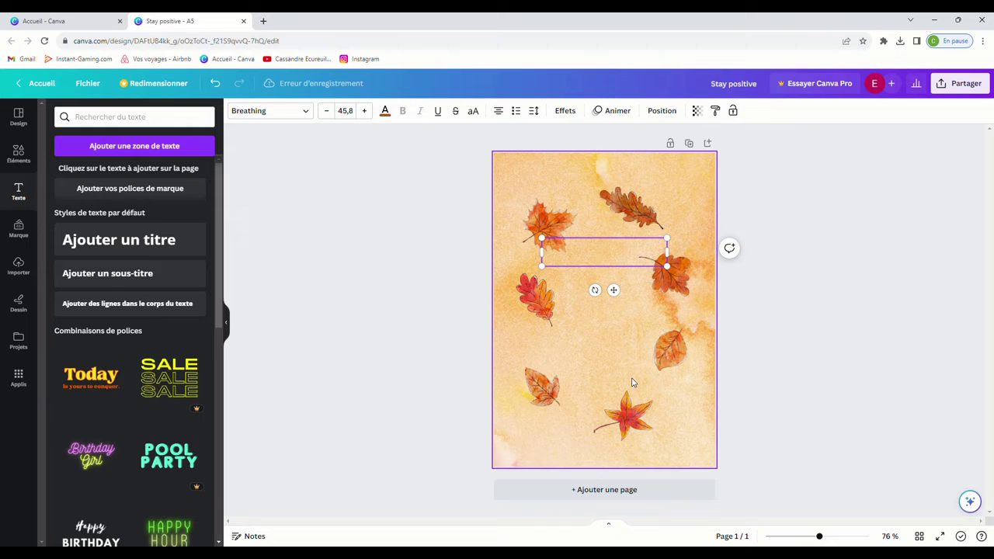
{"action": "type", "text": "Budget"}
{"action": "key", "text": "Return"}
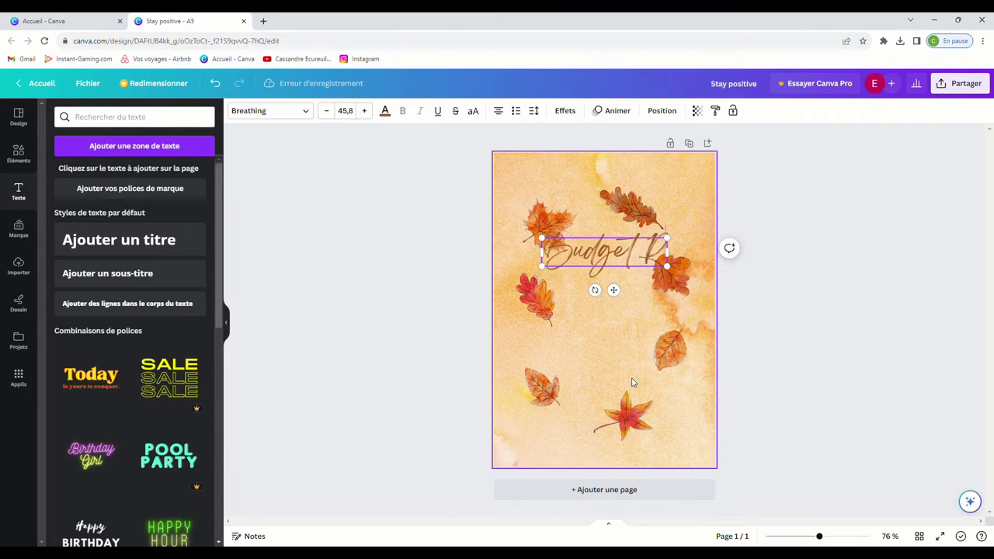
{"action": "type", "text": "Planner"}
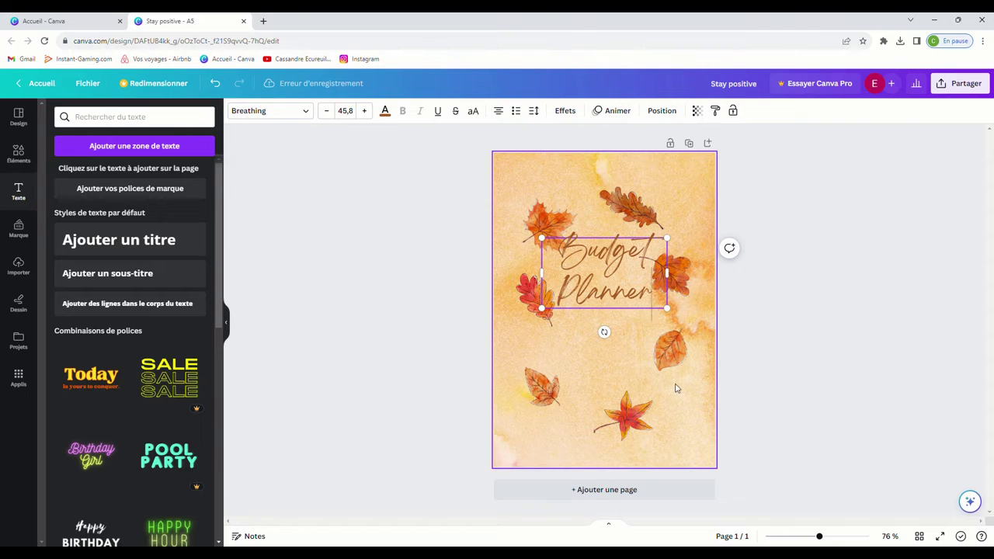
Step: Move the "Budget Planner" text down towards the middle of the page and raise its font size to 53,8
{"action": "left_click_drag", "start_coordinate": [622, 276], "coordinate": [619, 315]}
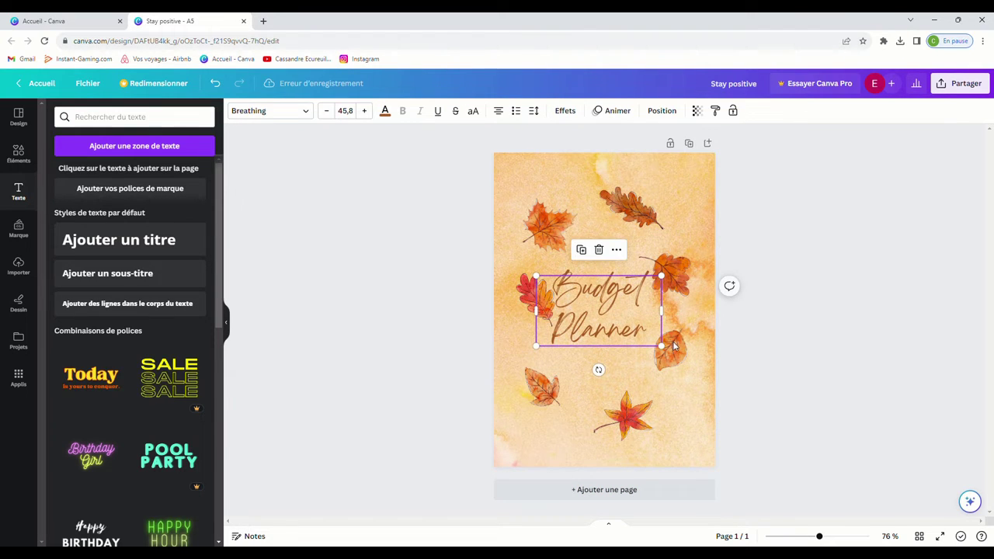
{"action": "left_click", "coordinate": [364, 110]}
{"action": "left_click", "coordinate": [364, 110]}
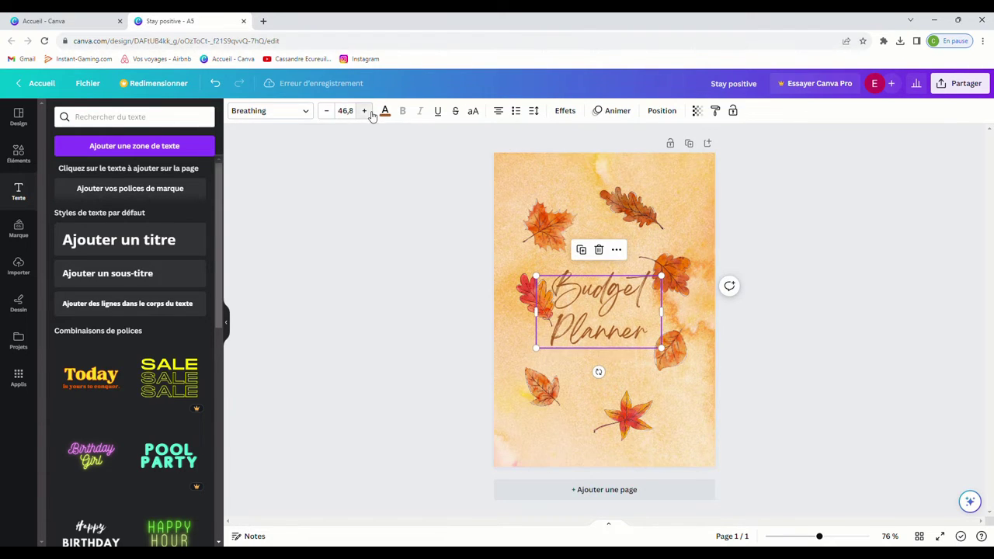
{"action": "left_click", "coordinate": [364, 110]}
{"action": "left_click", "coordinate": [364, 110]}
{"action": "left_click", "coordinate": [364, 111]}
{"action": "left_click", "coordinate": [365, 110]}
{"action": "left_click", "coordinate": [364, 111]}
{"action": "left_click", "coordinate": [369, 113]}
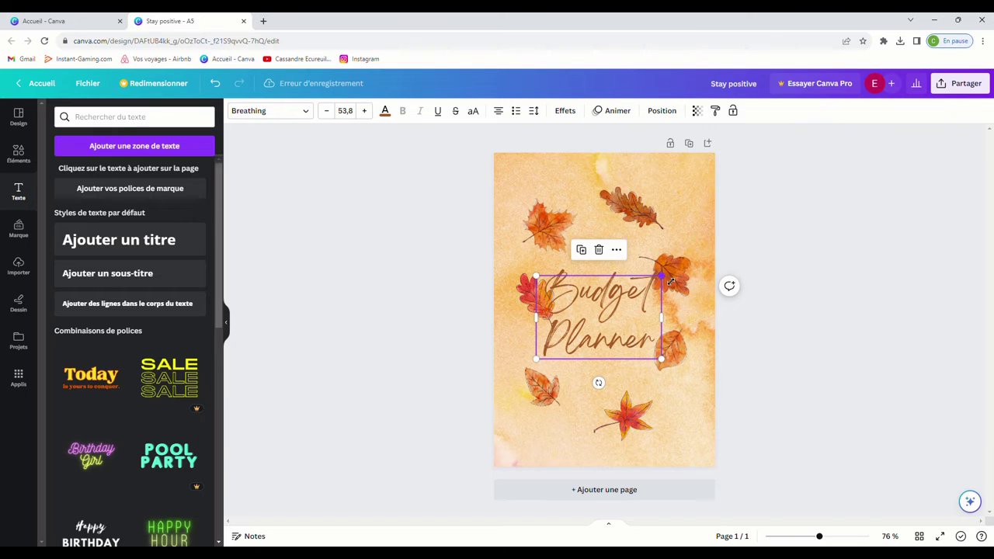
Step: Enlarge the "Budget Planner" text box to a font size of about 76,7 and recentre it on the page
{"action": "left_click_drag", "start_coordinate": [661, 276], "coordinate": [714, 239]}
{"action": "left_click_drag", "start_coordinate": [643, 292], "coordinate": [618, 289]}
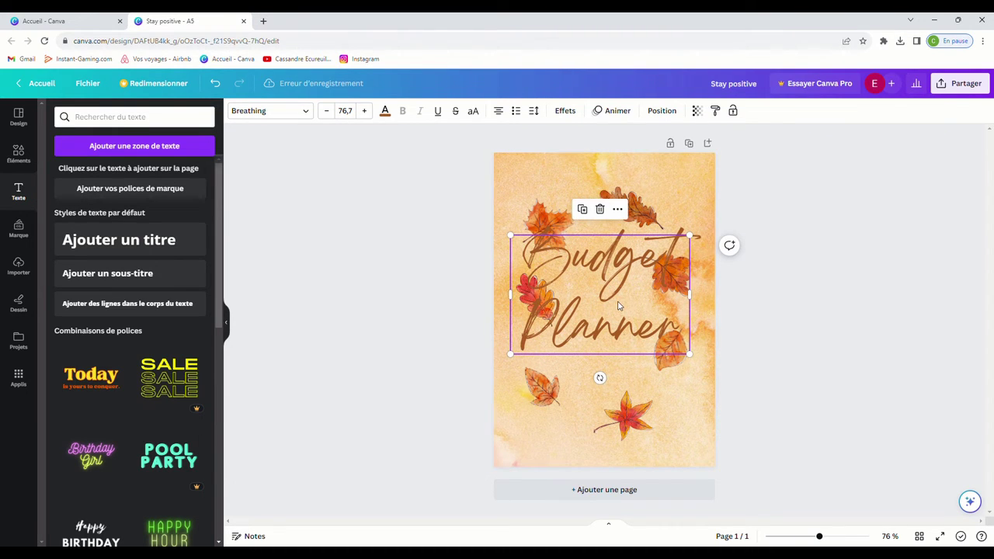
{"action": "left_click_drag", "start_coordinate": [548, 242], "coordinate": [547, 241]}
Step: Try darker custom shades of brown as the colour of the "Budget Planner" text
{"action": "left_click", "coordinate": [384, 113]}
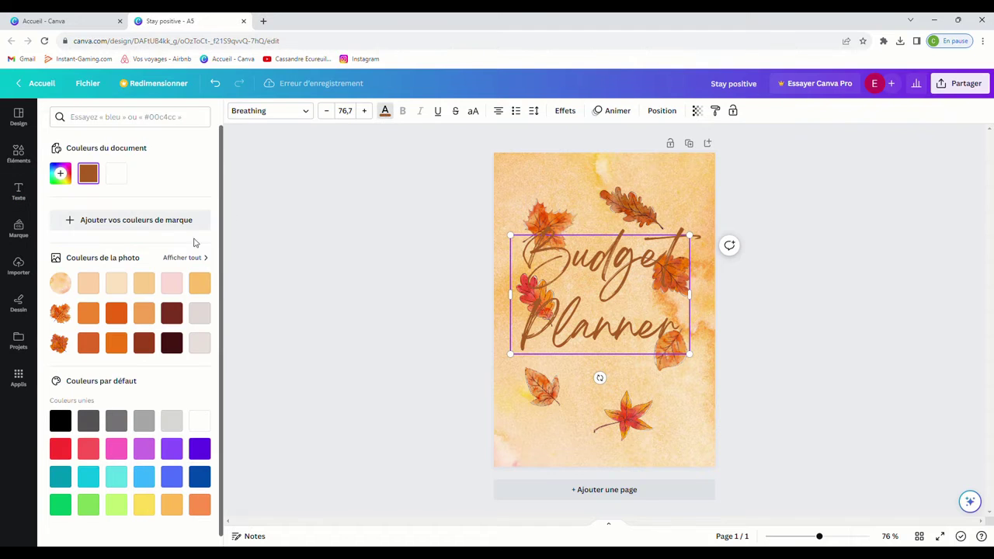
{"action": "left_click", "coordinate": [88, 174]}
{"action": "left_click_drag", "start_coordinate": [171, 215], "coordinate": [194, 247]}
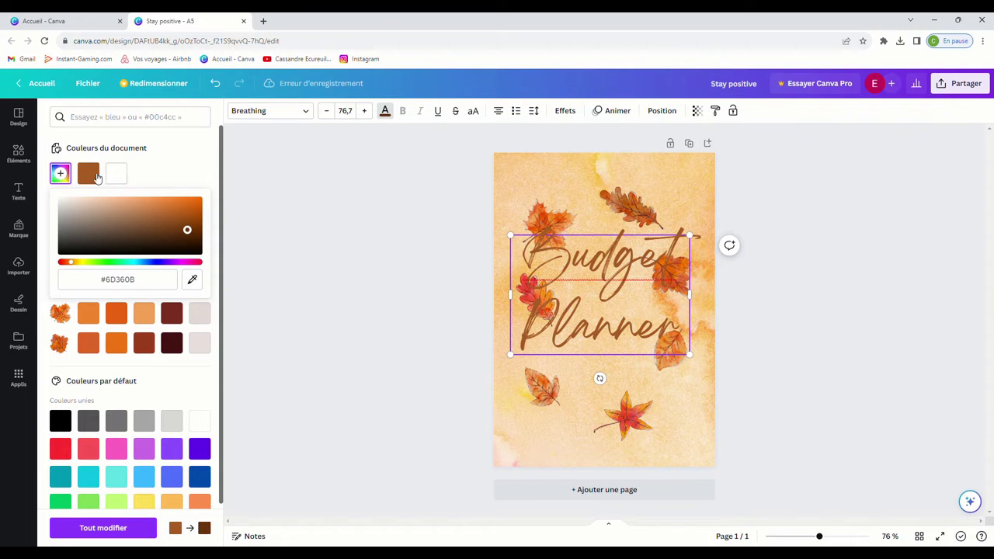
{"action": "left_click", "coordinate": [210, 215]}
{"action": "left_click", "coordinate": [90, 175]}
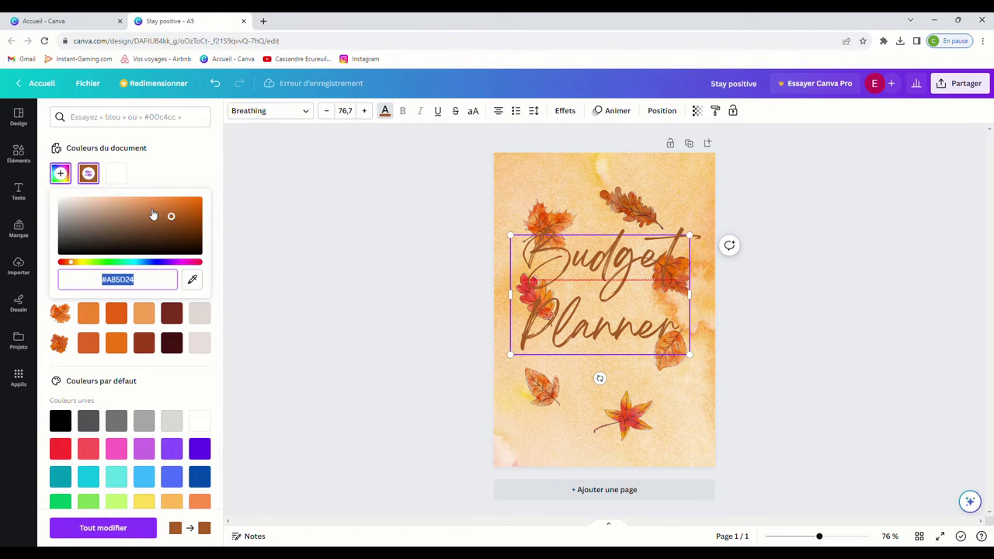
{"action": "left_click", "coordinate": [167, 213]}
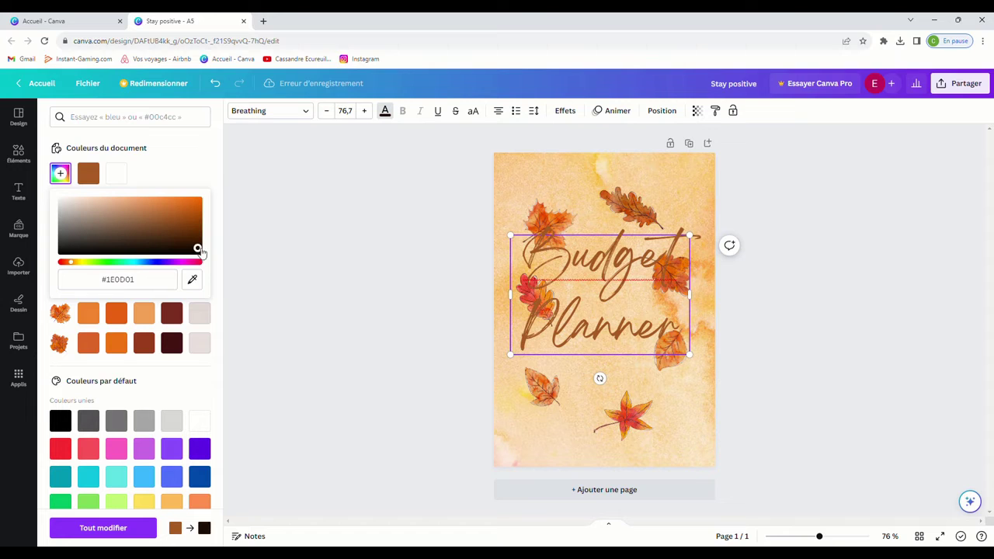
{"action": "left_click", "coordinate": [170, 174]}
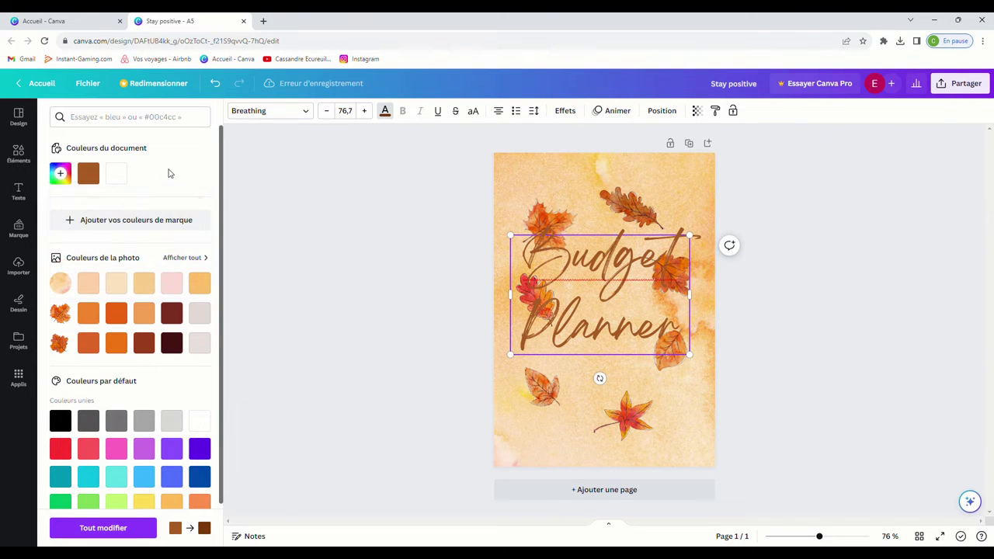
{"action": "left_click", "coordinate": [88, 174]}
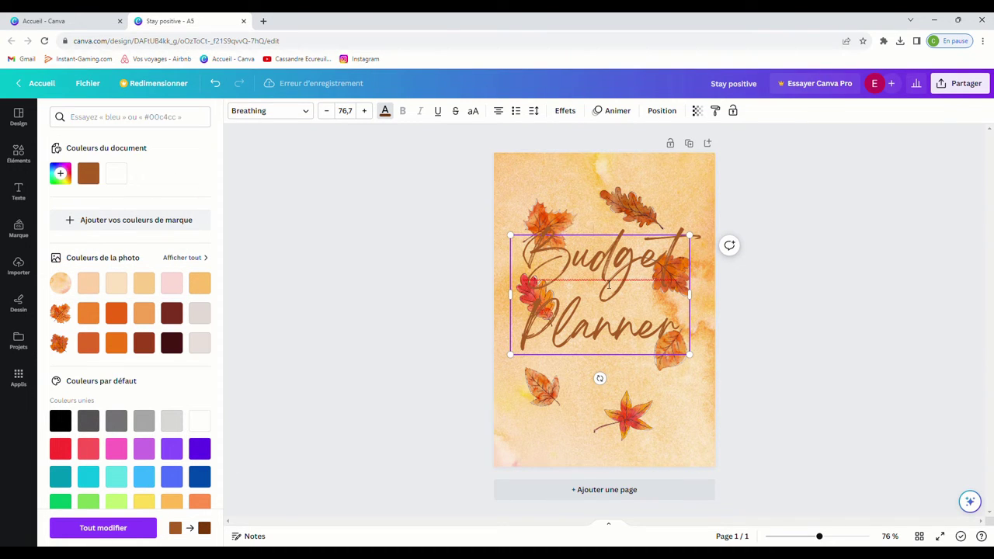
{"action": "left_click", "coordinate": [172, 313]}
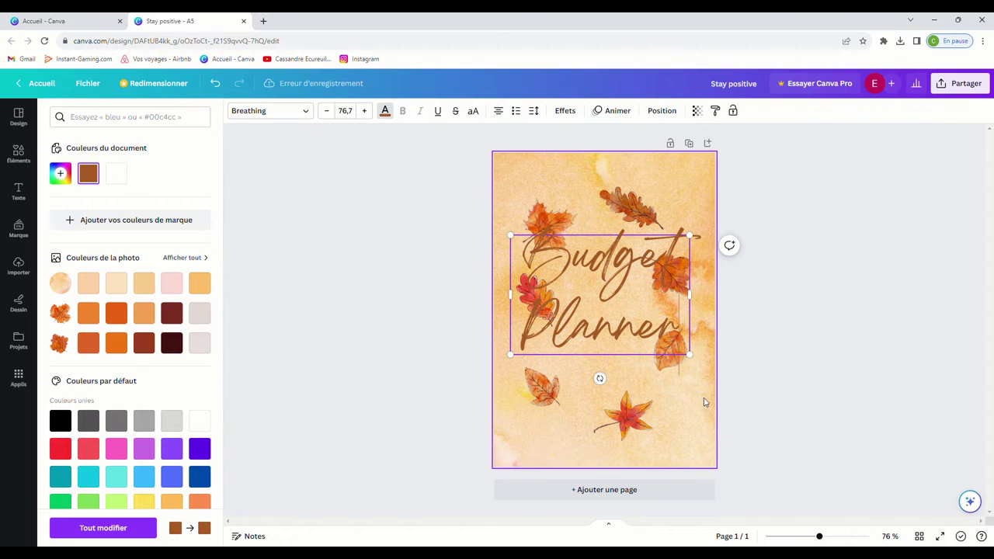
Step: Set the "Budget Planner" text to the custom dark brown #803E0C
{"action": "left_click", "coordinate": [662, 328]}
{"action": "left_click", "coordinate": [384, 111]}
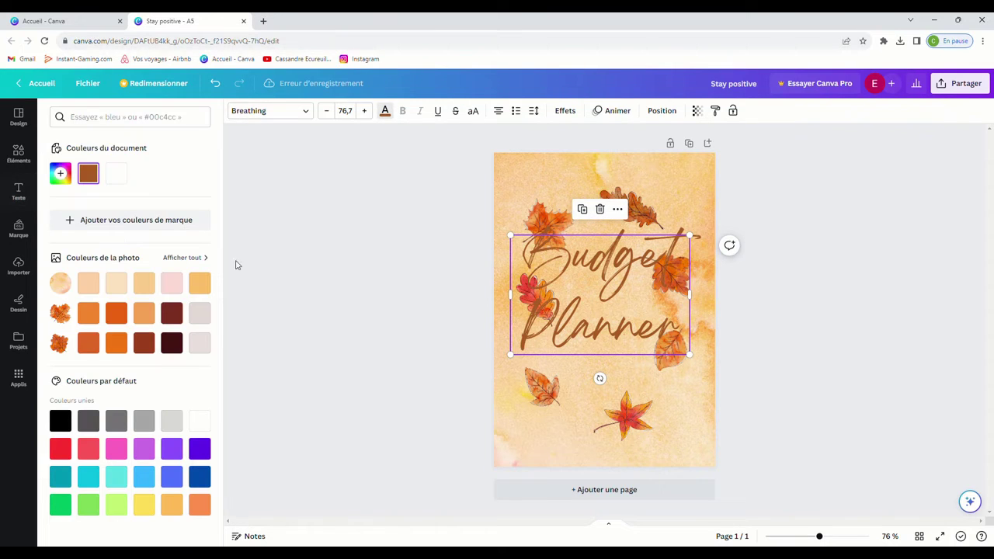
{"action": "left_click", "coordinate": [89, 173]}
{"action": "mouse_move", "coordinate": [179, 233]}
{"action": "left_mouse_down"}
{"action": "mouse_move", "coordinate": [197, 229]}
{"action": "mouse_move", "coordinate": [160, 229]}
{"action": "mouse_move", "coordinate": [177, 217]}
{"action": "mouse_move", "coordinate": [60, 202]}
{"action": "mouse_move", "coordinate": [101, 226]}
{"action": "mouse_move", "coordinate": [201, 252]}
{"action": "mouse_move", "coordinate": [201, 227]}
{"action": "mouse_move", "coordinate": [189, 228]}
{"action": "left_mouse_up"}
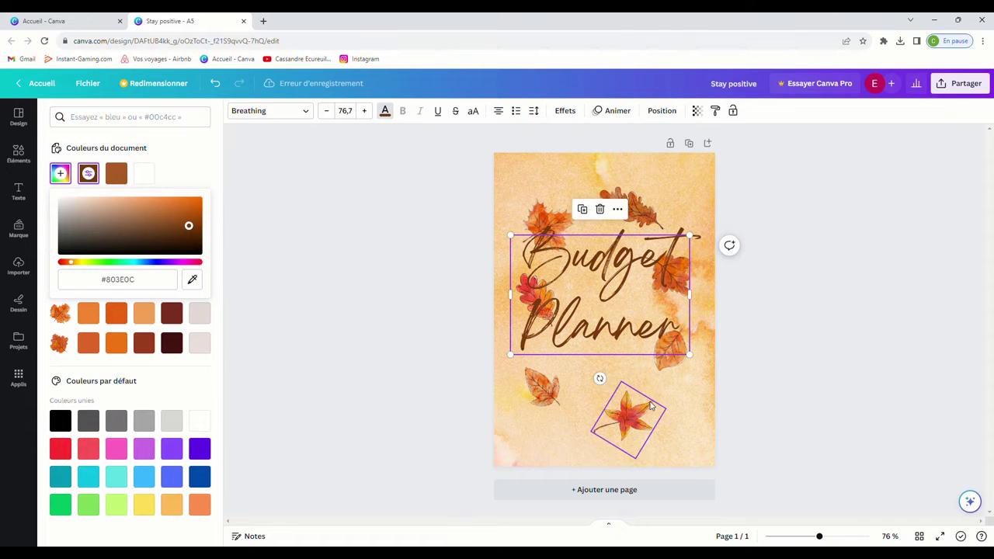
{"action": "left_click", "coordinate": [644, 291]}
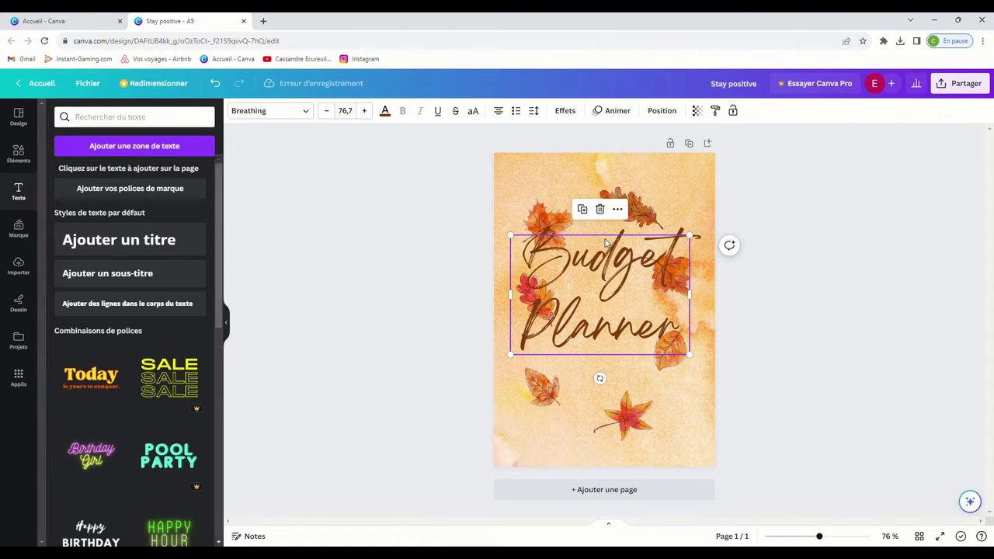
Step: Move the two upper leaves towards the page's top corners and shift the lower-left leaf slightly down and outward
{"action": "left_click", "coordinate": [548, 217]}
{"action": "left_click_drag", "start_coordinate": [547, 218], "coordinate": [528, 195]}
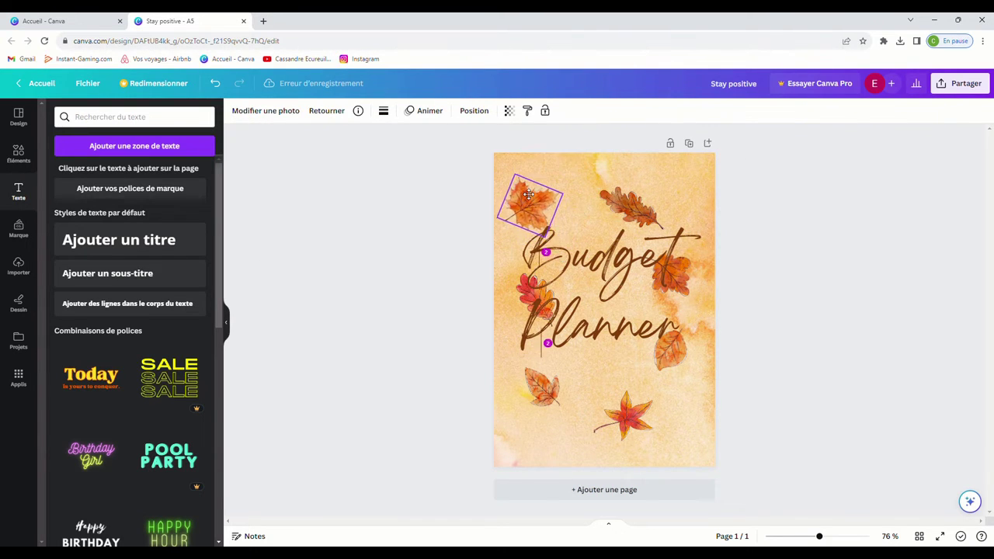
{"action": "left_click", "coordinate": [630, 205]}
{"action": "left_click_drag", "start_coordinate": [631, 206], "coordinate": [657, 201]}
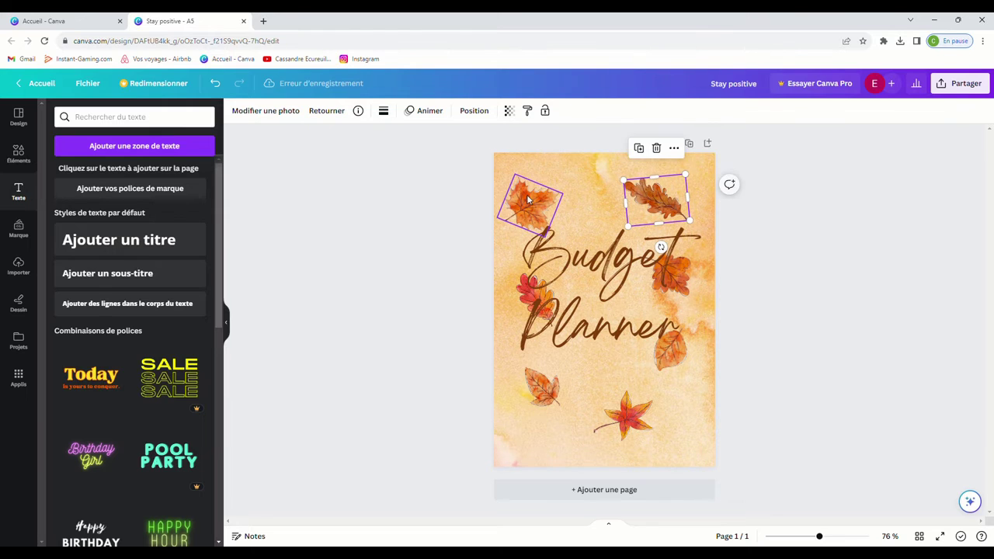
{"action": "left_click_drag", "start_coordinate": [528, 199], "coordinate": [536, 199]}
{"action": "mouse_move", "coordinate": [543, 387]}
{"action": "left_mouse_down"}
{"action": "mouse_move", "coordinate": [524, 391]}
{"action": "mouse_move", "coordinate": [536, 397]}
{"action": "left_mouse_up"}
Step: Move the three leaves overlapping the "Budget Planner" text outward towards the page edges, and bring the text back to the centre
{"action": "left_click", "coordinate": [671, 355]}
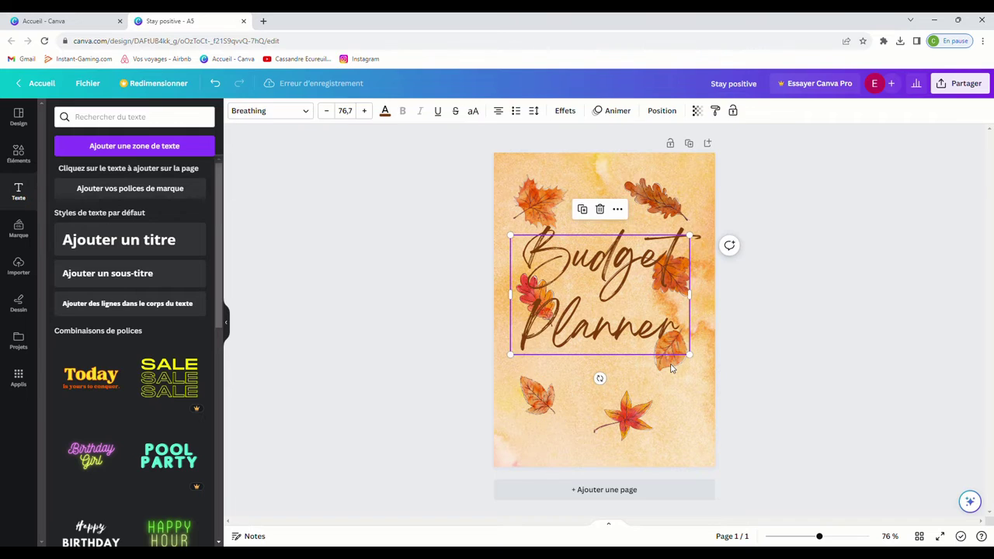
{"action": "left_click", "coordinate": [684, 390]}
{"action": "left_click", "coordinate": [671, 353]}
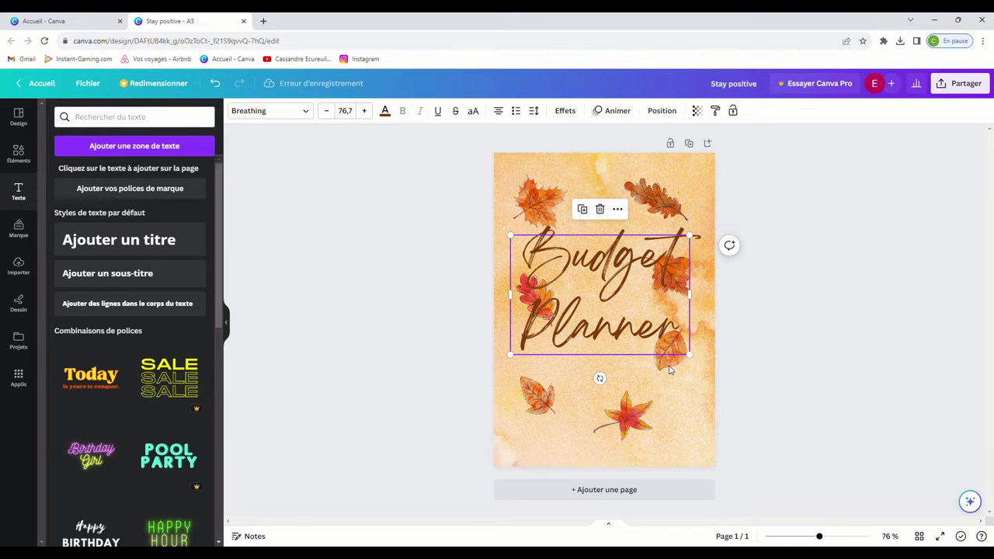
{"action": "left_click_drag", "start_coordinate": [677, 265], "coordinate": [607, 263]}
{"action": "left_click", "coordinate": [665, 271]}
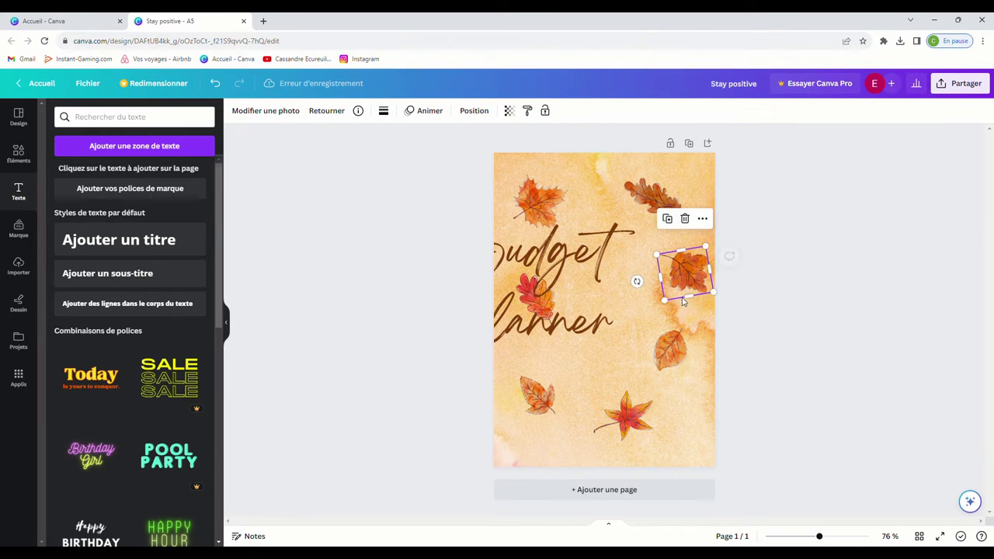
{"action": "left_click", "coordinate": [674, 351]}
{"action": "mouse_move", "coordinate": [578, 288]}
{"action": "left_mouse_down"}
{"action": "mouse_move", "coordinate": [684, 304]}
{"action": "mouse_move", "coordinate": [600, 276]}
{"action": "mouse_move", "coordinate": [595, 284]}
{"action": "left_mouse_up"}
{"action": "left_click", "coordinate": [534, 303]}
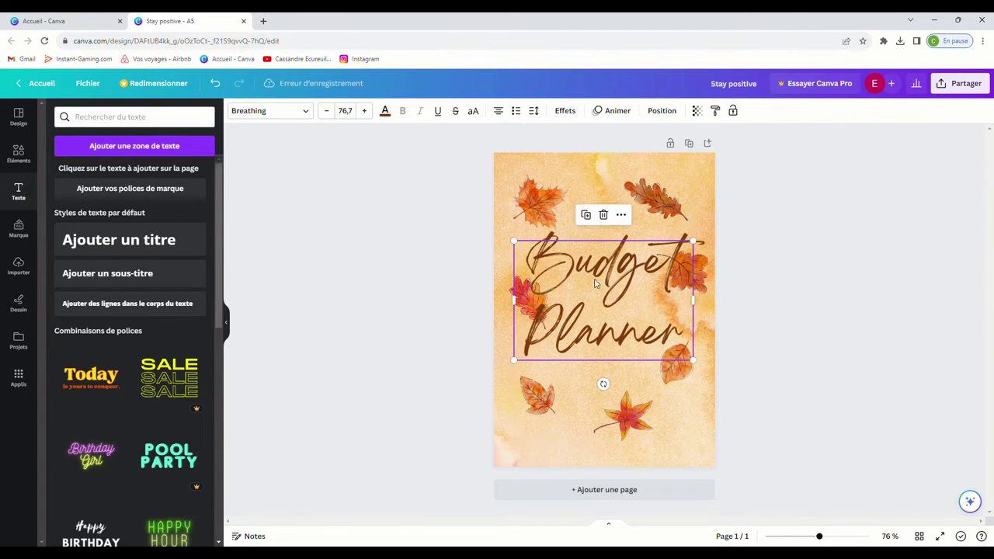
Step: Select the title text and all seven leaves together and lock them
{"action": "left_click", "coordinate": [744, 384]}
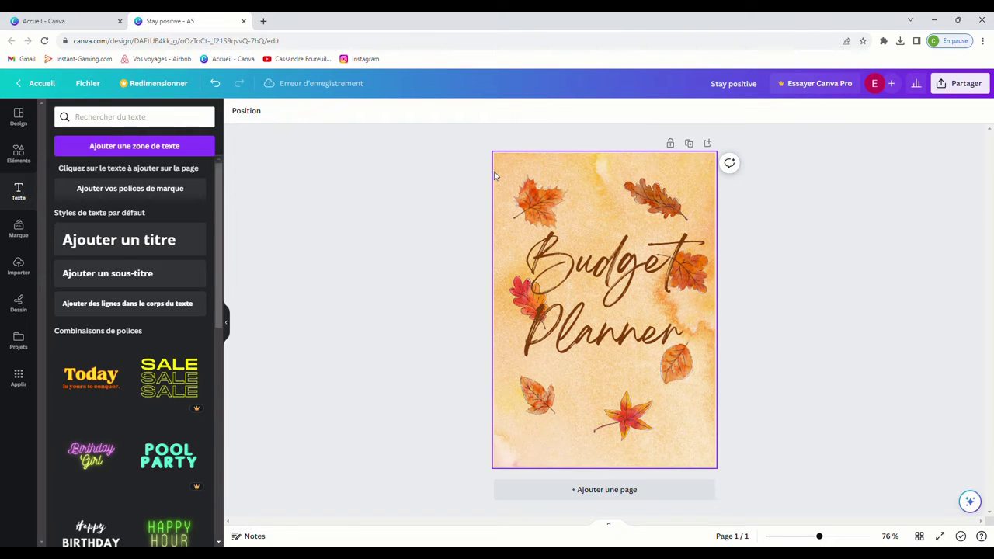
{"action": "left_click_drag", "start_coordinate": [502, 165], "coordinate": [710, 467]}
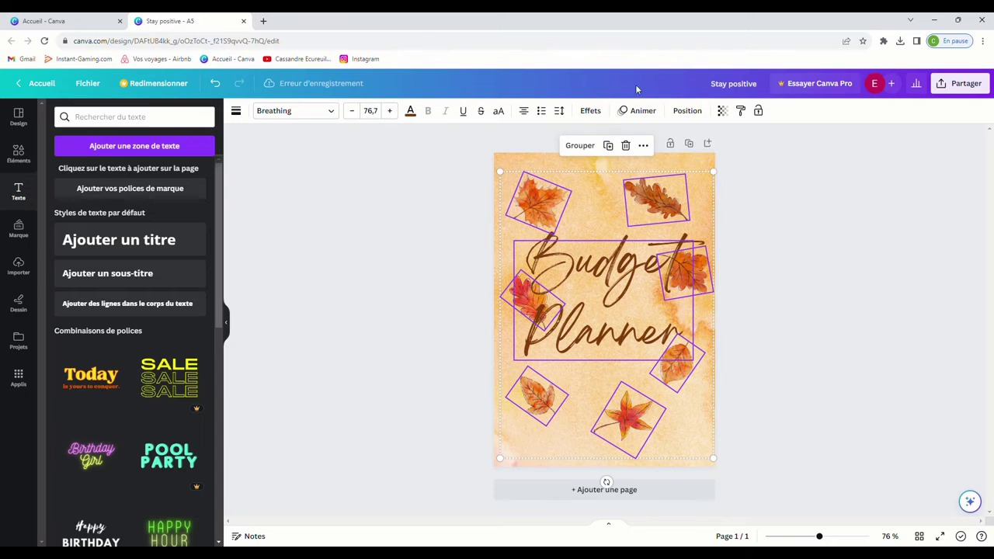
{"action": "left_click", "coordinate": [642, 145]}
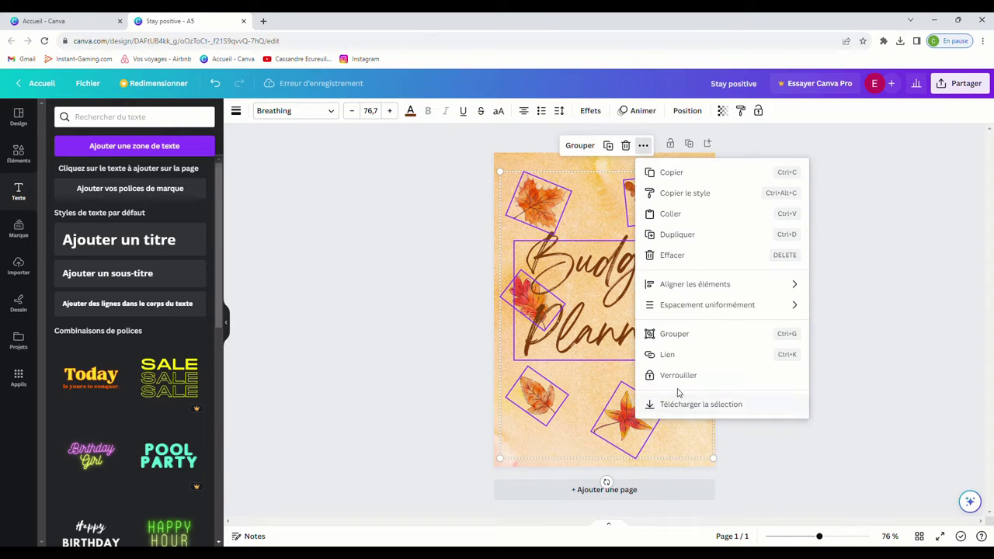
{"action": "left_click", "coordinate": [687, 377]}
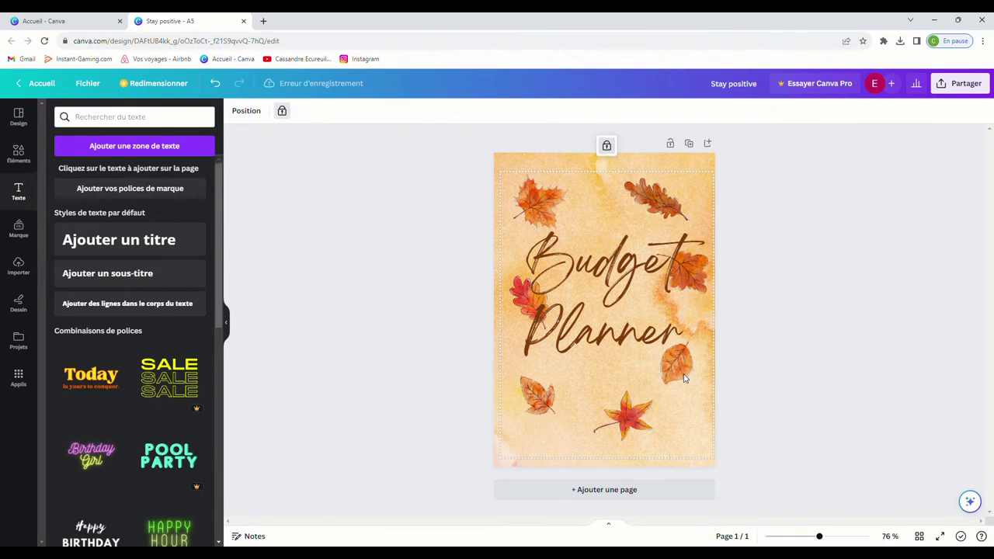
Step: Unlock the "Budget Planner" text, move it slightly lower so it is centred on the page, and deselect it
{"action": "left_click", "coordinate": [574, 257]}
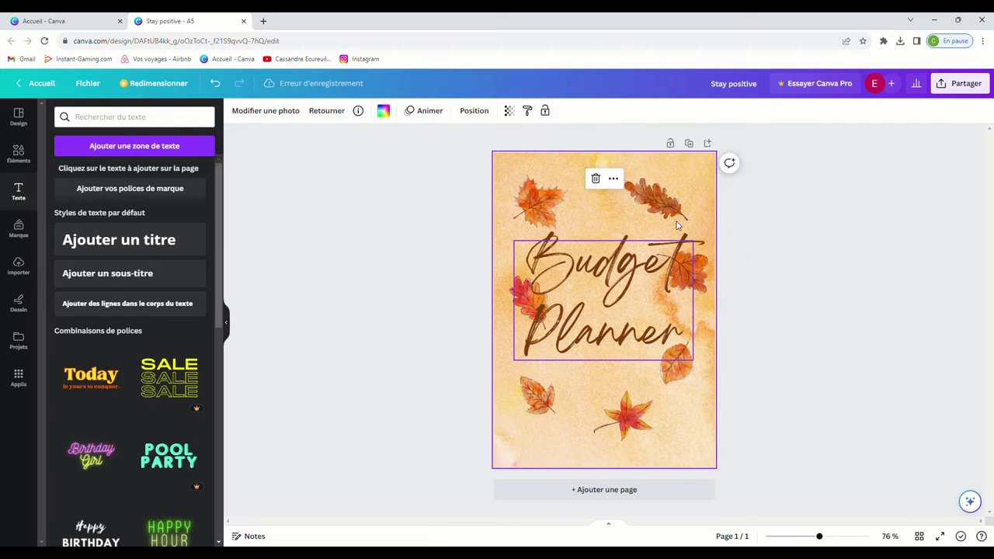
{"action": "left_click", "coordinate": [588, 213]}
{"action": "left_click", "coordinate": [602, 247]}
{"action": "left_click", "coordinate": [603, 215]}
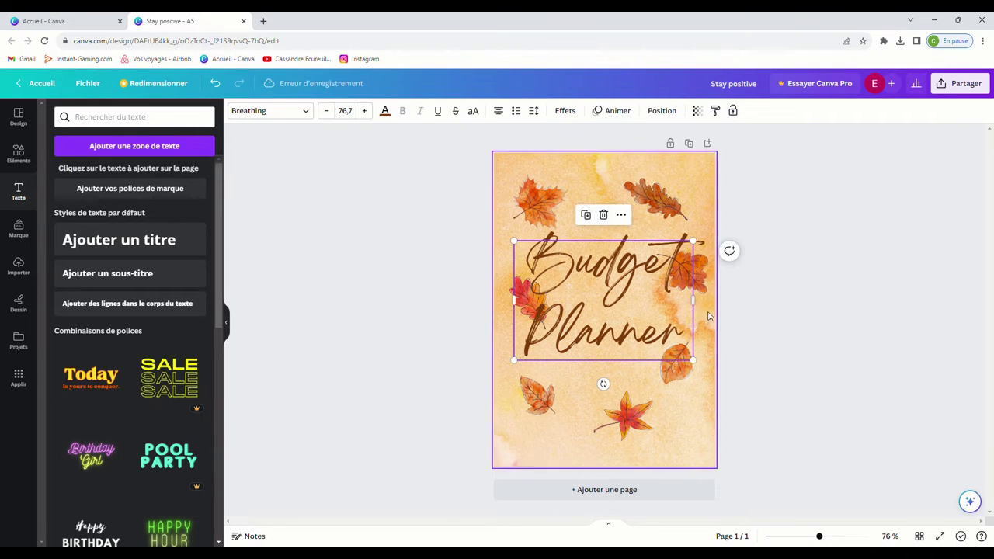
{"action": "left_click", "coordinate": [654, 198]}
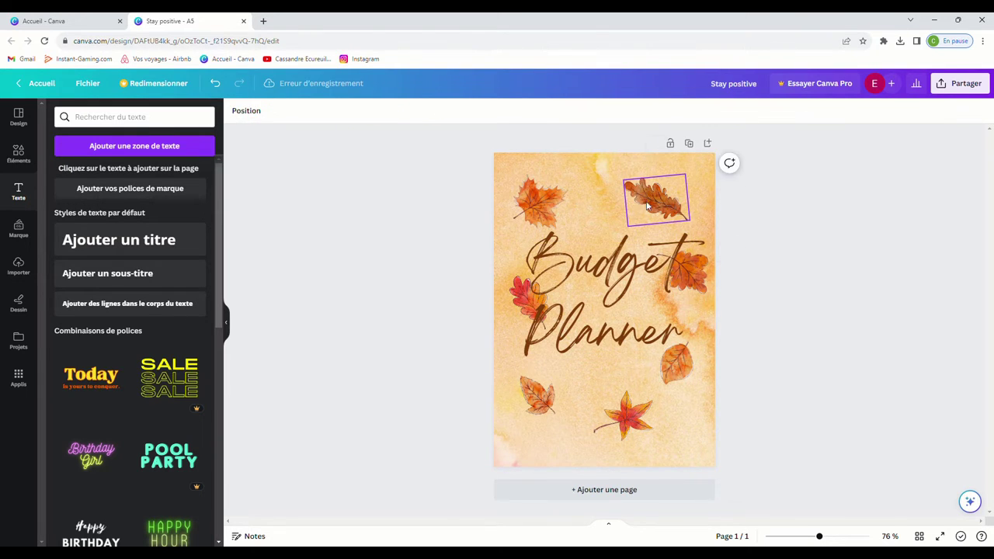
{"action": "mouse_move", "coordinate": [630, 315]}
{"action": "left_mouse_down"}
{"action": "mouse_move", "coordinate": [659, 301]}
{"action": "mouse_move", "coordinate": [622, 331]}
{"action": "mouse_move", "coordinate": [630, 324]}
{"action": "mouse_move", "coordinate": [615, 318]}
{"action": "mouse_move", "coordinate": [618, 300]}
{"action": "mouse_move", "coordinate": [618, 321]}
{"action": "left_mouse_up"}
{"action": "left_click", "coordinate": [676, 226]}
{"action": "left_click", "coordinate": [823, 331]}
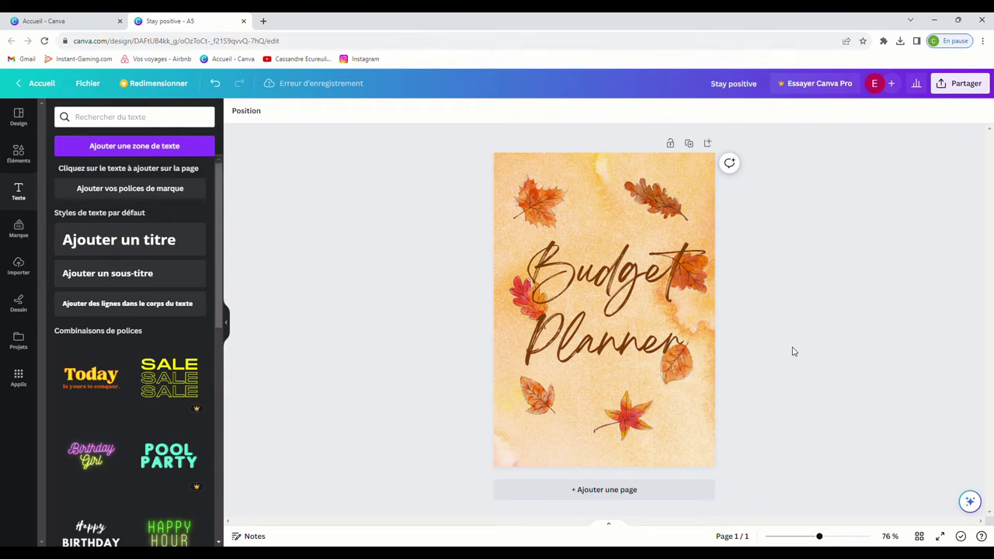
Step: Try the "Budget Planner" text at font size 79,7 and return it to 76,7
{"action": "left_click", "coordinate": [555, 264]}
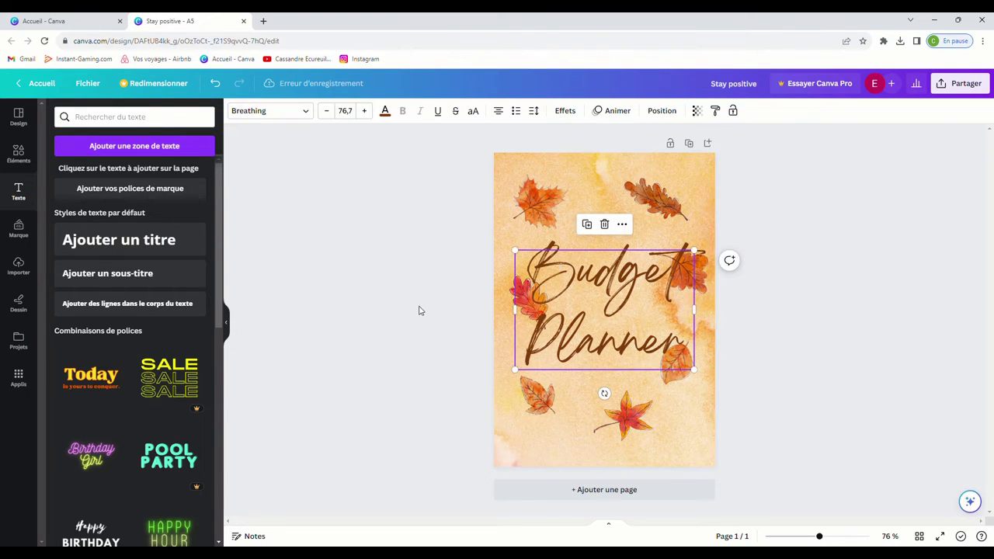
{"action": "left_click", "coordinate": [364, 112]}
{"action": "left_click", "coordinate": [365, 112]}
{"action": "left_click", "coordinate": [364, 113]}
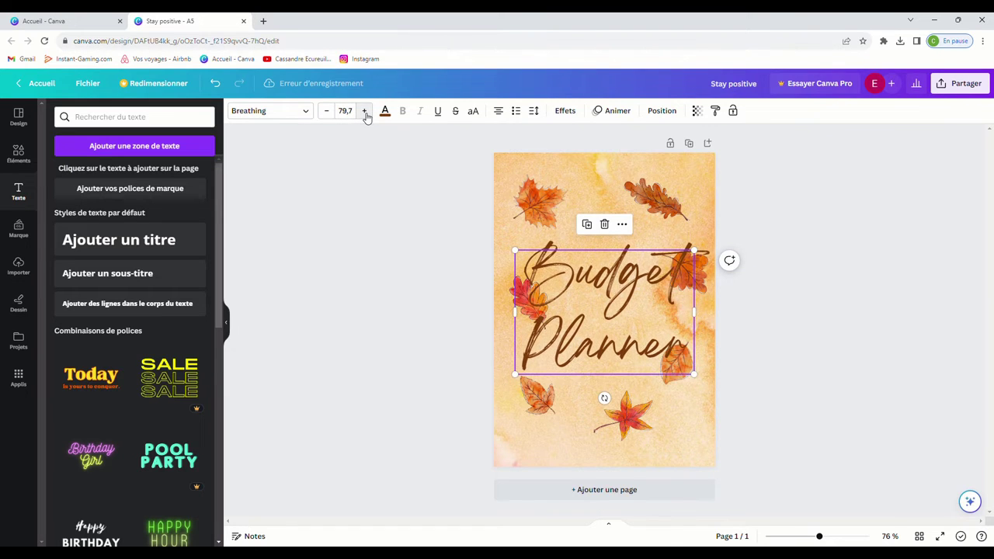
{"action": "left_click", "coordinate": [327, 111]}
{"action": "left_click", "coordinate": [327, 111]}
{"action": "left_click", "coordinate": [327, 111]}
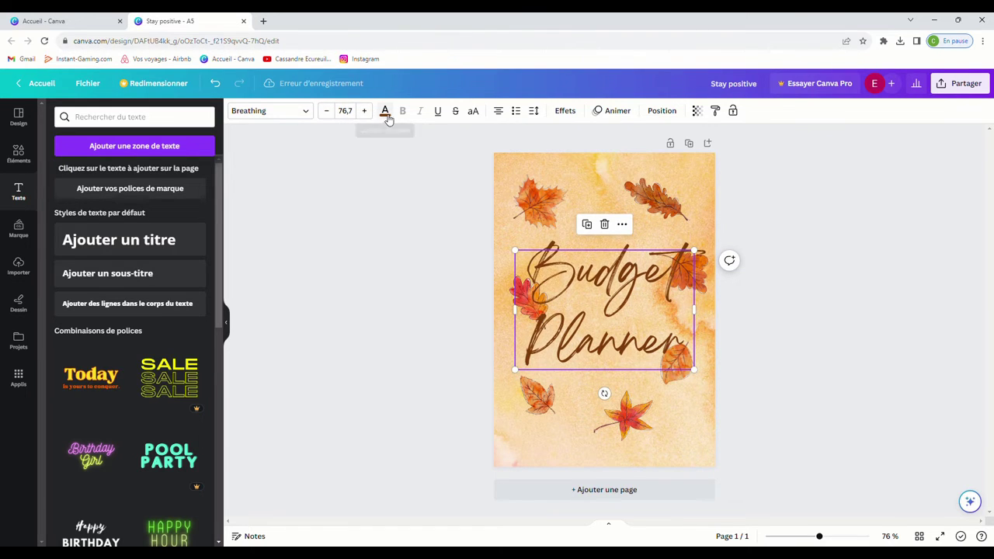
Step: Try underlining and left-aligning the "Budget Planner" text, and restore it to centred without underline
{"action": "left_click", "coordinate": [439, 113]}
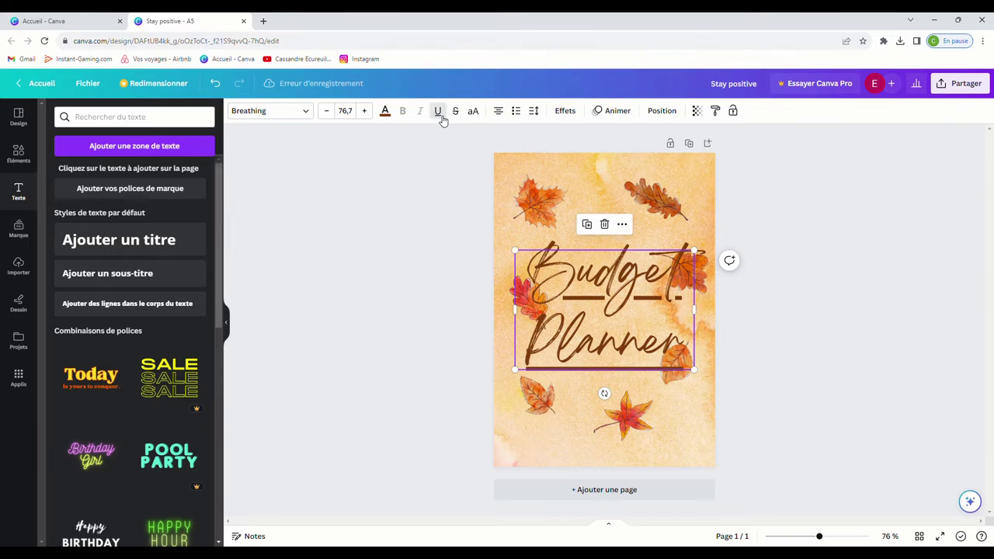
{"action": "left_click", "coordinate": [439, 112]}
{"action": "left_click", "coordinate": [500, 113]}
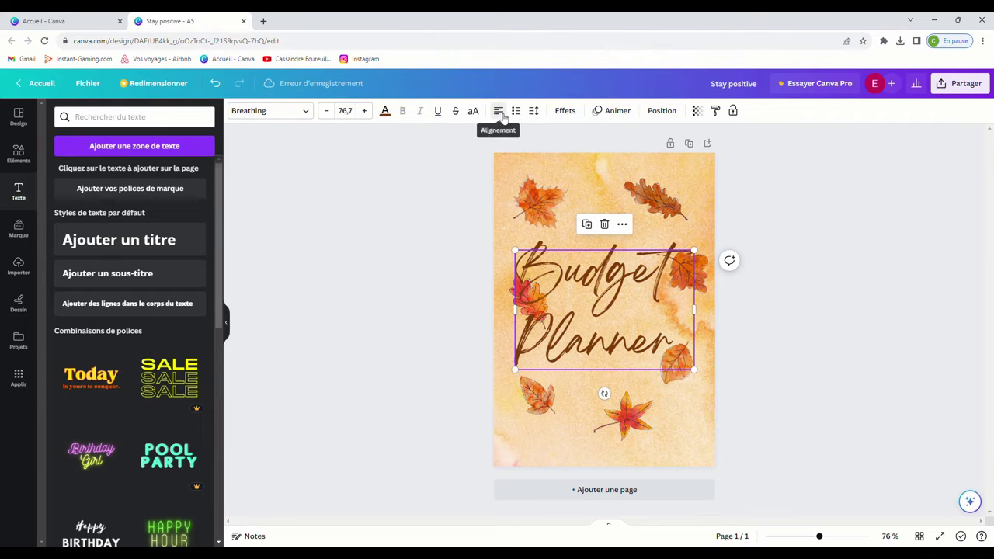
{"action": "left_click", "coordinate": [501, 113]}
{"action": "left_click", "coordinate": [500, 113]}
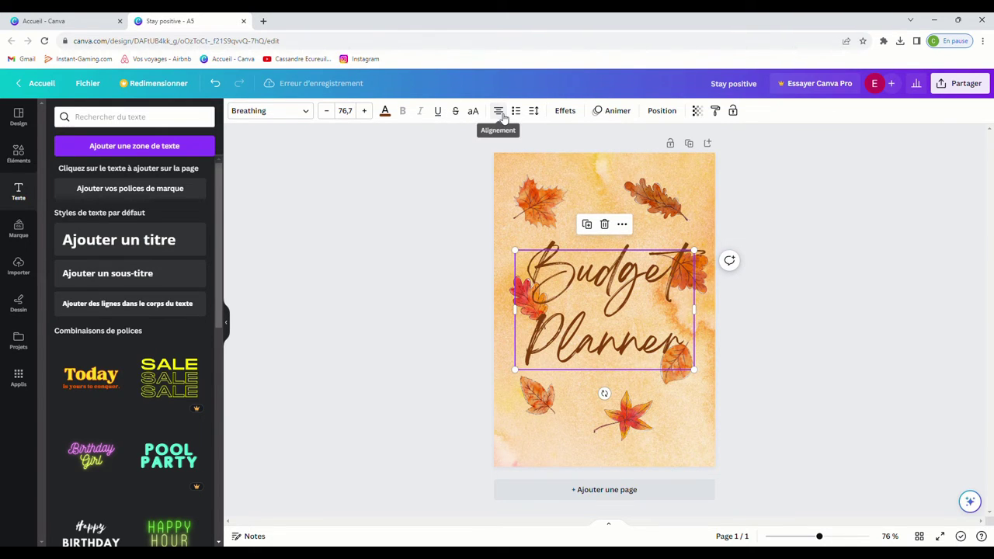
Step: Try the Ombres, Élévation, Contour, Biseautage, Bordure, Écho, Glitch and Néon effects on the "Budget Planner" text, and restore the style to Aucun
{"action": "left_click", "coordinate": [573, 113]}
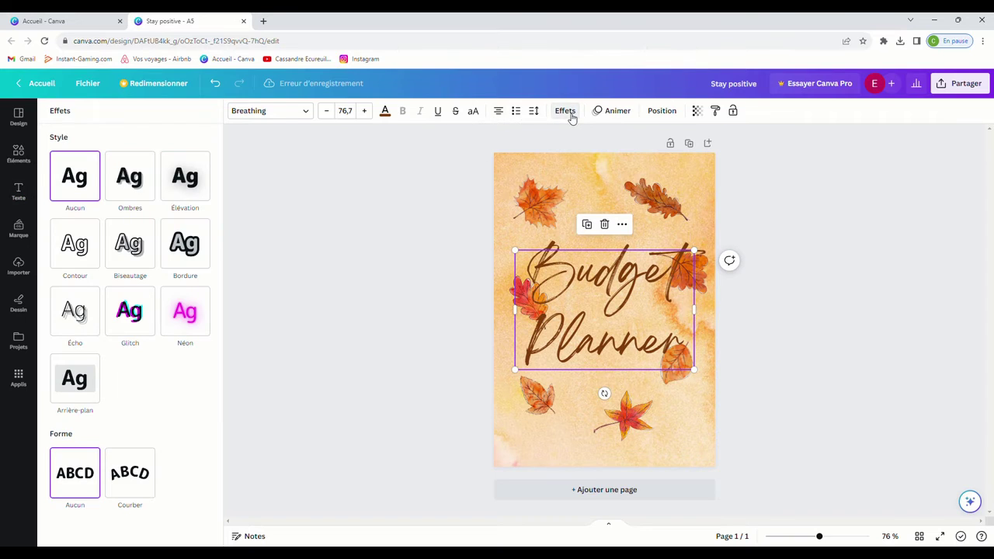
{"action": "left_click", "coordinate": [135, 195]}
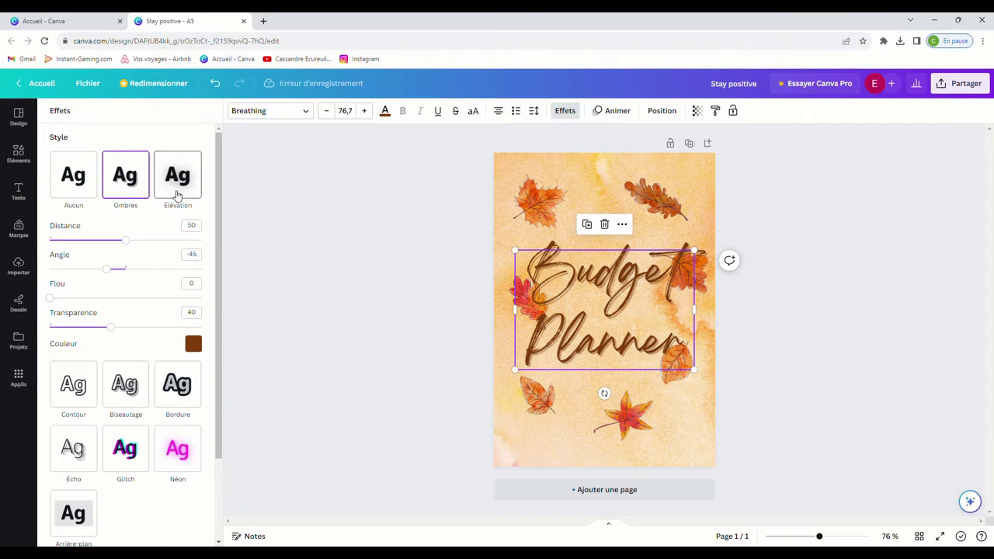
{"action": "left_click", "coordinate": [177, 196]}
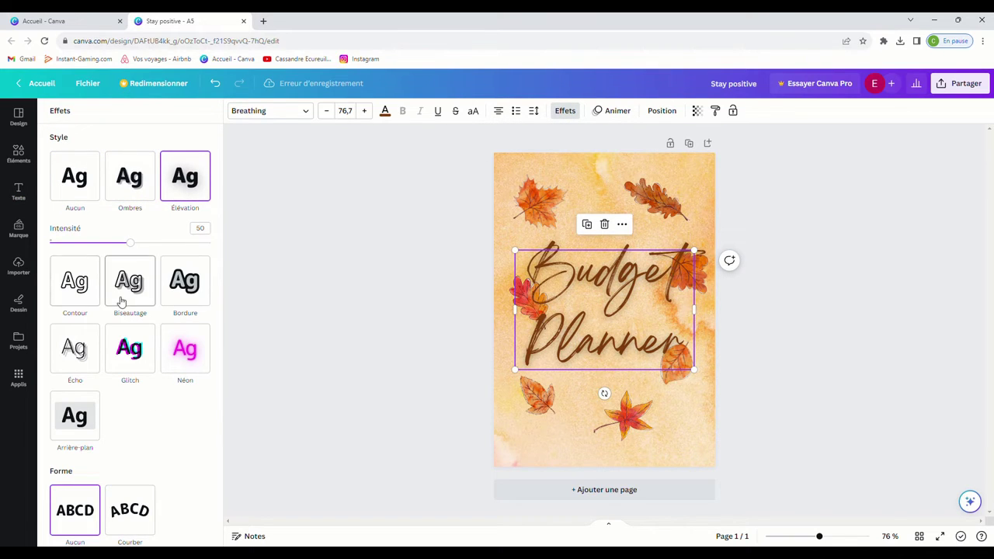
{"action": "left_click", "coordinate": [53, 291]}
{"action": "left_click", "coordinate": [124, 254]}
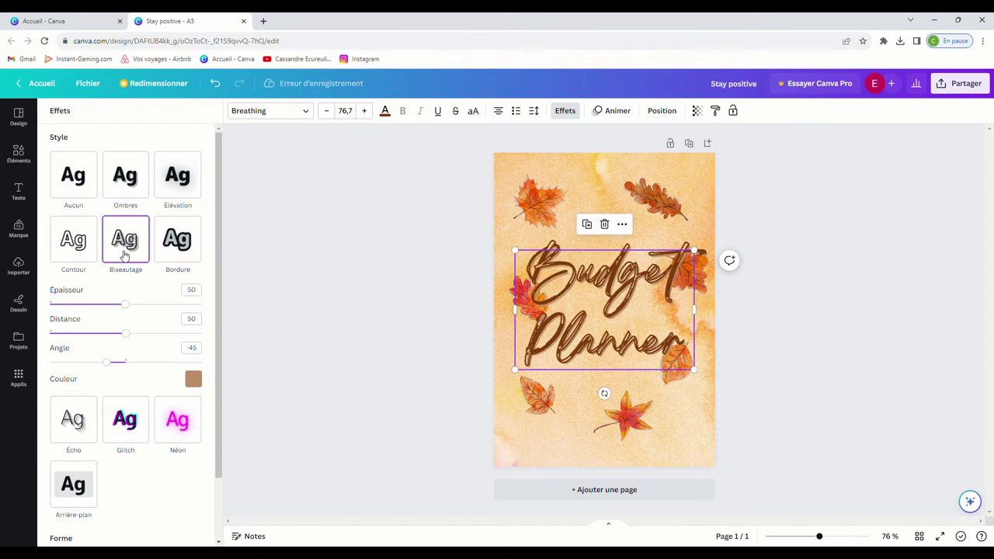
{"action": "left_click", "coordinate": [189, 257]}
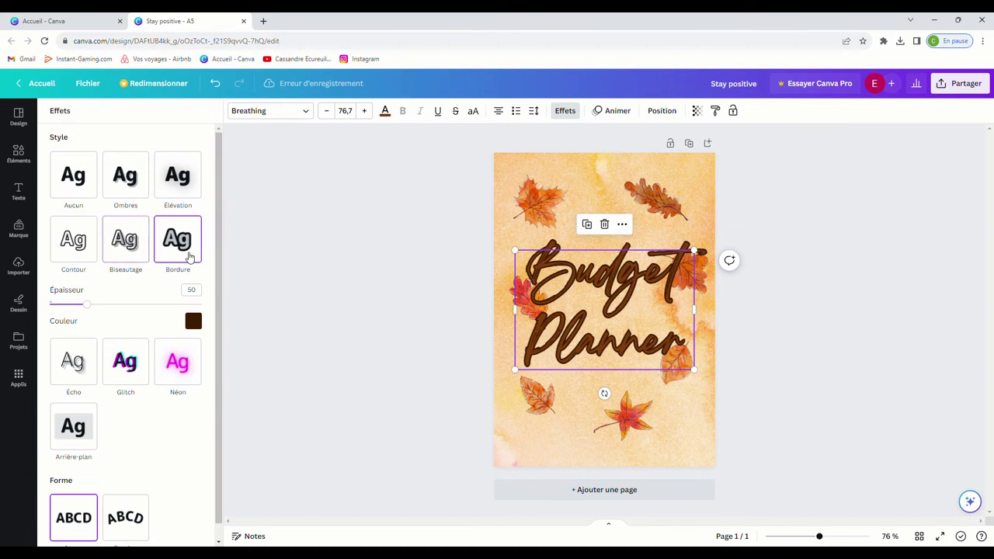
{"action": "left_click", "coordinate": [73, 361]}
{"action": "left_click", "coordinate": [124, 303]}
{"action": "left_click", "coordinate": [178, 304]}
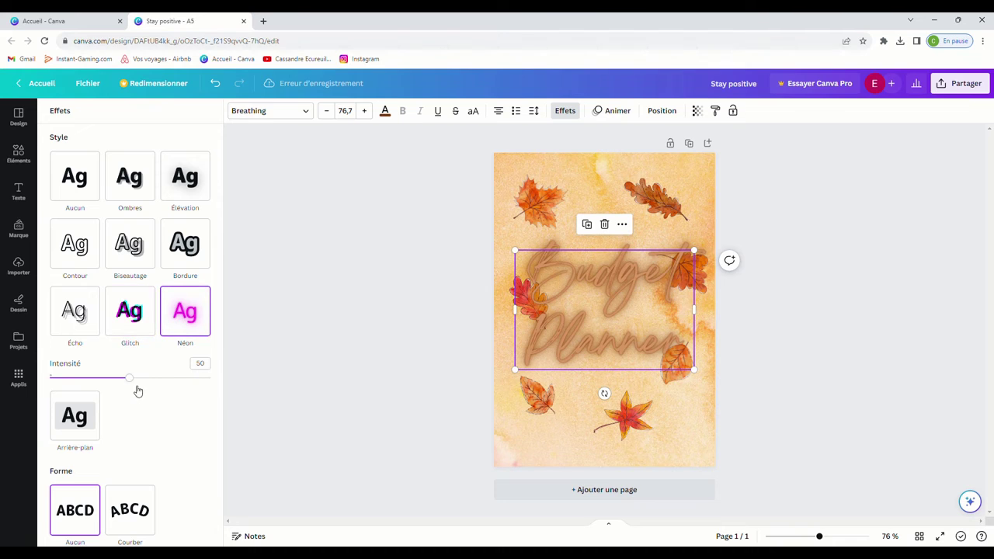
{"action": "left_click", "coordinate": [81, 199]}
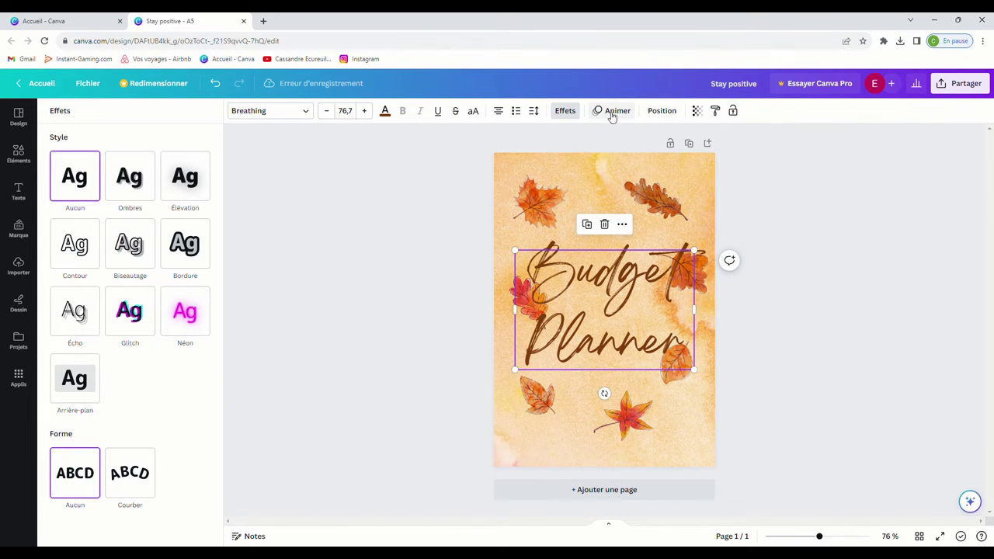
Step: View the layer order of the cover's text, leaves and background, and deselect the "Budget Planner" text
{"action": "left_click", "coordinate": [663, 111]}
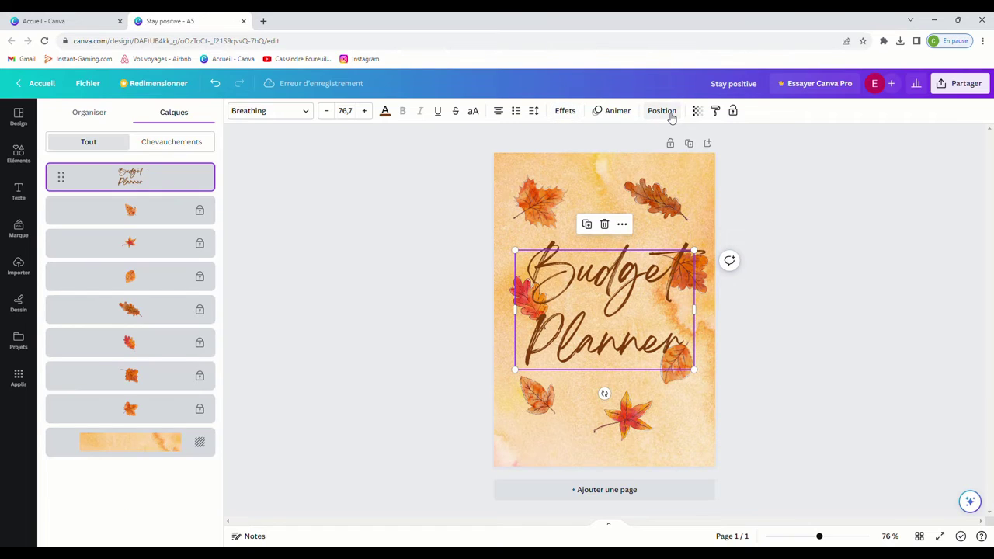
{"action": "left_click", "coordinate": [672, 117]}
{"action": "left_click", "coordinate": [825, 333]}
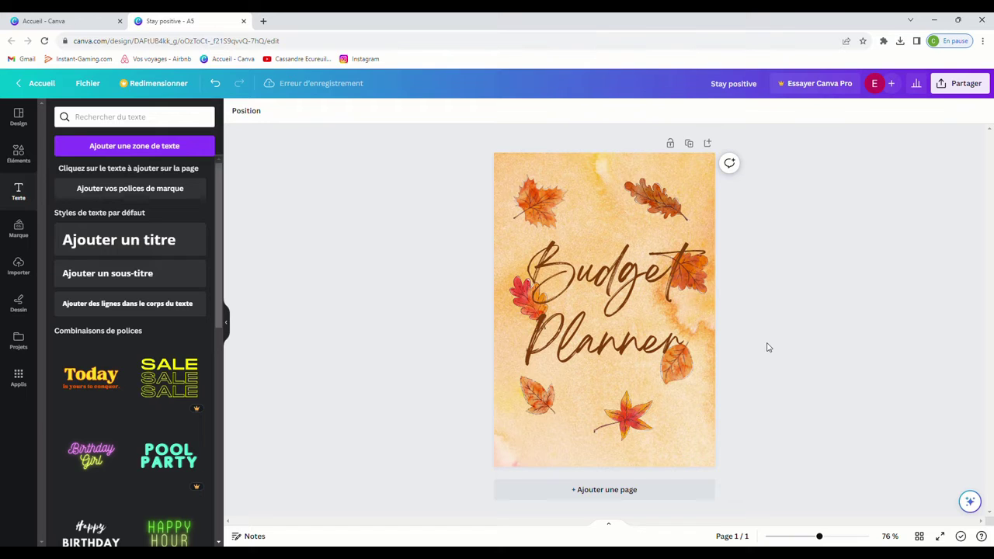
Step: Add a blank second page after the "Budget Planner" cover and bring it into view
{"action": "left_click", "coordinate": [651, 496]}
{"action": "scroll", "coordinate": [764, 414], "scroll_direction": "up", "scroll_amount": 3}
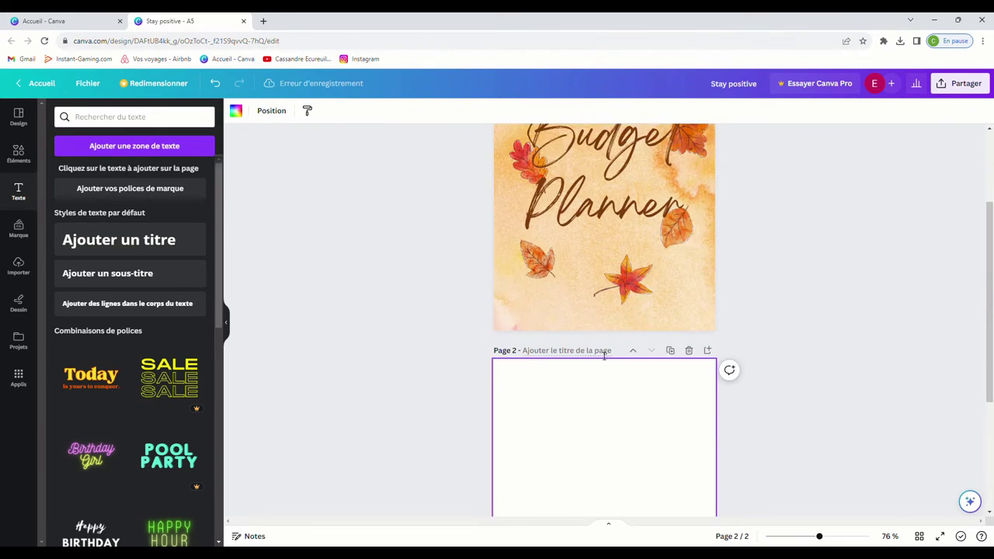
{"action": "scroll", "coordinate": [635, 422], "scroll_direction": "down", "scroll_amount": 3}
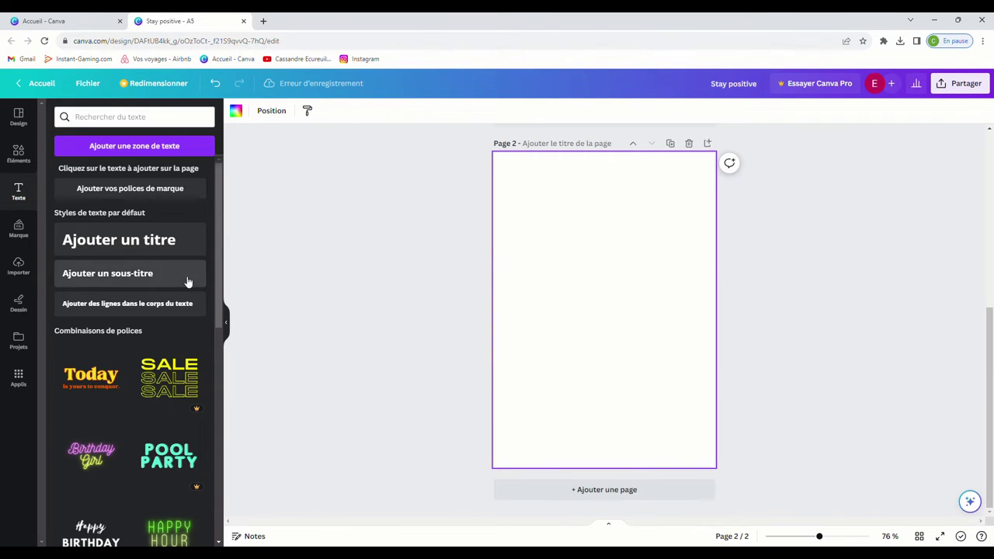
Step: Try adding a heading to page 2, clearing its placeholder text and widening the empty text box
{"action": "left_click", "coordinate": [159, 250]}
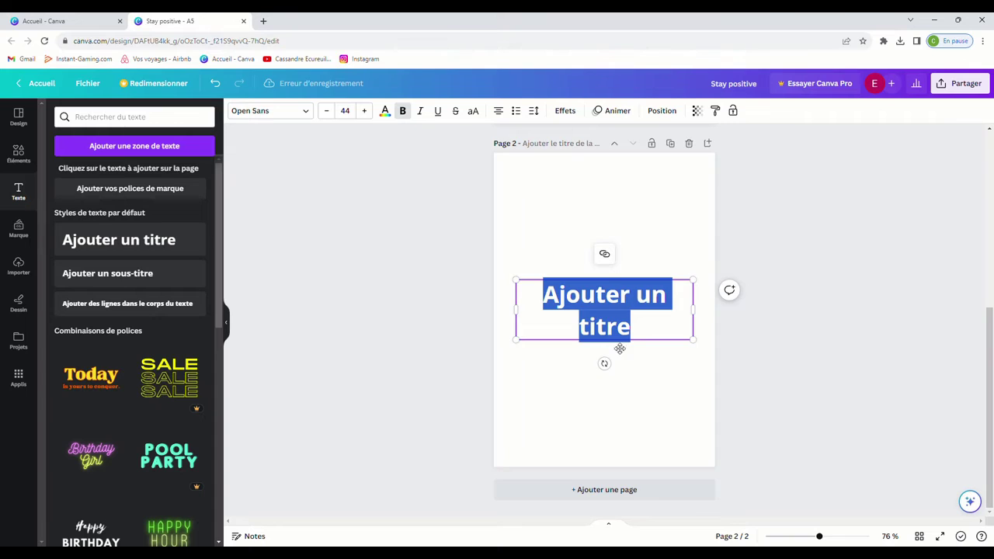
{"action": "key", "text": "BackSpace"}
{"action": "left_click_drag", "start_coordinate": [818, 536], "coordinate": [842, 536]}
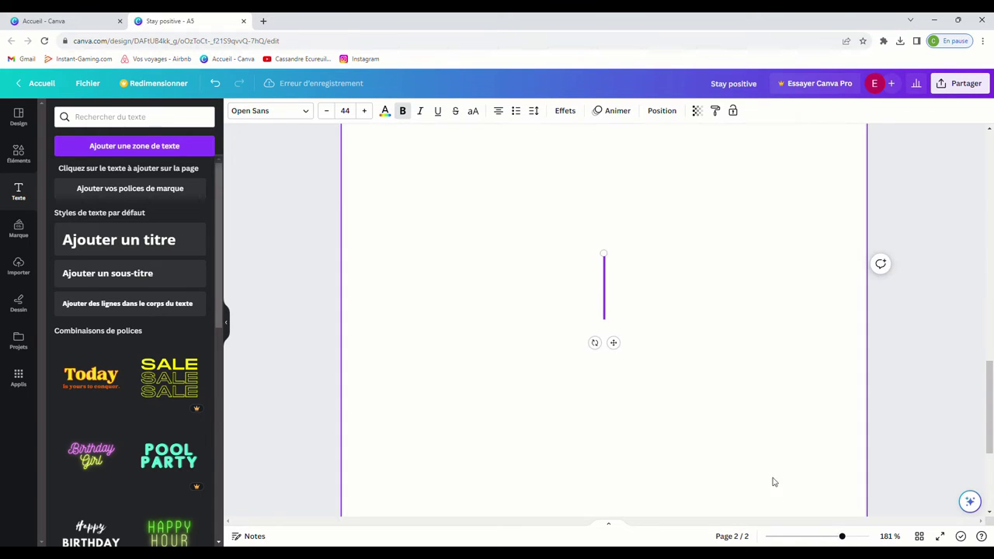
{"action": "scroll", "coordinate": [696, 420], "scroll_direction": "up", "scroll_amount": 2}
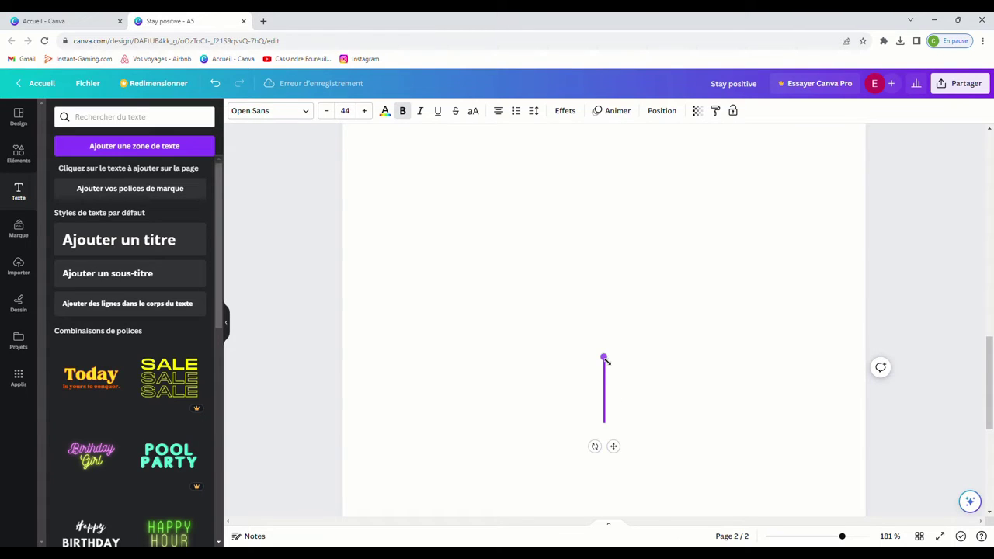
{"action": "left_click_drag", "start_coordinate": [603, 357], "coordinate": [675, 344]}
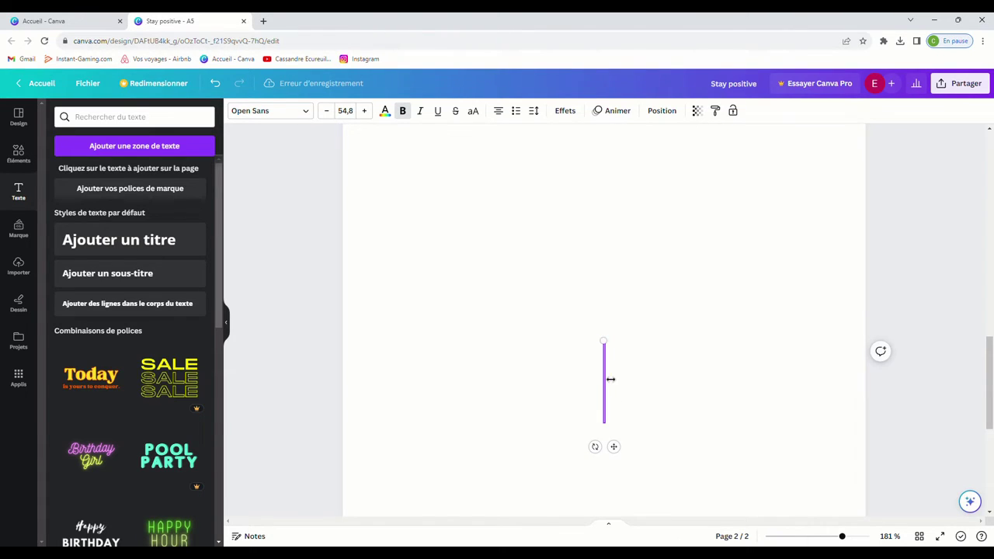
{"action": "left_click_drag", "start_coordinate": [610, 379], "coordinate": [670, 377]}
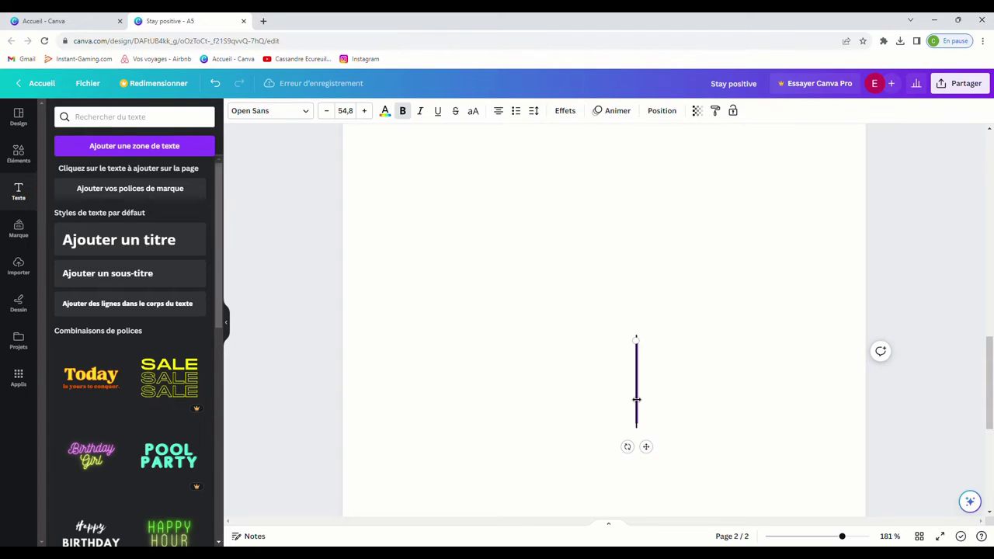
Step: Add a new heading in the middle of page 2 and replace its placeholder text with "Page de garde"
{"action": "left_click", "coordinate": [148, 242]}
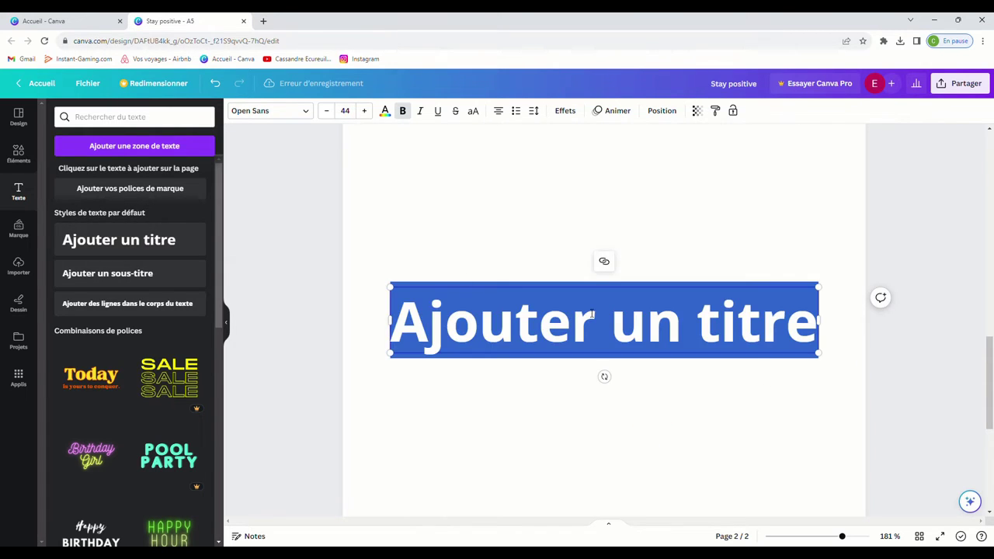
{"action": "left_click", "coordinate": [608, 328]}
{"action": "key", "text": "BackSpace"}
{"action": "key", "text": "BackSpace"}
{"action": "key", "text": "BackSpace"}
{"action": "key", "text": "BackSpace"}
{"action": "key", "text": "BackSpace"}
{"action": "key", "text": "BackSpace"}
{"action": "key", "text": "BackSpace"}
{"action": "key", "text": "BackSpace"}
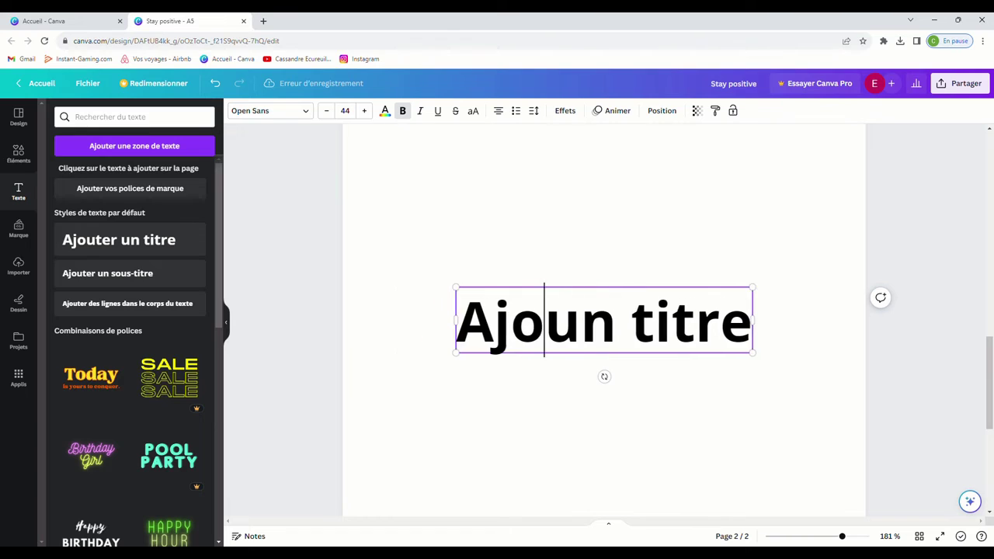
{"action": "type", "text": "Page de "}
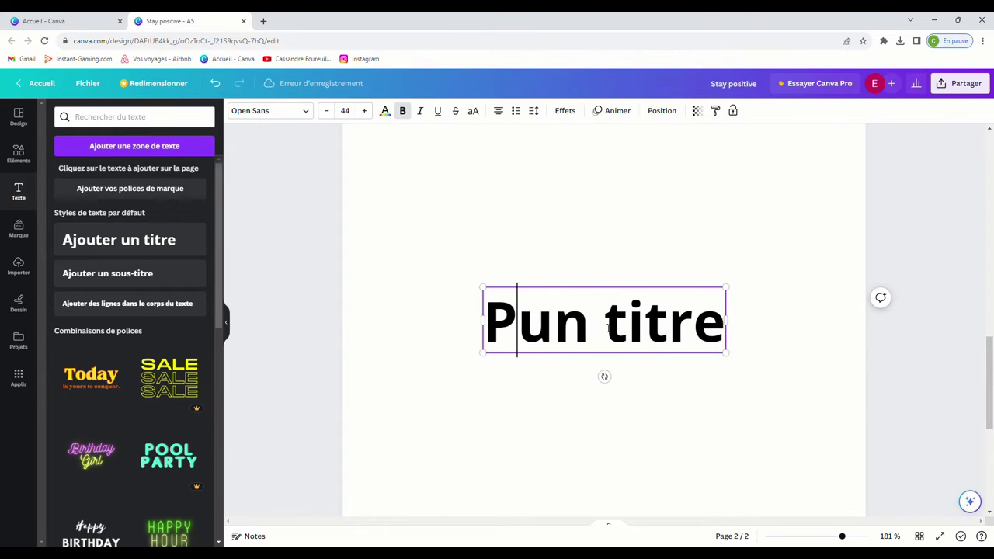
{"action": "type", "text": "garde"}
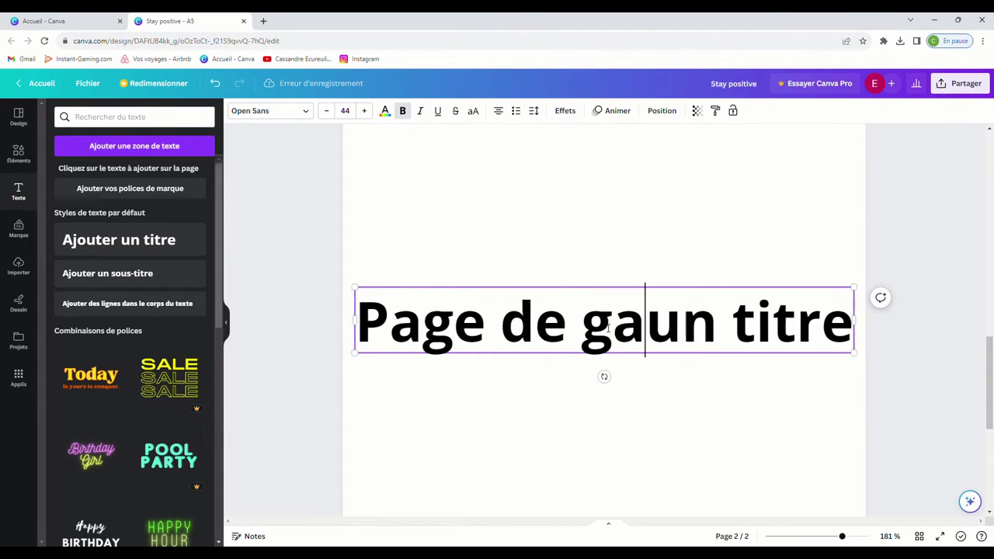
{"action": "key", "text": "Delete"}
{"action": "key", "text": "Delete"}
{"action": "key", "text": "Delete"}
{"action": "key", "text": "Delete"}
{"action": "key", "text": "Delete"}
{"action": "key", "text": "Delete"}
{"action": "key", "text": "Delete"}
{"action": "key", "text": "Delete"}
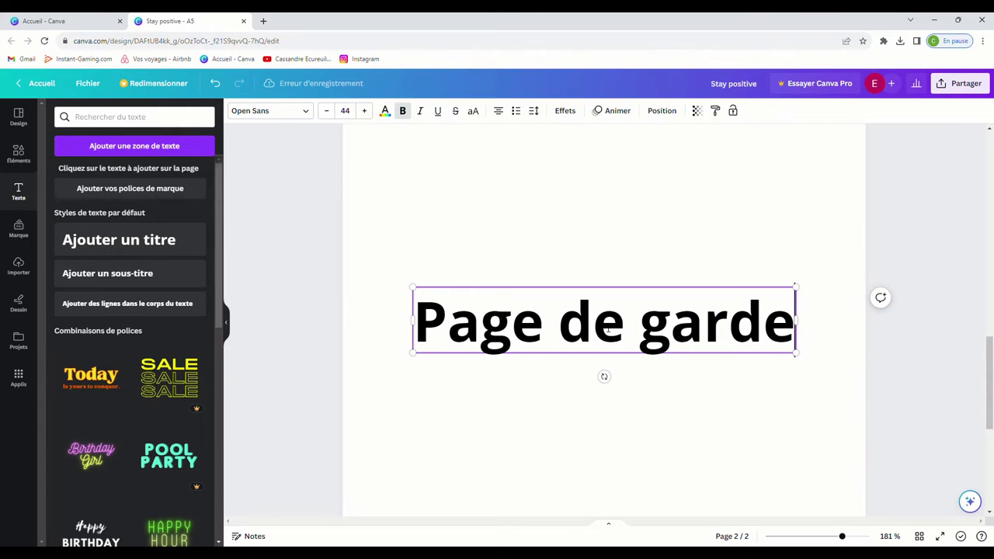
Step: Add a second line reading "Total des épargnes" below "Page de garde" in the heading
{"action": "key", "text": "Return"}
{"action": "type", "text": "To"}
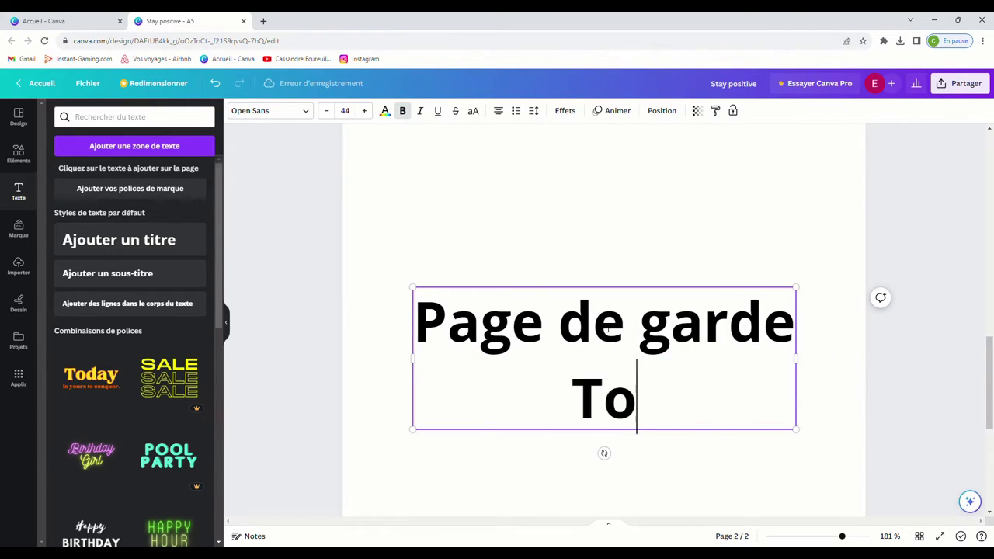
{"action": "type", "text": "tal des "}
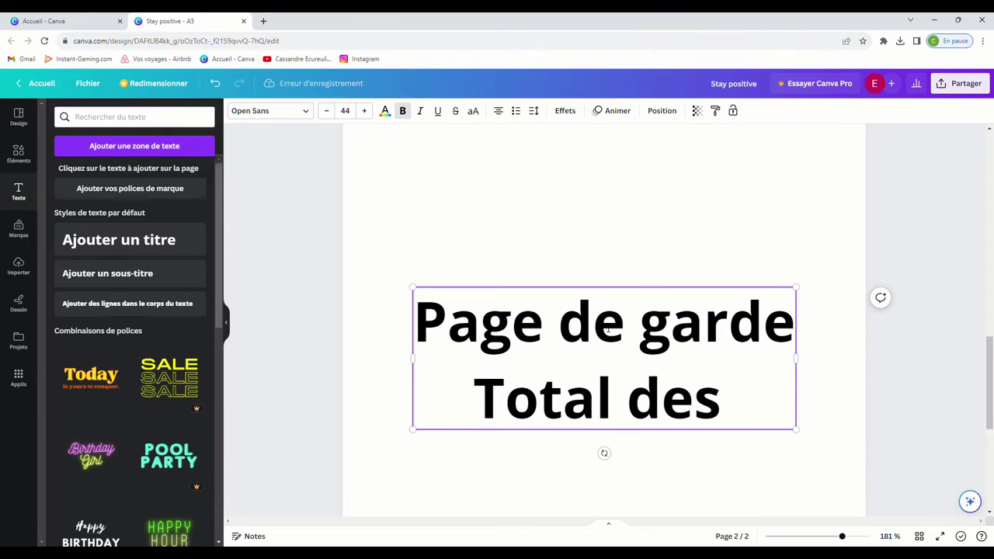
{"action": "type", "text": "épargnes"}
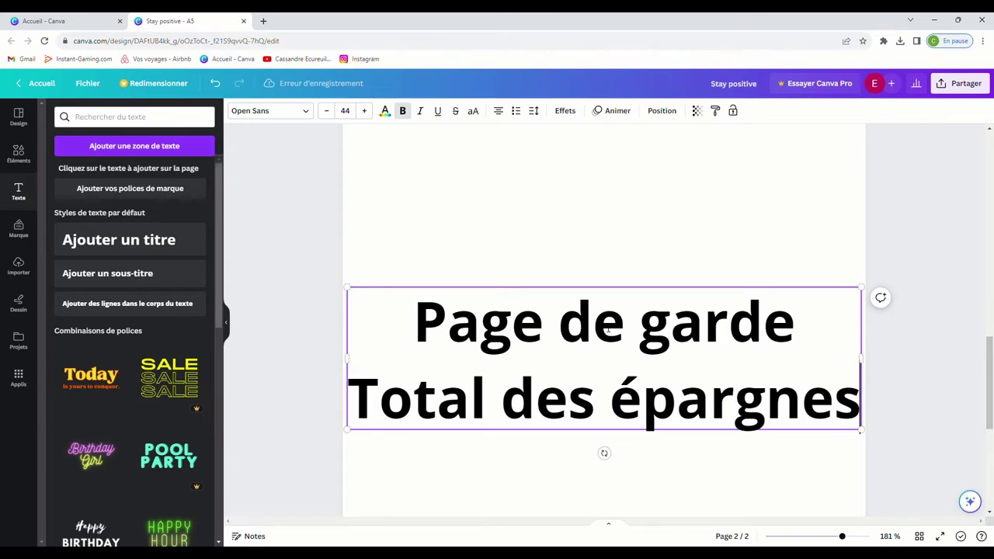
Step: Add a third line reading "Mois", with a capital M, below "Total des épargnes" in the heading
{"action": "key", "text": "Return"}
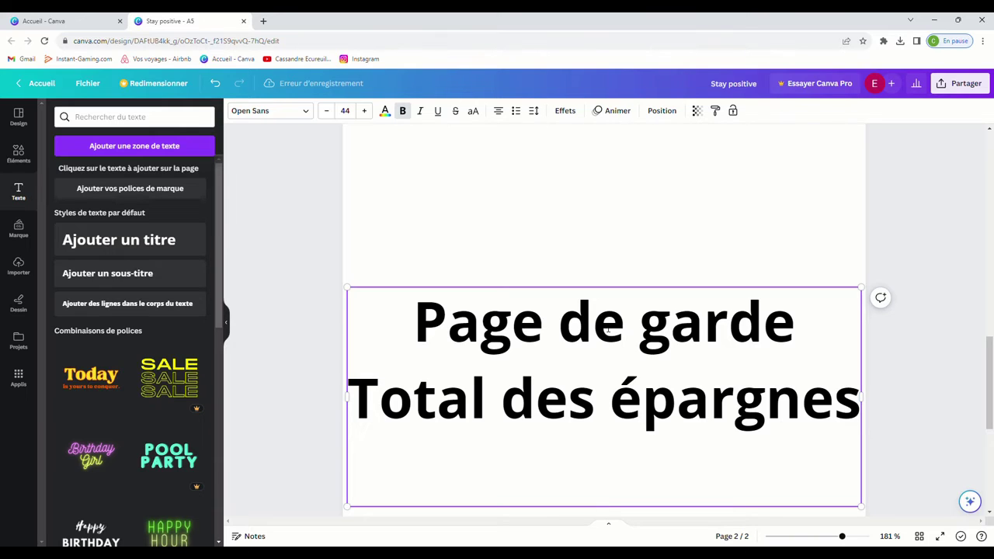
{"action": "type", "text": "mo"}
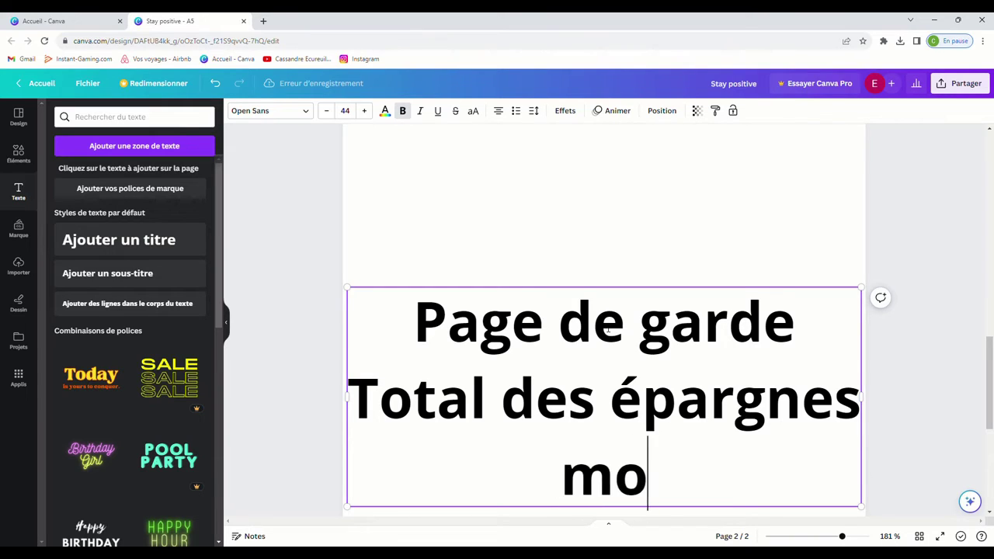
{"action": "key", "text": "BackSpace"}
{"action": "key", "text": "BackSpace"}
{"action": "type", "text": "Mois"}
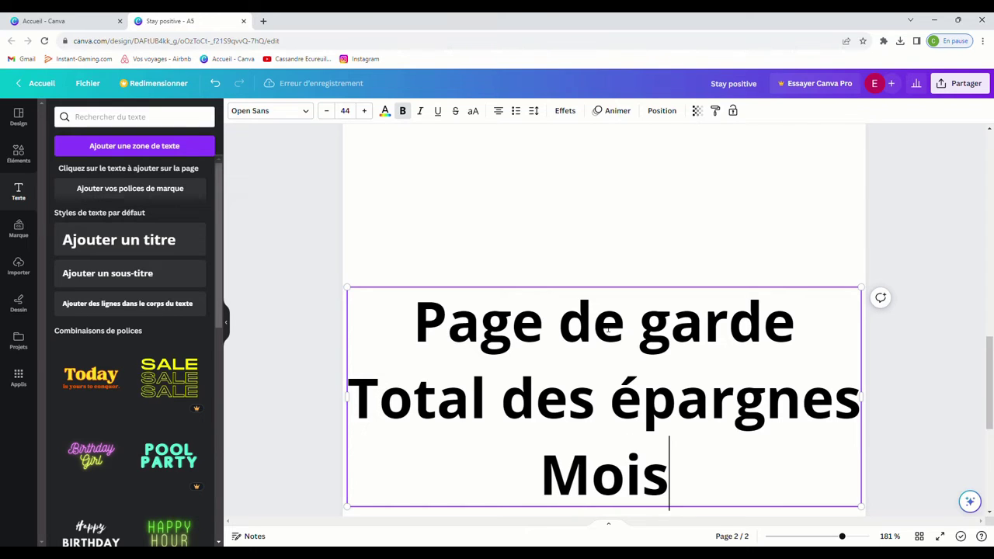
Step: Complete the page list by adding "Septembre" after "Mois" and a new line reading "Synthèse du mois"
{"action": "type", "text": " Septembre"}
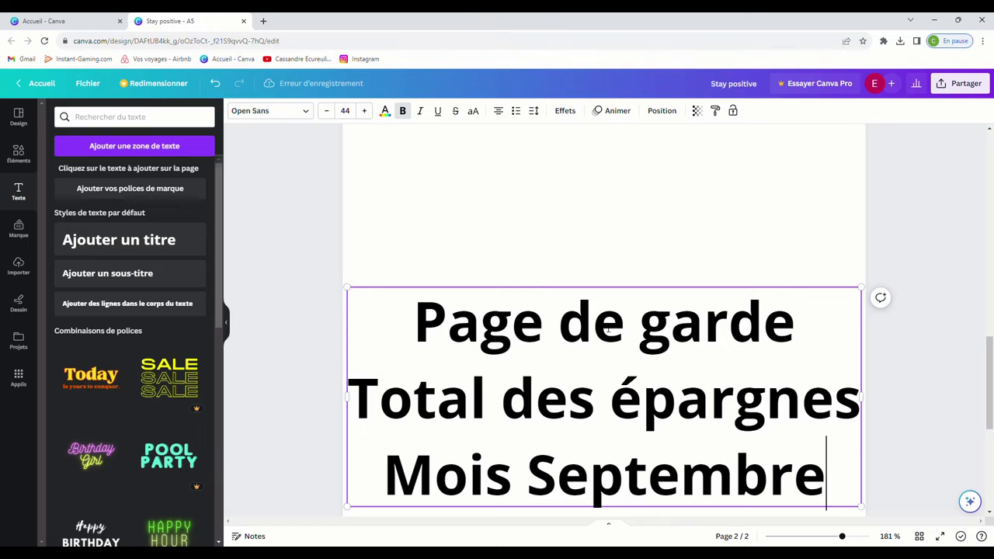
{"action": "key", "text": "Return"}
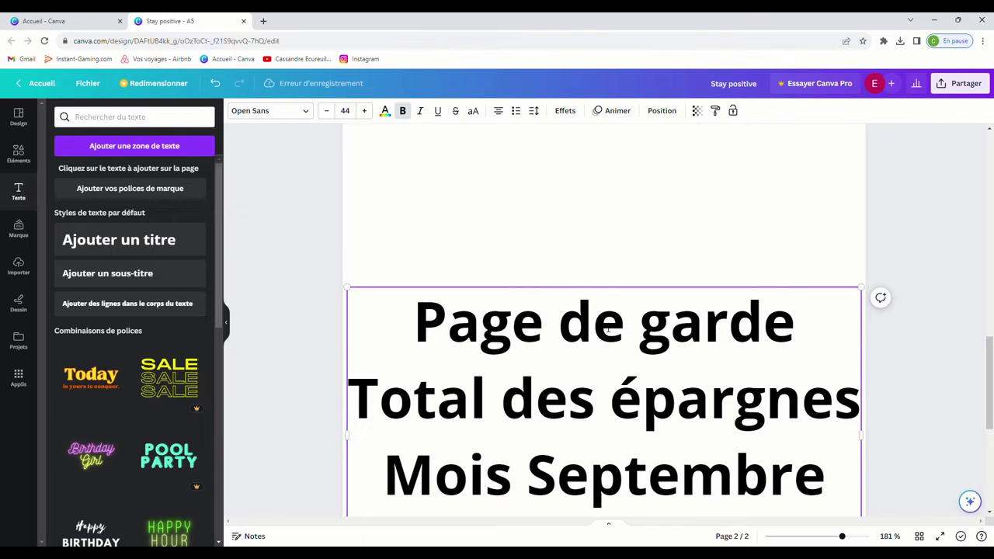
{"action": "scroll", "coordinate": [710, 271], "scroll_direction": "down", "scroll_amount": 2}
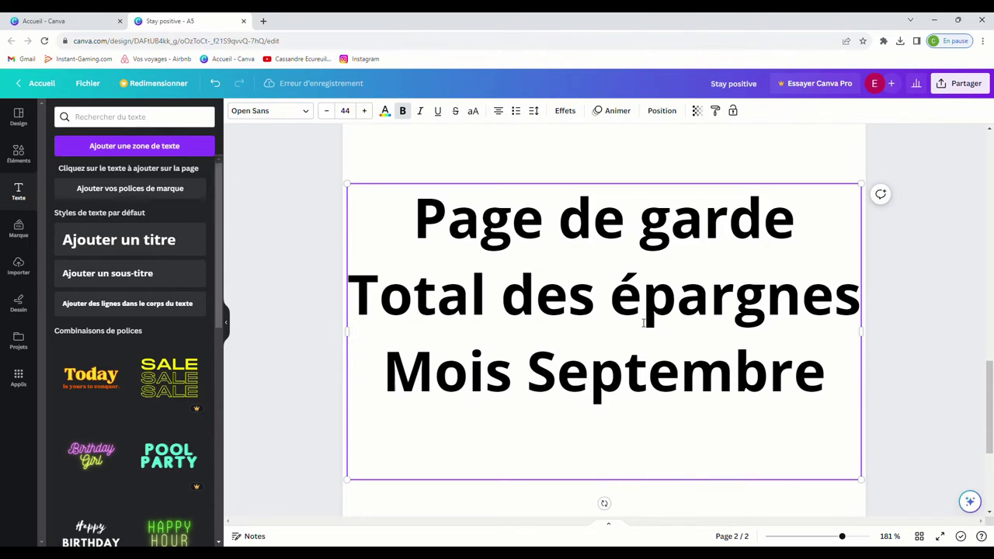
{"action": "type", "text": "Sy"}
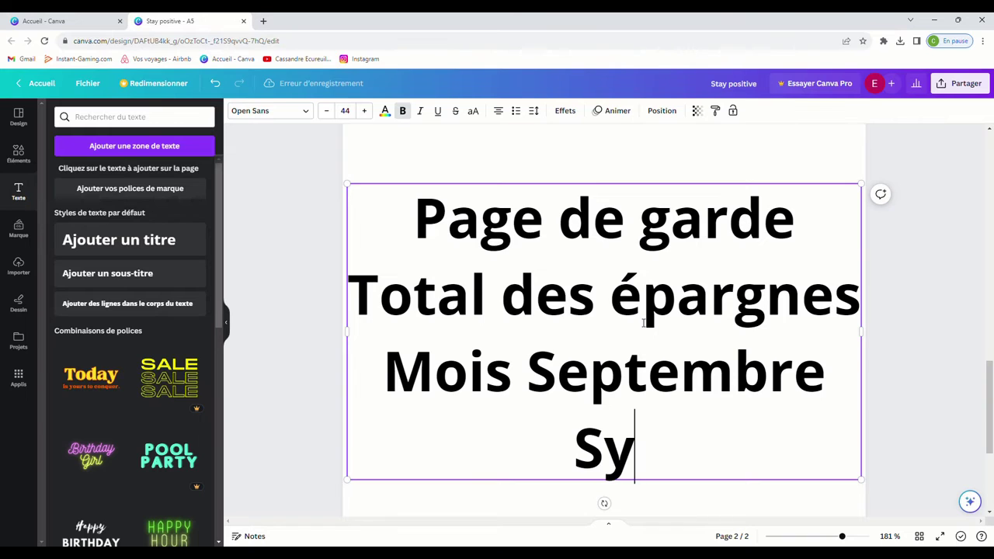
{"action": "type", "text": "nthèse "}
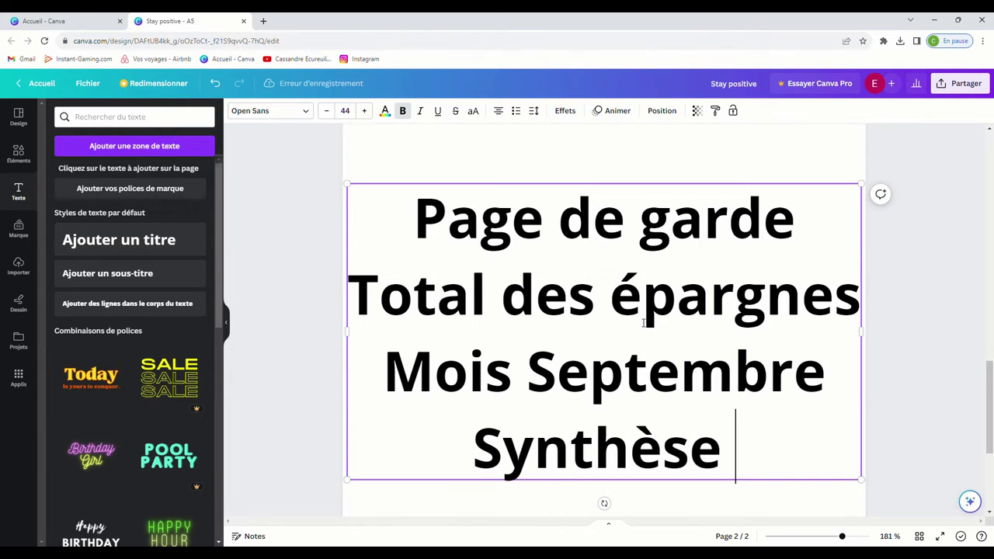
{"action": "type", "text": "du mois"}
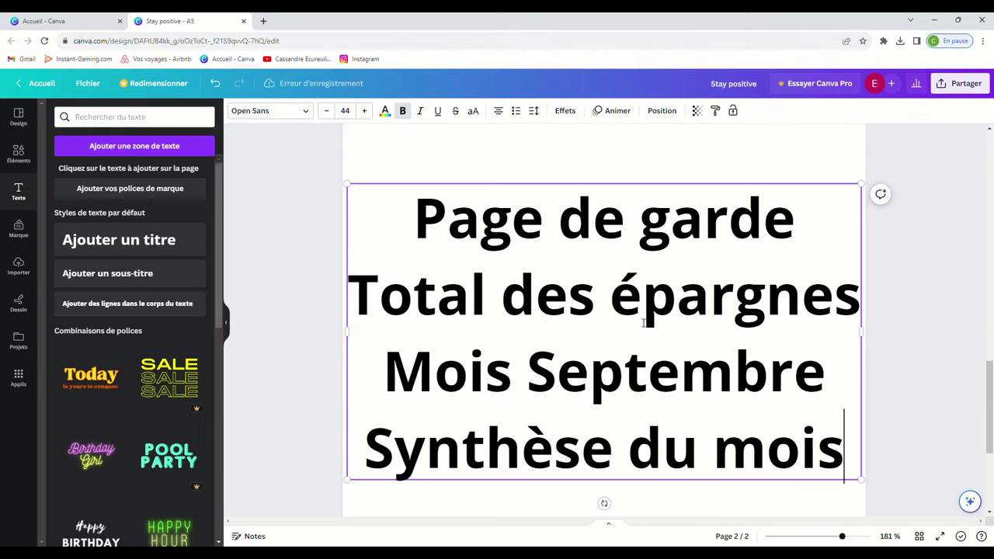
{"action": "left_click", "coordinate": [552, 151]}
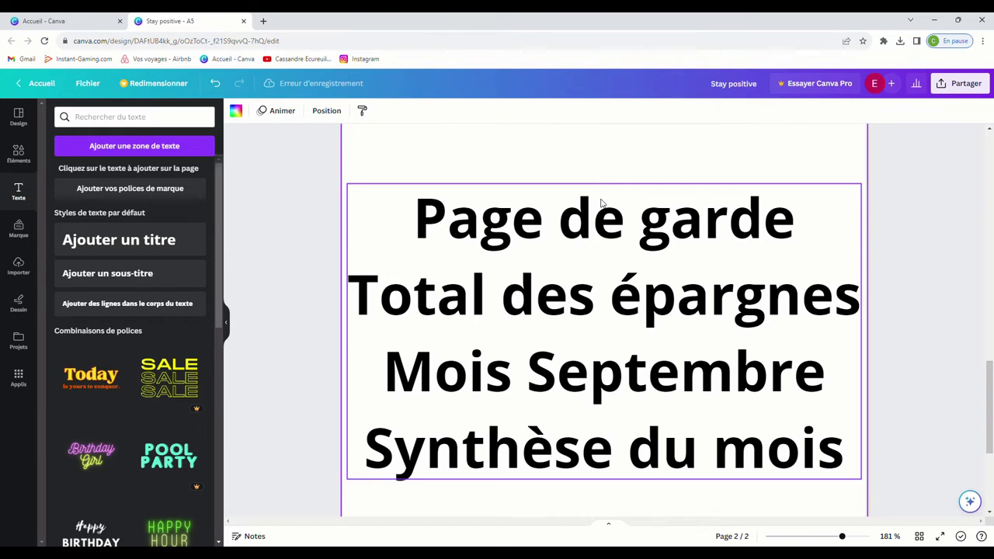
Step: Shrink the page-list text box to about font size 36,9 and reposition it within the page
{"action": "left_click", "coordinate": [548, 225]}
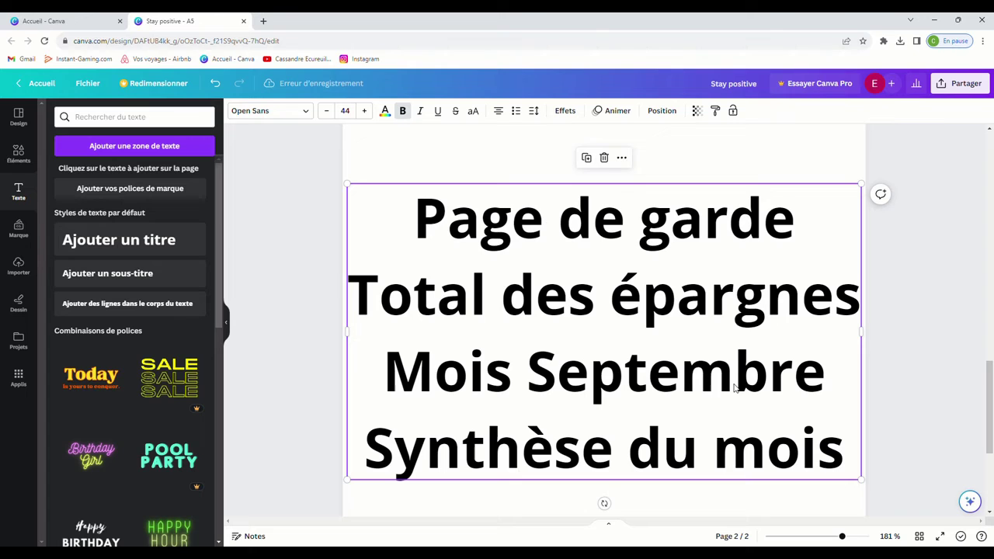
{"action": "left_click", "coordinate": [706, 487]}
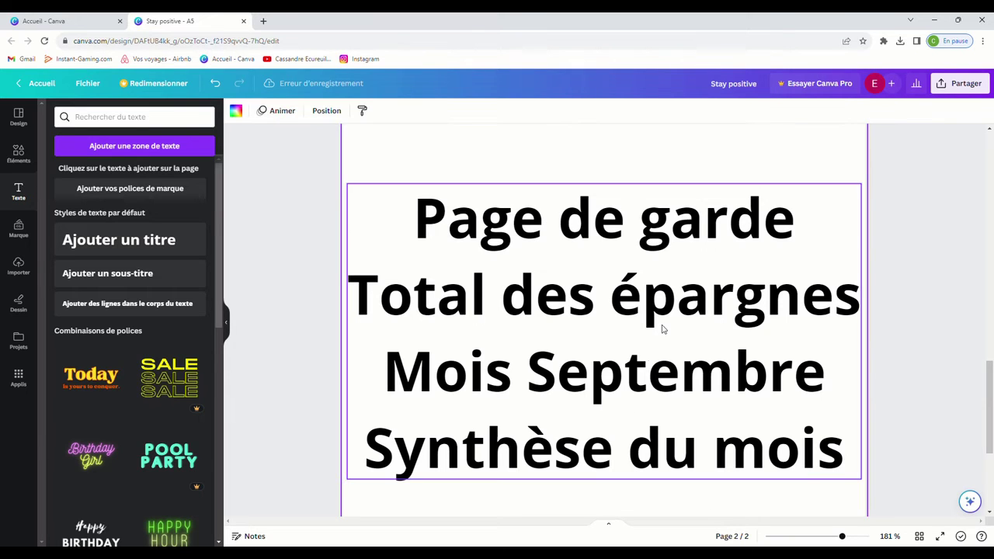
{"action": "left_click", "coordinate": [810, 222]}
{"action": "left_click_drag", "start_coordinate": [860, 185], "coordinate": [777, 231]}
{"action": "left_click_drag", "start_coordinate": [715, 252], "coordinate": [774, 271]}
{"action": "left_click_drag", "start_coordinate": [841, 536], "coordinate": [825, 536]}
Step: Duplicate the autumn-leaf "Budget Planner" cover page
{"action": "scroll", "coordinate": [681, 197], "scroll_direction": "up", "scroll_amount": 5}
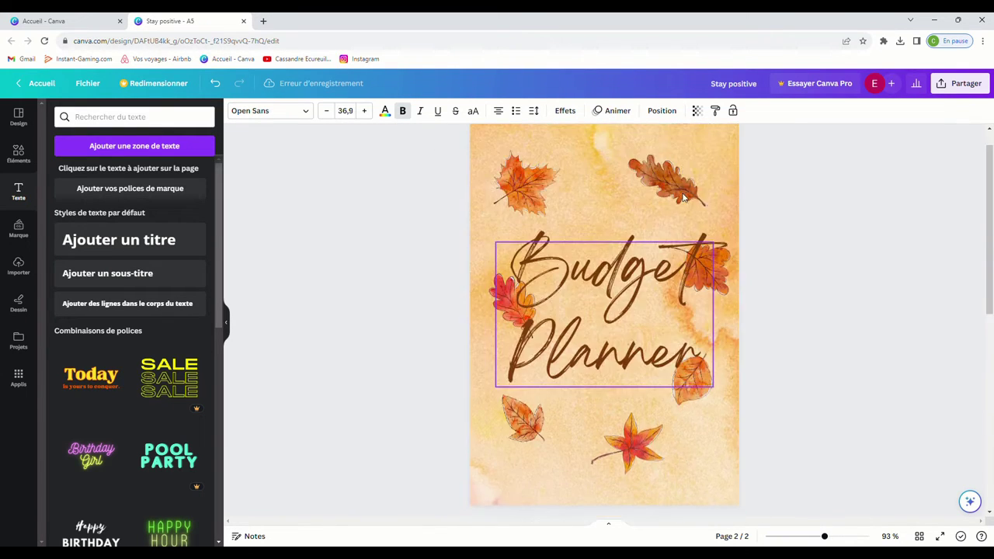
{"action": "scroll", "coordinate": [681, 196], "scroll_direction": "down", "scroll_amount": 5}
{"action": "scroll", "coordinate": [675, 284], "scroll_direction": "up", "scroll_amount": 2}
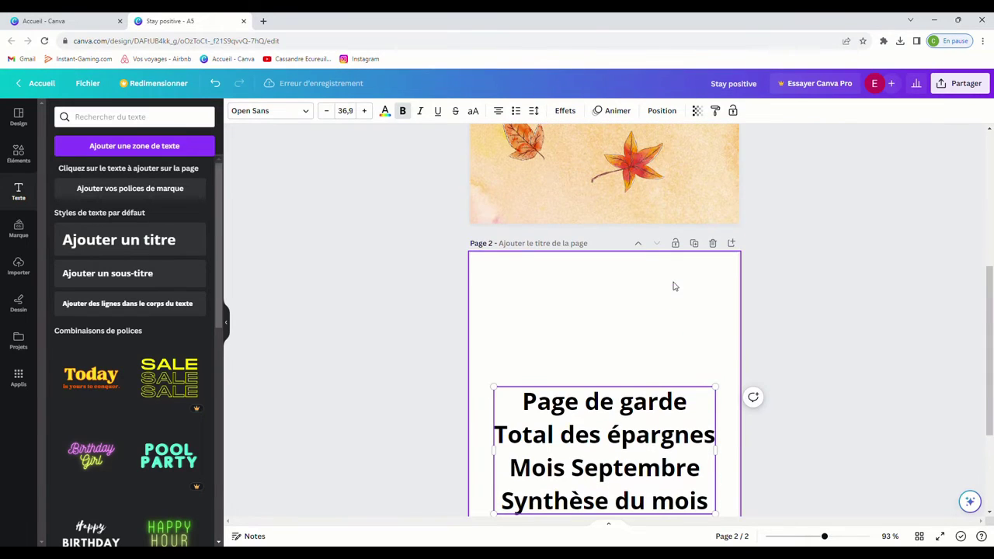
{"action": "scroll", "coordinate": [679, 377], "scroll_direction": "up", "scroll_amount": 3}
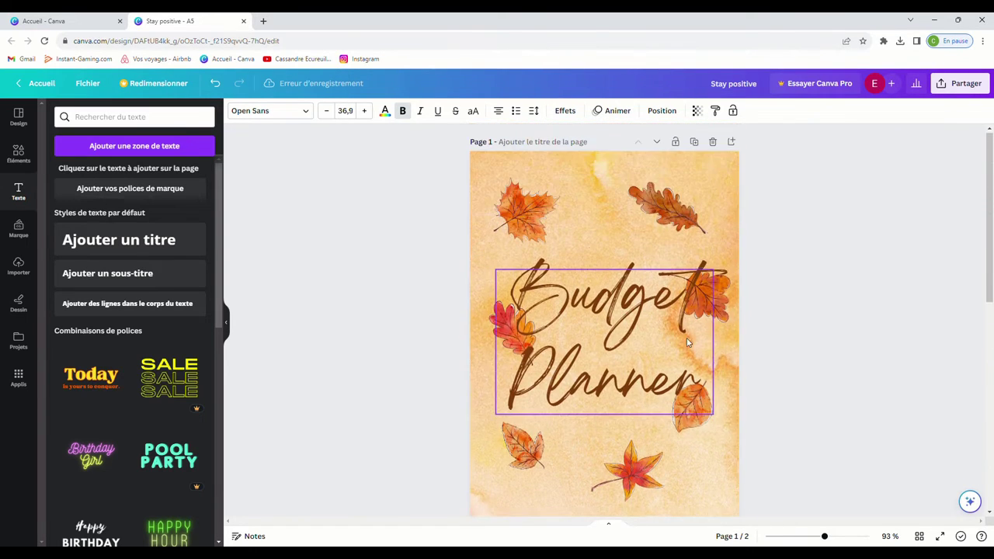
{"action": "left_click", "coordinate": [695, 142]}
{"action": "scroll", "coordinate": [696, 143], "scroll_direction": "down", "scroll_amount": 1}
Step: Widen the "Budget Planner" title's text box on both sides on the duplicated page
{"action": "left_click", "coordinate": [621, 289]}
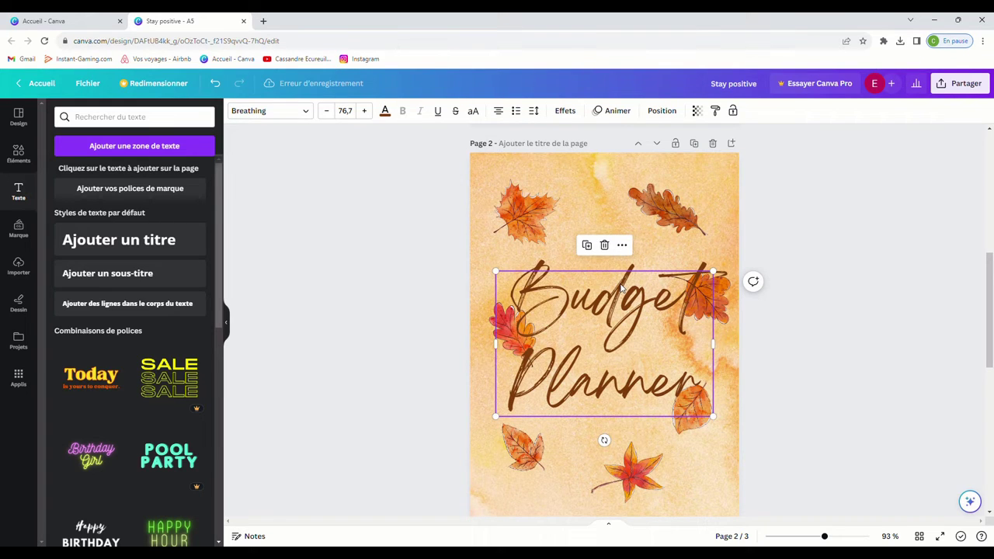
{"action": "mouse_move", "coordinate": [498, 348]}
{"action": "left_mouse_down"}
{"action": "mouse_move", "coordinate": [468, 344]}
{"action": "mouse_move", "coordinate": [500, 348]}
{"action": "mouse_move", "coordinate": [487, 347]}
{"action": "left_mouse_up"}
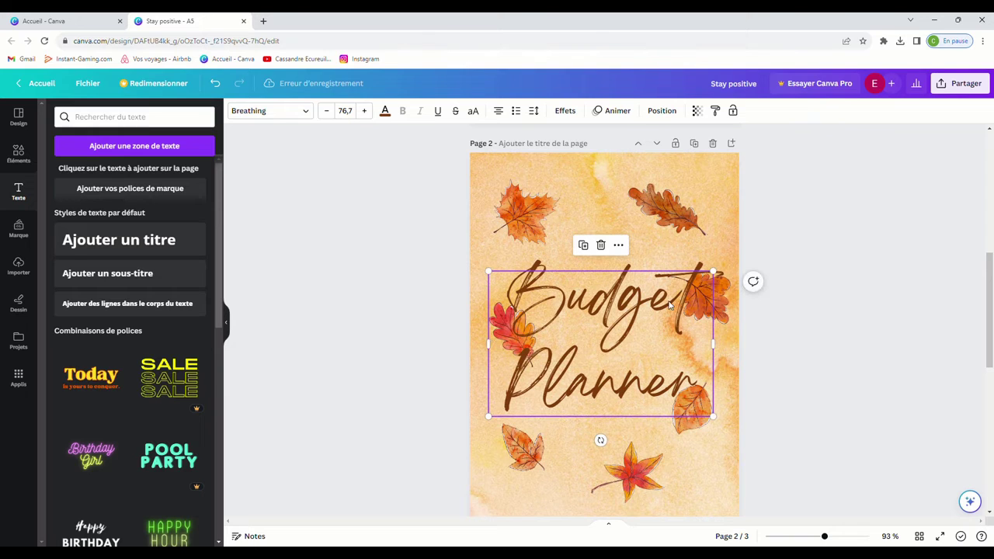
{"action": "left_click_drag", "start_coordinate": [720, 344], "coordinate": [731, 346]}
{"action": "double_click", "coordinate": [583, 382]}
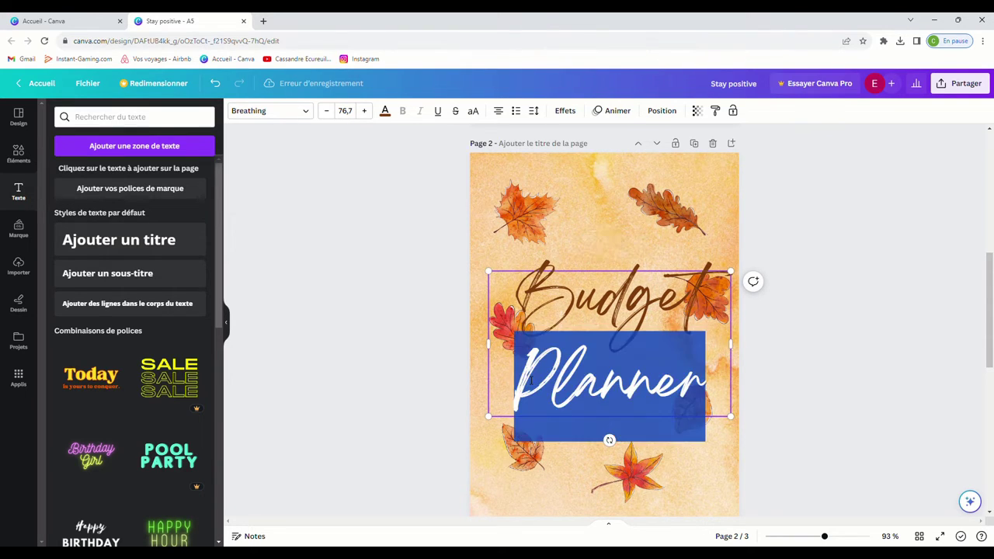
{"action": "left_click", "coordinate": [519, 381]}
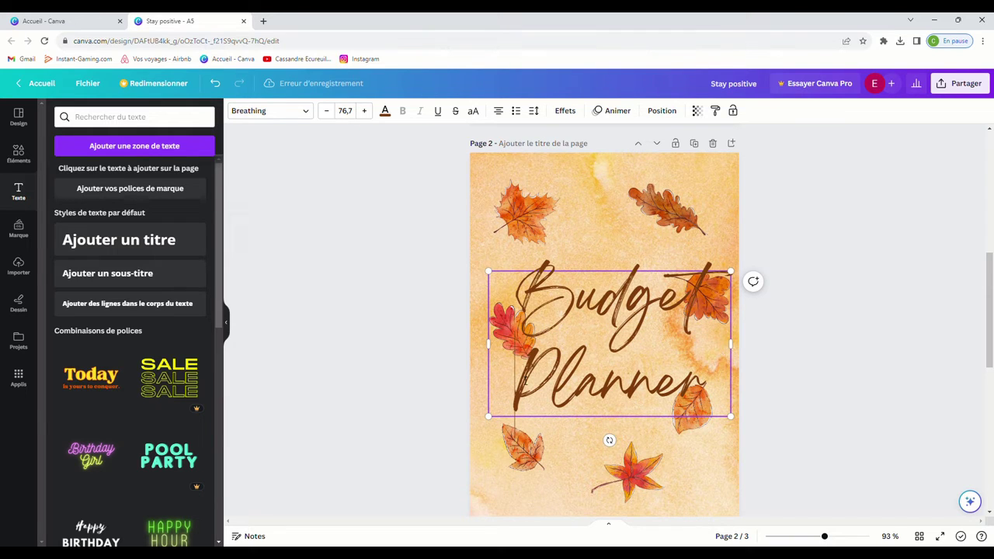
Step: Reduce the duplicated page's whole "Budget Planner" title to font size 43,7
{"action": "left_click_drag", "start_coordinate": [517, 303], "coordinate": [702, 384]}
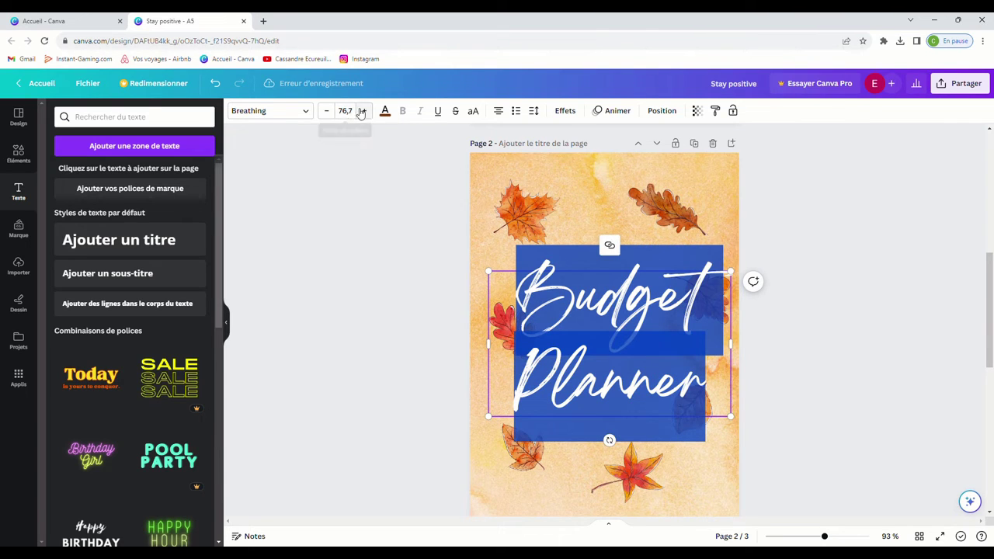
{"action": "left_click", "coordinate": [327, 111]}
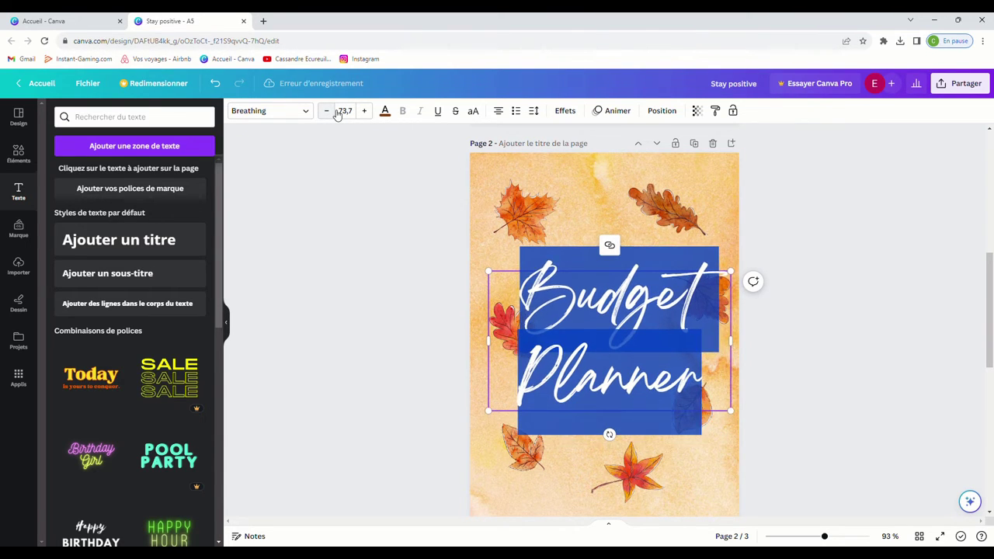
{"action": "left_click", "coordinate": [327, 111]}
{"action": "left_click", "coordinate": [336, 111]}
{"action": "left_click", "coordinate": [335, 111]}
{"action": "left_click", "coordinate": [335, 111]}
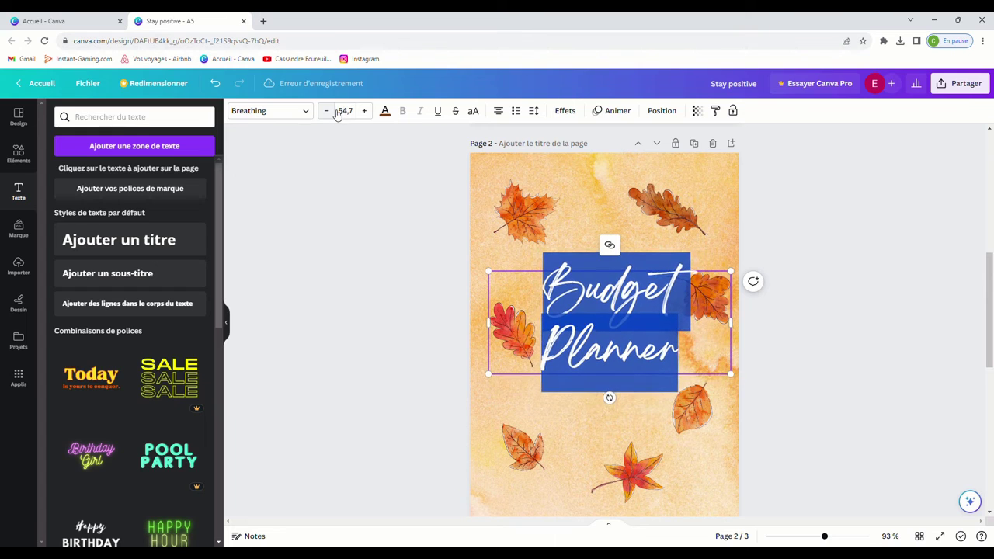
{"action": "left_click", "coordinate": [335, 111]}
{"action": "left_click", "coordinate": [336, 111]}
{"action": "left_click", "coordinate": [335, 111]}
{"action": "left_click", "coordinate": [714, 290]}
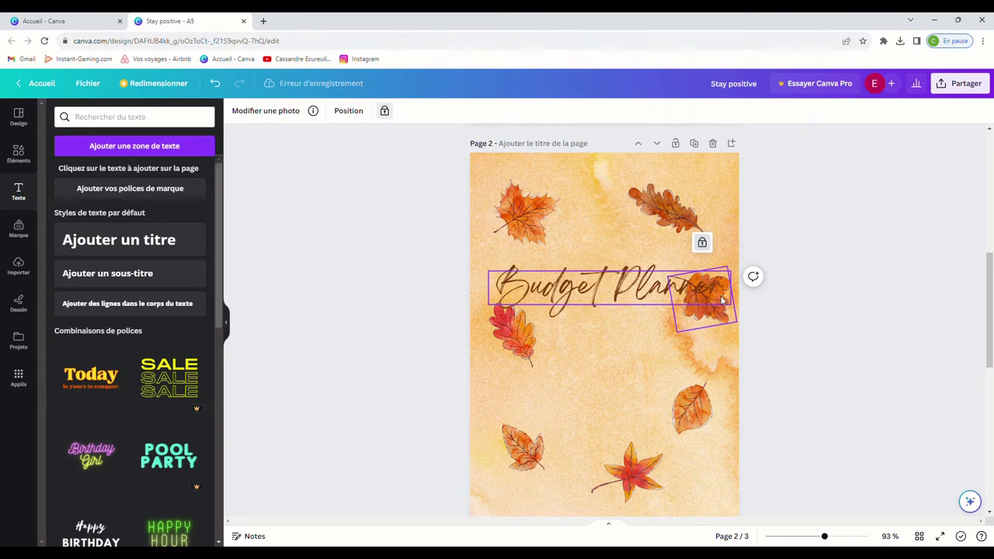
{"action": "left_click", "coordinate": [714, 290]}
{"action": "double_click", "coordinate": [694, 288]}
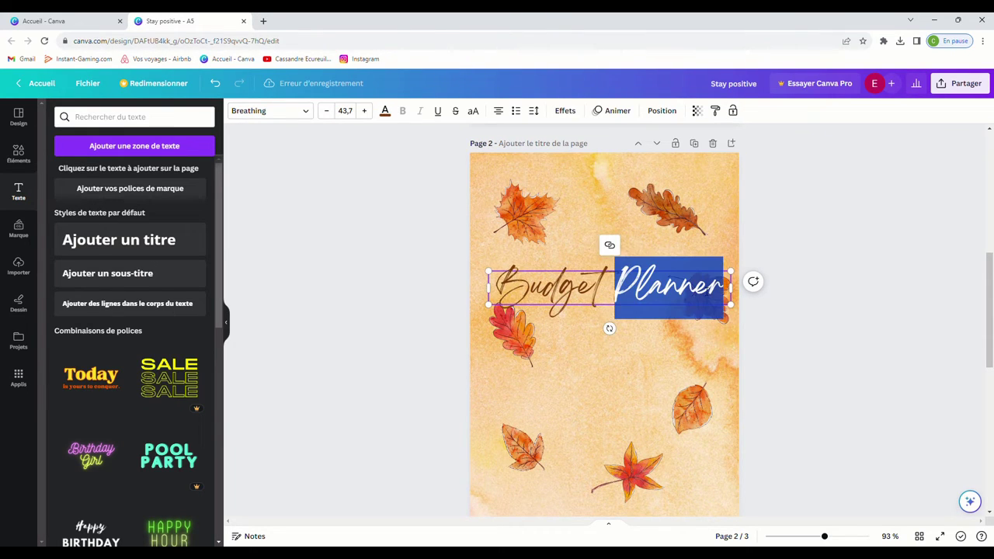
{"action": "key", "text": "BackSpace"}
{"action": "key", "text": "BackSpace"}
{"action": "key", "text": "BackSpace"}
{"action": "key", "text": "BackSpace"}
{"action": "key", "text": "BackSpace"}
{"action": "key", "text": "BackSpace"}
{"action": "key", "text": "BackSpace"}
{"action": "key", "text": "BackSpace"}
{"action": "scroll", "coordinate": [703, 290], "scroll_direction": "up", "scroll_amount": 1}
{"action": "left_click", "coordinate": [702, 291]}
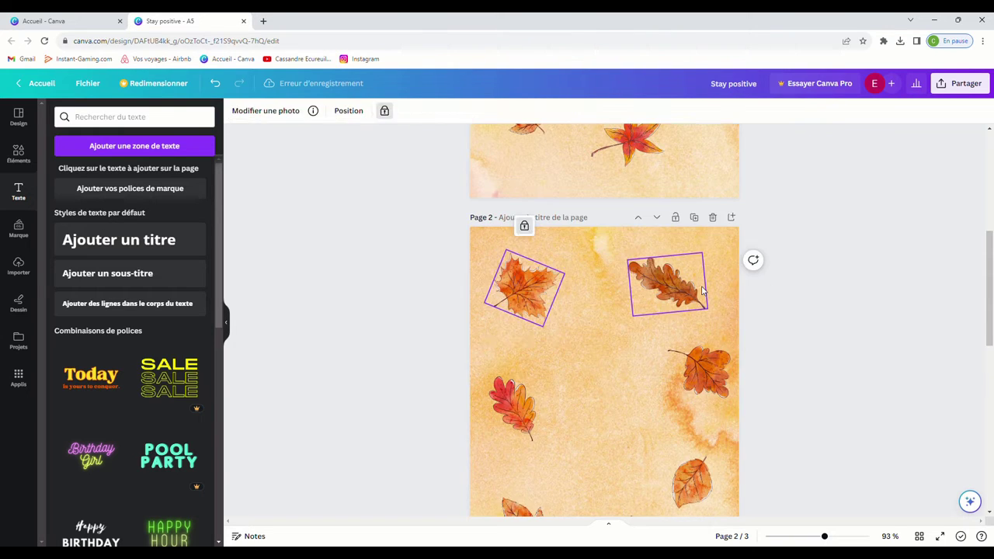
{"action": "key", "text": "t"}
{"action": "scroll", "coordinate": [702, 290], "scroll_direction": "up", "scroll_amount": 1}
{"action": "left_click", "coordinate": [546, 413]}
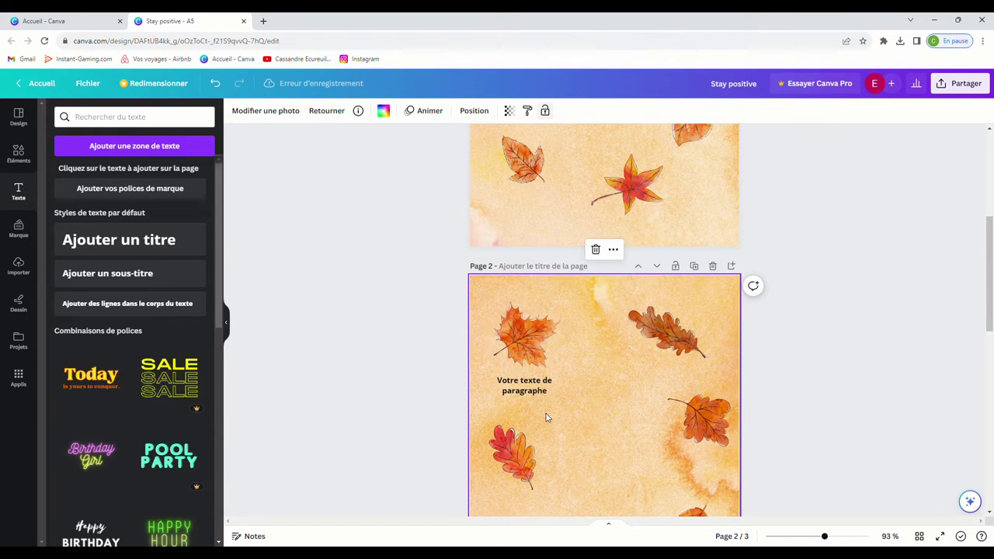
{"action": "left_click", "coordinate": [215, 84]}
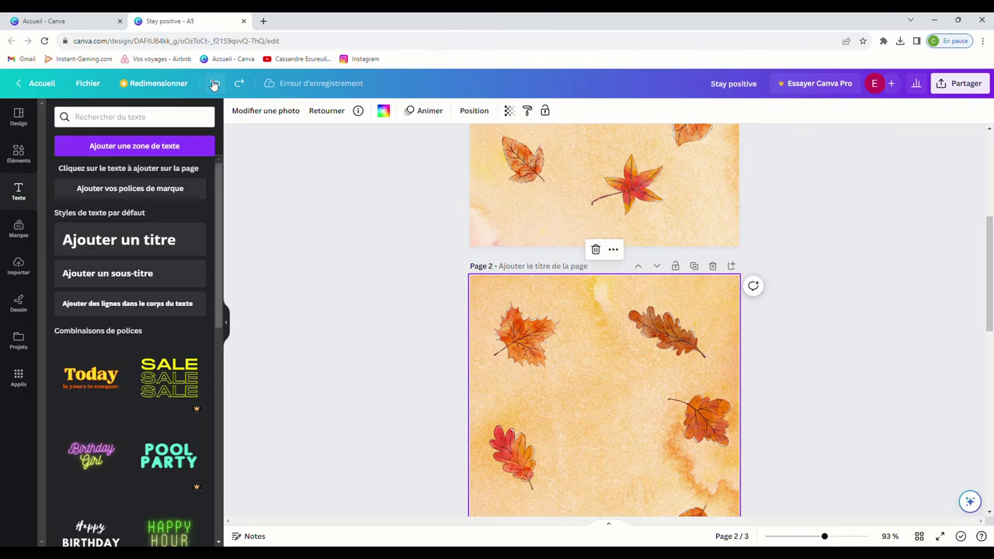
{"action": "left_click", "coordinate": [215, 84]}
{"action": "left_click", "coordinate": [215, 84]}
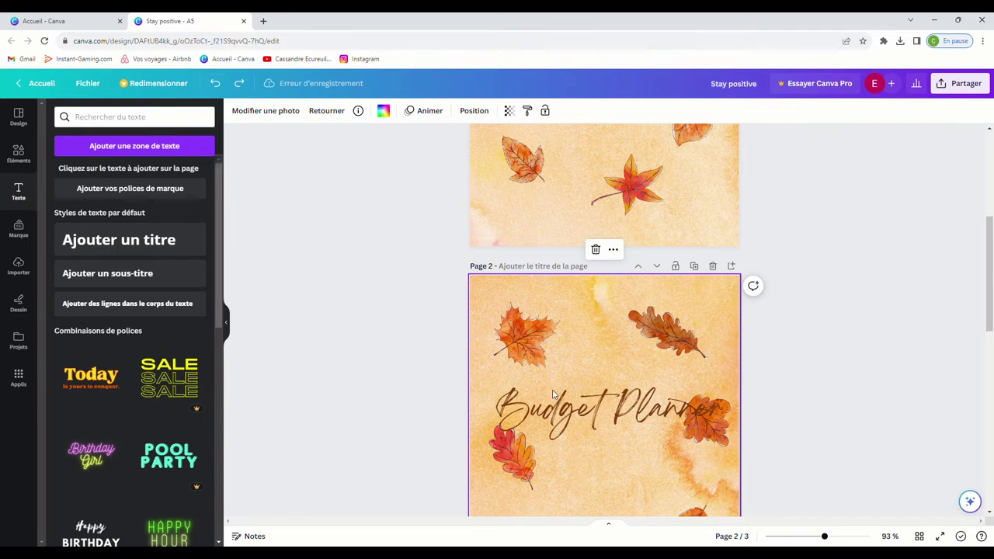
Step: Replace the duplicated page's "Budget Planner" title text with "Total des épargnes"
{"action": "left_click", "coordinate": [630, 417]}
{"action": "left_click_drag", "start_coordinate": [630, 416], "coordinate": [708, 418]}
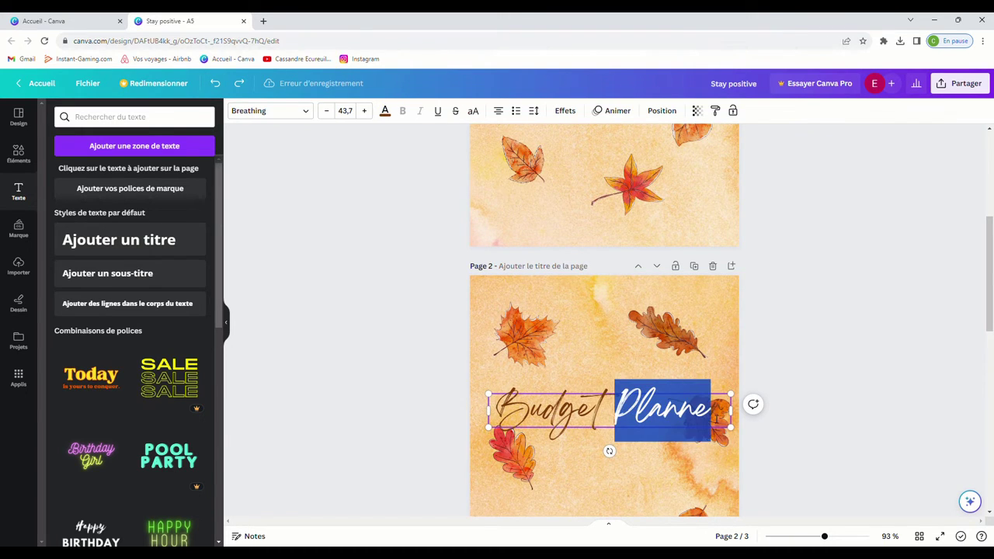
{"action": "key", "text": "BackSpace"}
{"action": "key", "text": "Delete"}
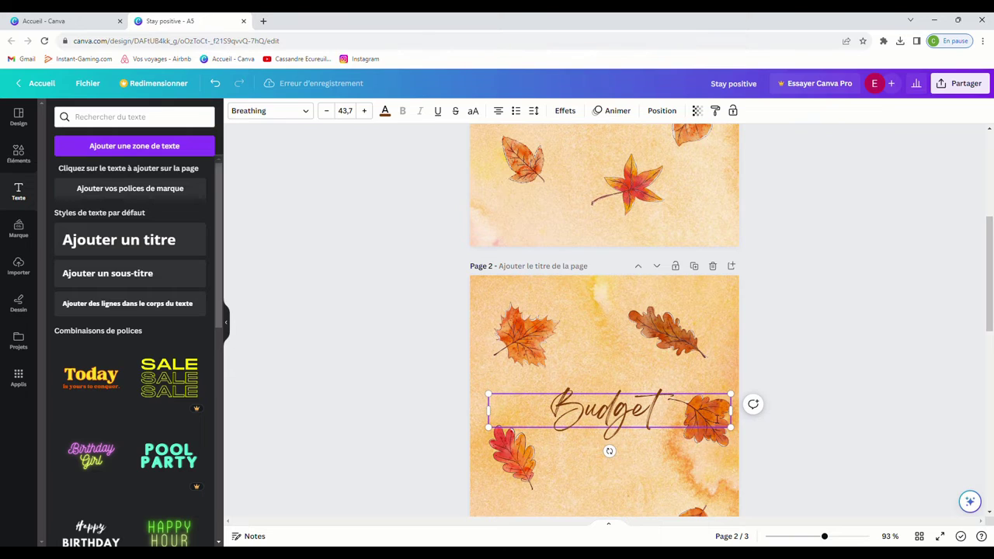
{"action": "key", "text": "BackSpace"}
{"action": "key", "text": "BackSpace"}
{"action": "key", "text": "BackSpace"}
{"action": "key", "text": "BackSpace"}
{"action": "key", "text": "BackSpace"}
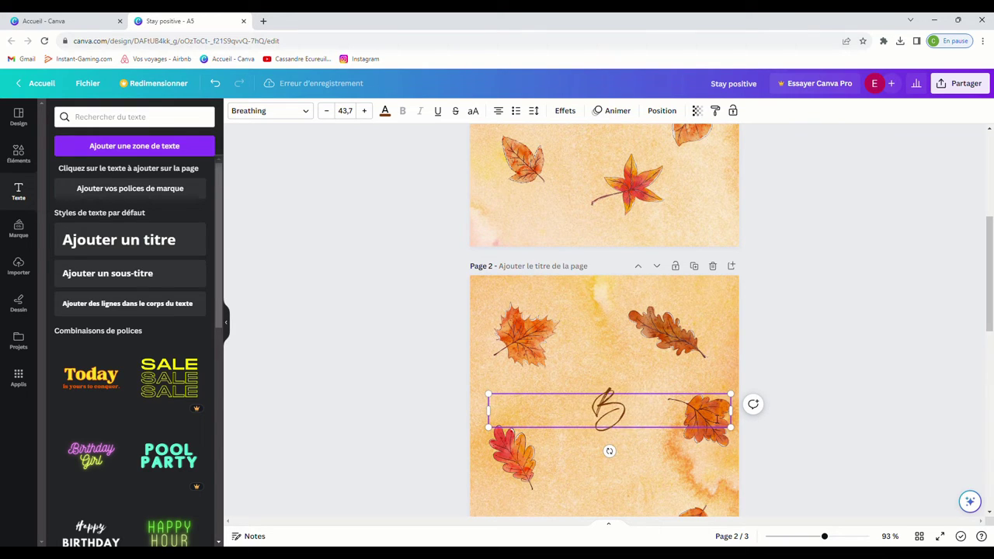
{"action": "key", "text": "BackSpace"}
{"action": "type", "text": "T"}
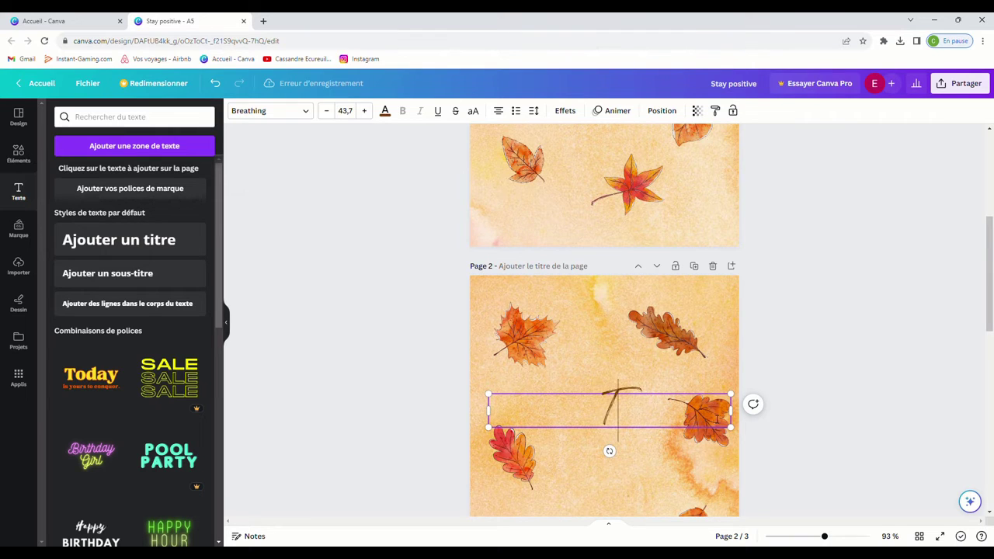
{"action": "type", "text": "otal des"}
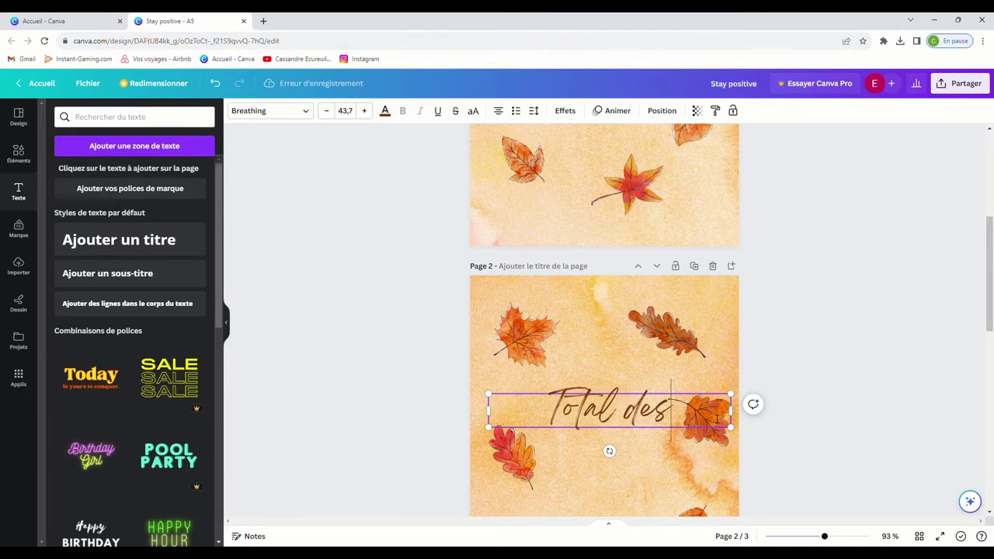
{"action": "type", "text": " épargnes"}
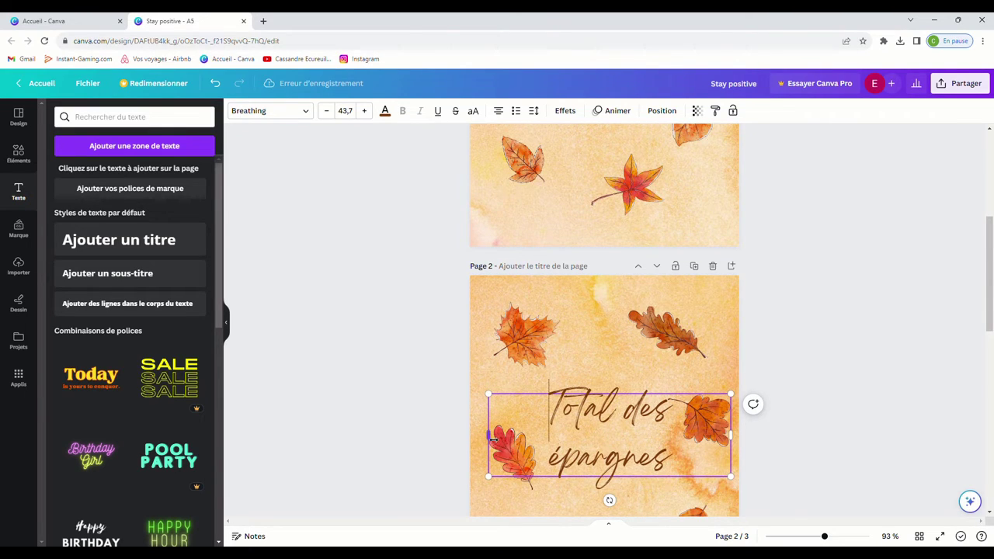
Step: Widen the "Total des épargnes" text box to fit one line and move it to the page's upper edge, horizontally centred
{"action": "left_click_drag", "start_coordinate": [488, 435], "coordinate": [467, 435]}
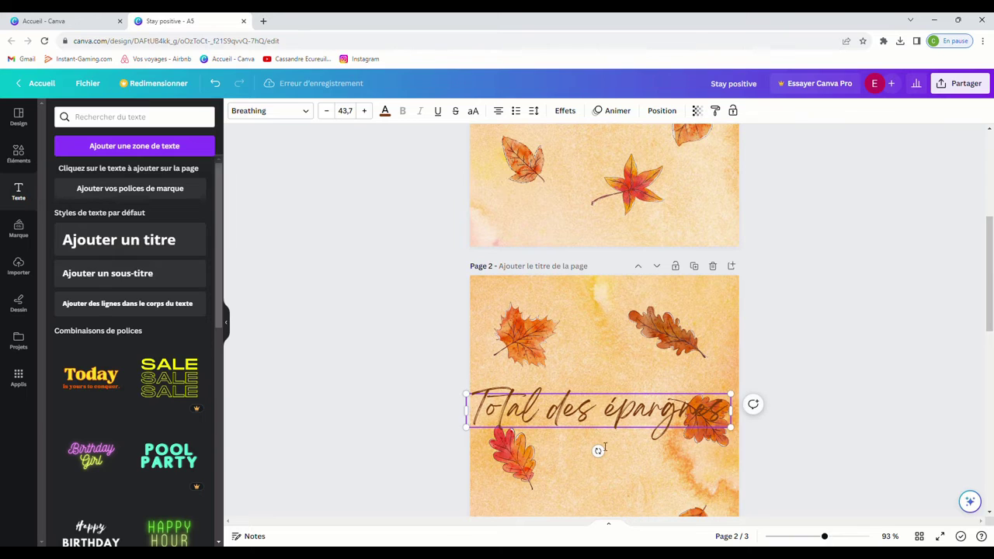
{"action": "left_click", "coordinate": [633, 380]}
{"action": "left_click", "coordinate": [633, 406]}
{"action": "left_click_drag", "start_coordinate": [634, 406], "coordinate": [642, 303]}
{"action": "left_click", "coordinate": [675, 351]}
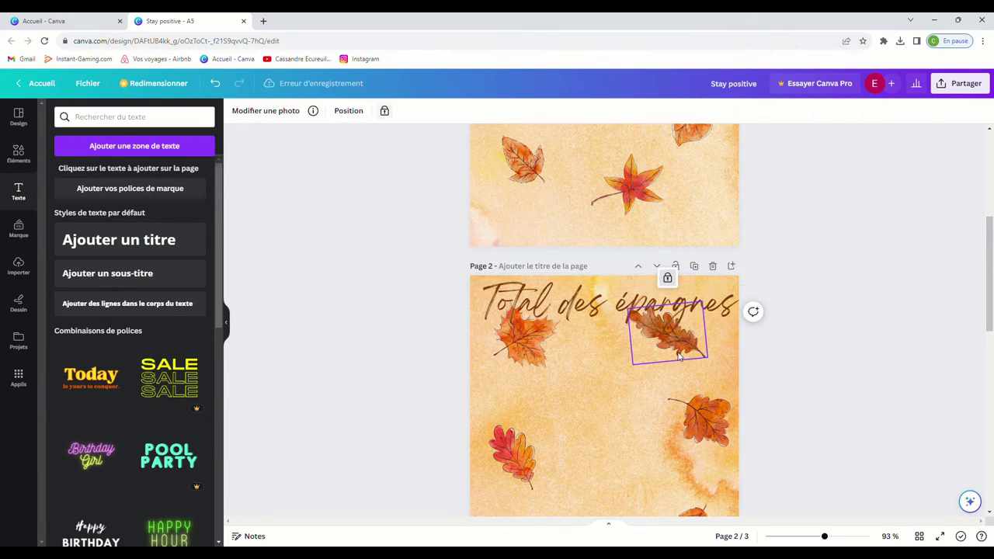
{"action": "left_click_drag", "start_coordinate": [596, 309], "coordinate": [593, 309]}
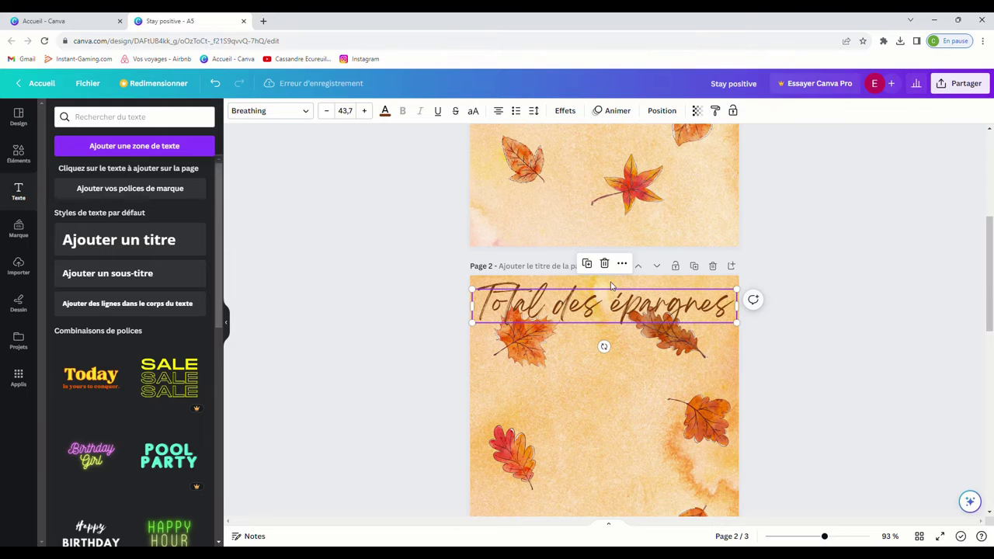
Step: Recolour the "Total des épargnes" title with the darkest maroon (#451413) from the photo colours
{"action": "left_click", "coordinate": [384, 111]}
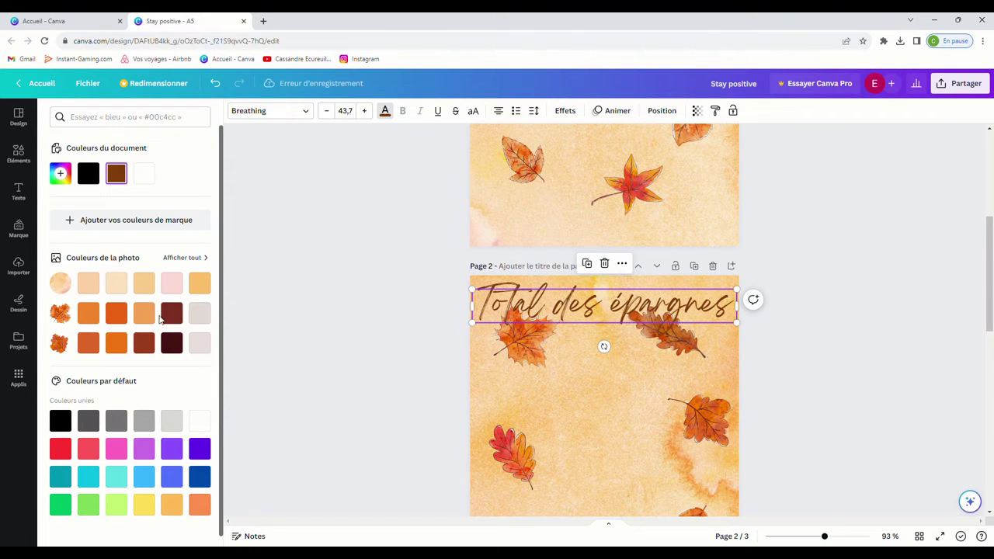
{"action": "left_click", "coordinate": [172, 342]}
{"action": "left_click", "coordinate": [807, 371]}
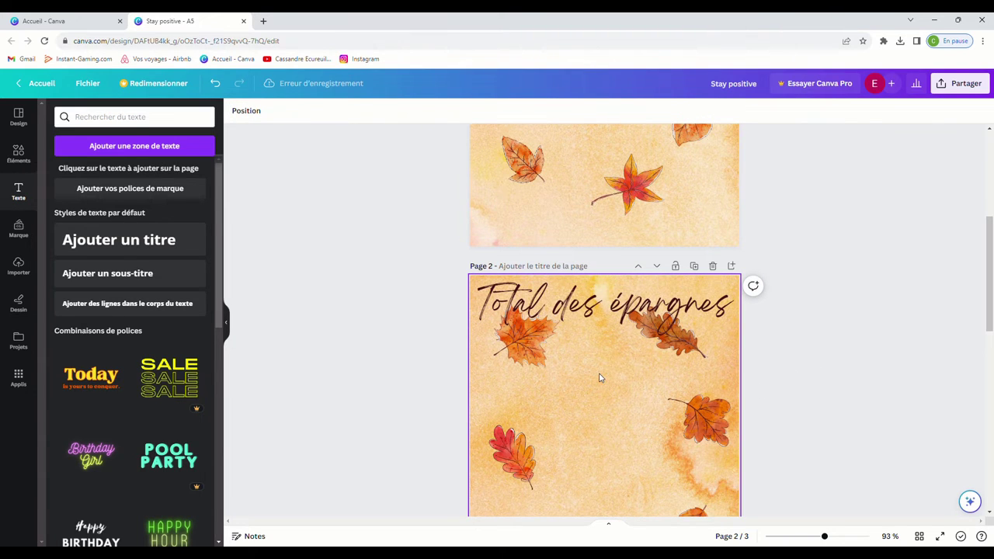
Step: Shift the brown oak leaf beneath the title slightly left and down, and lock it in place
{"action": "left_click", "coordinate": [693, 358]}
{"action": "mouse_move", "coordinate": [691, 348]}
{"action": "left_mouse_down"}
{"action": "mouse_move", "coordinate": [702, 365]}
{"action": "mouse_move", "coordinate": [711, 351]}
{"action": "mouse_move", "coordinate": [677, 359]}
{"action": "left_mouse_up"}
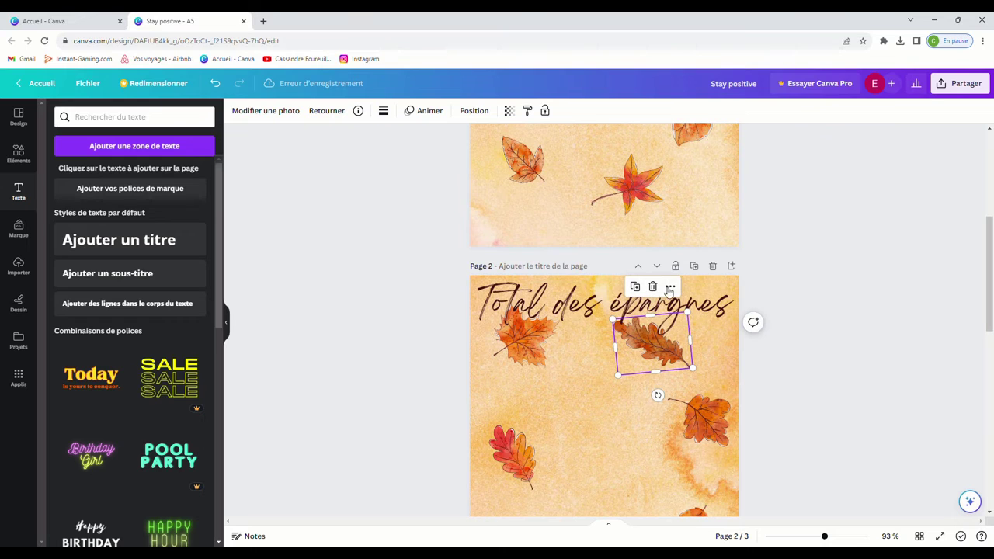
{"action": "left_click", "coordinate": [669, 288]}
{"action": "left_click", "coordinate": [687, 354]}
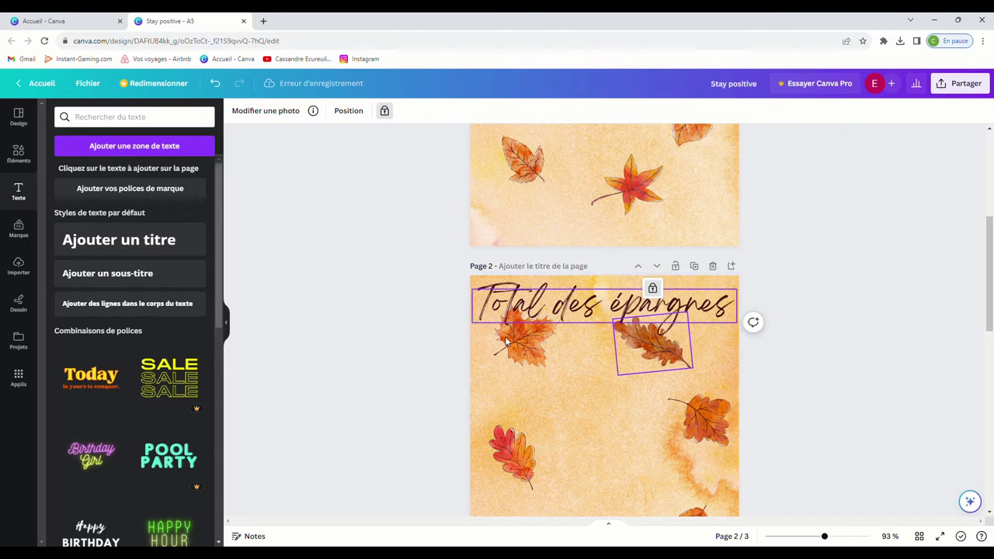
{"action": "left_click", "coordinate": [508, 310]}
{"action": "scroll", "coordinate": [880, 366], "scroll_direction": "down", "scroll_amount": 2}
{"action": "scroll", "coordinate": [917, 357], "scroll_direction": "up", "scroll_amount": 1}
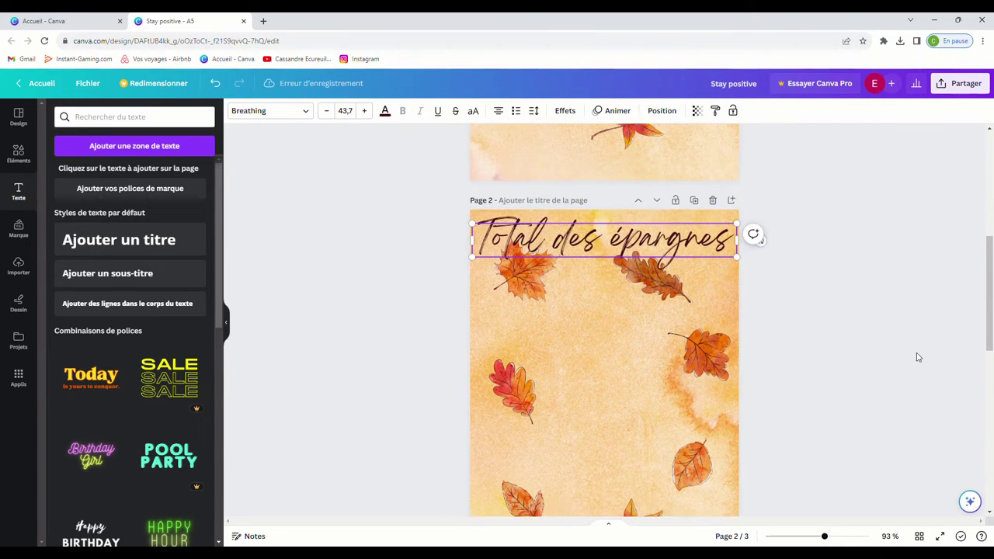
{"action": "scroll", "coordinate": [917, 357], "scroll_direction": "up", "scroll_amount": 1}
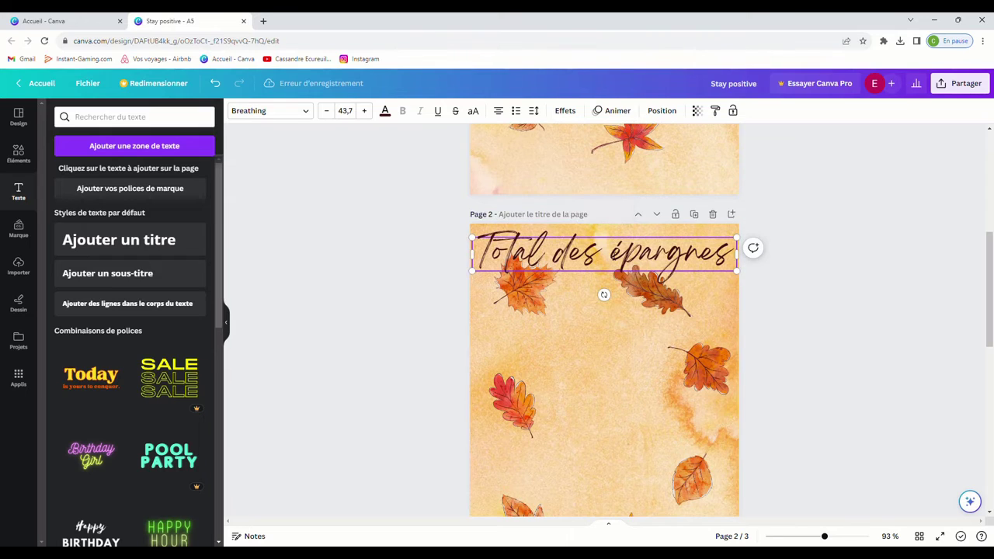
{"action": "left_click", "coordinate": [540, 402]}
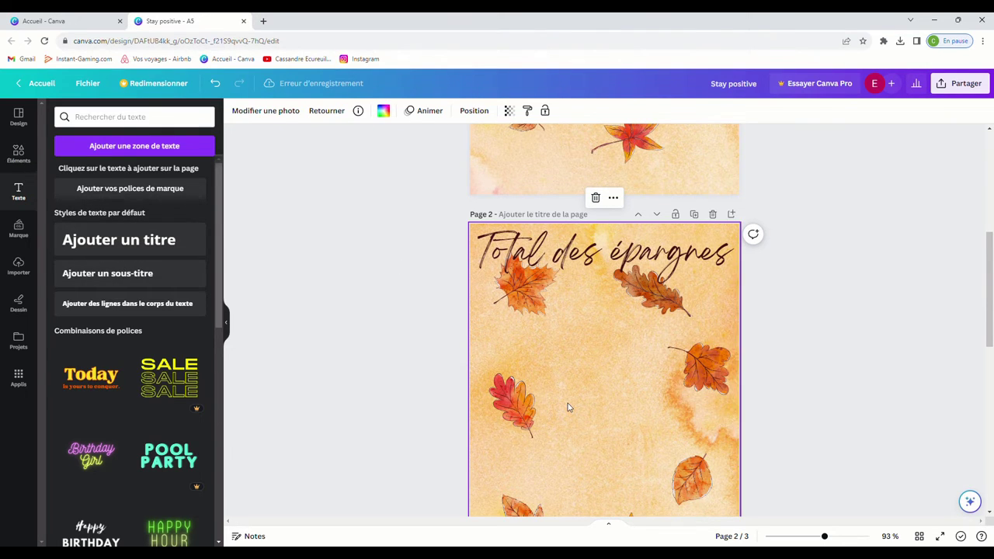
{"action": "left_click", "coordinate": [125, 121]}
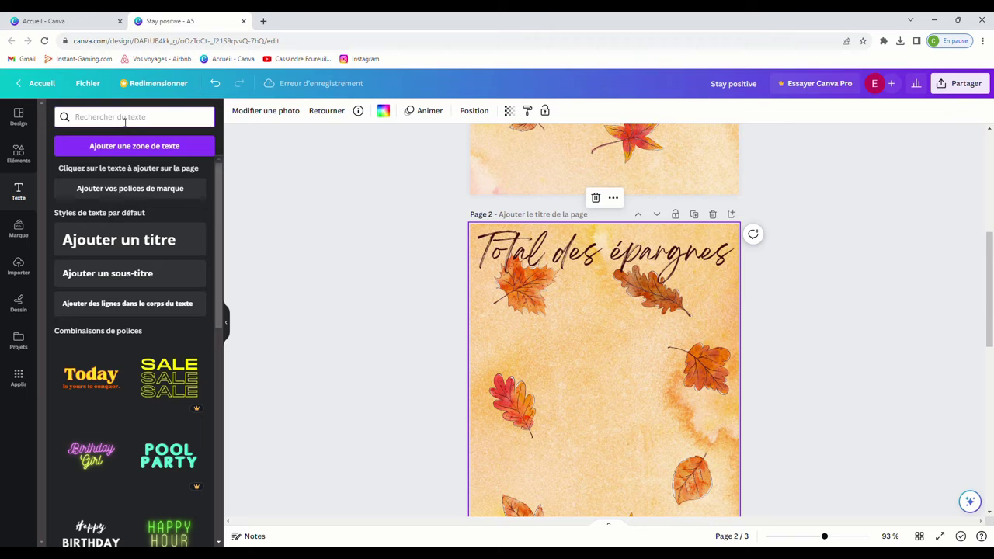
{"action": "type", "text": "tableau"}
{"action": "left_click", "coordinate": [23, 119]}
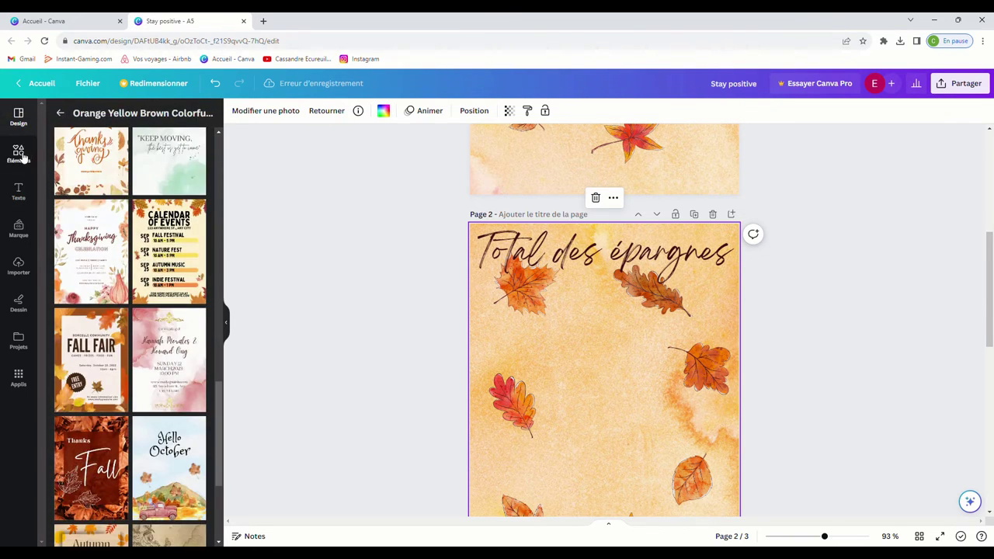
Step: Find "tableau" among the elements, insert the plain three-column, four-row table, and enlarge it up to the page's right edge
{"action": "left_click", "coordinate": [19, 154]}
{"action": "left_click", "coordinate": [101, 118]}
{"action": "type", "text": "t"}
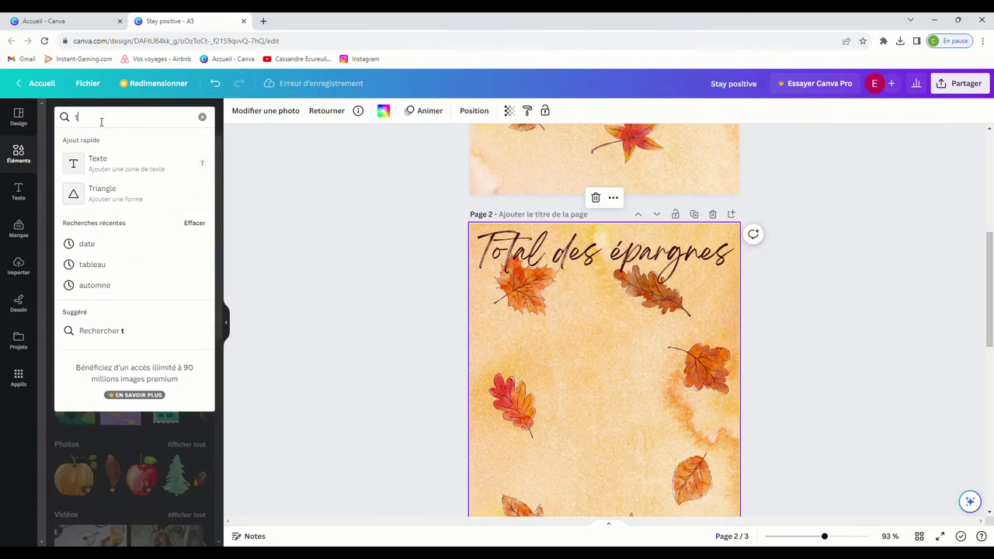
{"action": "type", "text": "ableau"}
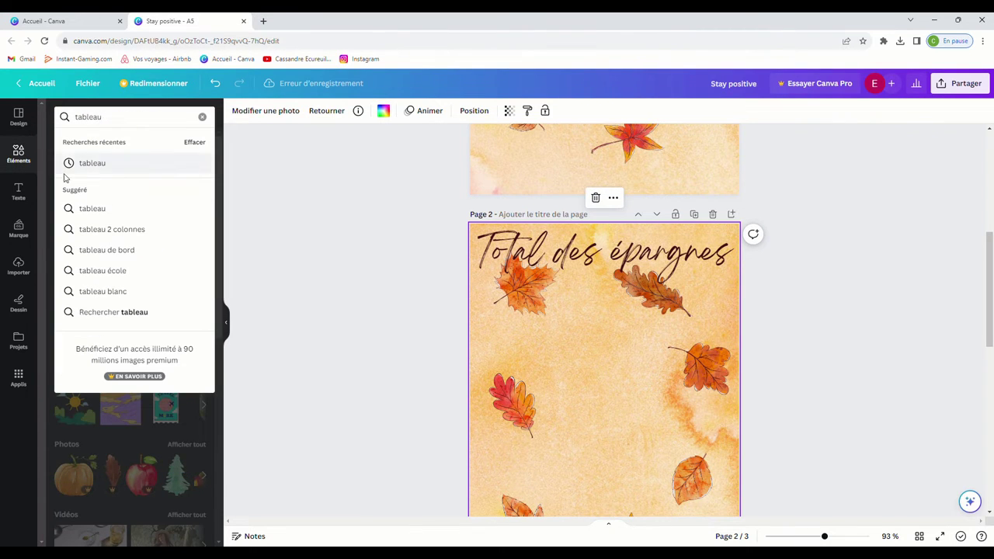
{"action": "left_click", "coordinate": [99, 163]}
{"action": "left_click", "coordinate": [74, 247]}
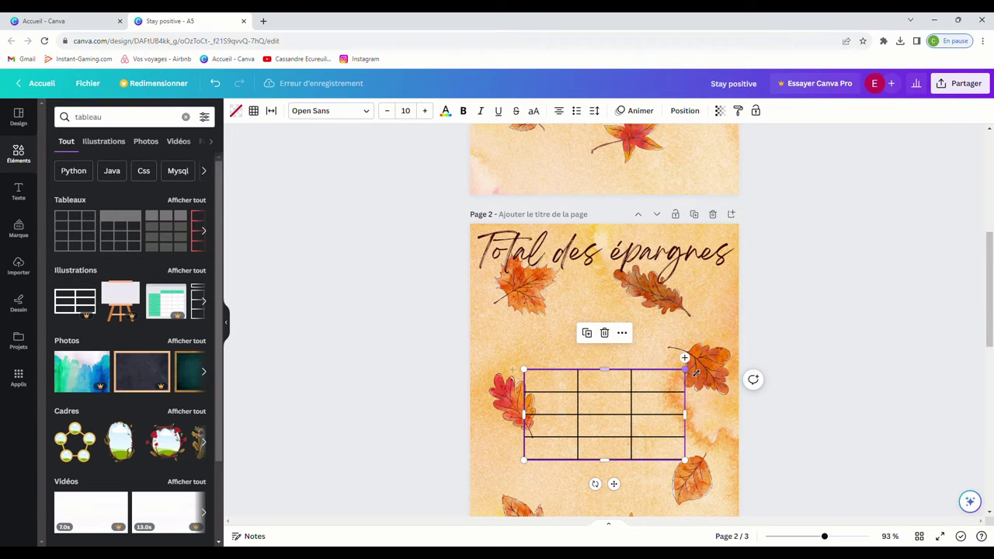
{"action": "left_click_drag", "start_coordinate": [684, 369], "coordinate": [736, 333]}
Step: Enter the headers "Enveloppes", "Epargnes" and "Bnaque" in the table's first row and add a column after the third one
{"action": "left_click", "coordinate": [556, 350]}
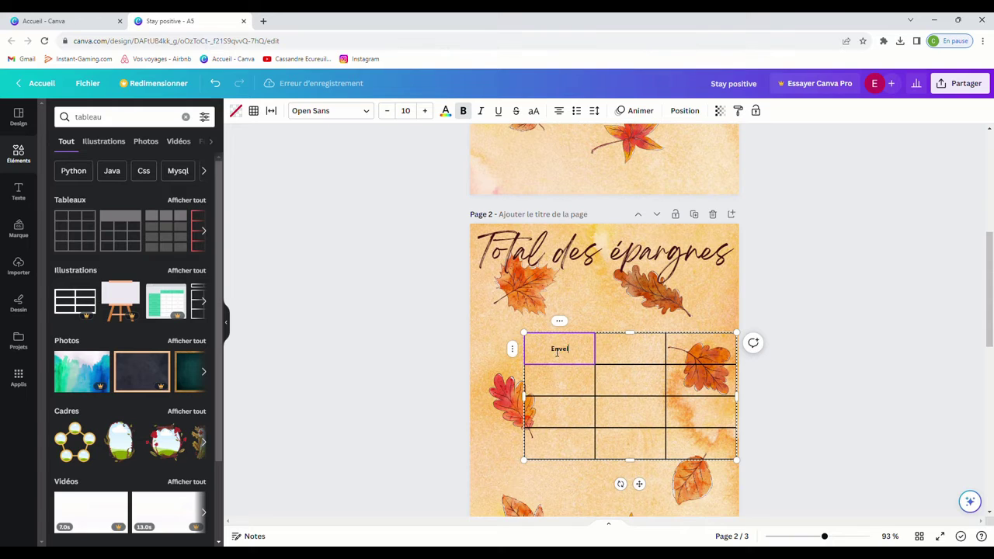
{"action": "left_click", "coordinate": [639, 356]}
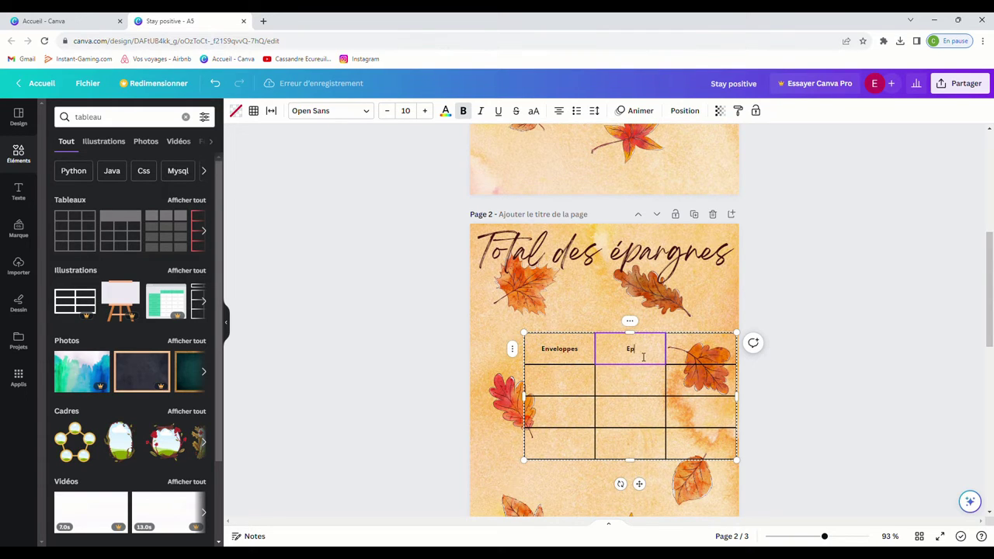
{"action": "left_click", "coordinate": [695, 356]}
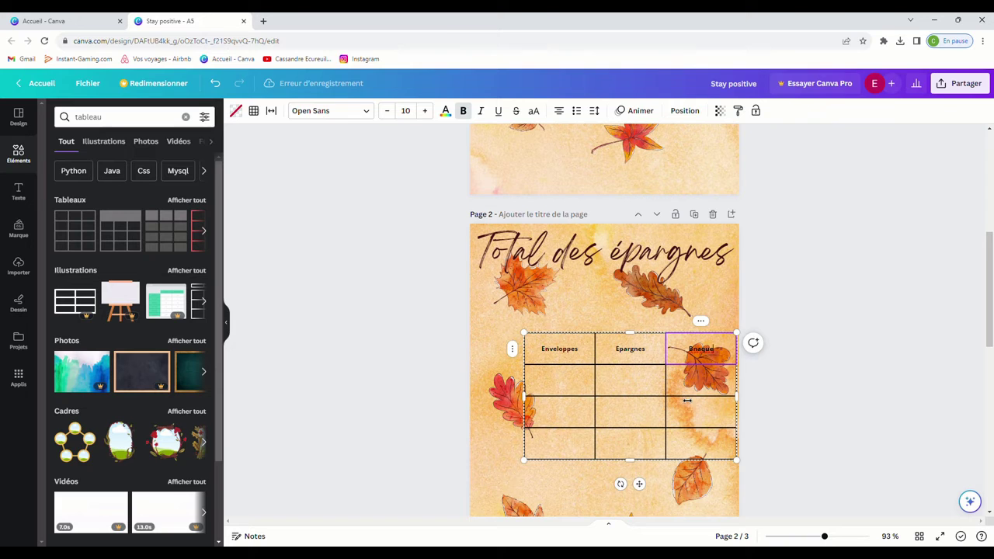
{"action": "left_click", "coordinate": [702, 321]}
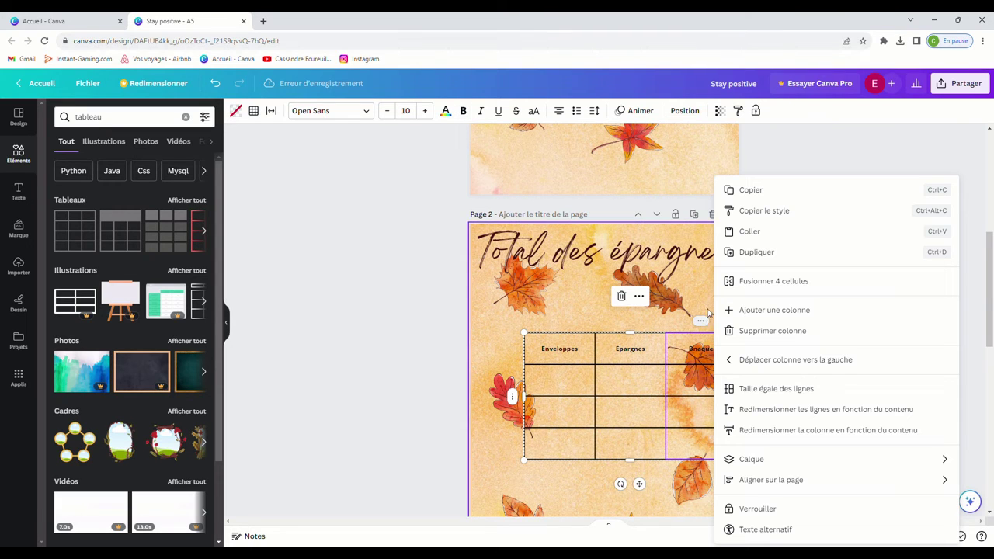
{"action": "left_click", "coordinate": [796, 310]}
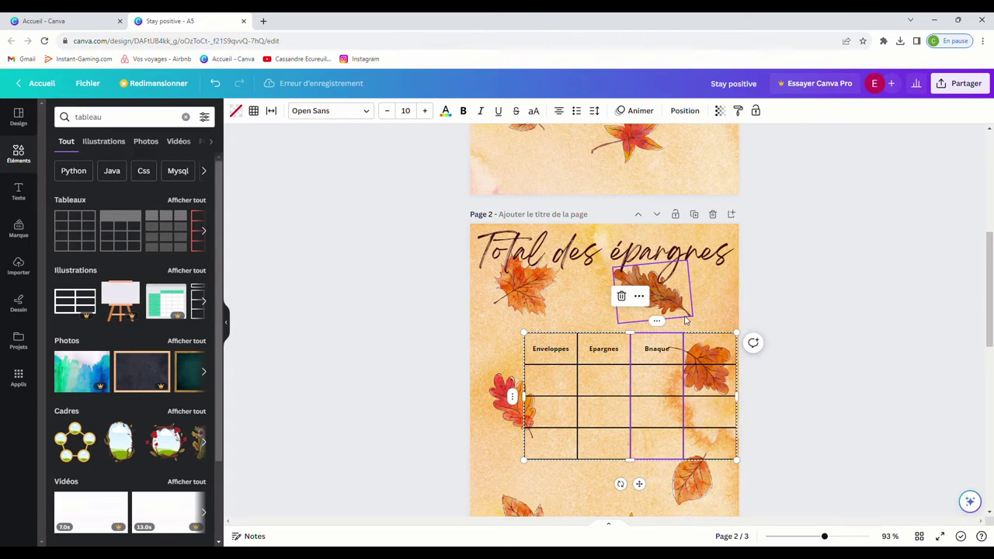
{"action": "right_click", "coordinate": [516, 402]}
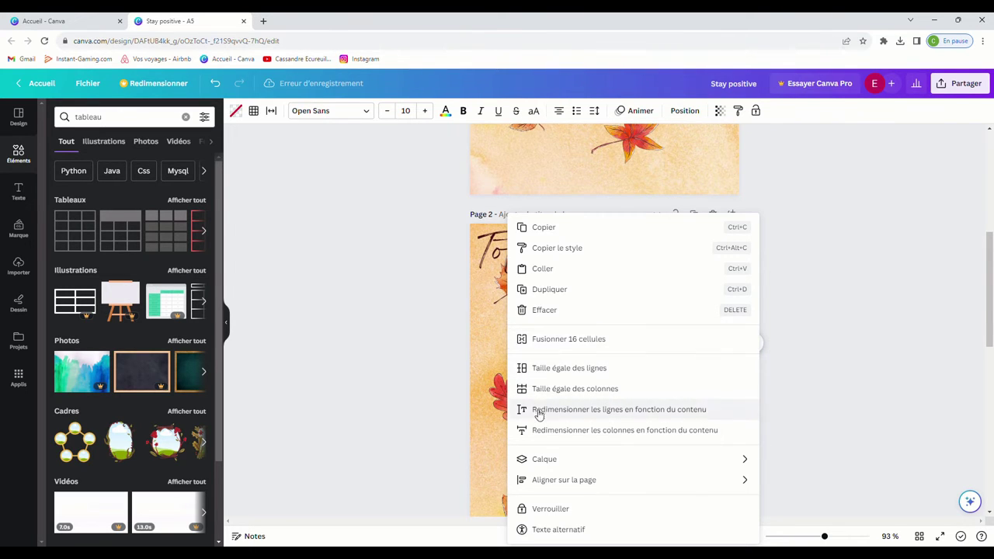
{"action": "left_click", "coordinate": [478, 456]}
{"action": "left_click", "coordinate": [703, 338]}
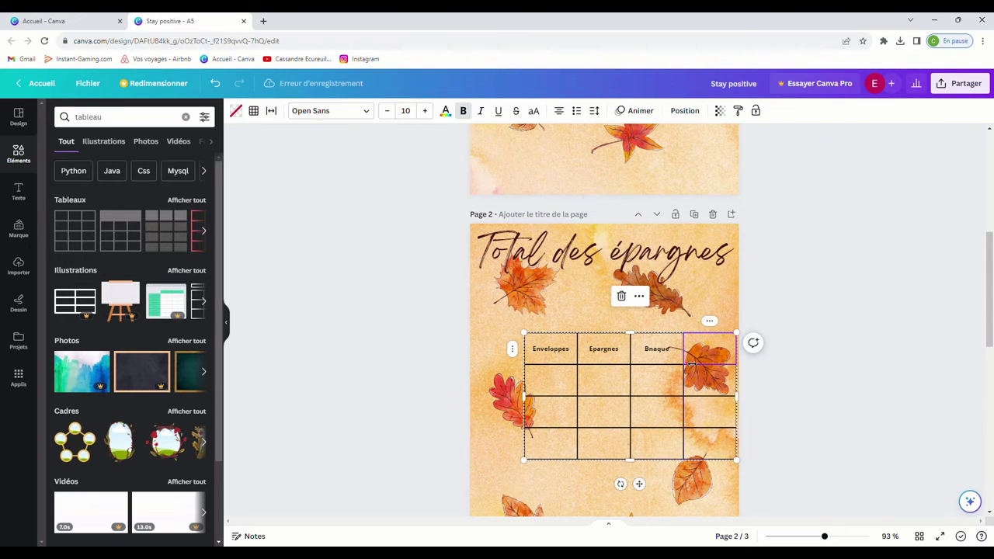
{"action": "left_click", "coordinate": [709, 322]}
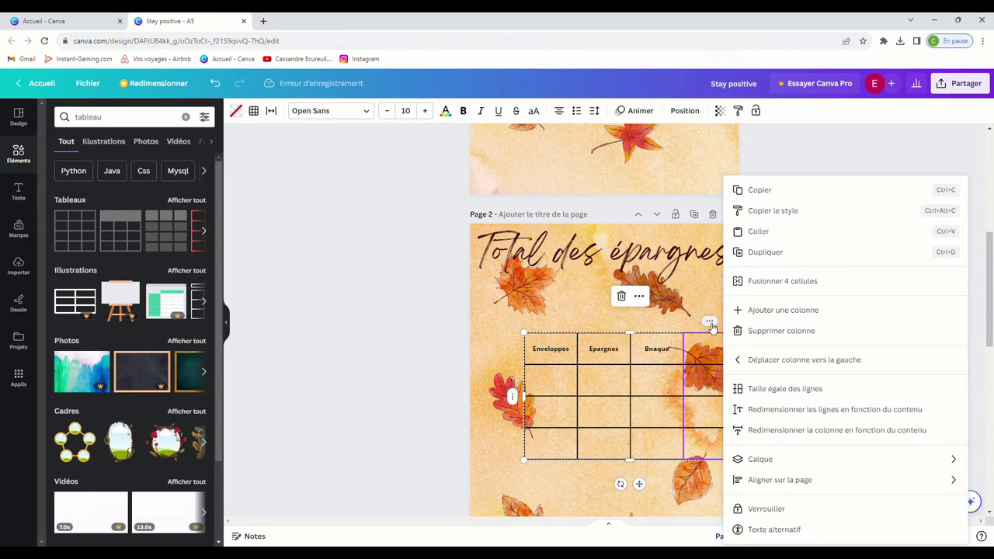
{"action": "left_click", "coordinate": [510, 394]}
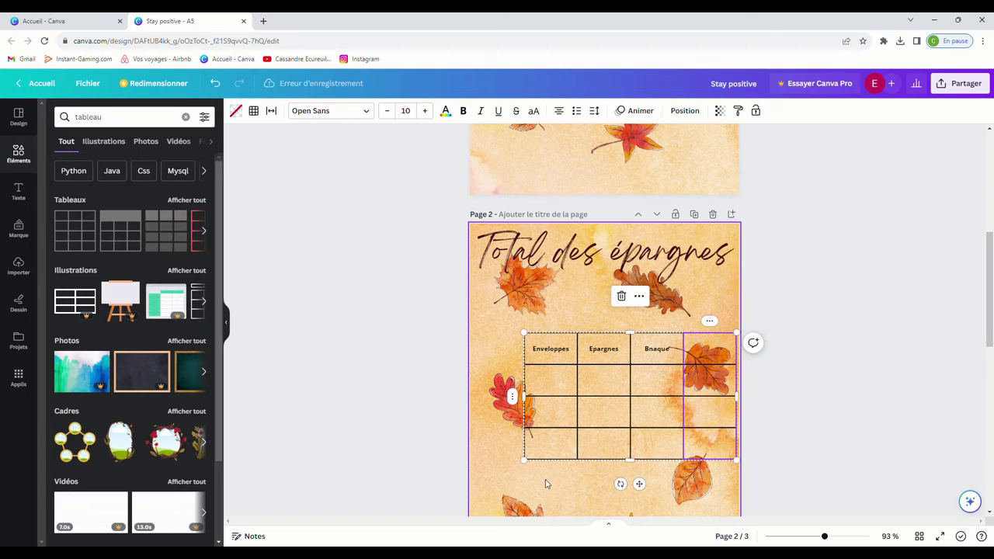
{"action": "left_click", "coordinate": [517, 400]}
Step: Add a fifth row below the table's last row
{"action": "left_click", "coordinate": [543, 449]}
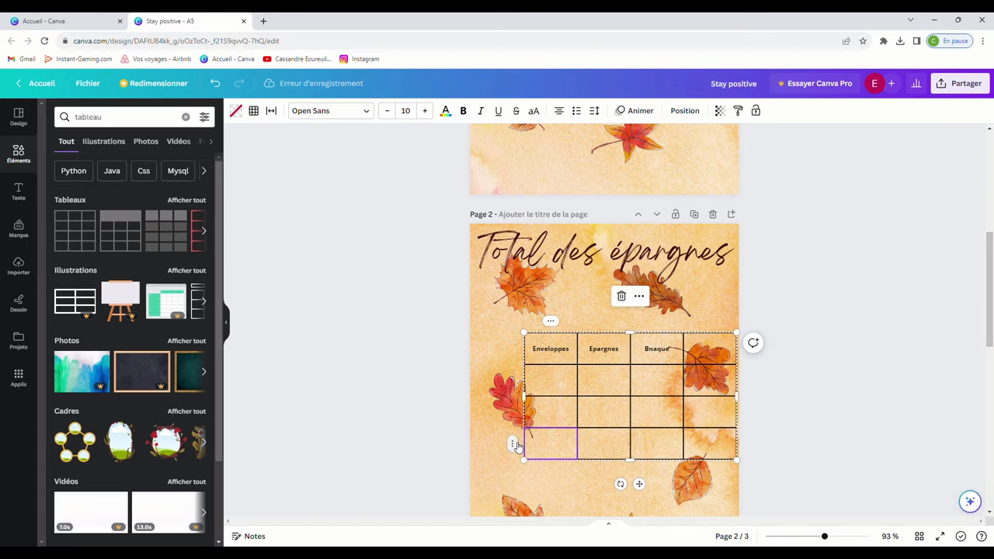
{"action": "right_click", "coordinate": [514, 446]}
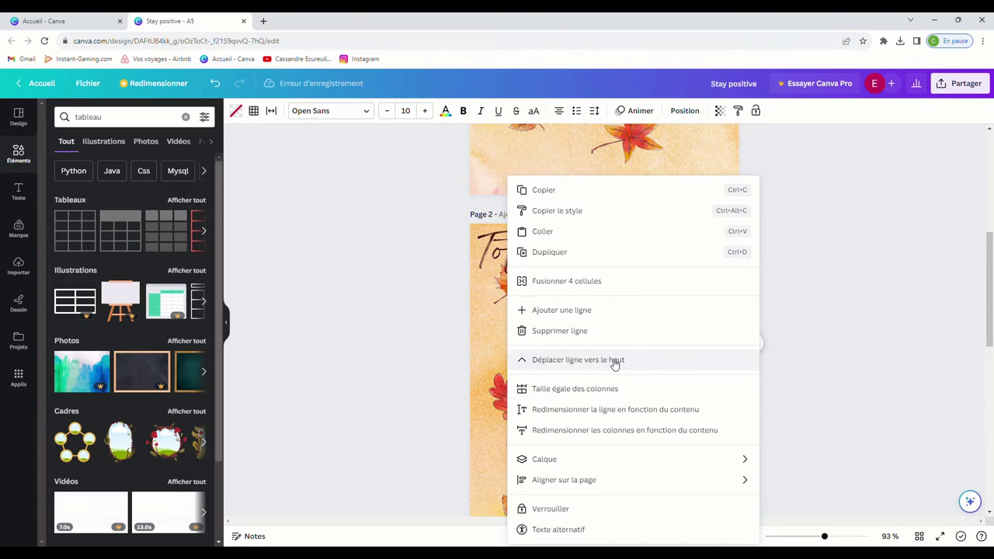
{"action": "left_click", "coordinate": [587, 319]}
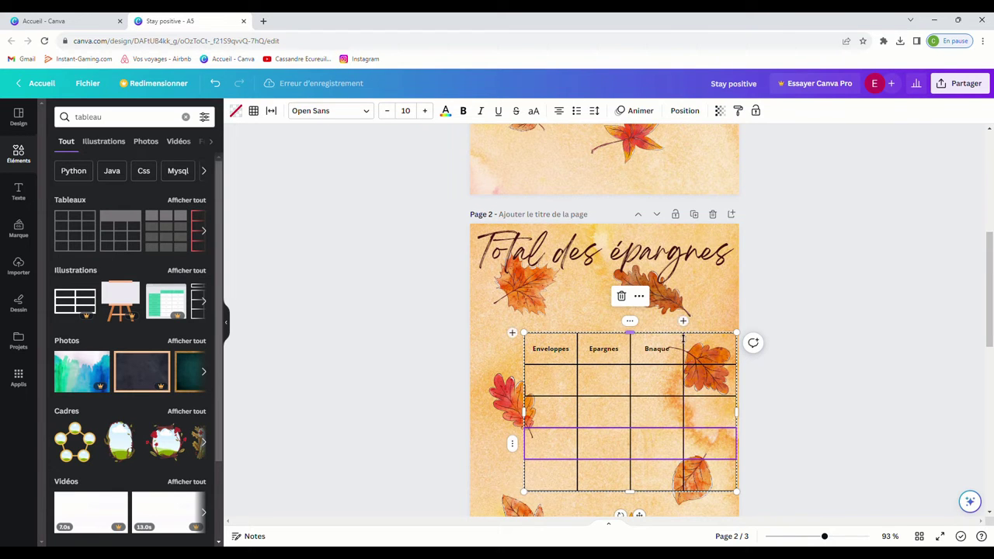
Step: Fill the "Enveloppes" header cell with pale cream and the "Epargnes" header cell with light amber from the photo colours
{"action": "left_click", "coordinate": [543, 347]}
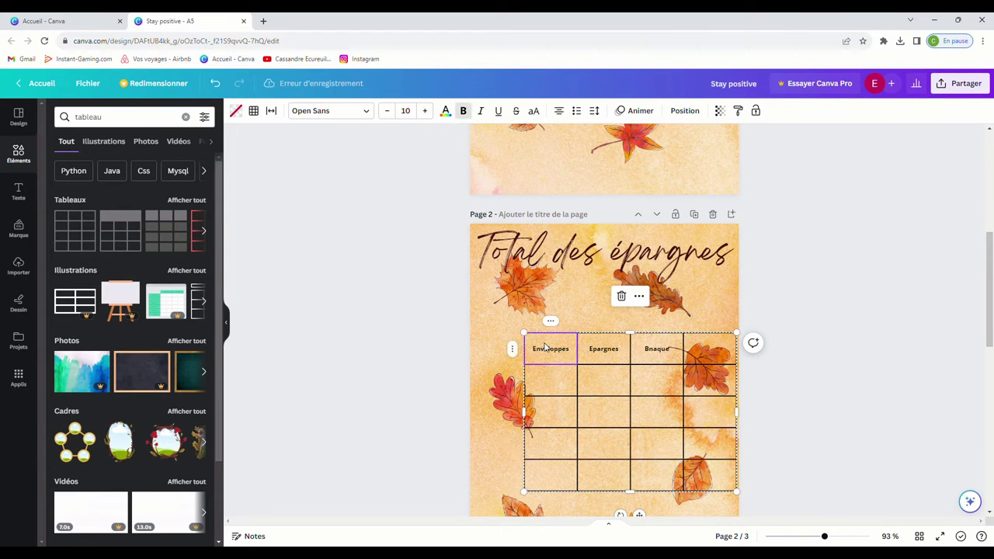
{"action": "right_click", "coordinate": [544, 349]}
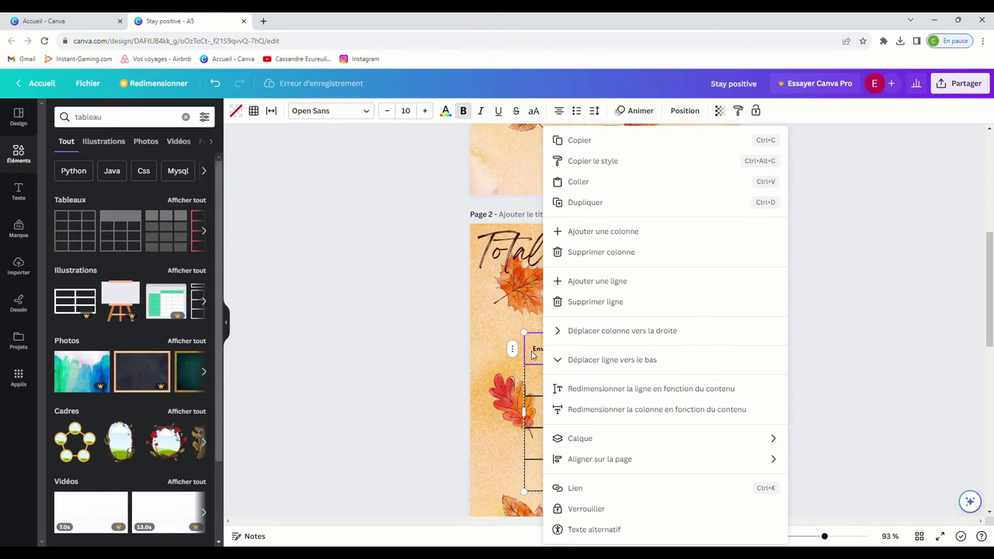
{"action": "key", "text": "Escape"}
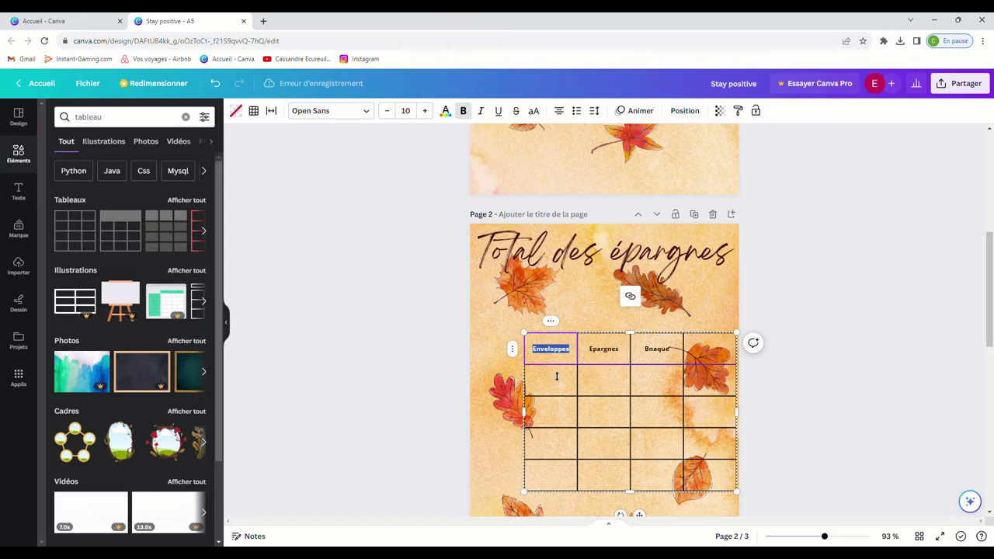
{"action": "key", "text": "Escape"}
{"action": "left_click", "coordinate": [236, 111]}
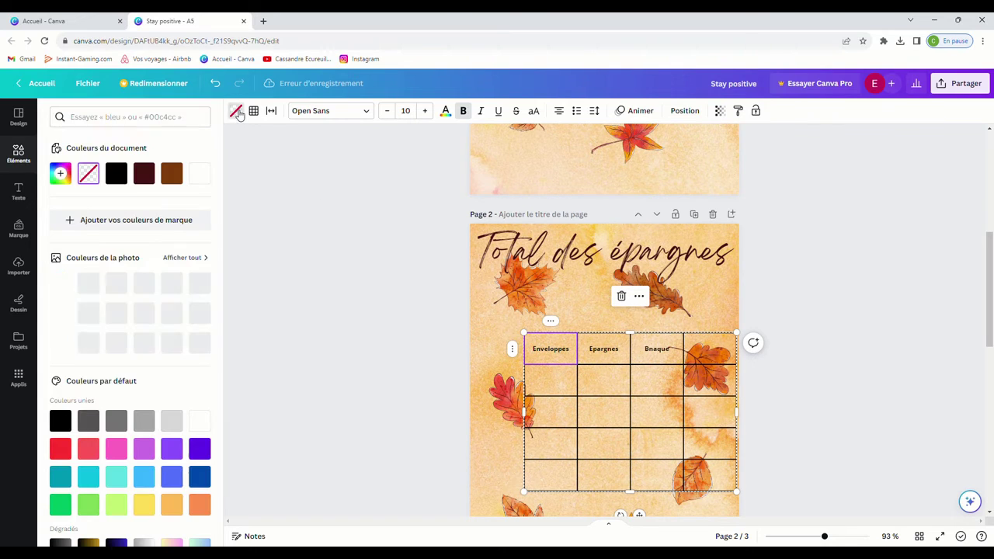
{"action": "left_click", "coordinate": [144, 175]}
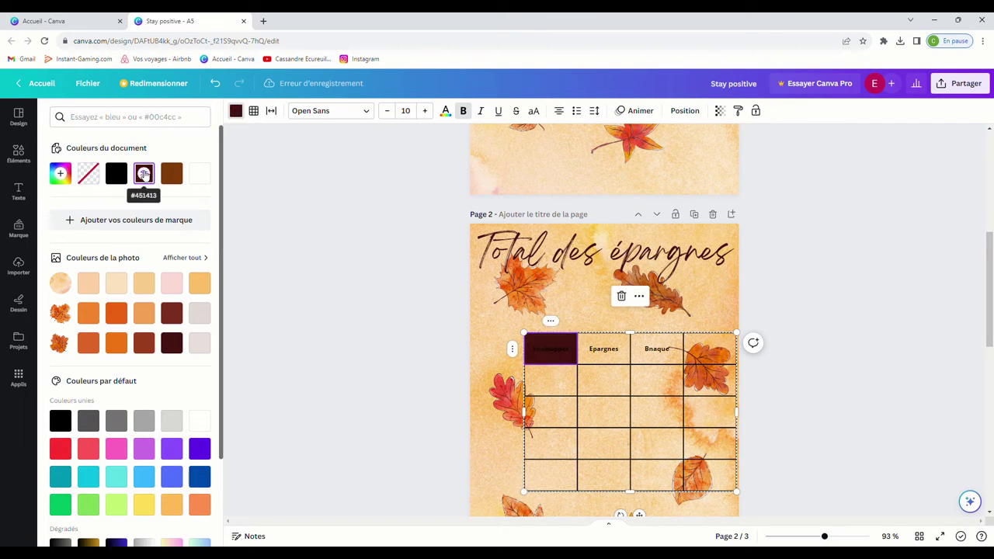
{"action": "left_click", "coordinate": [125, 285]}
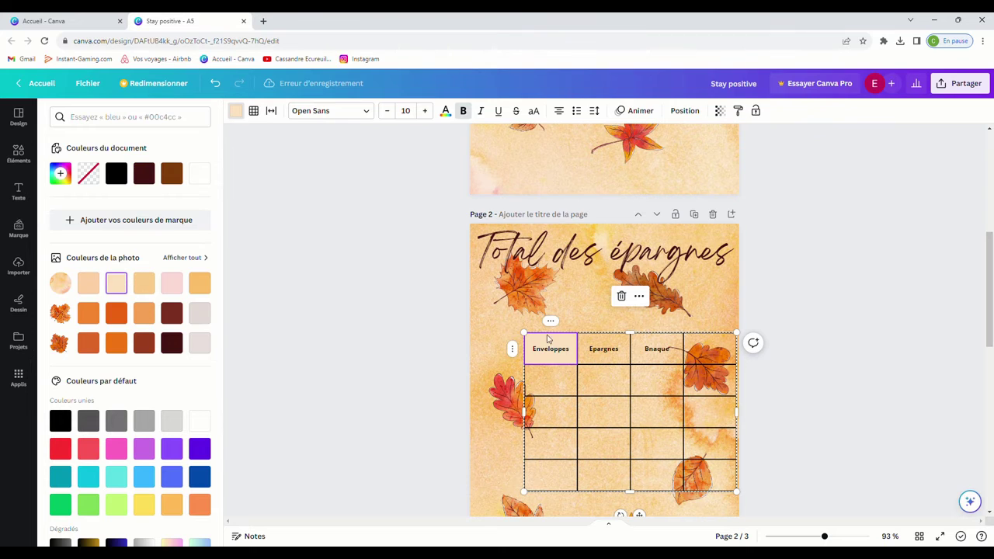
{"action": "left_click", "coordinate": [626, 351]}
{"action": "left_click", "coordinate": [149, 287]}
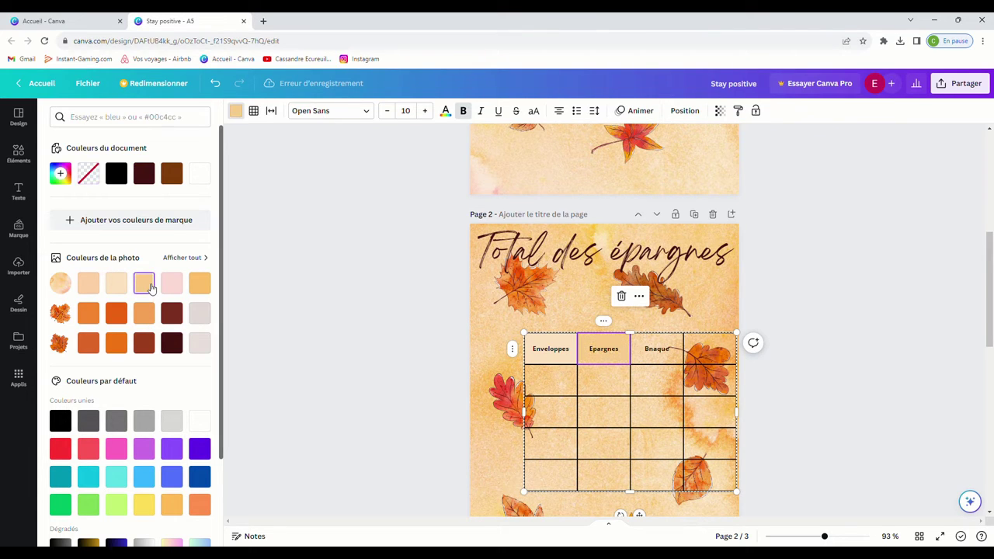
Step: Set the border colour of the "Epargnes" header cell to the document's brown
{"action": "left_click", "coordinate": [253, 110]}
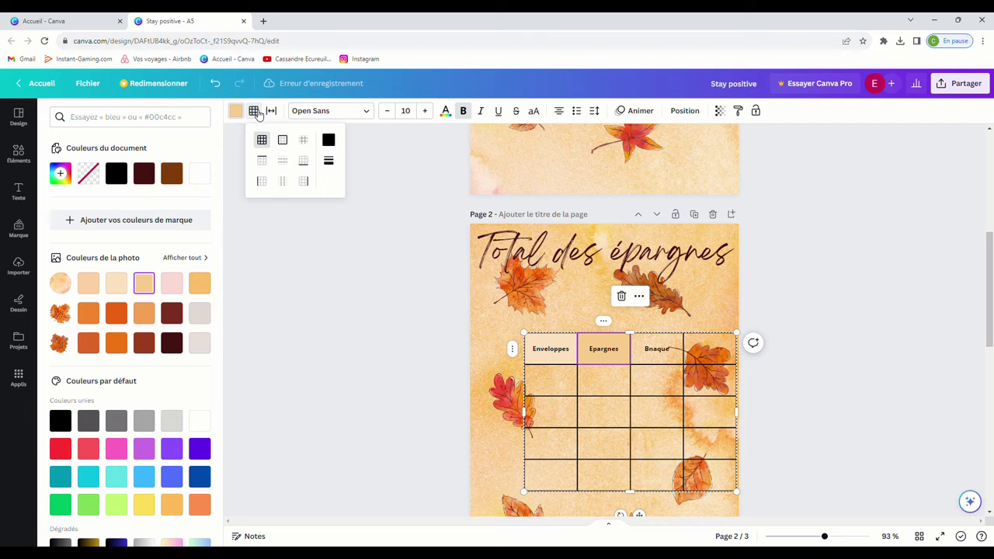
{"action": "left_click", "coordinate": [329, 141]}
{"action": "left_click", "coordinate": [432, 181]}
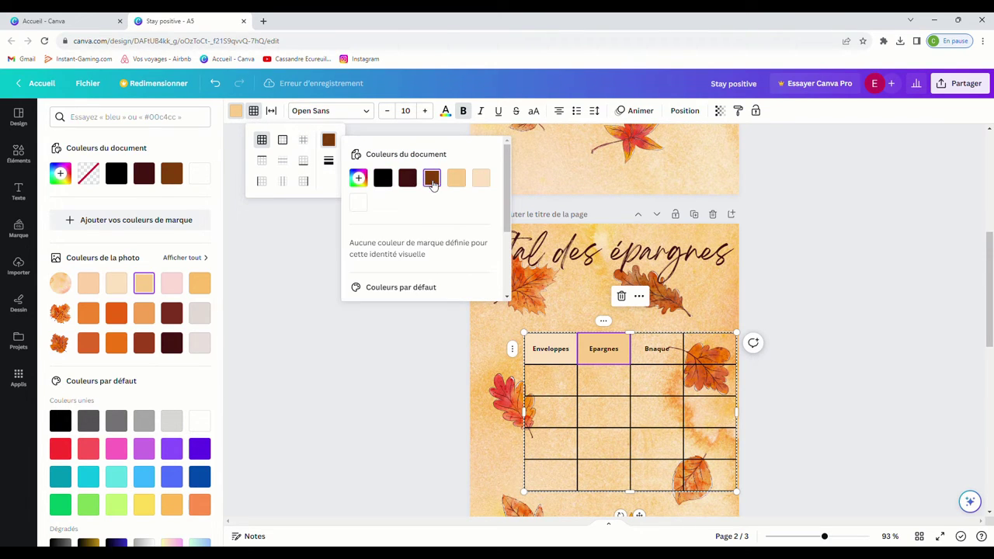
{"action": "key", "text": "Escape"}
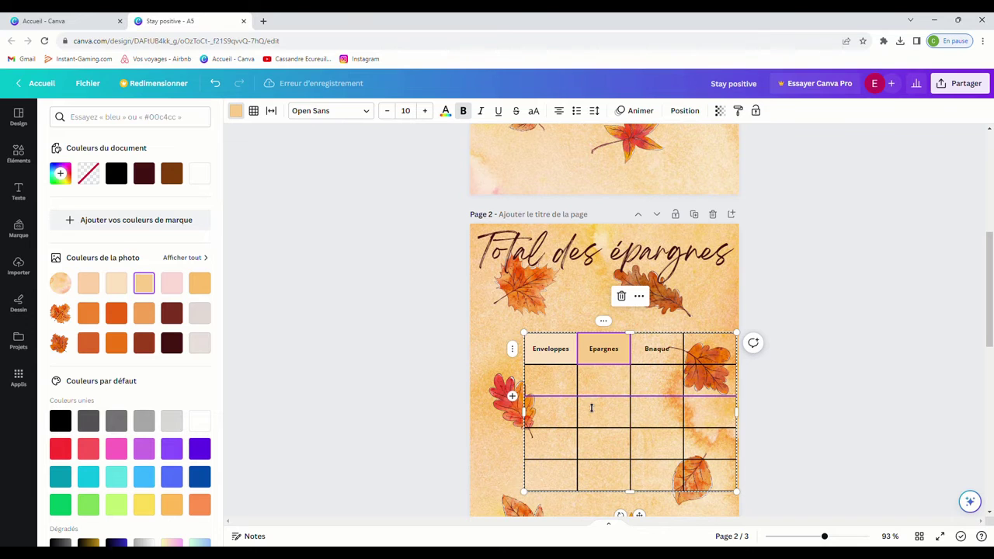
{"action": "left_click", "coordinate": [610, 385]}
{"action": "left_click", "coordinate": [626, 413]}
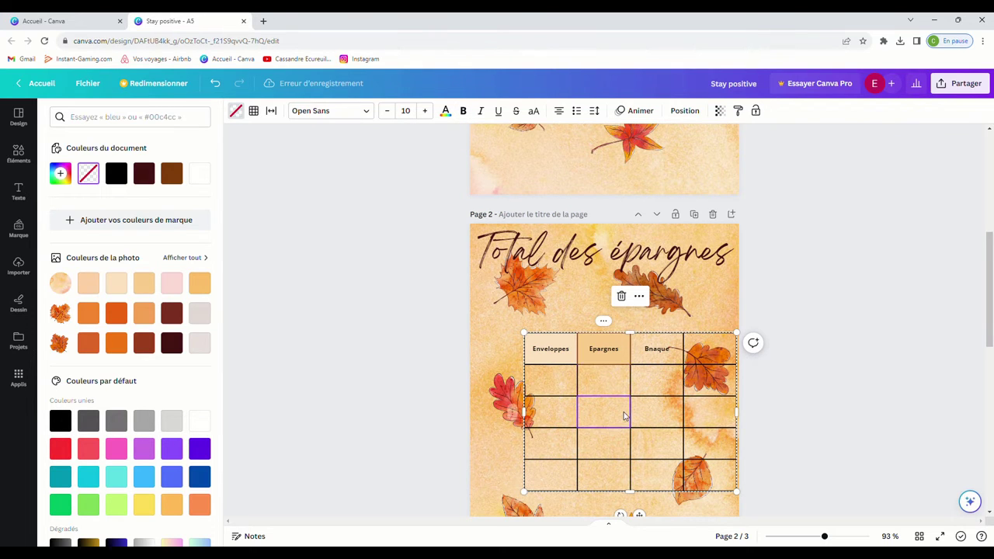
Step: Centre the table on the page and set its table spacing to 18 and its cell spacing to 2
{"action": "left_click", "coordinate": [835, 536]}
{"action": "scroll", "coordinate": [651, 379], "scroll_direction": "down", "scroll_amount": 3}
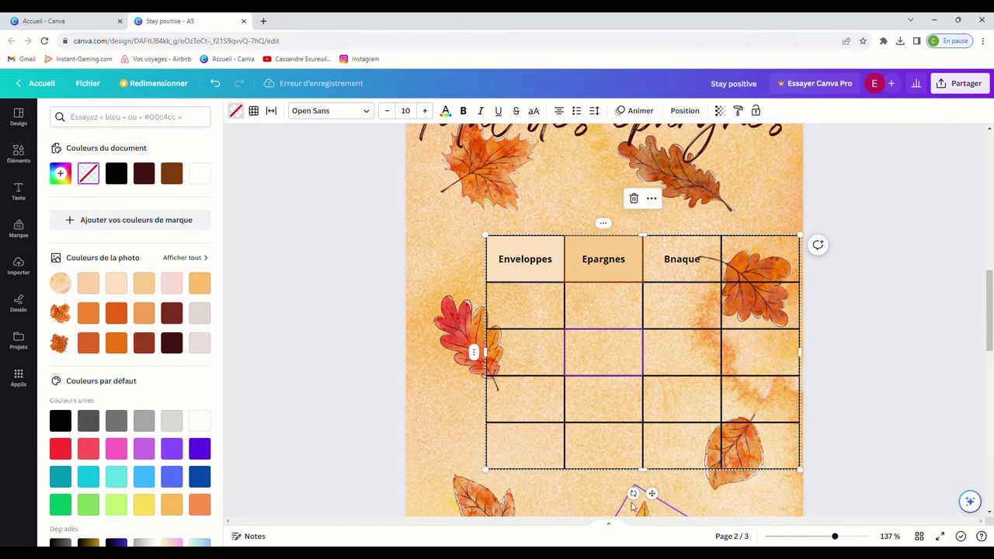
{"action": "left_click_drag", "start_coordinate": [652, 494], "coordinate": [609, 470]}
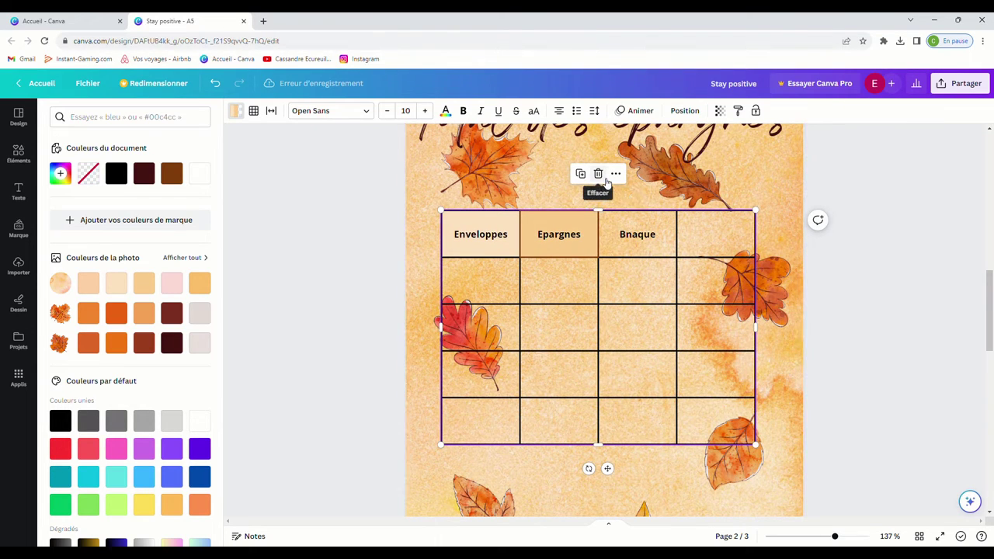
{"action": "left_click", "coordinate": [257, 111]}
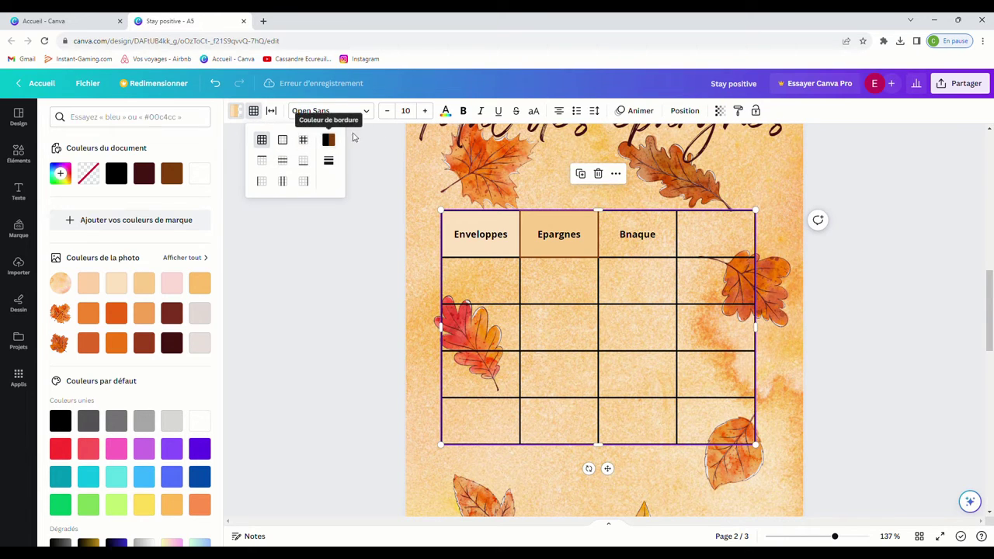
{"action": "left_click", "coordinate": [271, 112]}
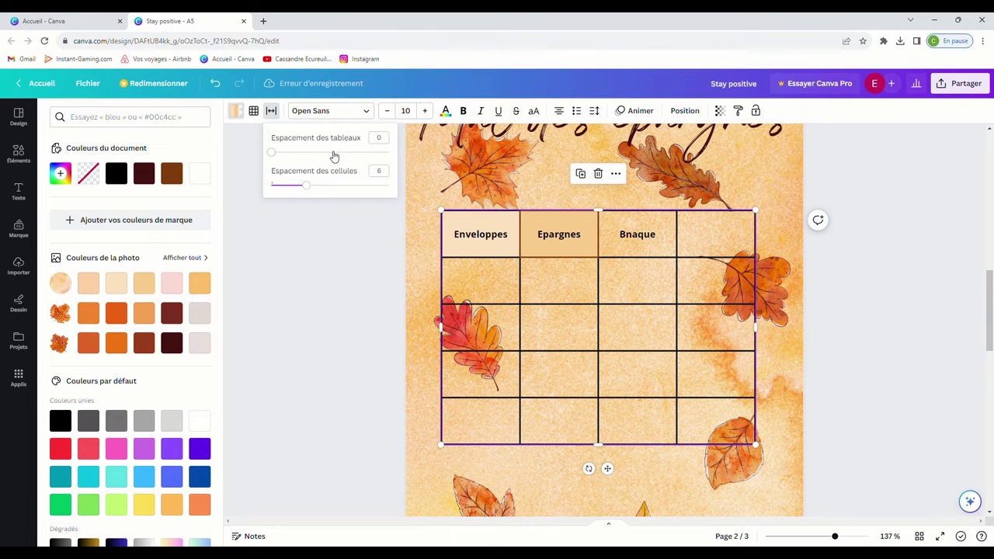
{"action": "left_click_drag", "start_coordinate": [271, 152], "coordinate": [378, 159]}
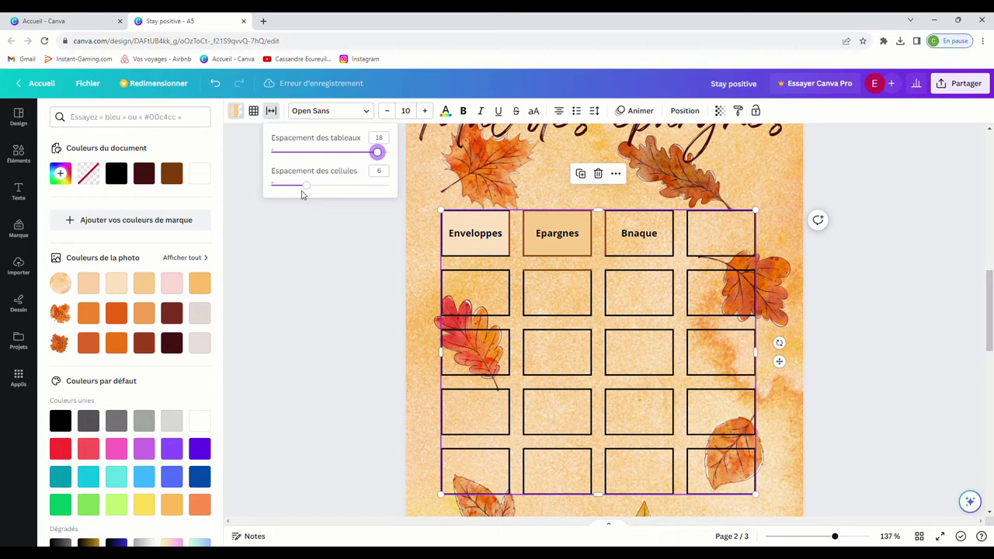
{"action": "mouse_move", "coordinate": [303, 188]}
{"action": "left_mouse_down"}
{"action": "mouse_move", "coordinate": [284, 184]}
{"action": "mouse_move", "coordinate": [349, 191]}
{"action": "mouse_move", "coordinate": [287, 191]}
{"action": "left_mouse_up"}
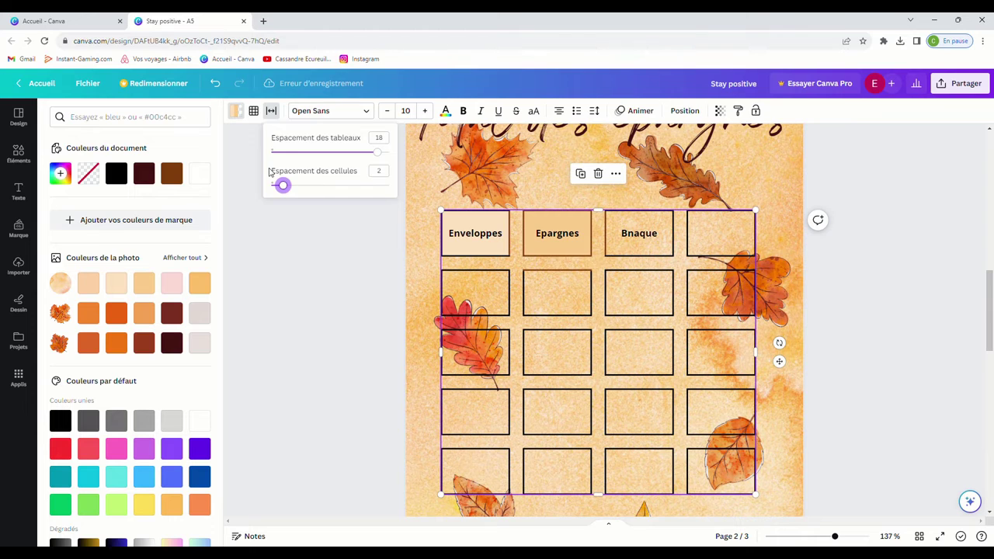
Step: Delete the table from the "Total des épargnes" page and add a pill shape from the basic shapes
{"action": "key", "text": "Delete"}
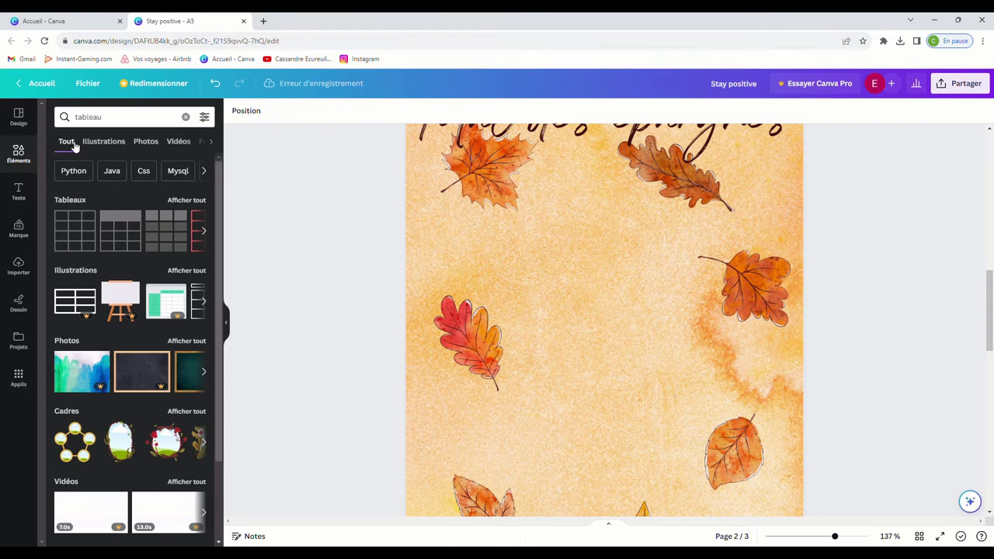
{"action": "scroll", "coordinate": [131, 182], "scroll_direction": "down", "scroll_amount": 3}
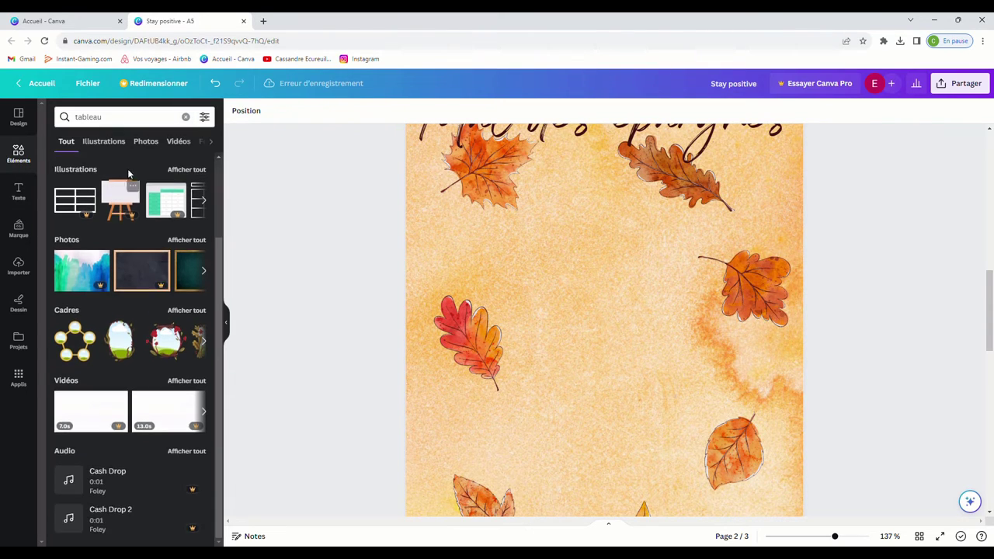
{"action": "left_click", "coordinate": [186, 117]}
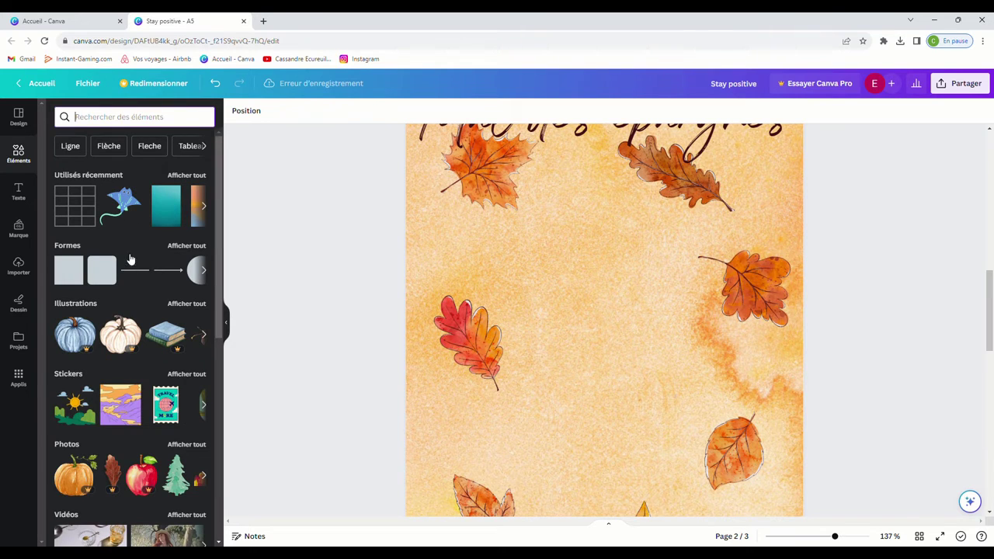
{"action": "left_click", "coordinate": [176, 245]}
{"action": "scroll", "coordinate": [132, 342], "scroll_direction": "down", "scroll_amount": 2}
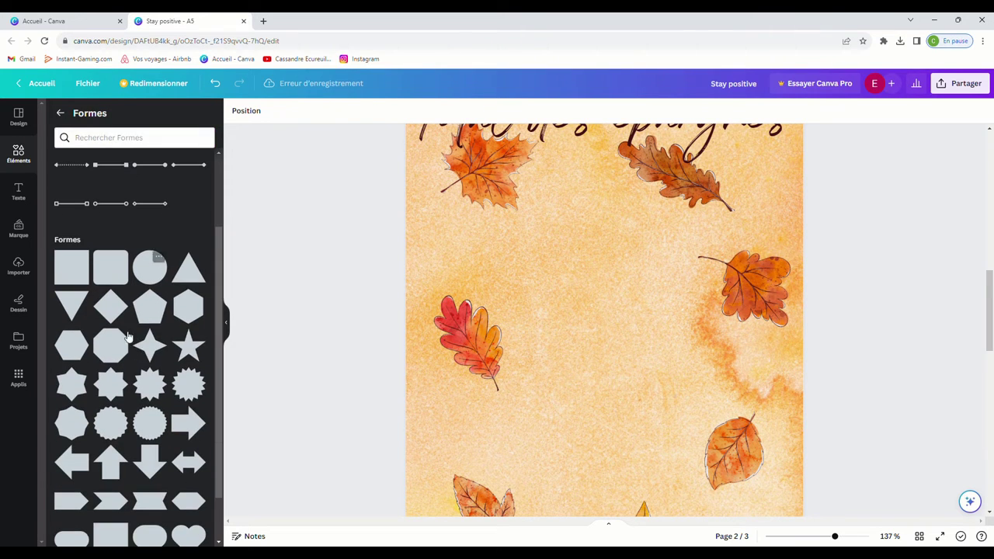
{"action": "scroll", "coordinate": [93, 384], "scroll_direction": "down", "scroll_amount": 3}
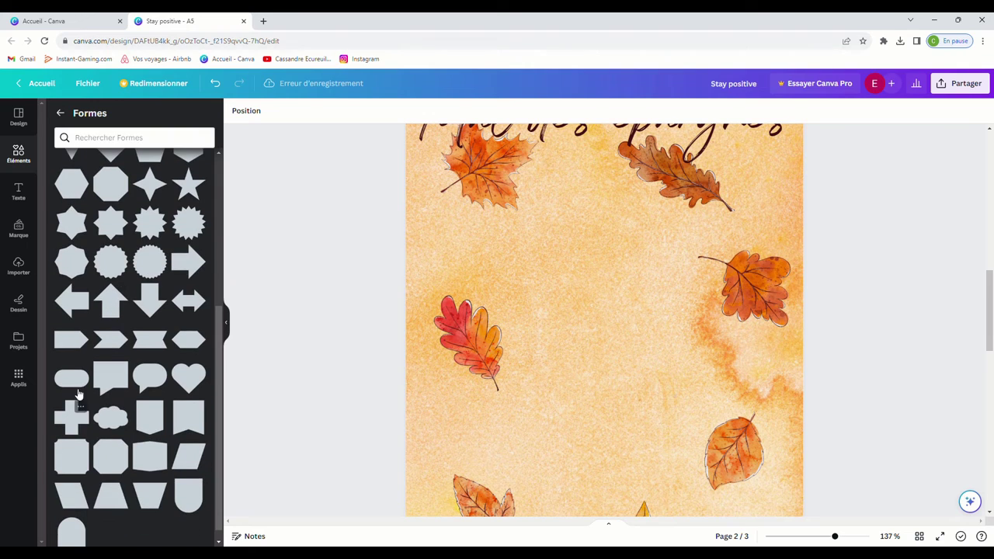
{"action": "left_click", "coordinate": [77, 376]}
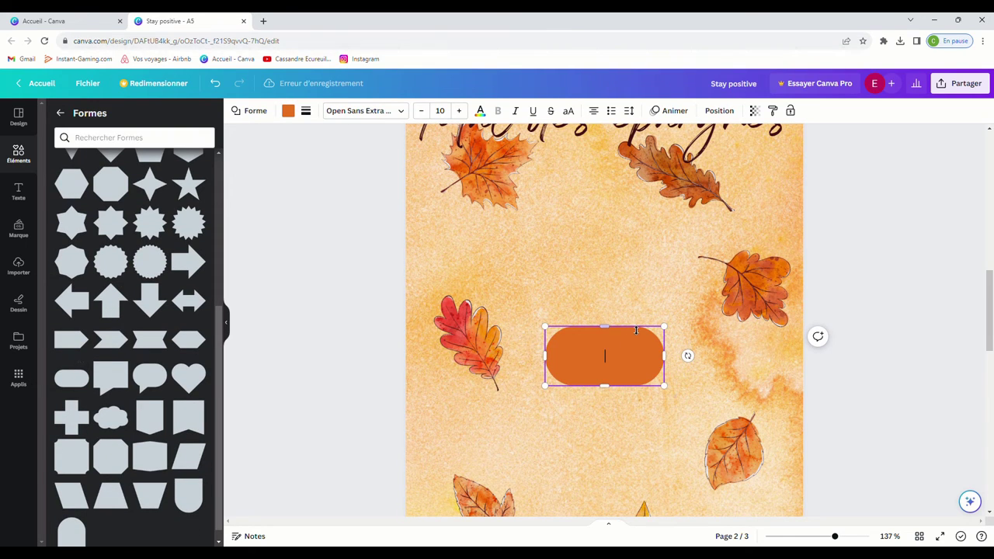
Step: Flatten and widen the orange pill, then place it below the maple leaf near the page's left edge
{"action": "left_click_drag", "start_coordinate": [605, 330], "coordinate": [605, 353]}
{"action": "left_click", "coordinate": [632, 373]}
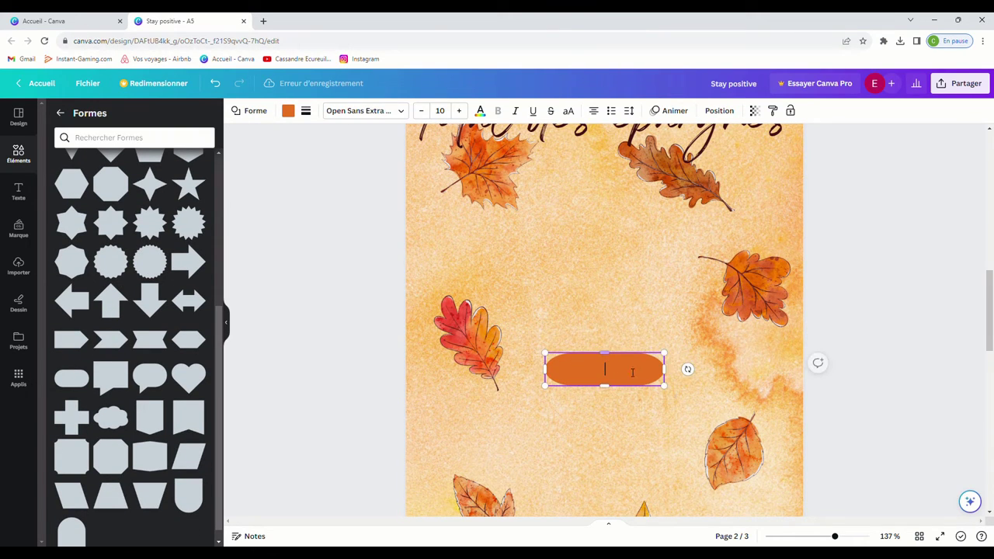
{"action": "mouse_move", "coordinate": [673, 372]}
{"action": "left_mouse_down"}
{"action": "mouse_move", "coordinate": [650, 370]}
{"action": "mouse_move", "coordinate": [693, 371]}
{"action": "left_mouse_up"}
{"action": "left_click", "coordinate": [645, 328]}
{"action": "left_click_drag", "start_coordinate": [632, 358], "coordinate": [505, 231]}
{"action": "scroll", "coordinate": [605, 303], "scroll_direction": "up", "scroll_amount": 3}
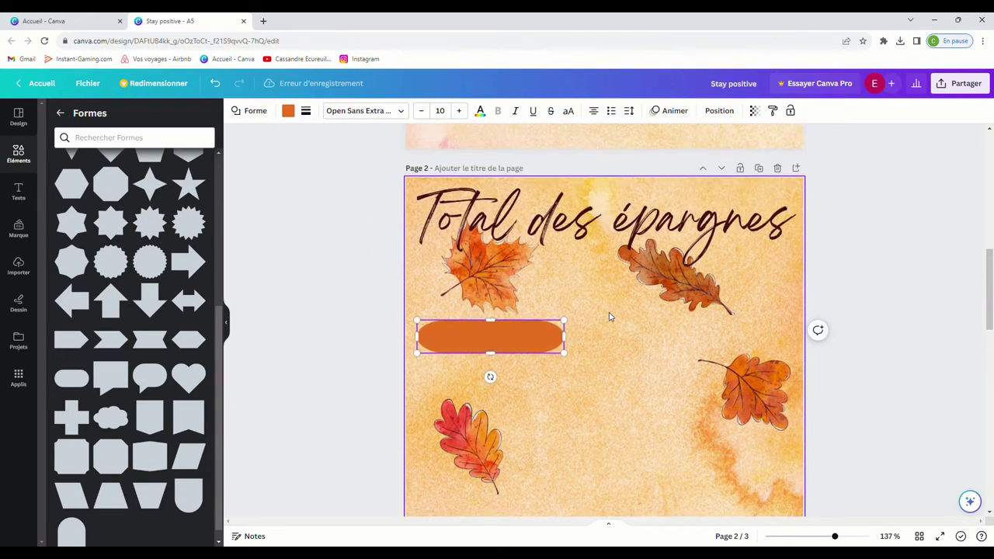
Step: Duplicate the wide pill downward at even spacing to form a column of six
{"action": "left_click", "coordinate": [472, 293]}
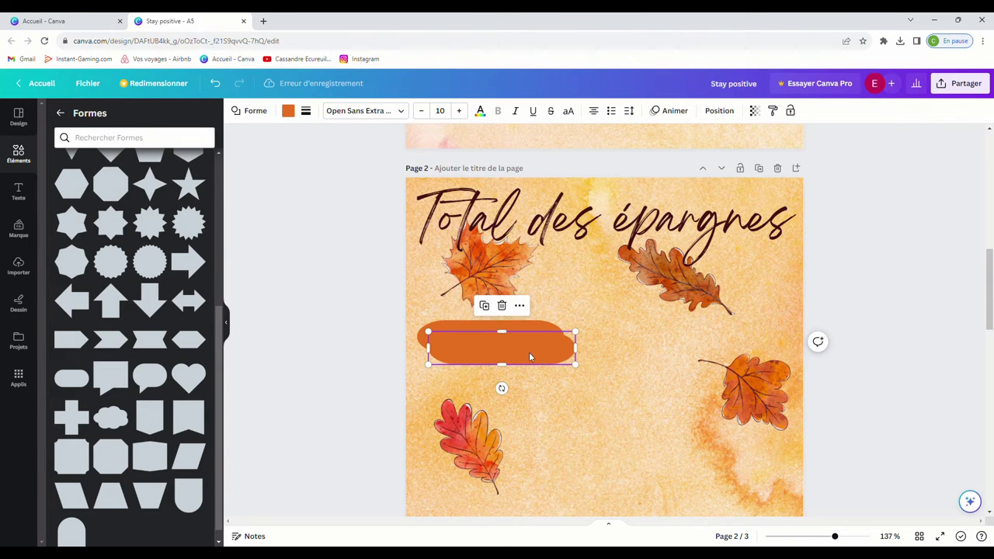
{"action": "left_click_drag", "start_coordinate": [531, 347], "coordinate": [511, 378]}
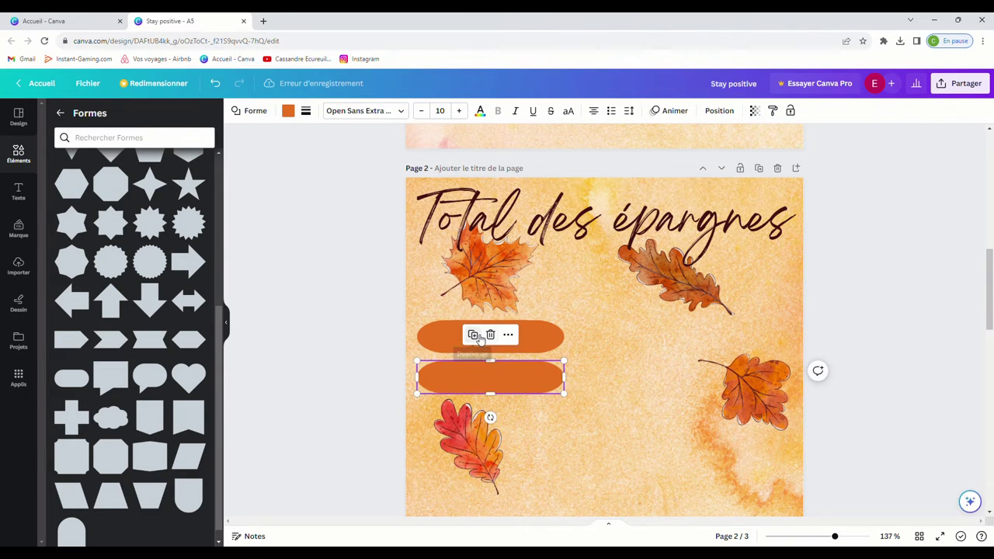
{"action": "left_click", "coordinate": [472, 333]}
{"action": "left_click", "coordinate": [472, 375]}
{"action": "scroll", "coordinate": [489, 419], "scroll_direction": "down", "scroll_amount": 2}
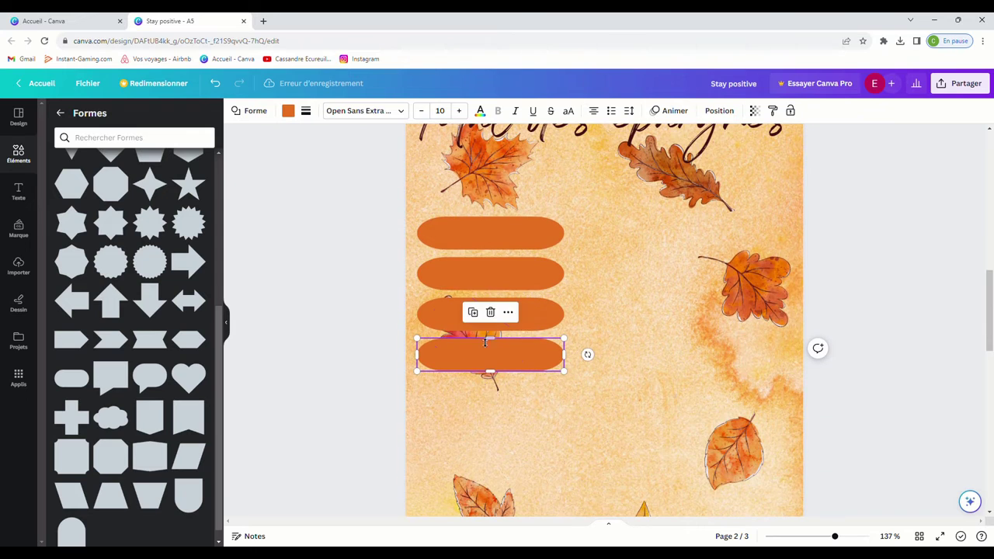
{"action": "left_click", "coordinate": [472, 312]}
{"action": "left_click", "coordinate": [472, 352]}
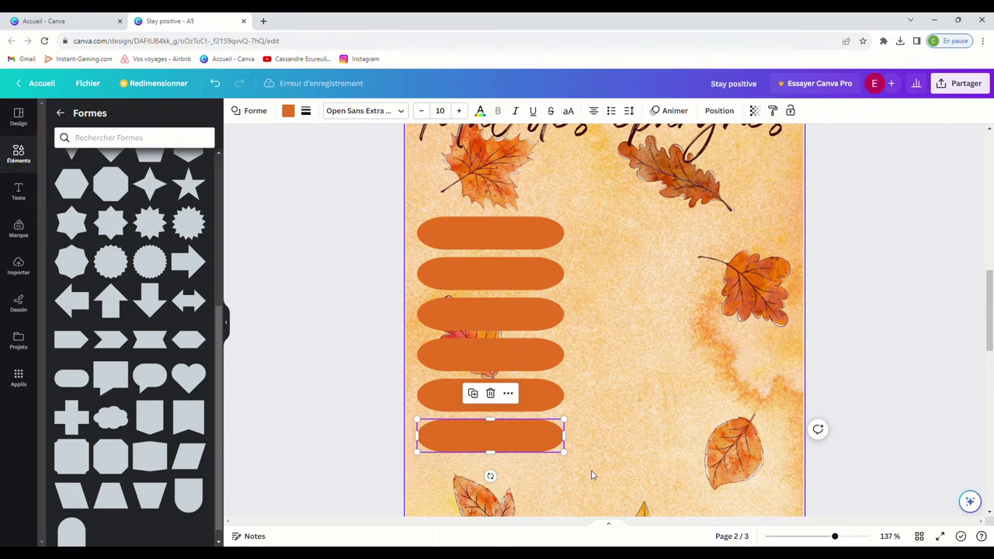
Step: Add a shortened copy of the pill beside the first row and duplicate it to start a third column
{"action": "left_click", "coordinate": [472, 393]}
{"action": "left_click_drag", "start_coordinate": [497, 475], "coordinate": [722, 237]}
{"action": "left_click", "coordinate": [710, 251]}
{"action": "left_click", "coordinate": [602, 229]}
{"action": "left_click", "coordinate": [597, 190]}
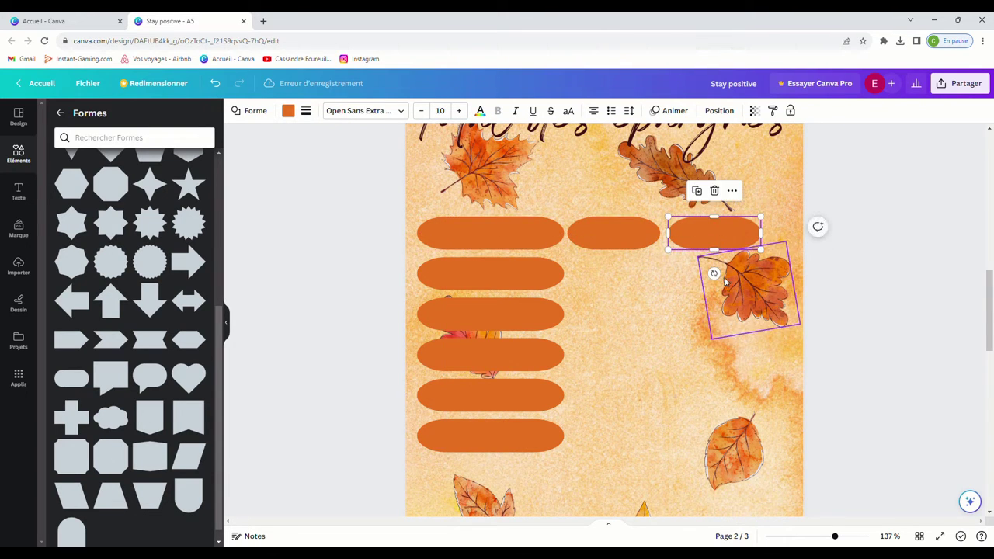
{"action": "left_click", "coordinate": [652, 340]}
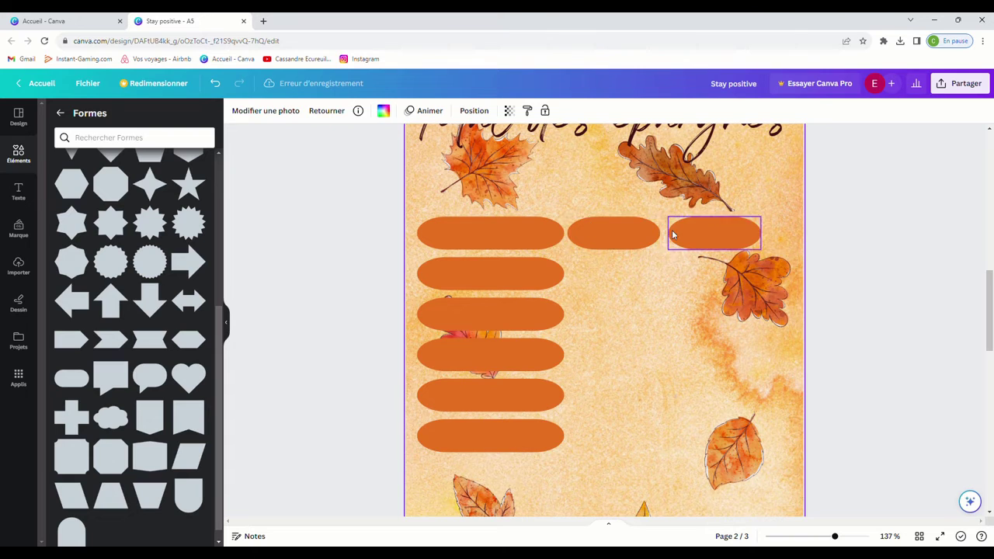
Step: Duplicate the short second-column pill downward to fill all six rows
{"action": "left_click", "coordinate": [621, 231]}
{"action": "left_click", "coordinate": [598, 191]}
{"action": "left_click_drag", "start_coordinate": [622, 245], "coordinate": [614, 274]}
{"action": "left_click", "coordinate": [600, 231]}
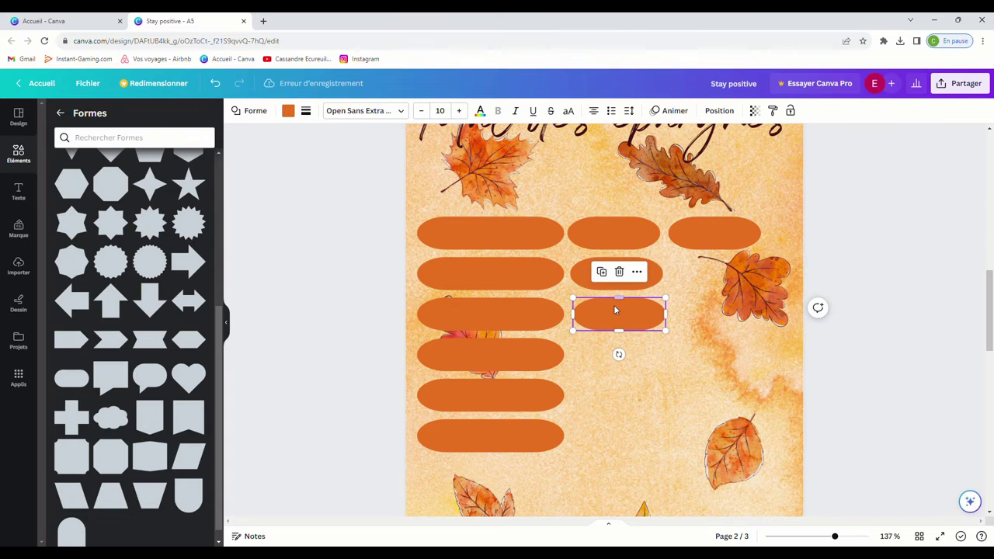
{"action": "left_click", "coordinate": [603, 278]}
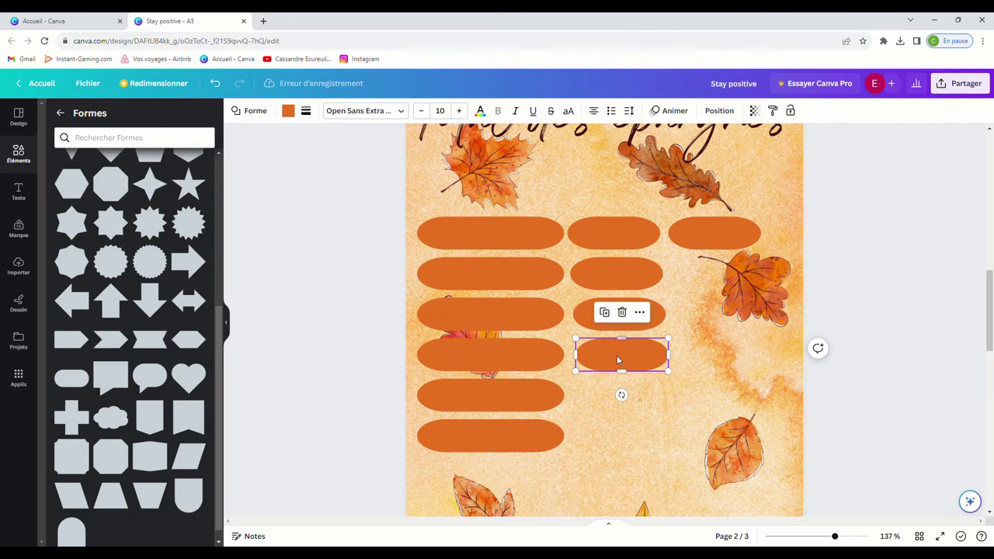
{"action": "left_click", "coordinate": [604, 312]}
{"action": "left_click", "coordinate": [606, 352]}
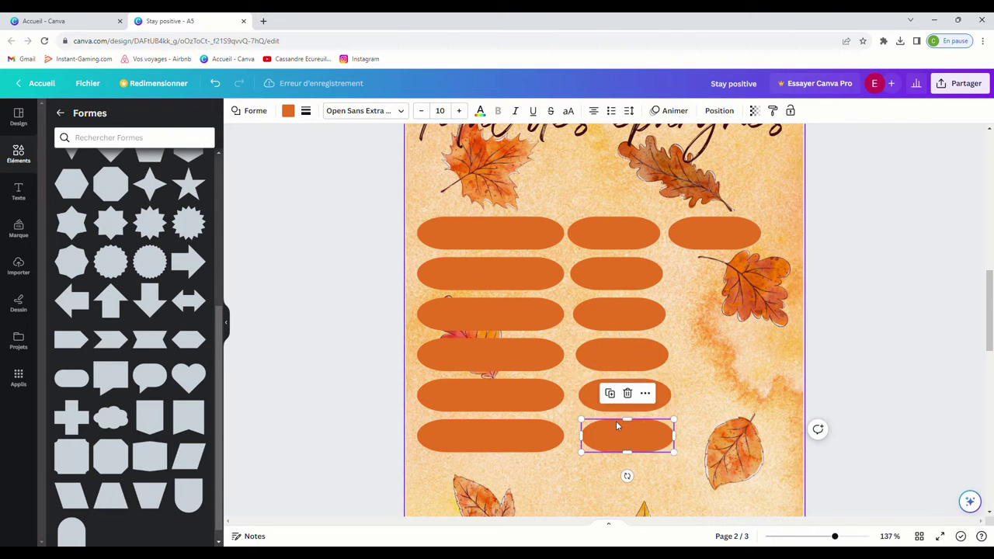
Step: Align the second column's pills vertically with each other, leaving an even gap beside the first column
{"action": "left_click_drag", "start_coordinate": [626, 436], "coordinate": [619, 436]}
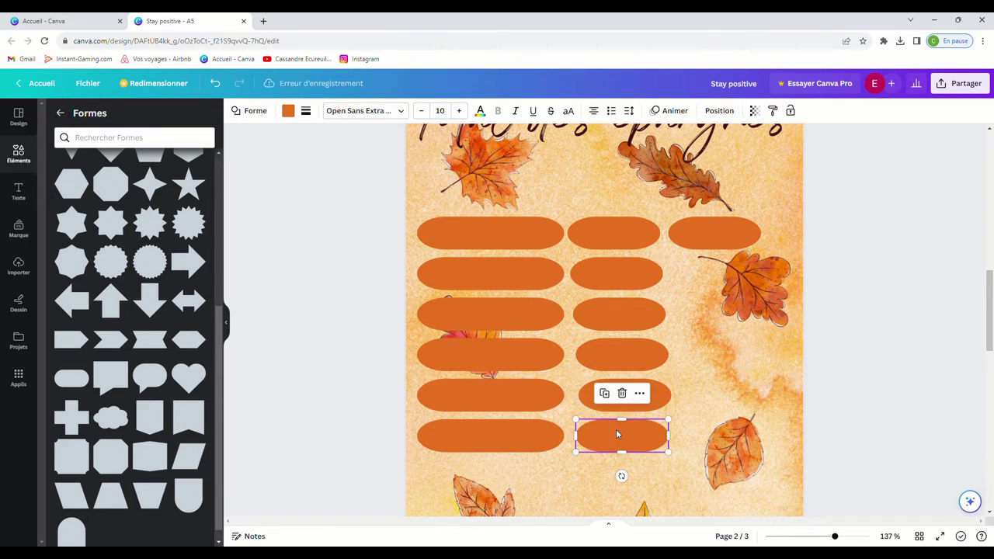
{"action": "left_click_drag", "start_coordinate": [663, 401], "coordinate": [660, 401]}
{"action": "left_click_drag", "start_coordinate": [645, 321], "coordinate": [635, 318]}
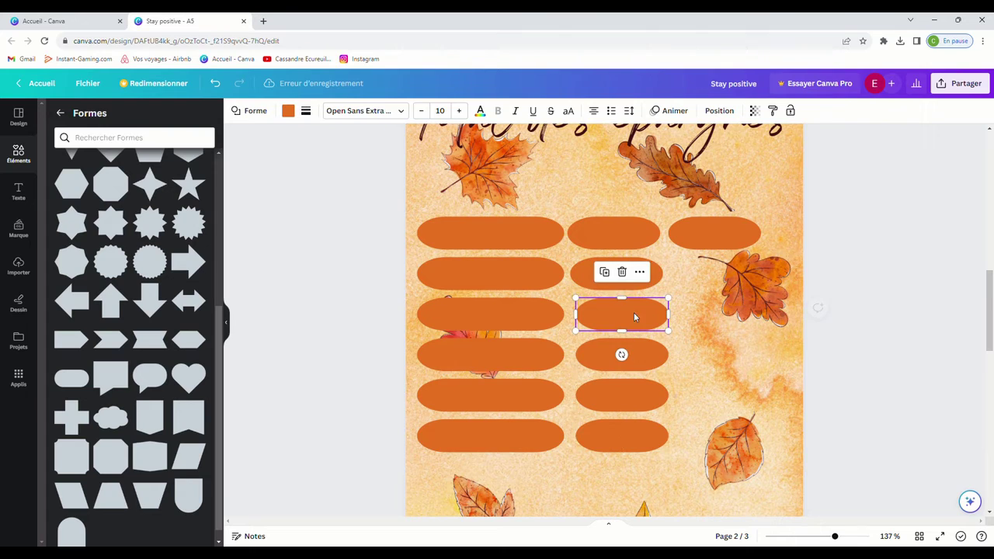
{"action": "left_click_drag", "start_coordinate": [662, 277], "coordinate": [663, 249]}
Step: Align the third column's top pill with the first row and duplicate it downward to fill all six rows
{"action": "left_click_drag", "start_coordinate": [727, 238], "coordinate": [707, 281]}
{"action": "left_click", "coordinate": [708, 191]}
{"action": "left_click", "coordinate": [709, 231]}
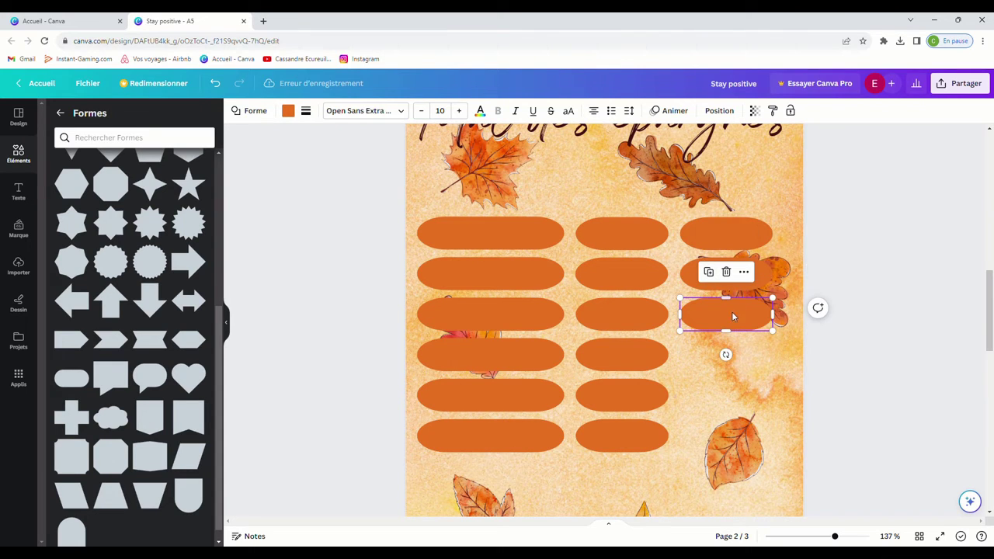
{"action": "left_click", "coordinate": [708, 271]}
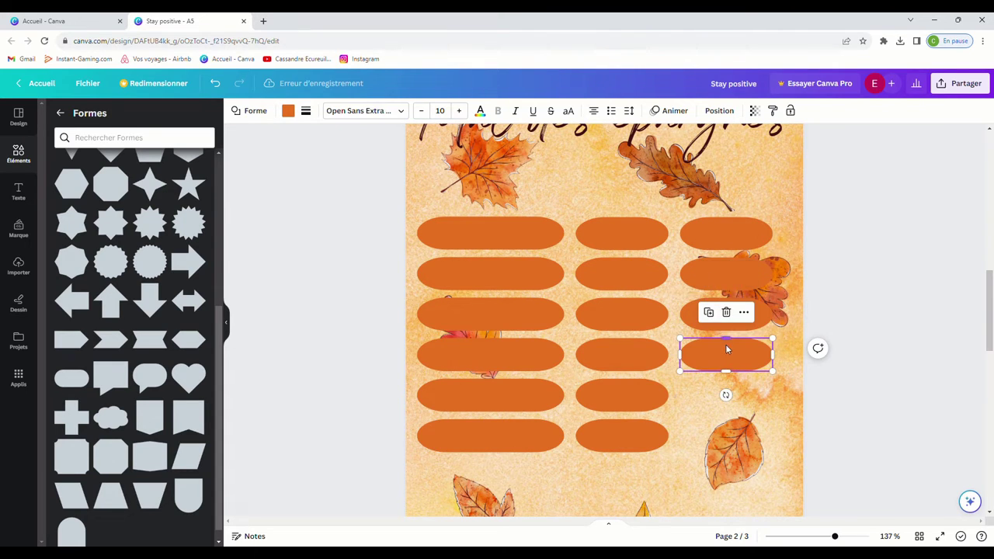
{"action": "left_click", "coordinate": [708, 311]}
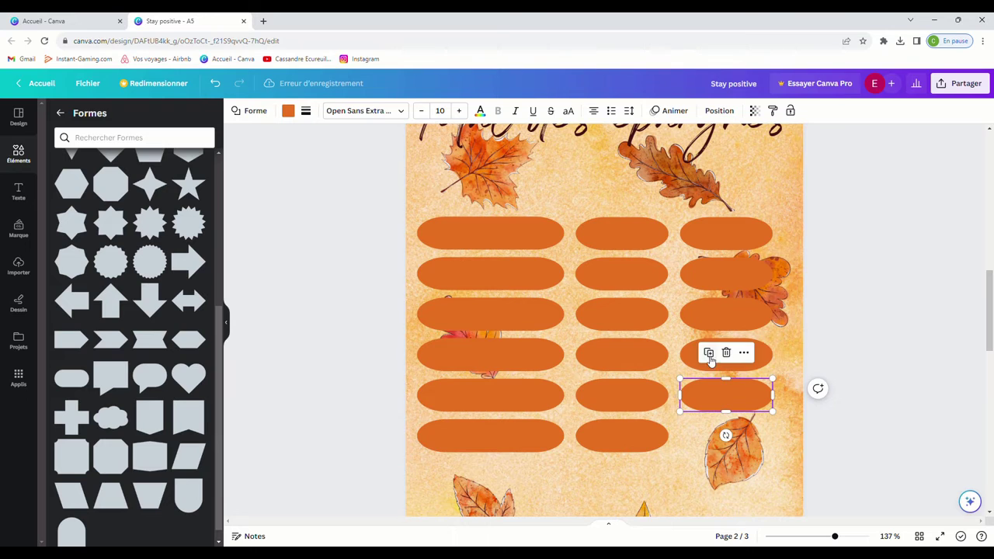
{"action": "key", "text": "ctrl+d"}
{"action": "left_click", "coordinate": [650, 475]}
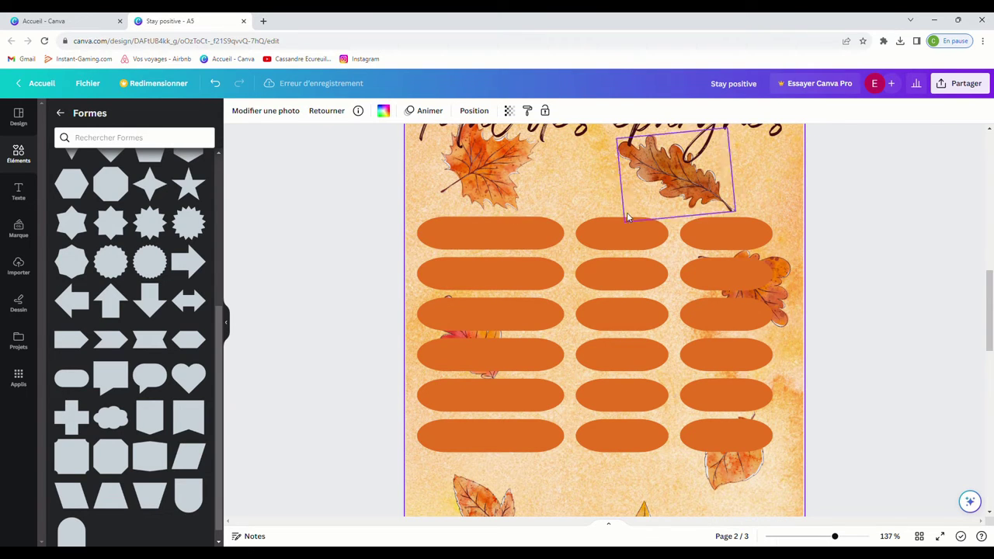
{"action": "scroll", "coordinate": [595, 296], "scroll_direction": "up", "scroll_amount": 2}
{"action": "scroll", "coordinate": [596, 300], "scroll_direction": "down", "scroll_amount": 1}
{"action": "scroll", "coordinate": [595, 300], "scroll_direction": "down", "scroll_amount": 2}
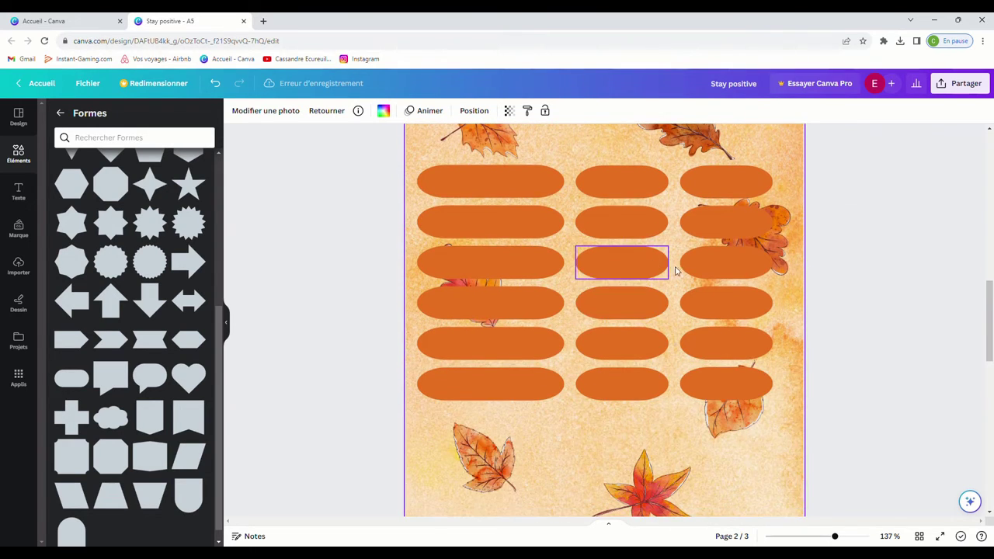
{"action": "left_click", "coordinate": [724, 181]}
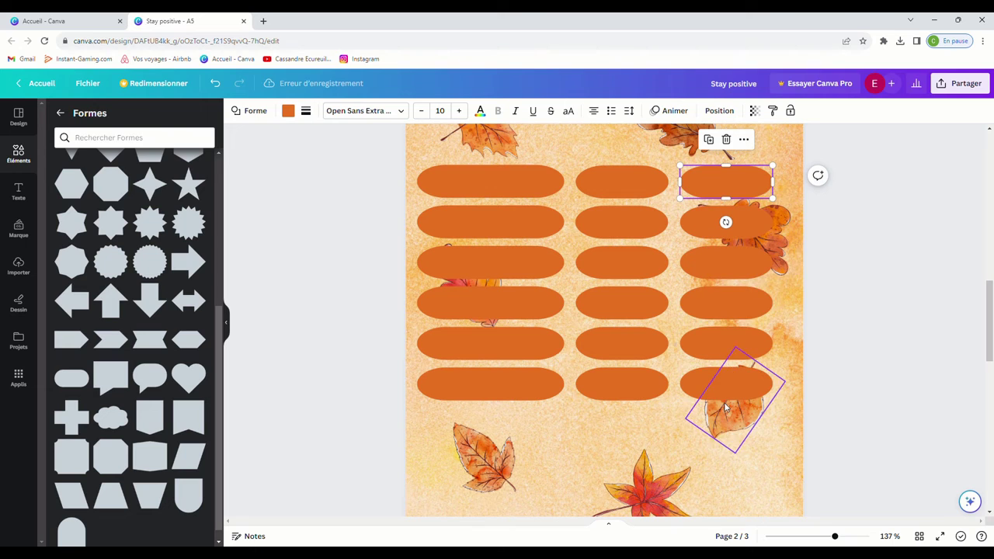
{"action": "scroll", "coordinate": [725, 406], "scroll_direction": "up", "scroll_amount": 1}
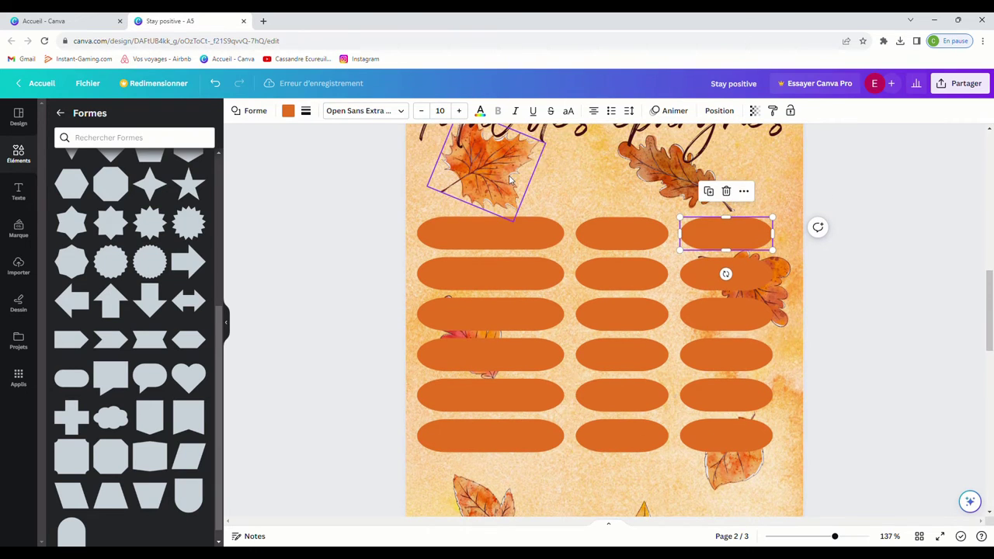
Step: Enter "Enveloppes" as the text of the first column's top pill
{"action": "left_click", "coordinate": [487, 238]}
{"action": "left_click", "coordinate": [486, 239]}
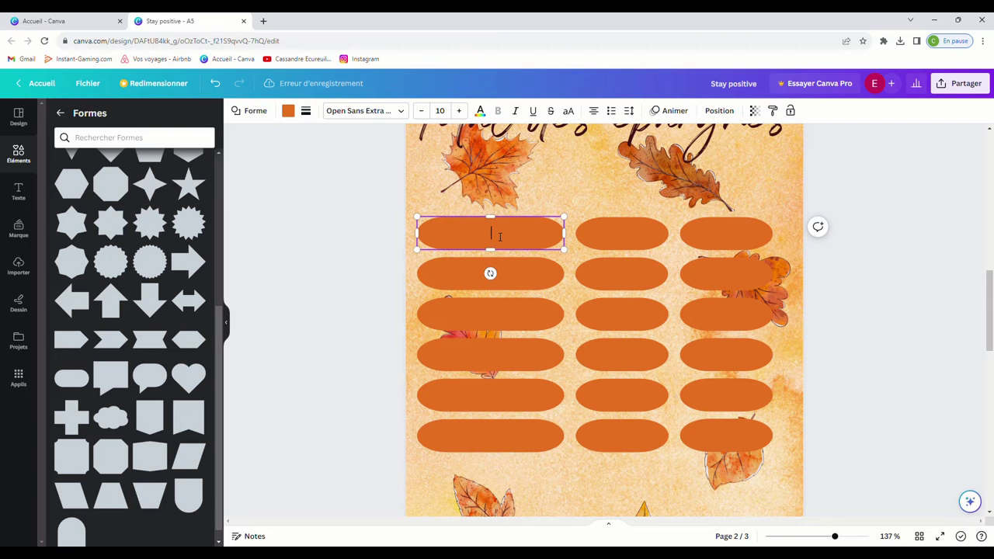
{"action": "left_click", "coordinate": [621, 235]}
Step: Shift the "Total des épargnes" title slightly up and to the right on the page
{"action": "scroll", "coordinate": [604, 206], "scroll_direction": "up", "scroll_amount": 2}
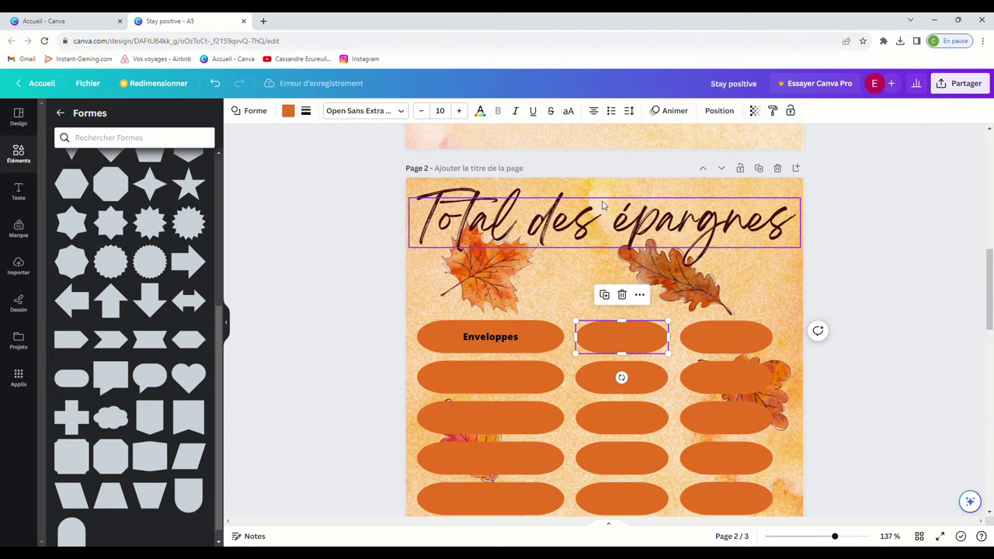
{"action": "left_click", "coordinate": [579, 221]}
{"action": "left_click_drag", "start_coordinate": [579, 221], "coordinate": [577, 217]}
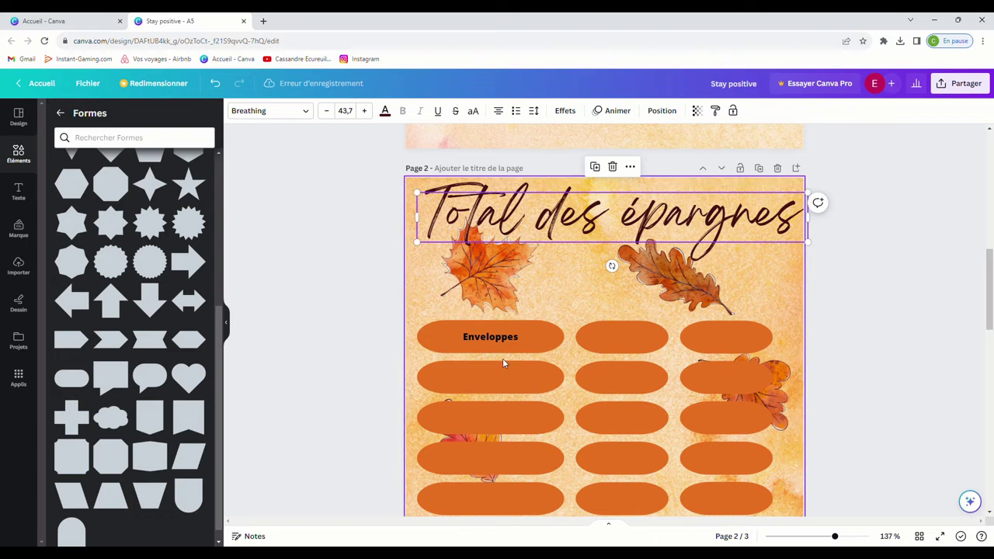
Step: Enter "Banque" and "Total" as the header text of the second and third columns' top pills
{"action": "left_click", "coordinate": [615, 334]}
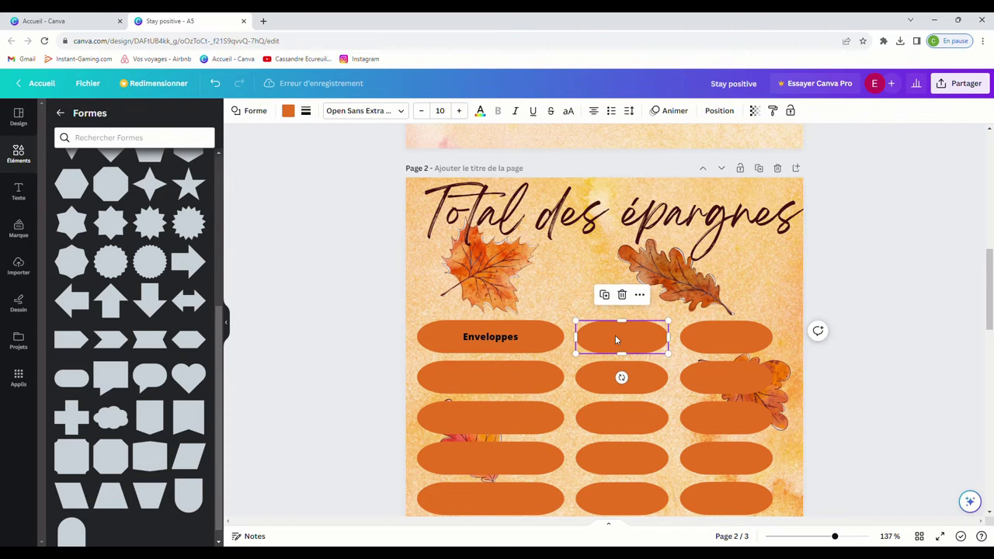
{"action": "left_click", "coordinate": [615, 335]}
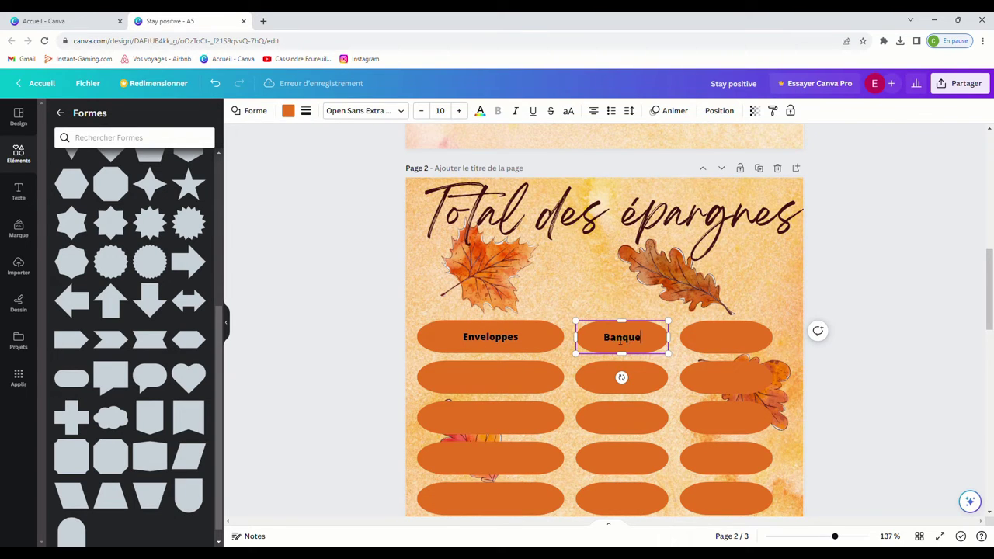
{"action": "left_click", "coordinate": [724, 338]}
{"action": "left_click", "coordinate": [724, 337]}
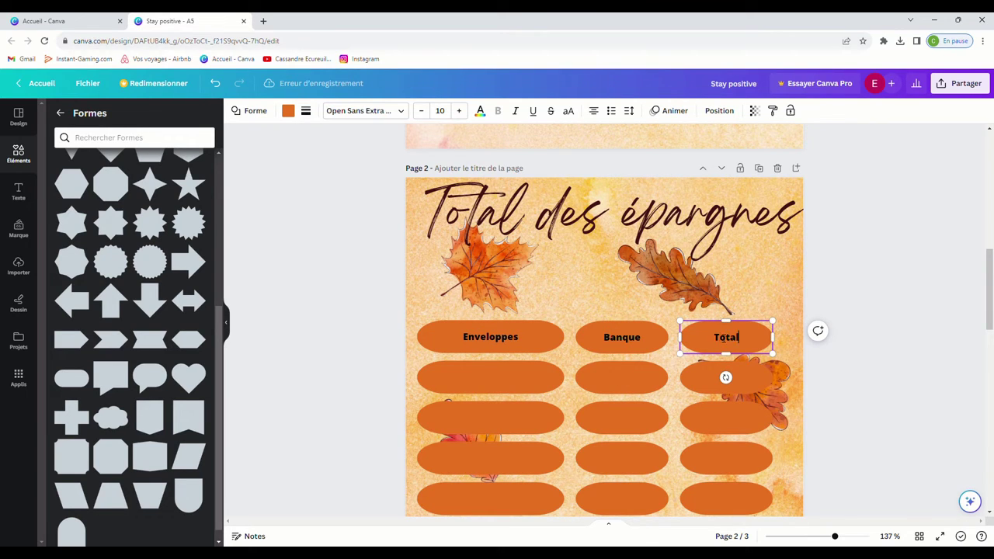
{"action": "left_click", "coordinate": [784, 295]}
Step: Group all the pills of the three-column grid and shift the group right and slightly up
{"action": "scroll", "coordinate": [584, 308], "scroll_direction": "down", "scroll_amount": 2}
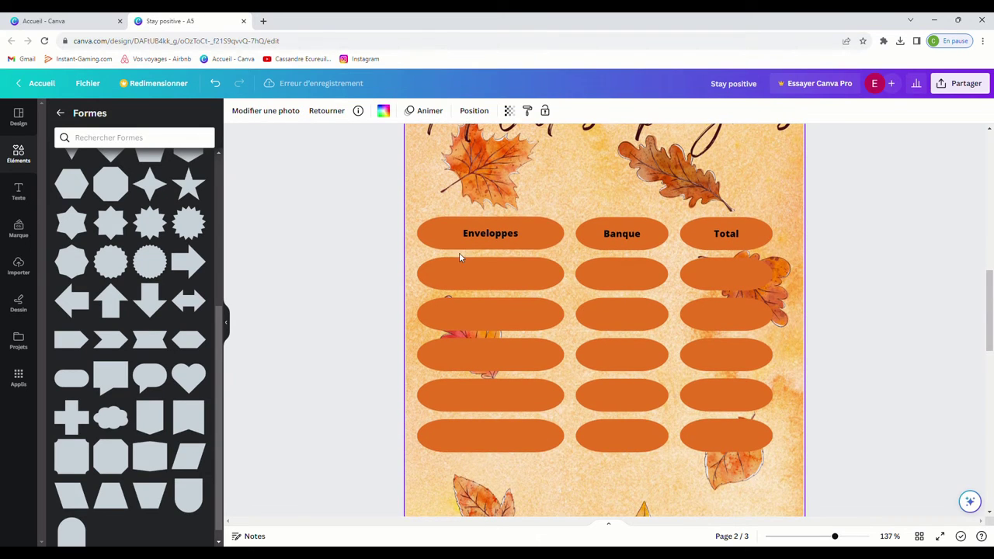
{"action": "left_click_drag", "start_coordinate": [409, 209], "coordinate": [785, 465]}
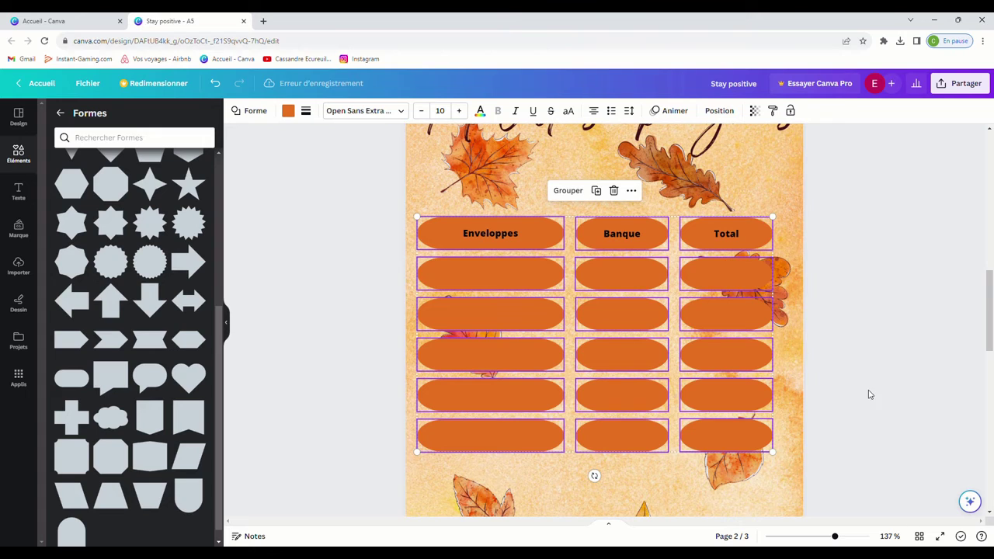
{"action": "left_click", "coordinate": [581, 200]}
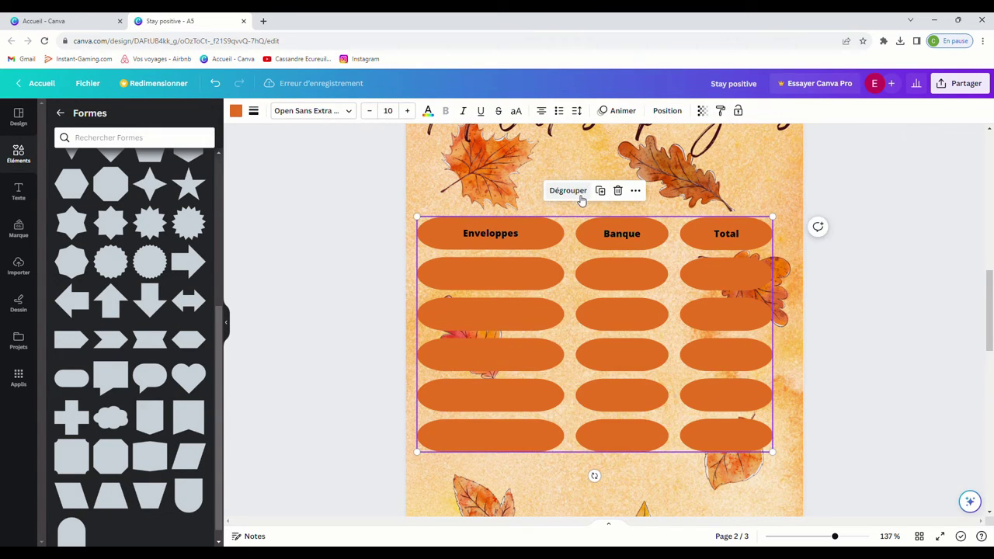
{"action": "mouse_move", "coordinate": [575, 257]}
{"action": "left_mouse_down"}
{"action": "mouse_move", "coordinate": [579, 277]}
{"action": "mouse_move", "coordinate": [595, 277]}
{"action": "mouse_move", "coordinate": [589, 266]}
{"action": "left_mouse_up"}
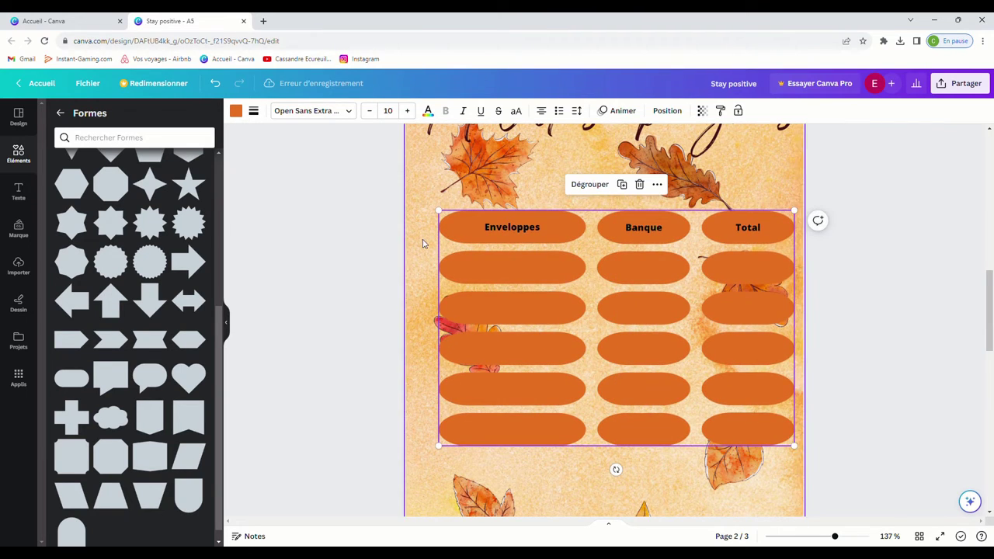
{"action": "left_click", "coordinate": [425, 342]}
{"action": "scroll", "coordinate": [674, 324], "scroll_direction": "up", "scroll_amount": 1}
{"action": "scroll", "coordinate": [673, 318], "scroll_direction": "up", "scroll_amount": 1}
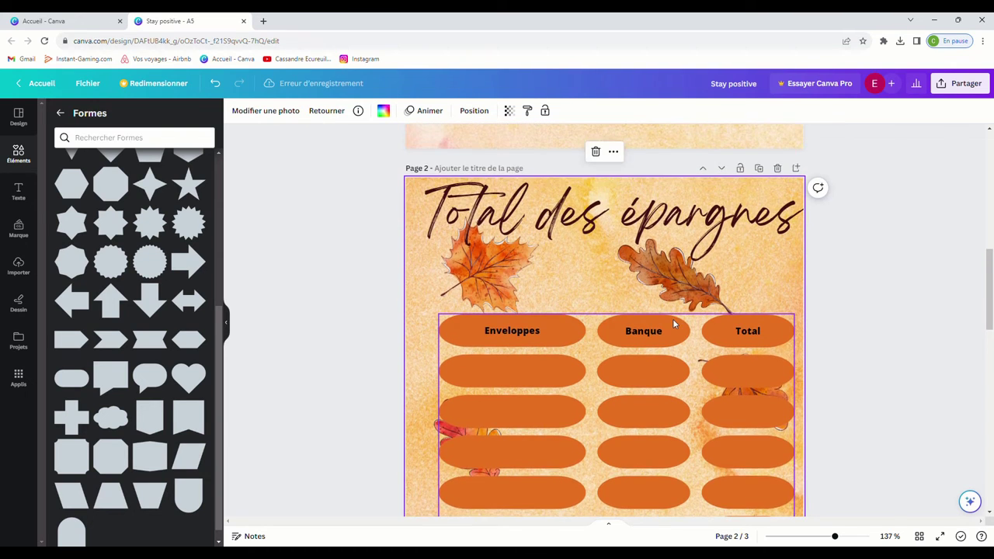
{"action": "scroll", "coordinate": [673, 318], "scroll_direction": "down", "scroll_amount": 3}
{"action": "left_click", "coordinate": [516, 254]}
{"action": "left_click", "coordinate": [594, 436]}
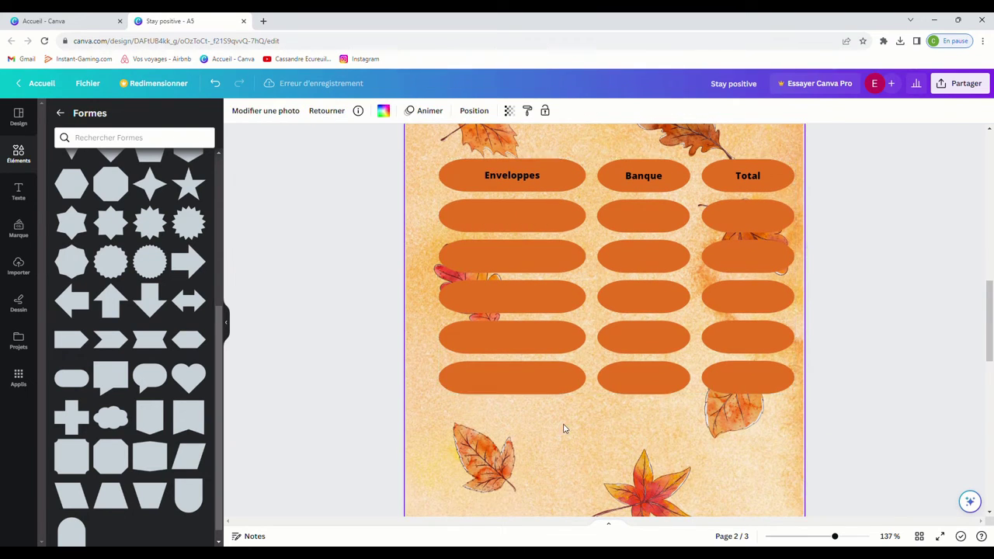
Step: Try lighter photo shades on the pill group, and settle on the deeper orange from the leaf photo's palette
{"action": "left_click", "coordinate": [501, 194]}
{"action": "scroll", "coordinate": [577, 243], "scroll_direction": "up", "scroll_amount": 3}
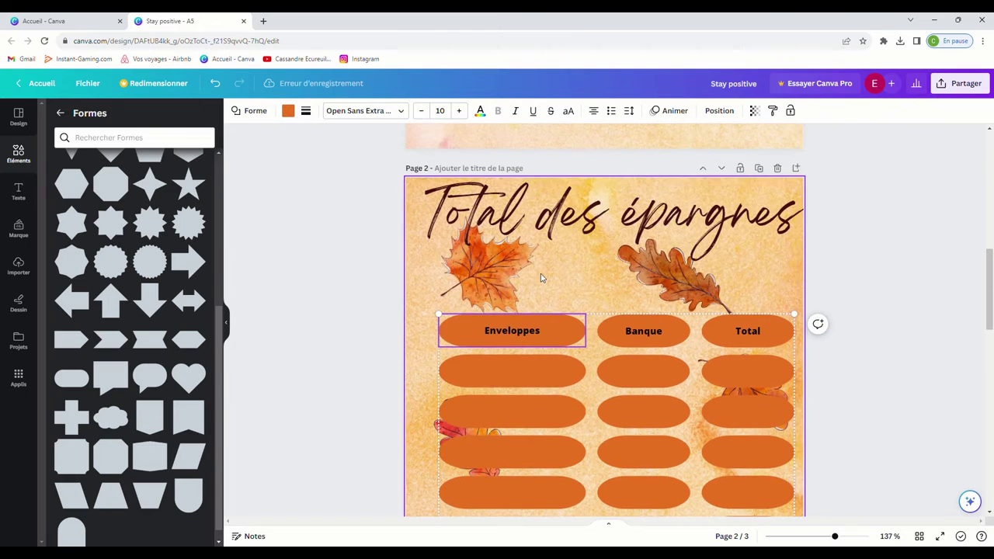
{"action": "left_click_drag", "start_coordinate": [417, 309], "coordinate": [621, 408]}
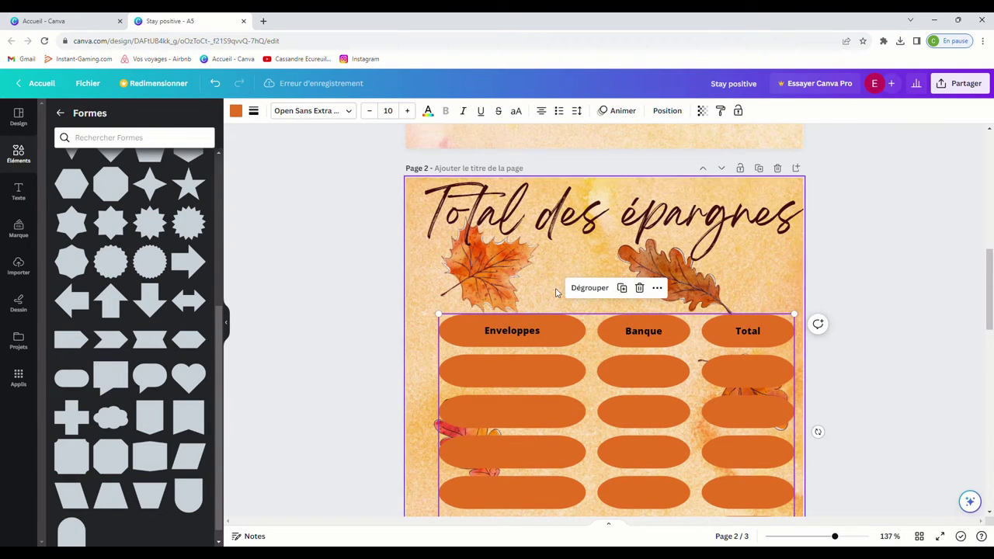
{"action": "left_click", "coordinate": [236, 111]}
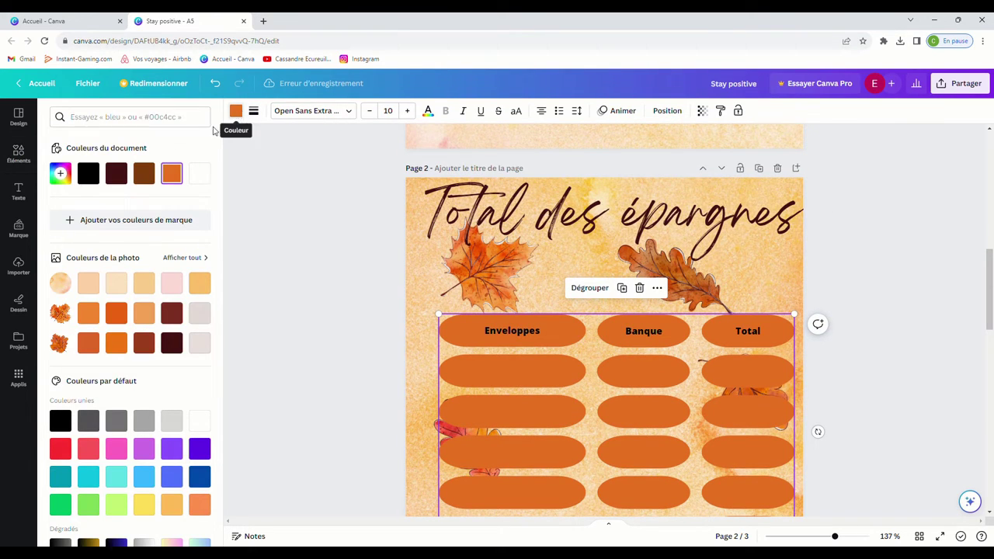
{"action": "left_click", "coordinate": [144, 173]}
{"action": "left_click", "coordinate": [151, 287]}
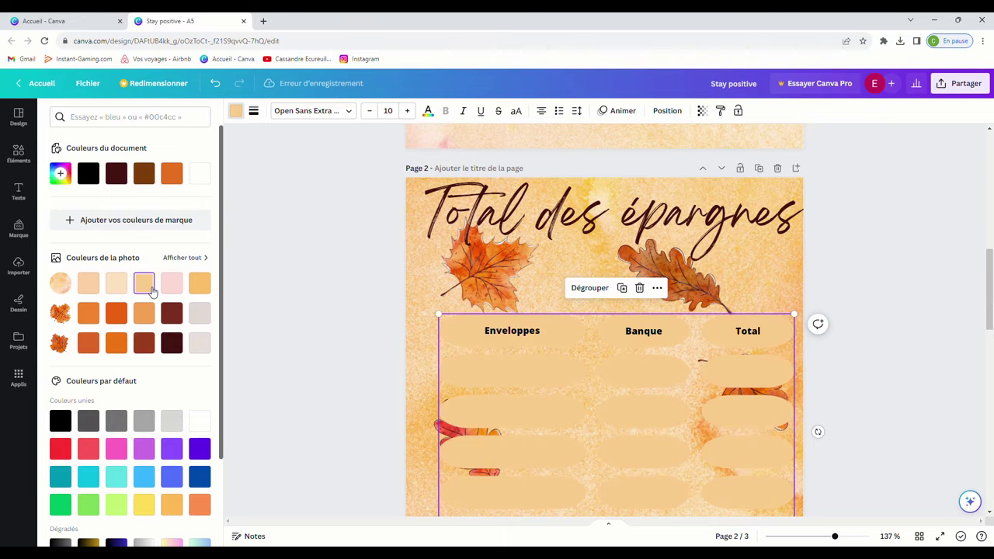
{"action": "left_click", "coordinate": [117, 287]}
{"action": "left_click", "coordinate": [199, 287]}
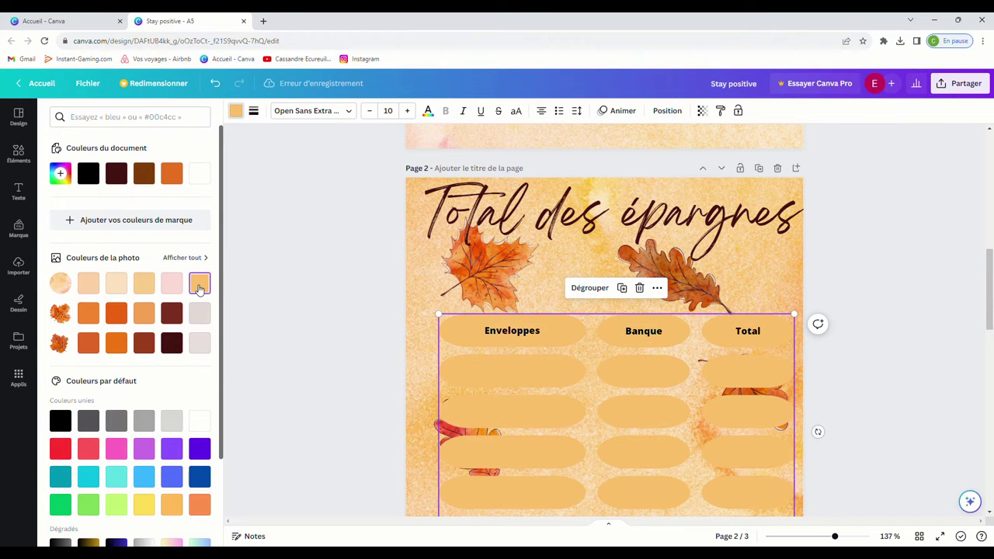
{"action": "left_click", "coordinate": [117, 314]}
{"action": "left_click", "coordinate": [525, 332]}
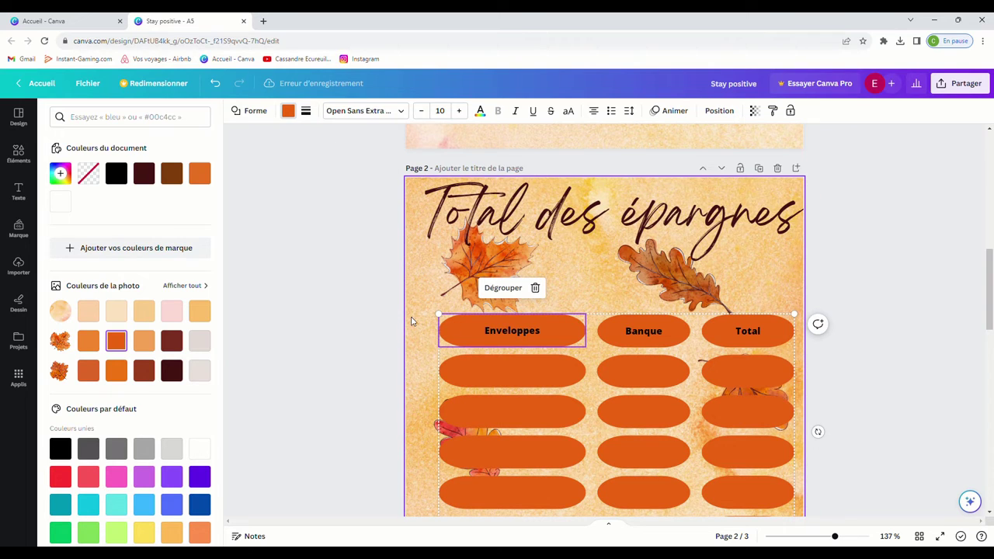
Step: Compare script fonts on the pill headers, including Moontime and Bukhari Script, and apply Breathing
{"action": "left_click_drag", "start_coordinate": [412, 320], "coordinate": [792, 489]}
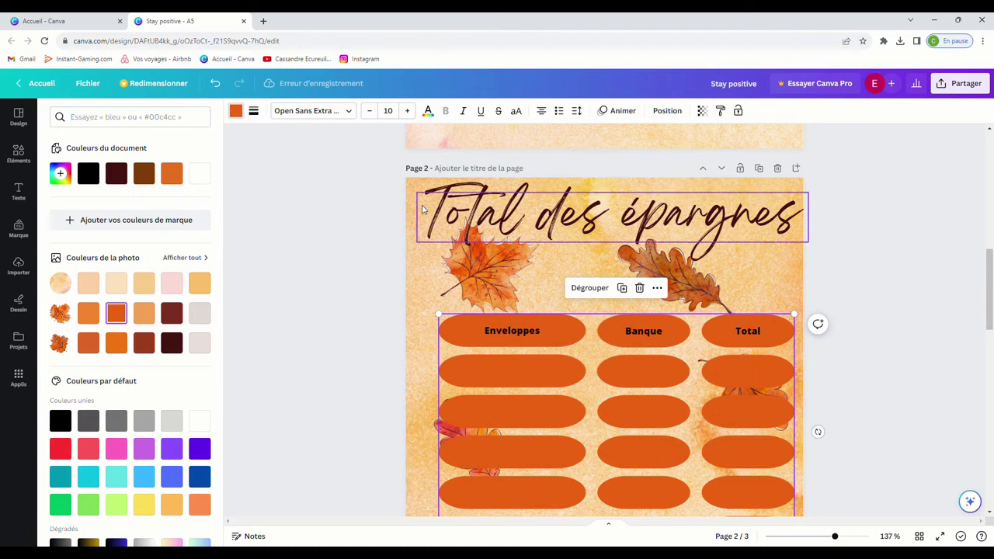
{"action": "left_click", "coordinate": [306, 111]}
{"action": "left_click", "coordinate": [144, 198]}
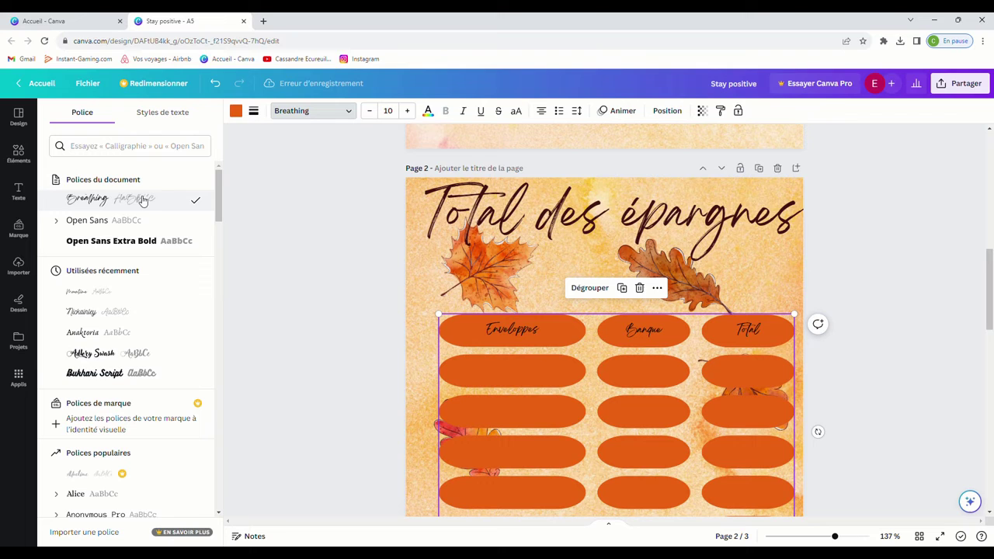
{"action": "left_click", "coordinate": [118, 297]}
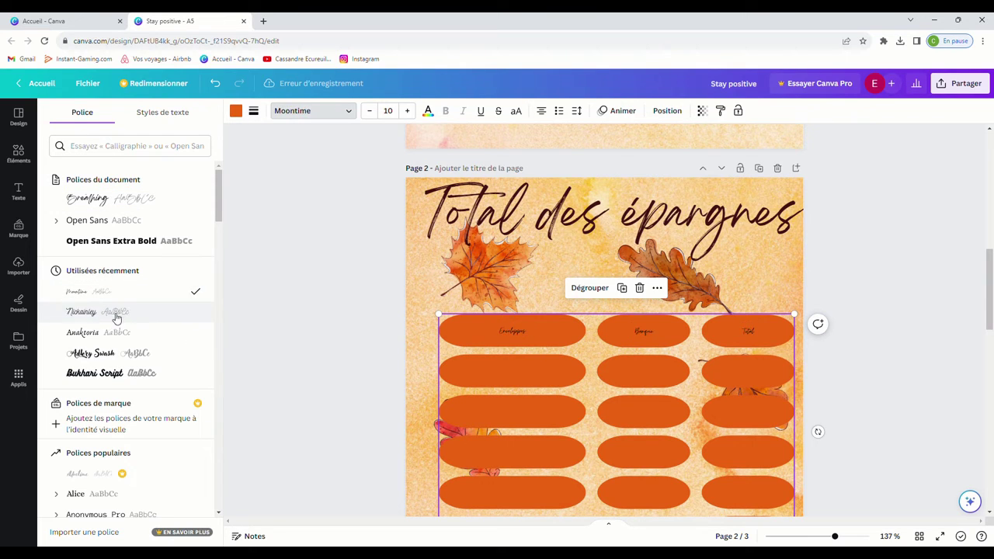
{"action": "left_click", "coordinate": [116, 353]}
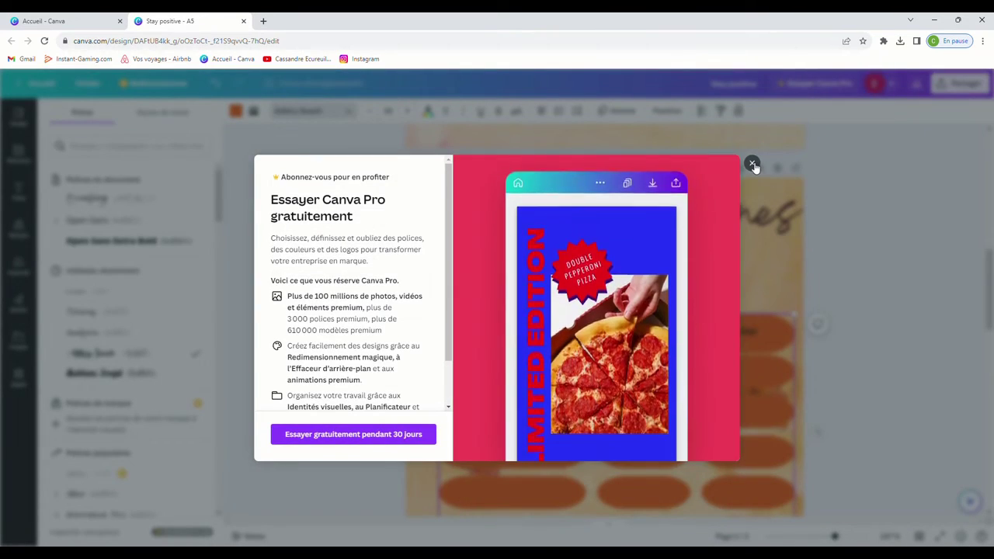
{"action": "left_click", "coordinate": [752, 164]}
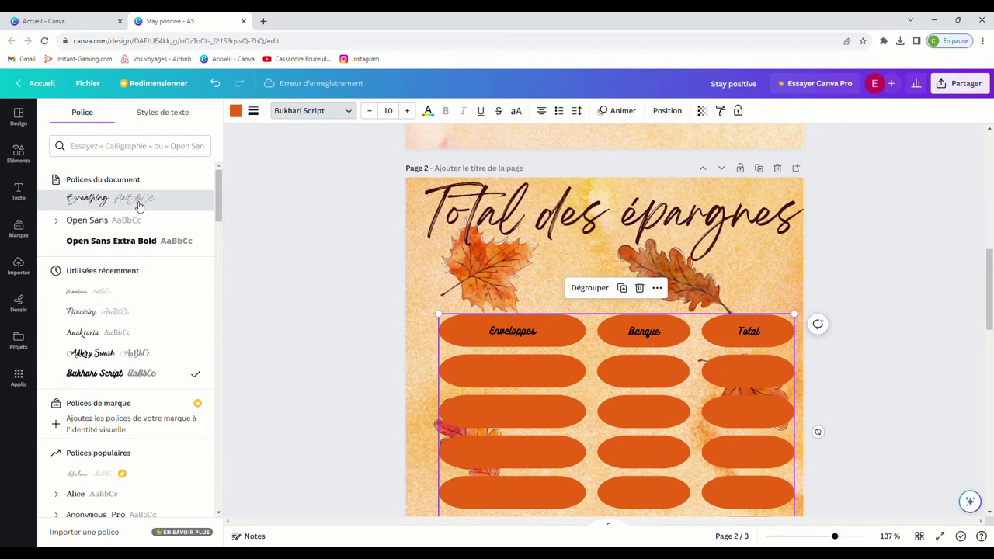
{"action": "left_click", "coordinate": [87, 199]}
{"action": "left_click", "coordinate": [892, 358]}
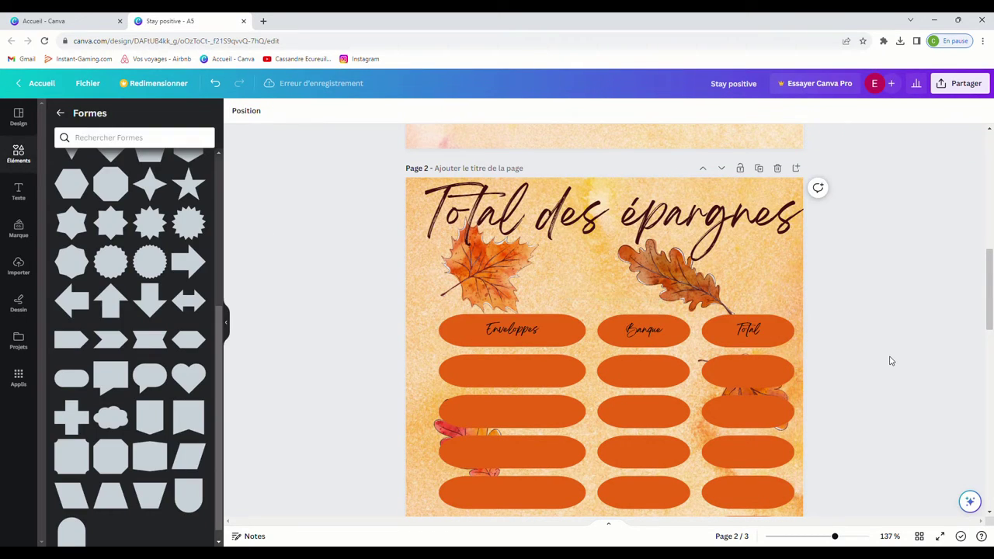
Step: Review the finished savings page and check the list of planned pages on the last page
{"action": "scroll", "coordinate": [877, 364], "scroll_direction": "down", "scroll_amount": 3}
{"action": "scroll", "coordinate": [873, 364], "scroll_direction": "up", "scroll_amount": 1}
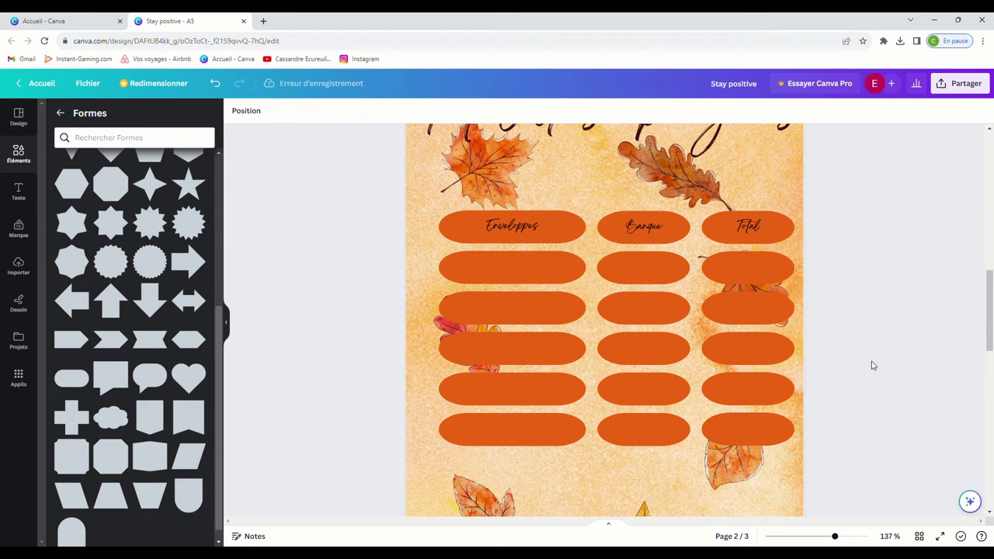
{"action": "scroll", "coordinate": [873, 365], "scroll_direction": "up", "scroll_amount": 3}
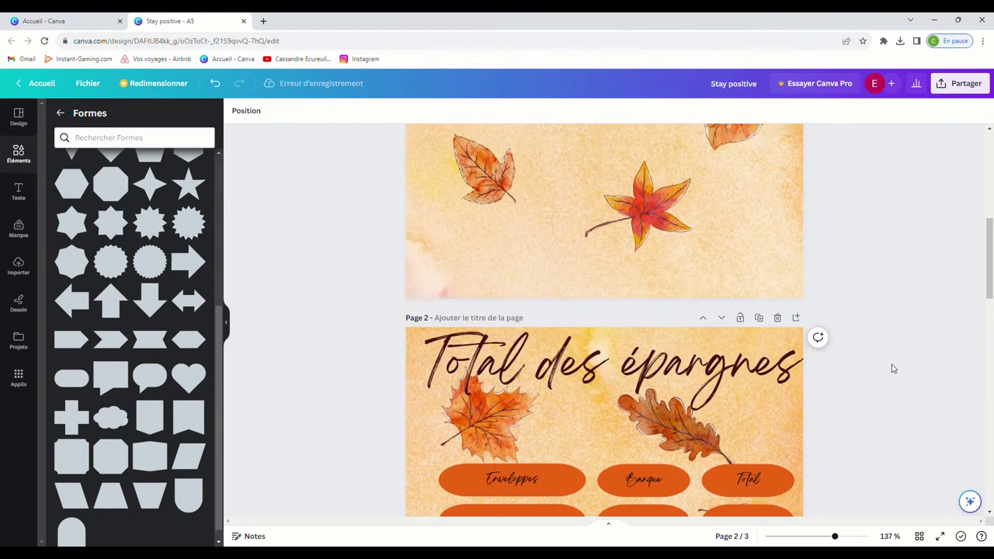
{"action": "scroll", "coordinate": [876, 366], "scroll_direction": "down", "scroll_amount": 5}
{"action": "scroll", "coordinate": [876, 365], "scroll_direction": "down", "scroll_amount": 5}
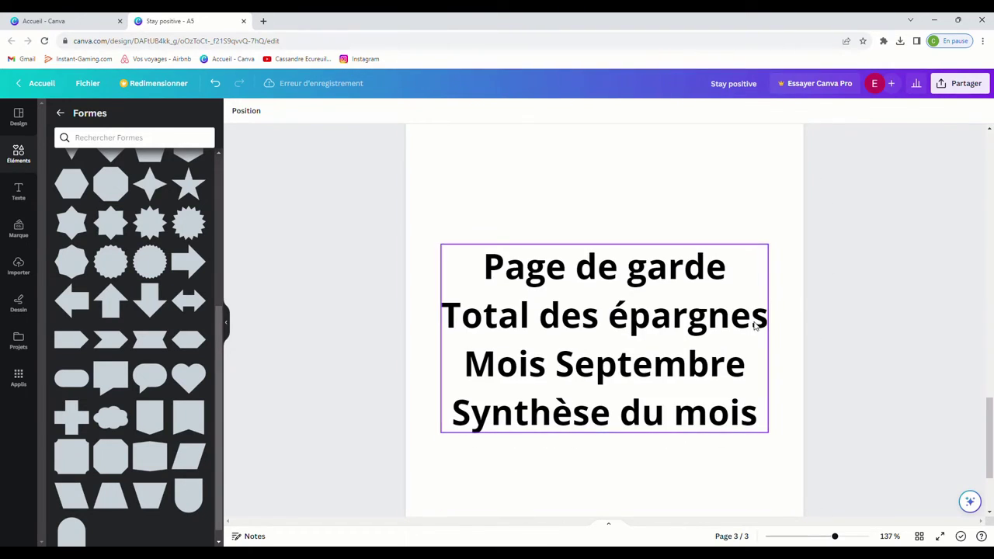
{"action": "left_click", "coordinate": [661, 388]}
{"action": "left_click", "coordinate": [733, 373]}
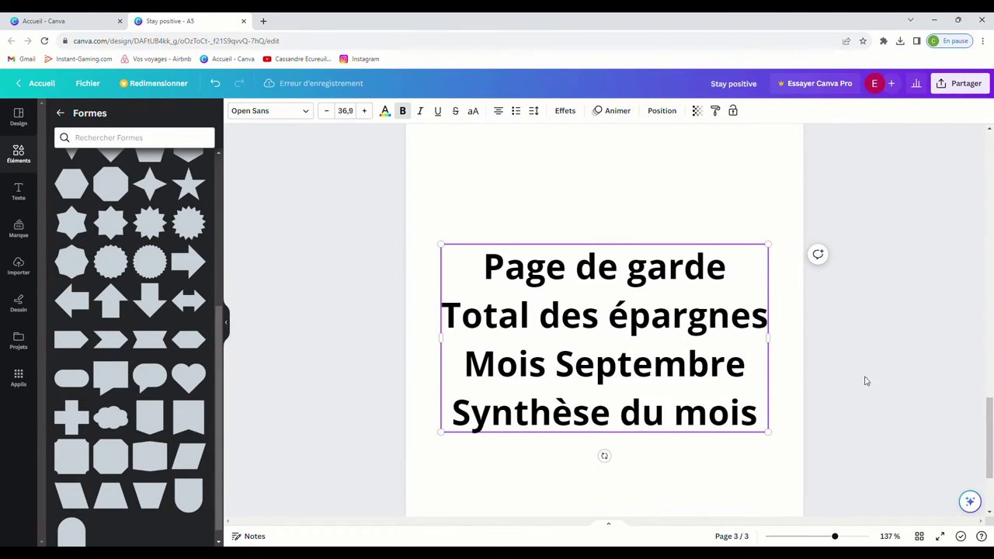
Step: Duplicate the "Total des épargnes" page and change the copy's title to "Septembre"
{"action": "scroll", "coordinate": [866, 381], "scroll_direction": "up", "scroll_amount": 8}
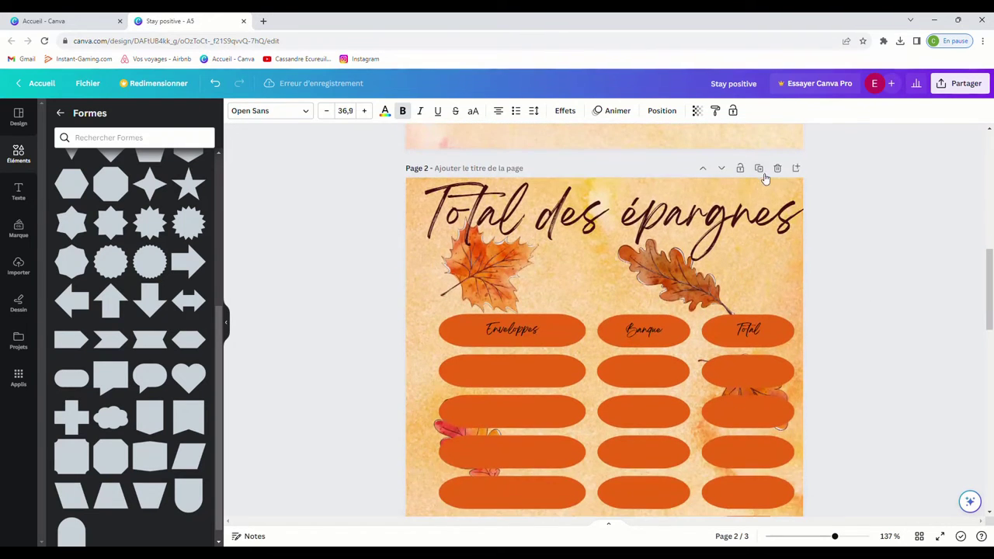
{"action": "left_click", "coordinate": [759, 169]}
{"action": "left_click", "coordinate": [649, 220]}
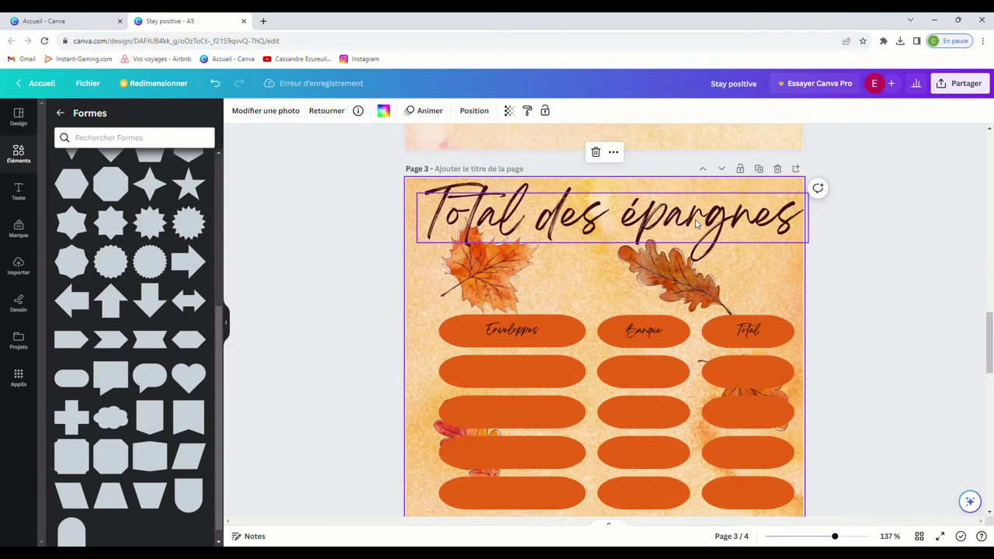
{"action": "left_click", "coordinate": [648, 221]}
{"action": "left_click_drag", "start_coordinate": [777, 222], "coordinate": [431, 243]}
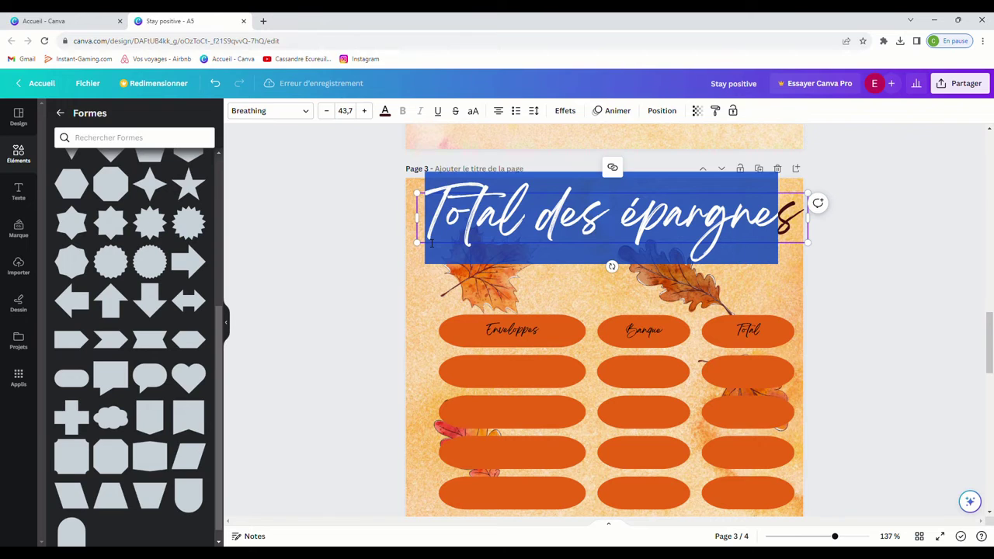
{"action": "key", "text": "BackSpace"}
{"action": "type", "text": "Se"}
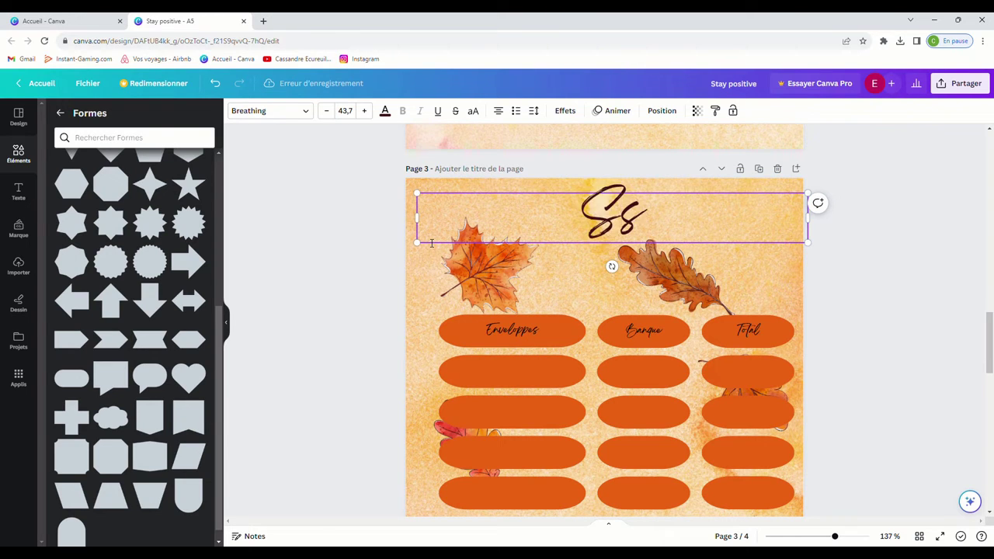
{"action": "type", "text": "ptembres"}
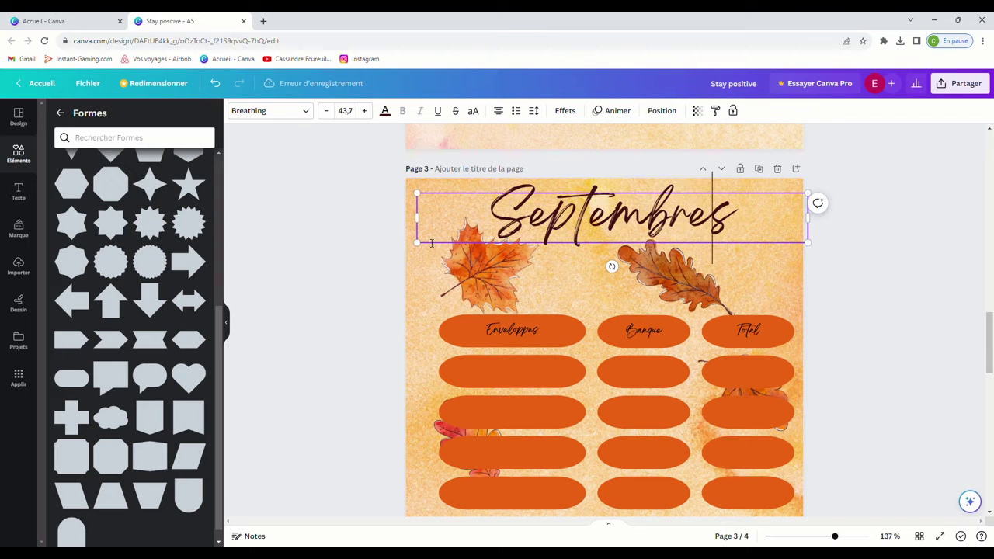
{"action": "key", "text": "Delete"}
Step: Ungroup the pill grid on the "Septembre" page and deselect the pills
{"action": "scroll", "coordinate": [606, 264], "scroll_direction": "down", "scroll_amount": 2}
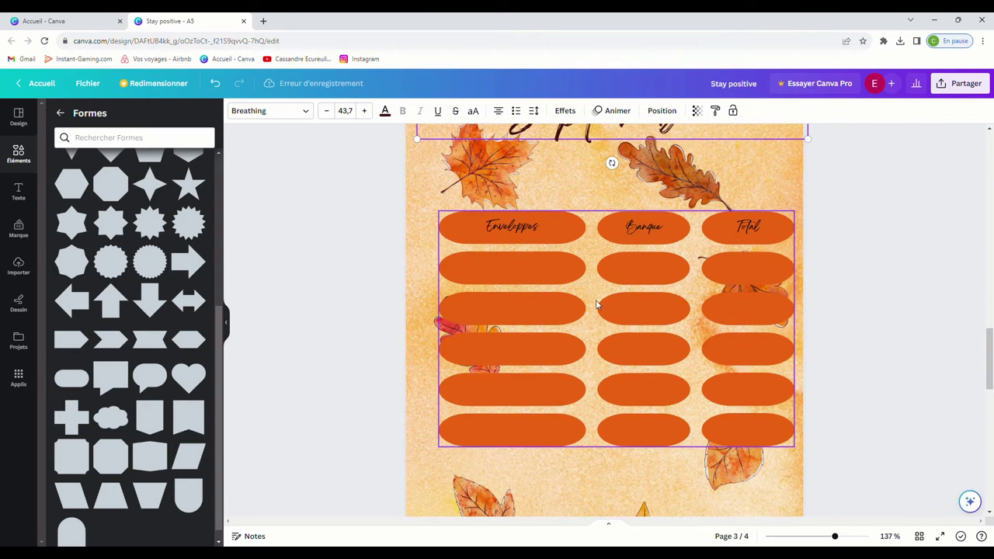
{"action": "left_click", "coordinate": [557, 245]}
{"action": "left_click", "coordinate": [503, 185]}
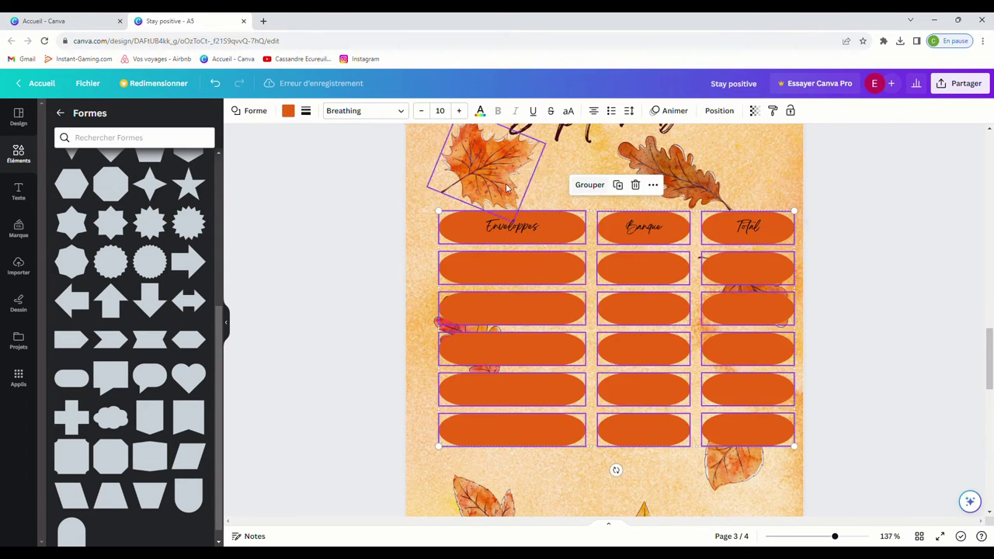
{"action": "left_click", "coordinate": [715, 181]}
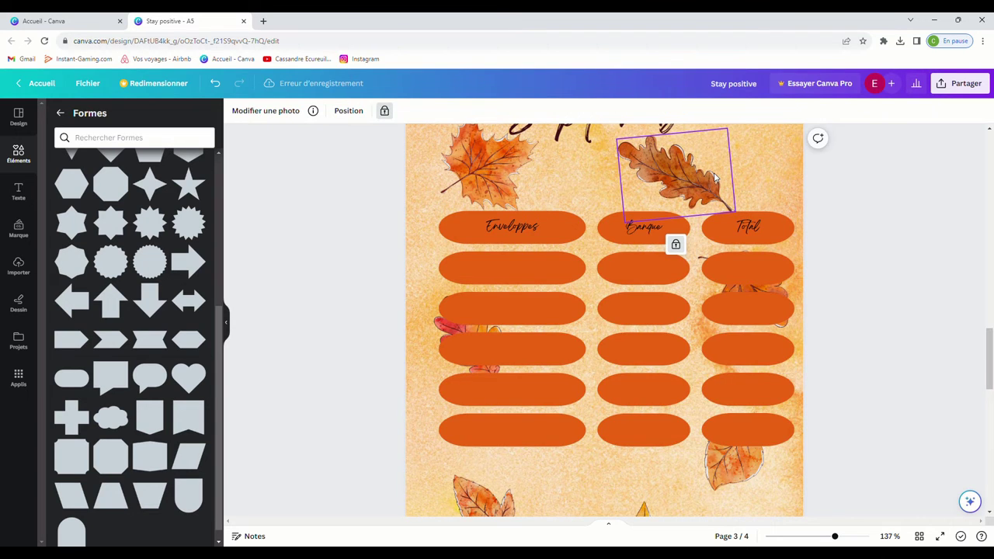
Step: Duplicate the "Septembre" title, place the copy just below it and change the copy's text to "Ressources"
{"action": "scroll", "coordinate": [668, 201], "scroll_direction": "up", "scroll_amount": 2}
{"action": "left_click", "coordinate": [594, 209]}
{"action": "left_click", "coordinate": [595, 168]}
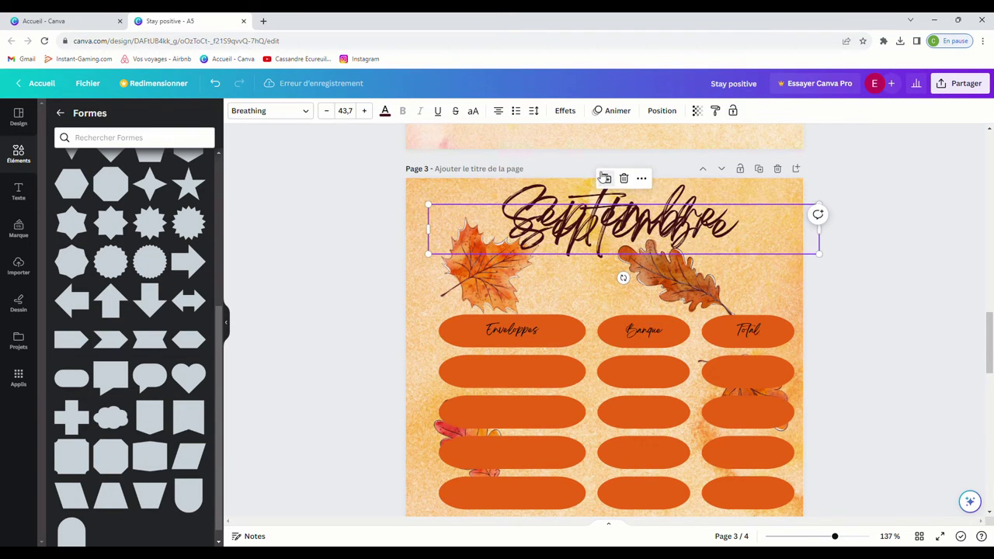
{"action": "left_click_drag", "start_coordinate": [625, 225], "coordinate": [599, 253]}
{"action": "double_click", "coordinate": [598, 252]}
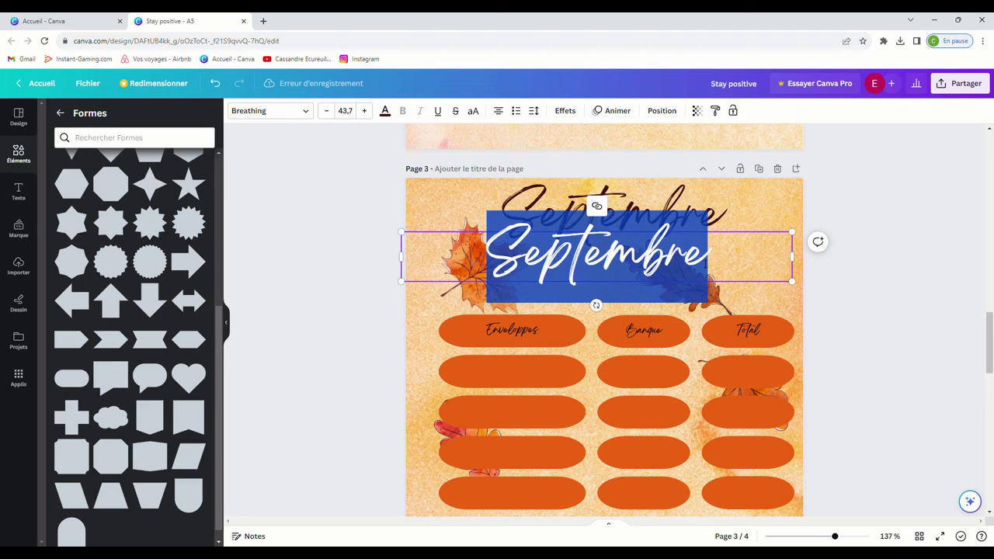
{"action": "key", "text": "BackSpace"}
{"action": "type", "text": "R"}
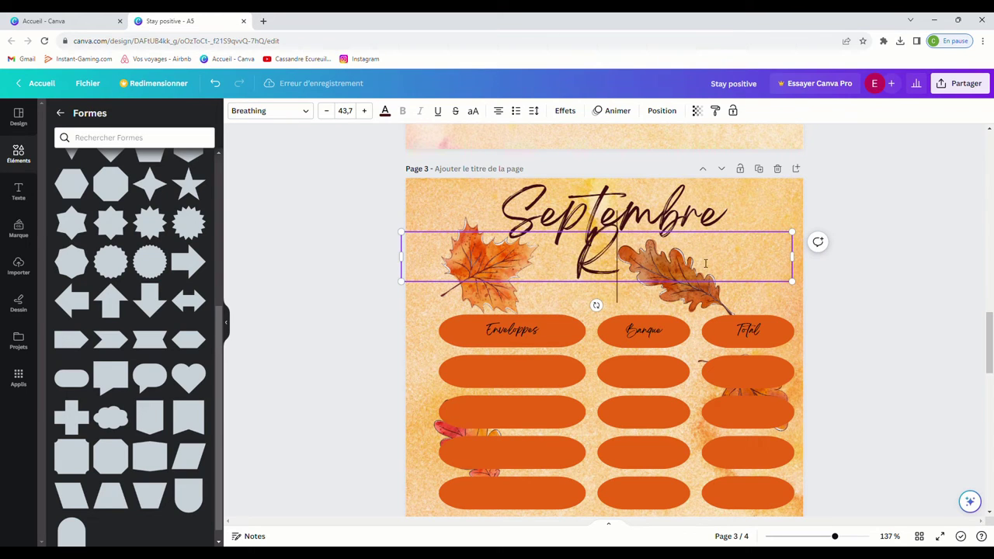
{"action": "type", "text": "essources"}
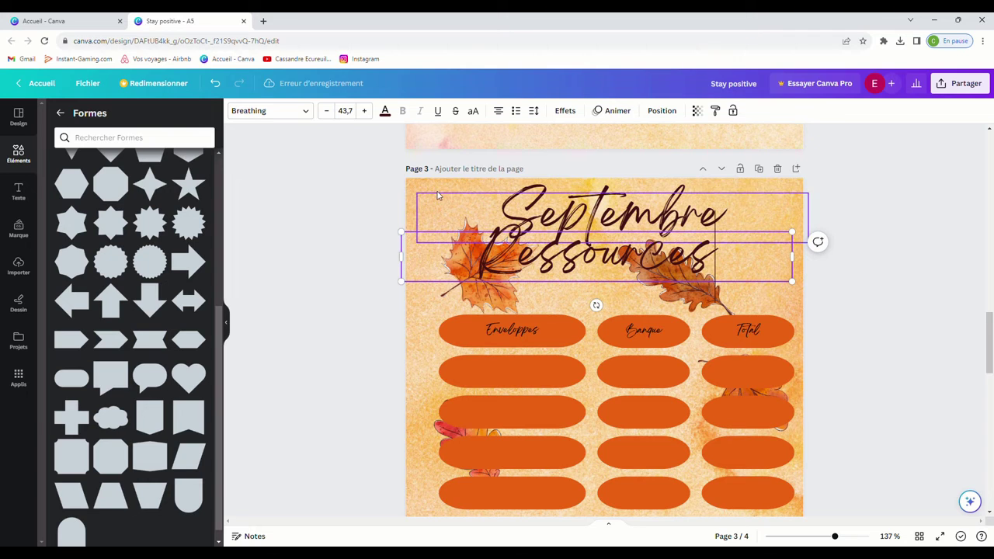
Step: Reduce the "Ressources" heading to font size 22,7 and move it over the maple leaf, above the first column of pills
{"action": "left_click", "coordinate": [342, 110]}
{"action": "double_click", "coordinate": [329, 111]}
{"action": "left_click", "coordinate": [327, 111]}
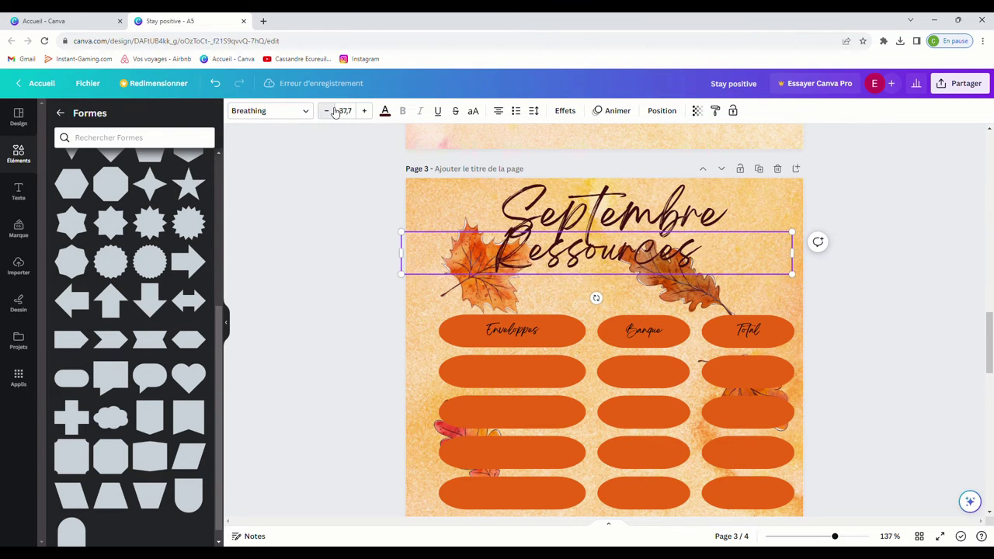
{"action": "left_click", "coordinate": [327, 111]}
{"action": "left_click", "coordinate": [327, 111]}
{"action": "left_click", "coordinate": [327, 111]}
{"action": "left_click", "coordinate": [334, 111]}
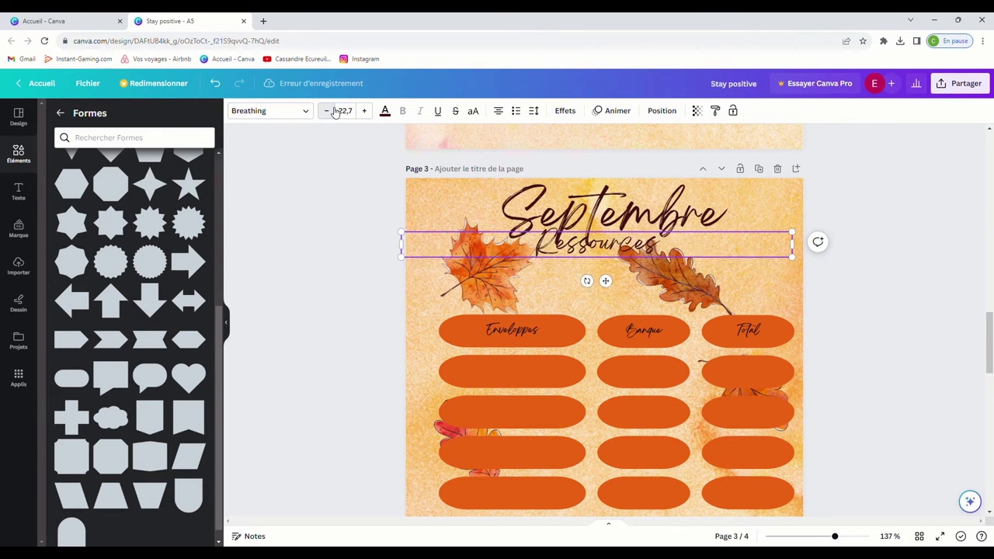
{"action": "left_click", "coordinate": [676, 268]}
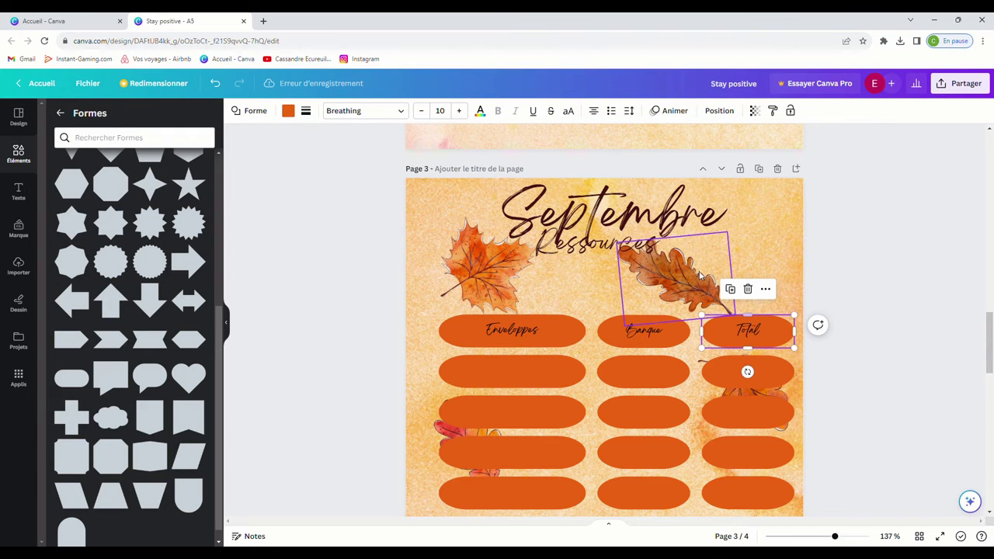
{"action": "left_click", "coordinate": [639, 250]}
{"action": "left_click_drag", "start_coordinate": [639, 250], "coordinate": [534, 261]}
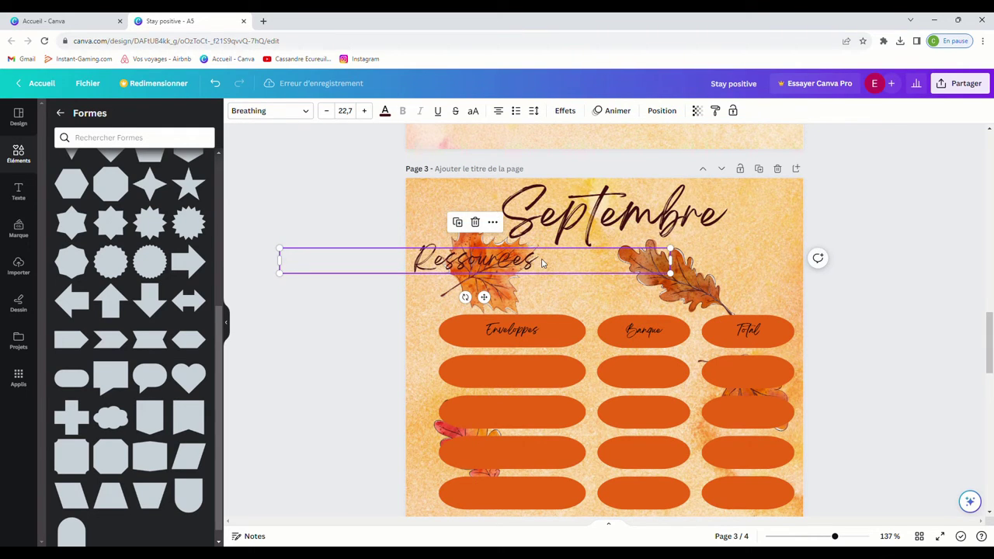
Step: Duplicate the "Ressources" heading and change the copy's text to "Dépenses fixes"
{"action": "left_click", "coordinate": [644, 291]}
{"action": "left_click", "coordinate": [536, 262]}
{"action": "left_click_drag", "start_coordinate": [482, 260], "coordinate": [493, 272]}
{"action": "double_click", "coordinate": [544, 276]}
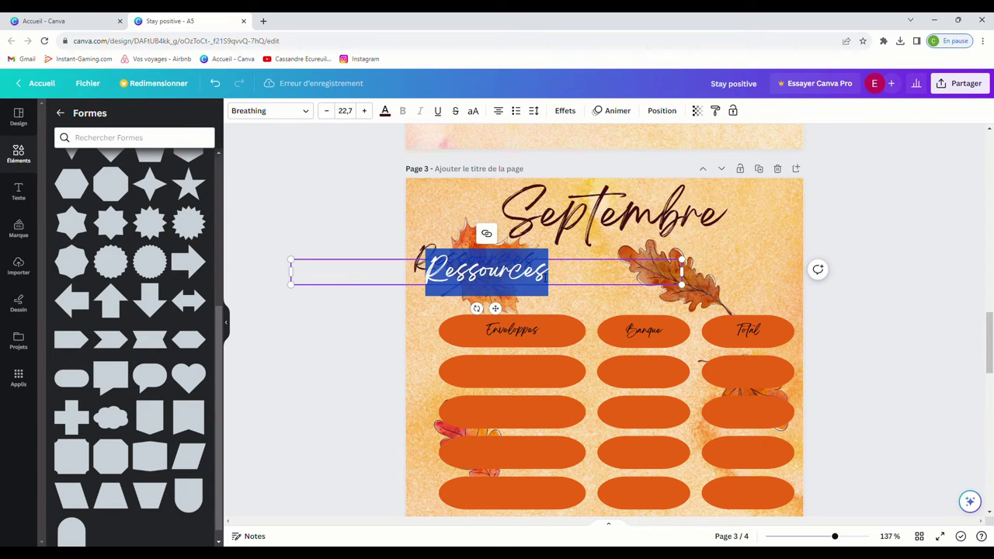
{"action": "left_click", "coordinate": [545, 277]}
{"action": "type", "text": "Dép"}
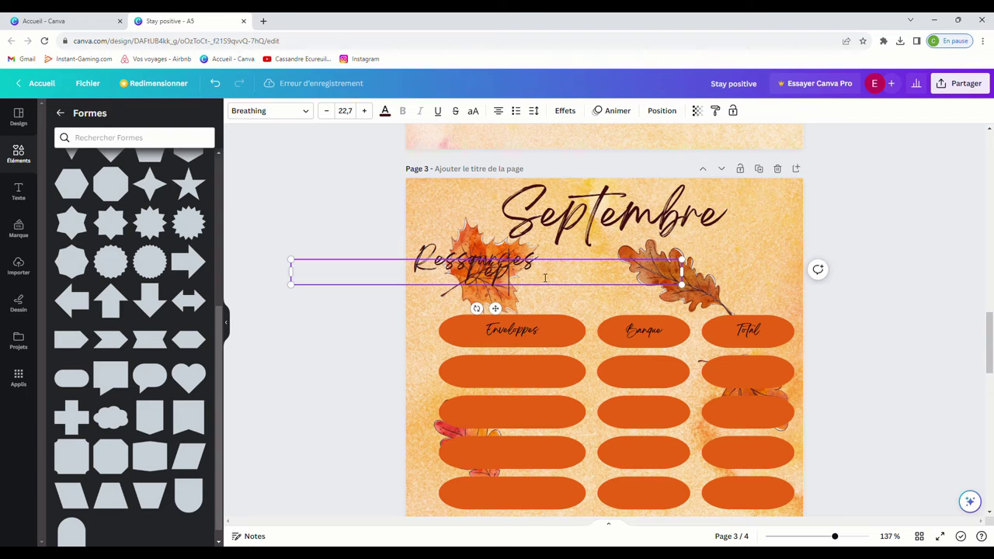
{"action": "type", "text": "enses fixes"}
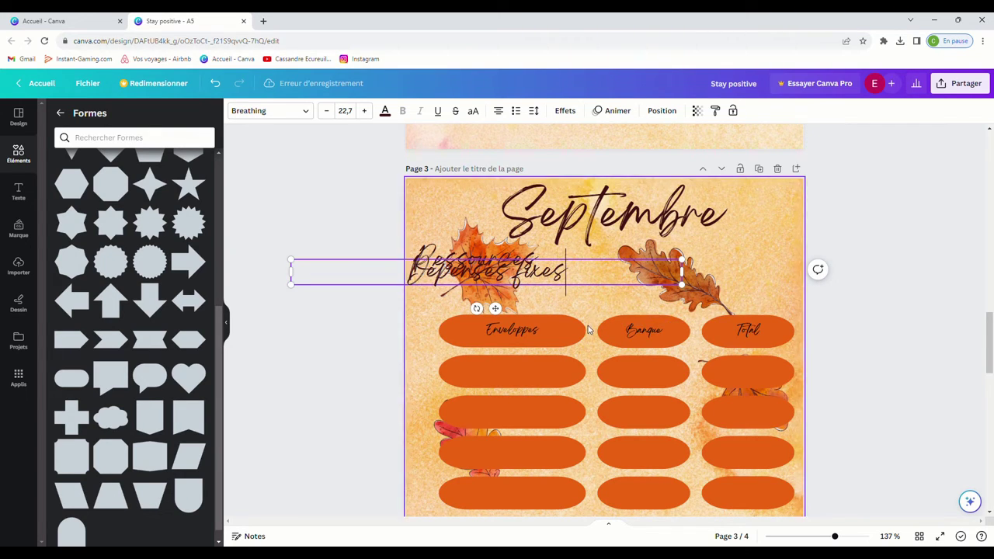
Step: Move the "Dépenses fixes" heading down the page until it sits below the last row of pills
{"action": "left_click", "coordinate": [640, 313]}
{"action": "left_click_drag", "start_coordinate": [606, 270], "coordinate": [635, 418]}
{"action": "scroll", "coordinate": [629, 409], "scroll_direction": "up", "scroll_amount": 1}
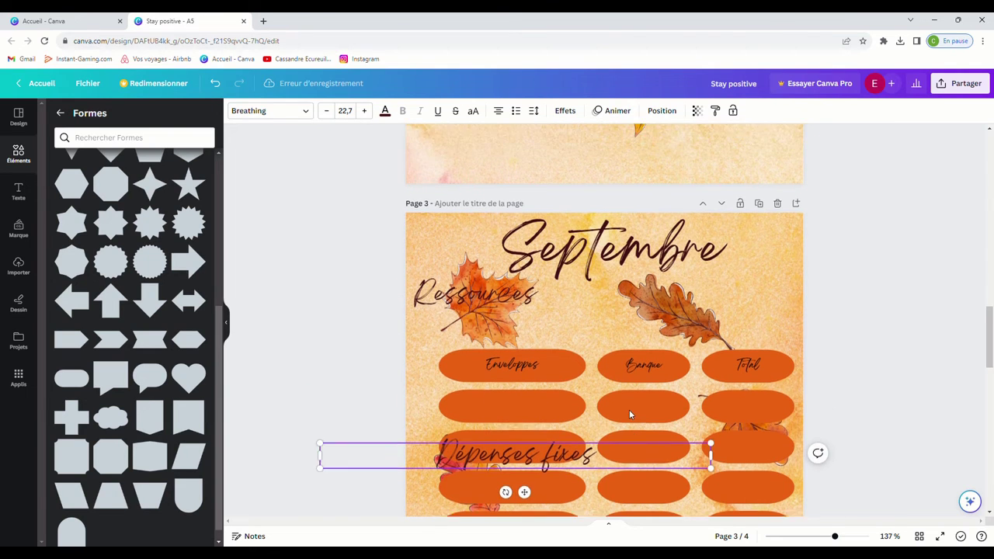
{"action": "scroll", "coordinate": [629, 409], "scroll_direction": "down", "scroll_amount": 3}
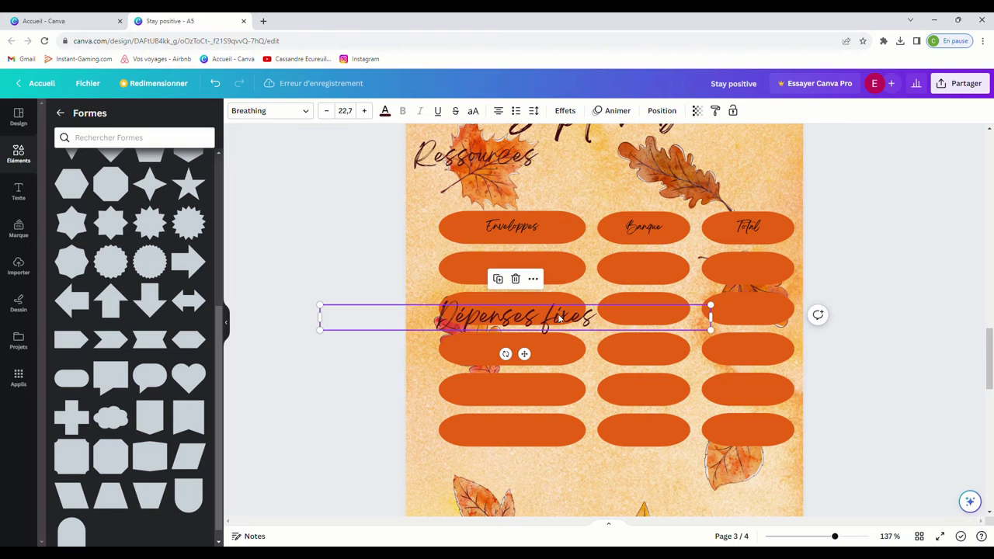
{"action": "key", "text": "shift+Down"}
{"action": "key", "text": "shift+Down"}
{"action": "key", "text": "shift+Down"}
{"action": "key", "text": "shift+Down"}
{"action": "key", "text": "shift+Down"}
{"action": "key", "text": "shift+Down"}
{"action": "key", "text": "shift+Down"}
{"action": "key", "text": "shift+Down"}
{"action": "key", "text": "shift+Down"}
{"action": "key", "text": "shift+Down"}
{"action": "key", "text": "shift+Down"}
{"action": "key", "text": "shift+Down"}
{"action": "key", "text": "shift+Down"}
{"action": "key", "text": "shift+Down"}
{"action": "key", "text": "shift+Down"}
{"action": "key", "text": "shift+Down"}
Step: Move the first two rows of pills up under the "Ressources" heading and group them
{"action": "left_click_drag", "start_coordinate": [425, 201], "coordinate": [715, 235]}
{"action": "scroll", "coordinate": [715, 235], "scroll_direction": "up", "scroll_amount": 3}
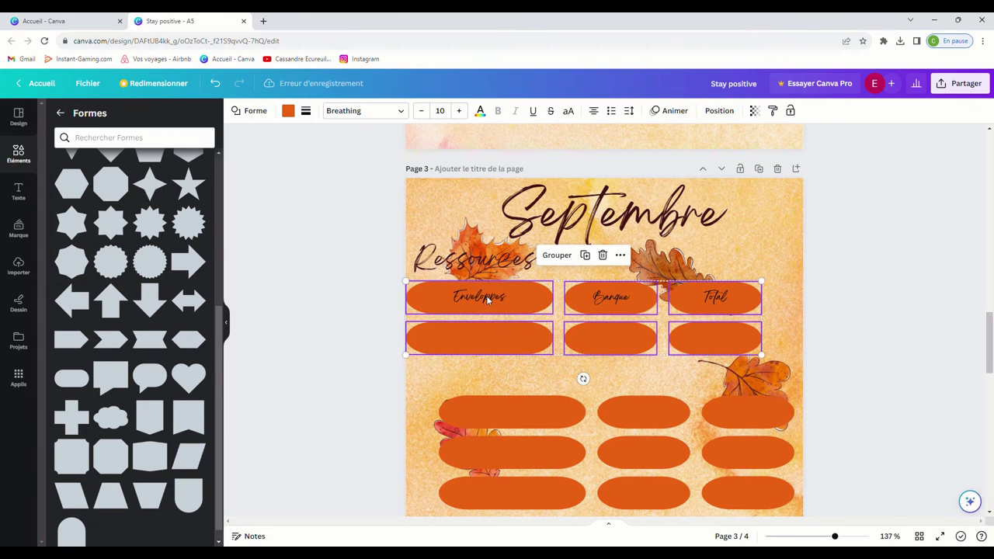
{"action": "key", "text": "ctrl+g"}
Step: Clear the "Enveloppes", "Banque" and "Total" texts from the header pills under "Ressources"
{"action": "left_click", "coordinate": [509, 293]}
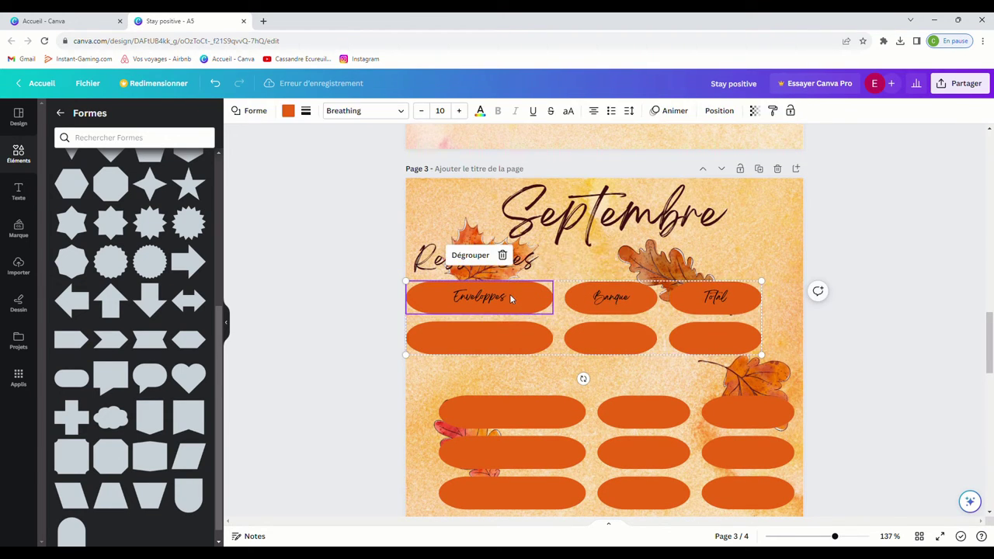
{"action": "left_click", "coordinate": [510, 299]}
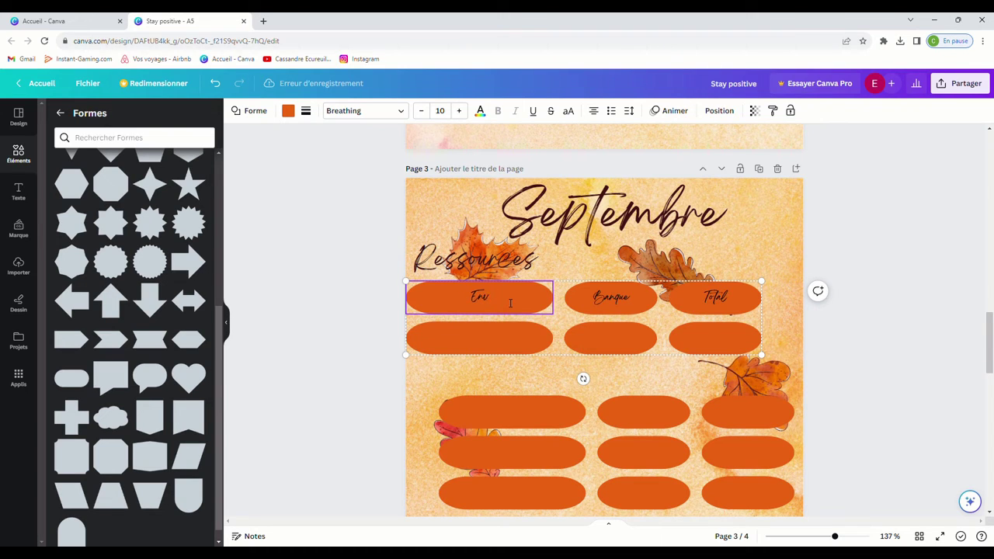
{"action": "left_click", "coordinate": [499, 379]}
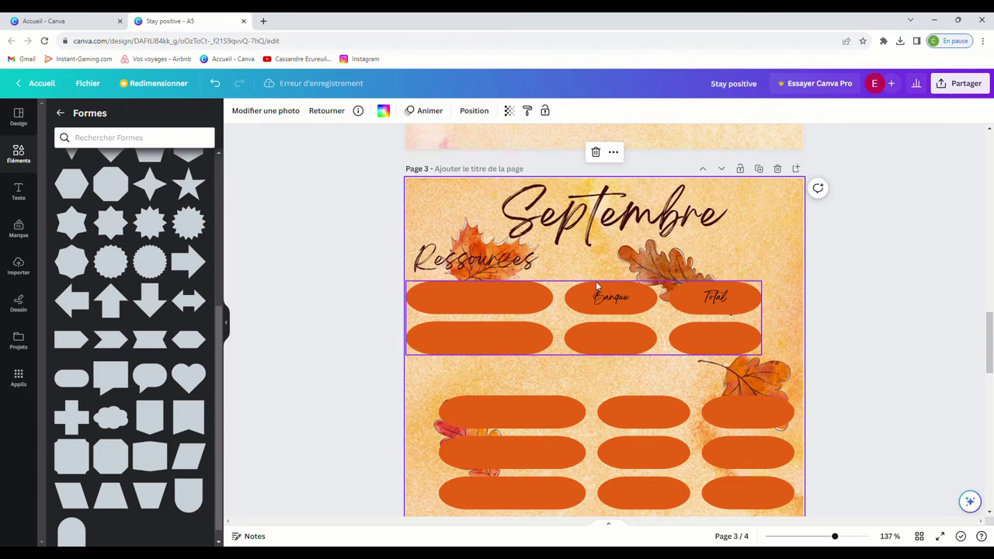
{"action": "left_click", "coordinate": [609, 300]}
{"action": "double_click", "coordinate": [630, 303]}
{"action": "key", "text": "BackSpace"}
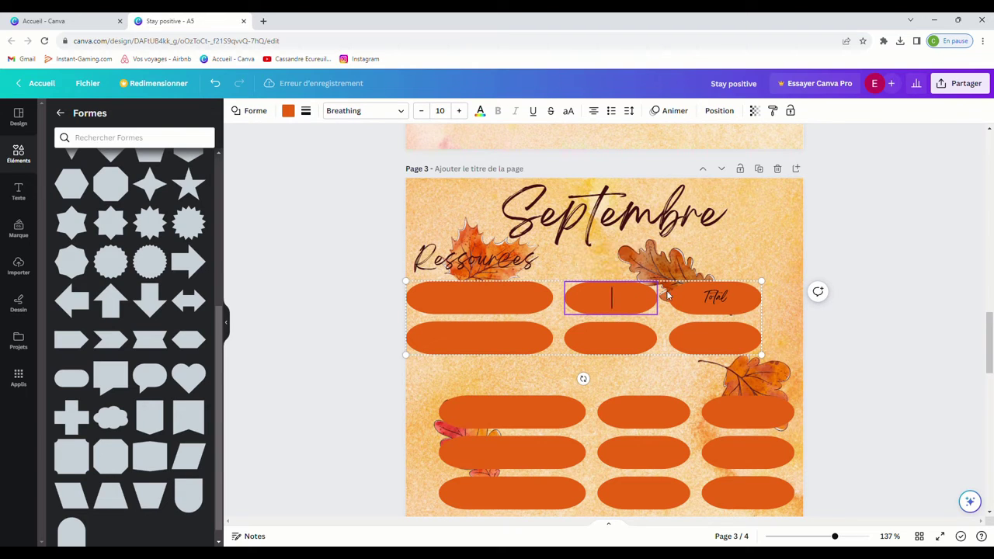
{"action": "left_click", "coordinate": [727, 297]}
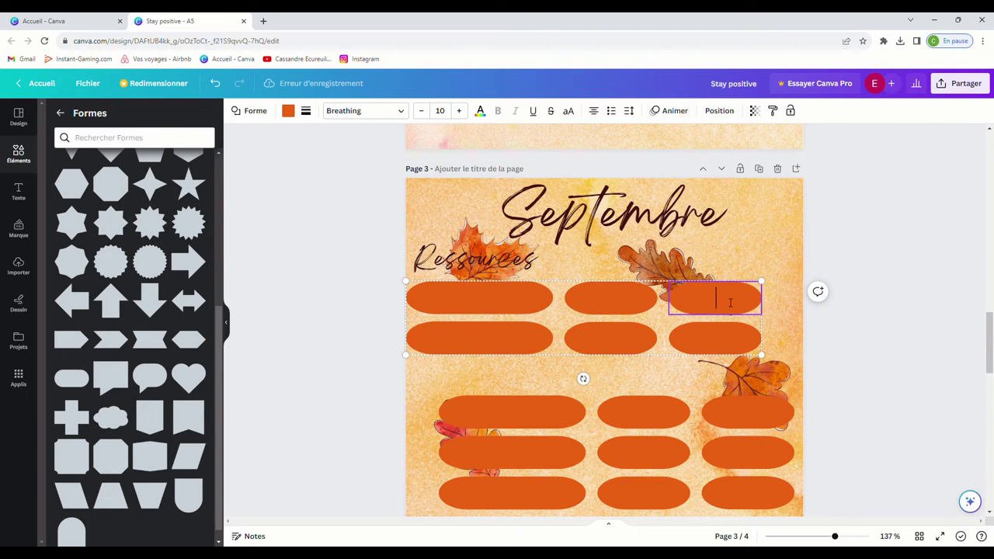
{"action": "left_click", "coordinate": [714, 295]}
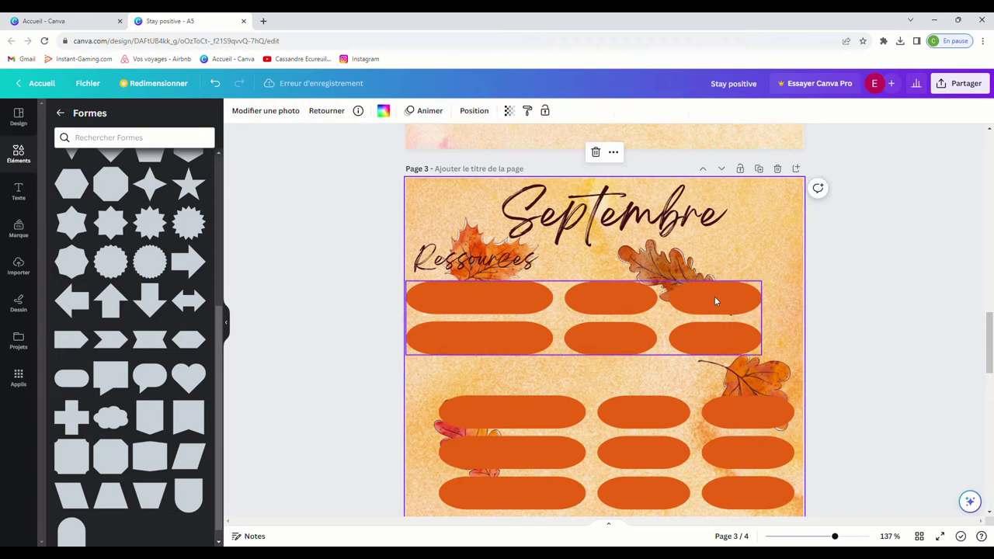
Step: Delete the two third-column pills from the group under "Ressources"
{"action": "left_click", "coordinate": [714, 295]}
{"action": "left_click", "coordinate": [724, 334]}
{"action": "left_click", "coordinate": [724, 333]}
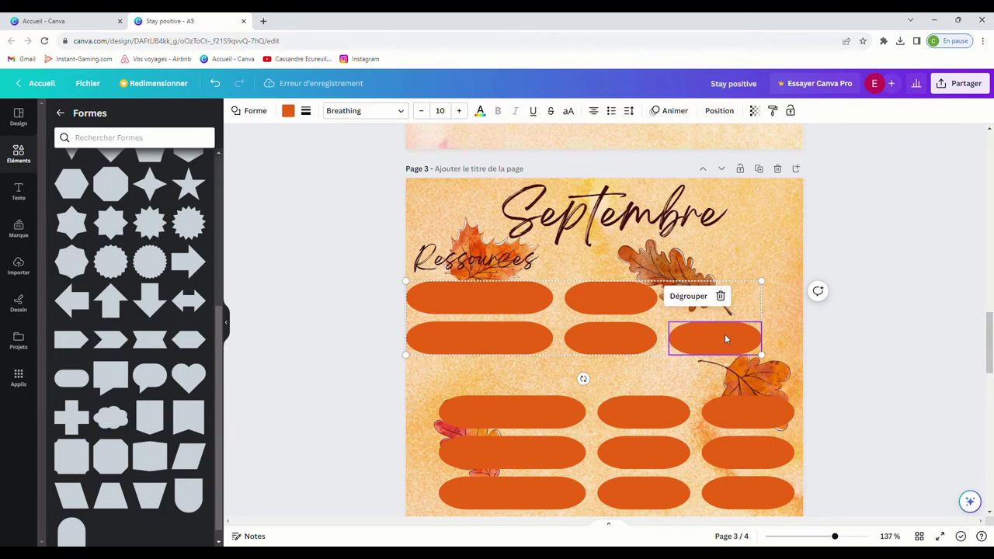
{"action": "left_click", "coordinate": [738, 297]}
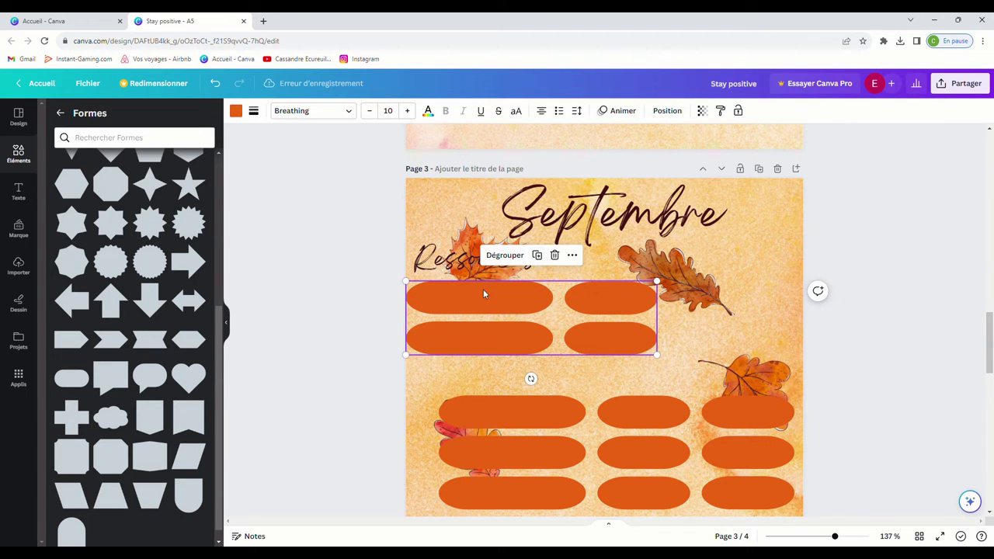
Step: Shift the four-pill group slightly away from the page edge and line the "Ressources" heading up above it
{"action": "left_click_drag", "start_coordinate": [483, 289], "coordinate": [554, 295]}
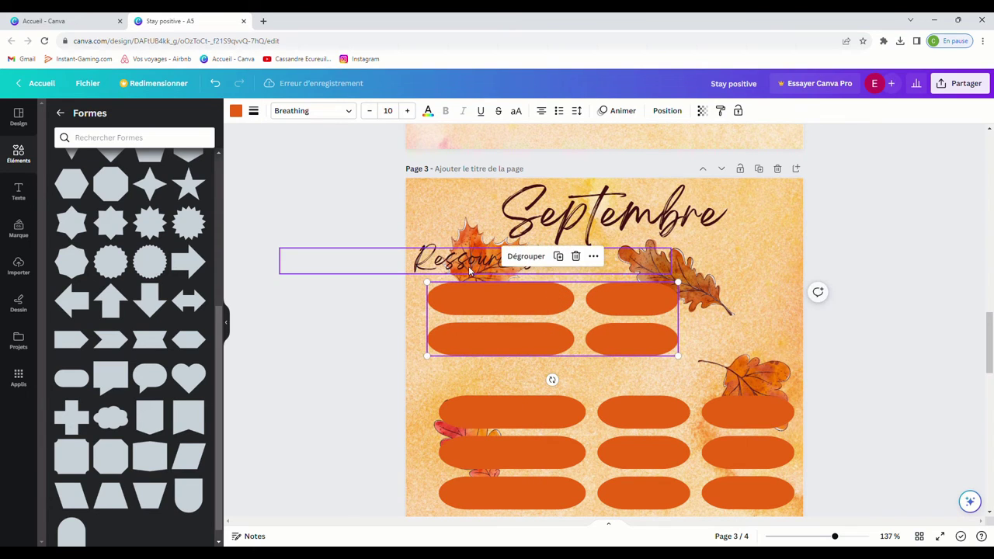
{"action": "left_click_drag", "start_coordinate": [467, 262], "coordinate": [492, 266]}
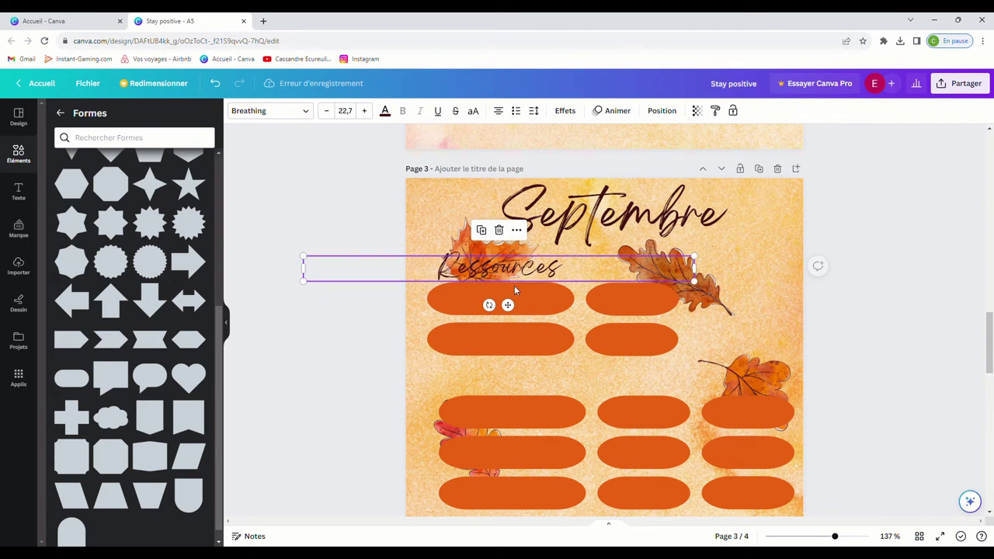
{"action": "left_click", "coordinate": [510, 378]}
Step: Ungroup the four pills, then duplicate the lower wide pill and place the copy beneath it as a third row
{"action": "left_click", "coordinate": [518, 343]}
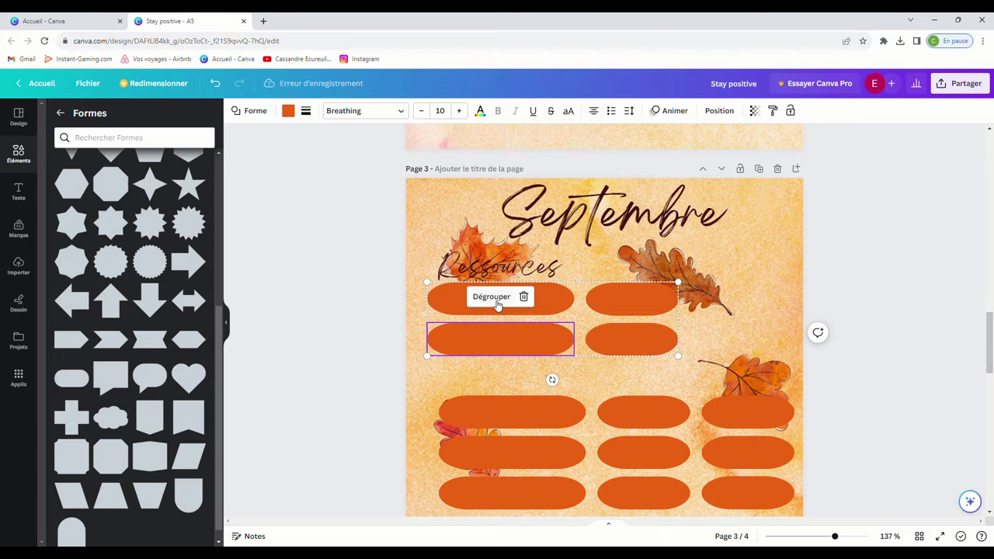
{"action": "left_click", "coordinate": [493, 297]}
{"action": "left_click", "coordinate": [514, 377]}
{"action": "left_click", "coordinate": [492, 330]}
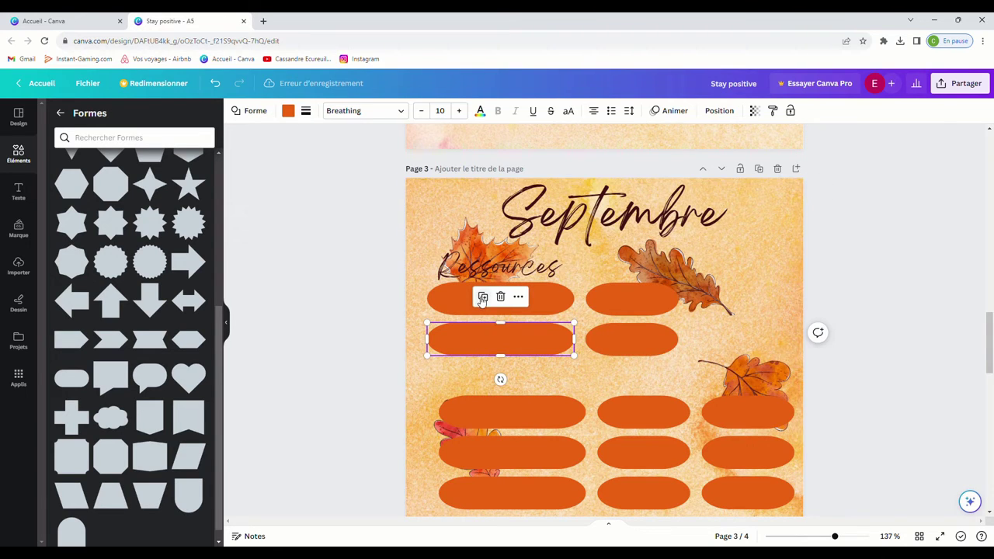
{"action": "left_click", "coordinate": [482, 296]}
{"action": "left_click_drag", "start_coordinate": [489, 347], "coordinate": [477, 374]}
{"action": "scroll", "coordinate": [561, 430], "scroll_direction": "down", "scroll_amount": 2}
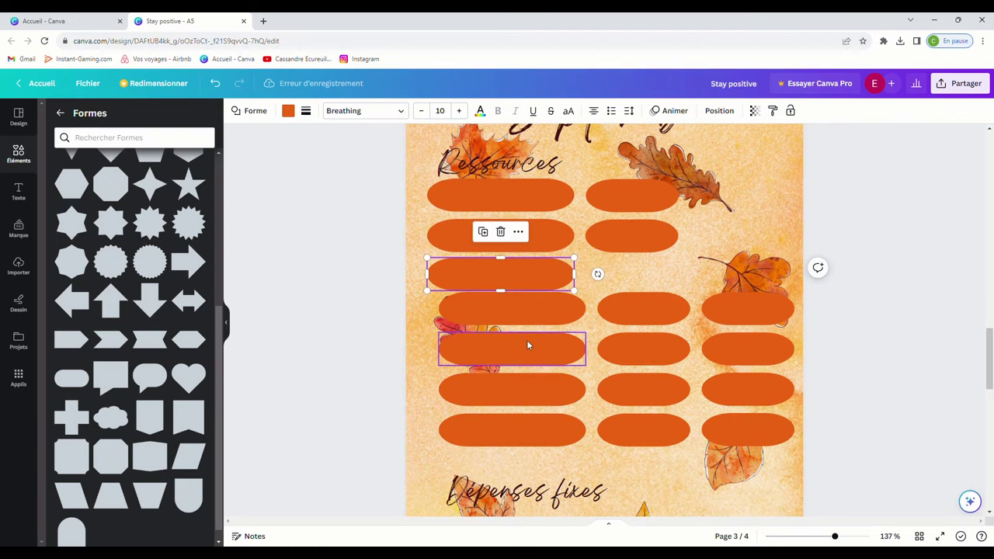
Step: Delete the old wide pill just below the new third-row pill and align the new pill with even row spacing
{"action": "left_click", "coordinate": [526, 315]}
{"action": "key", "text": "Delete"}
{"action": "left_click_drag", "start_coordinate": [519, 278], "coordinate": [525, 284]}
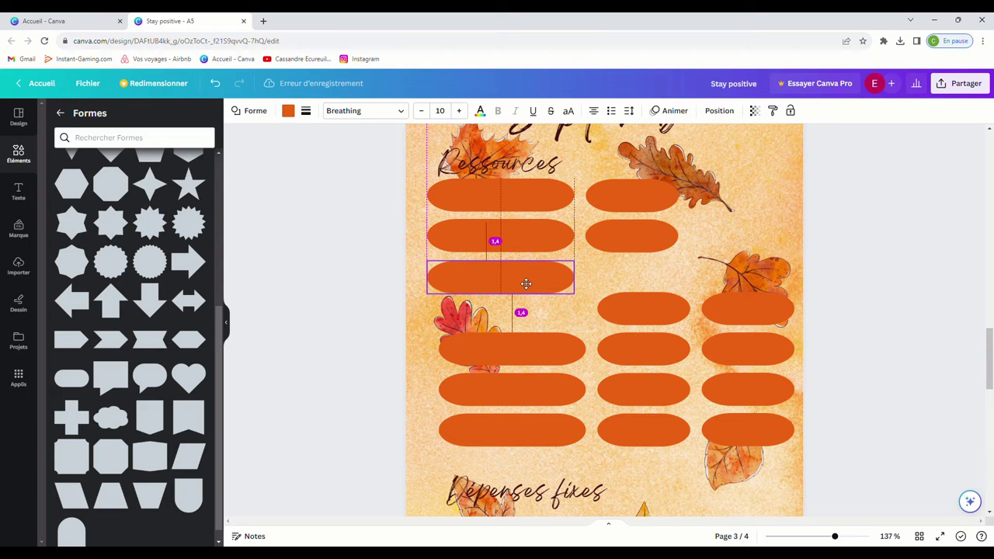
{"action": "mouse_move", "coordinate": [526, 284]}
{"action": "left_mouse_down"}
{"action": "mouse_move", "coordinate": [515, 280]}
{"action": "mouse_move", "coordinate": [525, 282]}
{"action": "left_mouse_up"}
{"action": "left_click", "coordinate": [696, 294]}
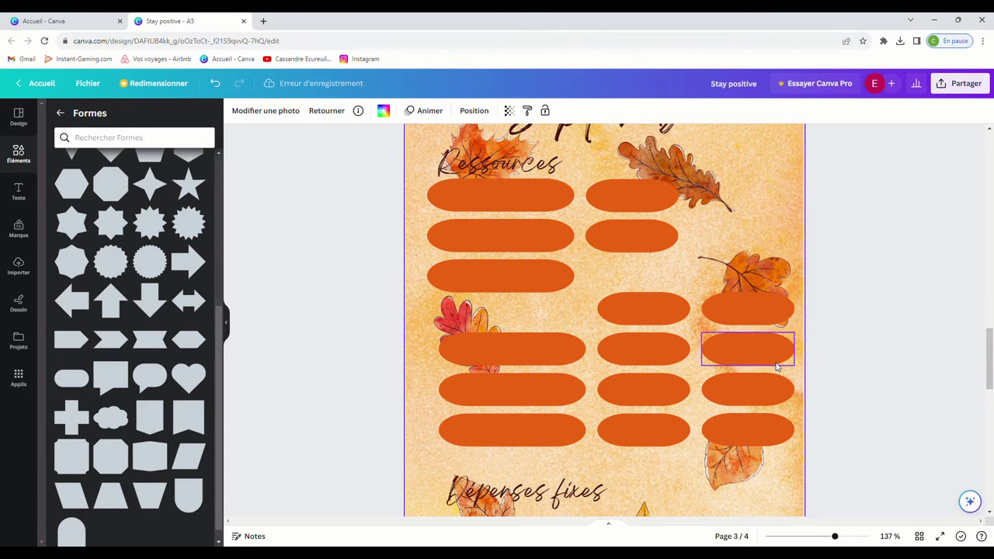
Step: Place a copy of the small second-row pill in the third "Ressources" row and delete the old small pill below it
{"action": "left_click", "coordinate": [633, 237]}
{"action": "key", "text": "shift+Right"}
{"action": "key", "text": "shift+Down"}
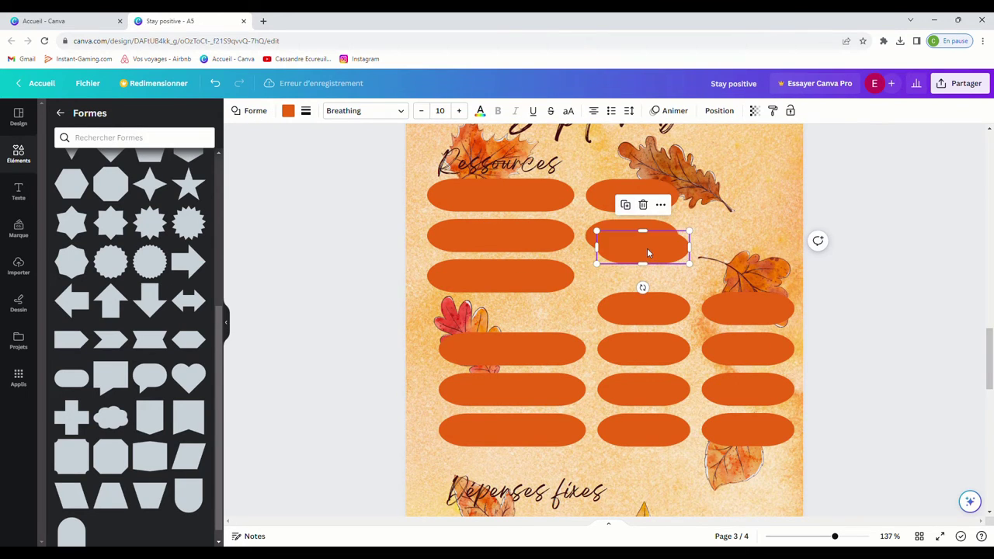
{"action": "left_click_drag", "start_coordinate": [648, 253], "coordinate": [657, 282]}
{"action": "left_click", "coordinate": [643, 306]}
{"action": "key", "text": "Delete"}
{"action": "left_click", "coordinate": [653, 280]}
{"action": "left_click", "coordinate": [738, 222]}
Step: Group the six pills in the two left columns of the lower rows and move the group below the "Dépenses fixes" heading
{"action": "scroll", "coordinate": [666, 300], "scroll_direction": "up", "scroll_amount": 1}
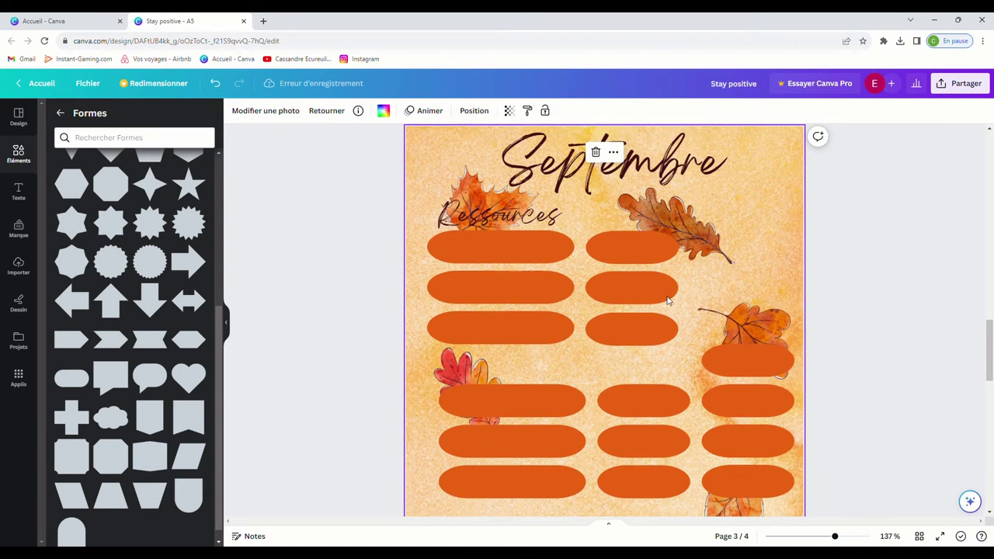
{"action": "left_click", "coordinate": [518, 221]}
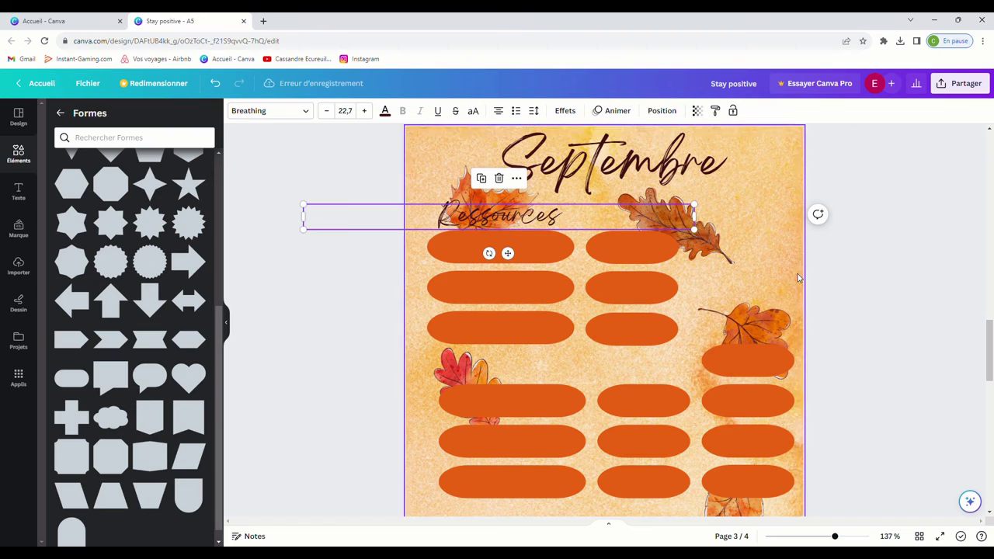
{"action": "scroll", "coordinate": [519, 224], "scroll_direction": "down", "scroll_amount": 2}
{"action": "scroll", "coordinate": [536, 233], "scroll_direction": "up", "scroll_amount": 1}
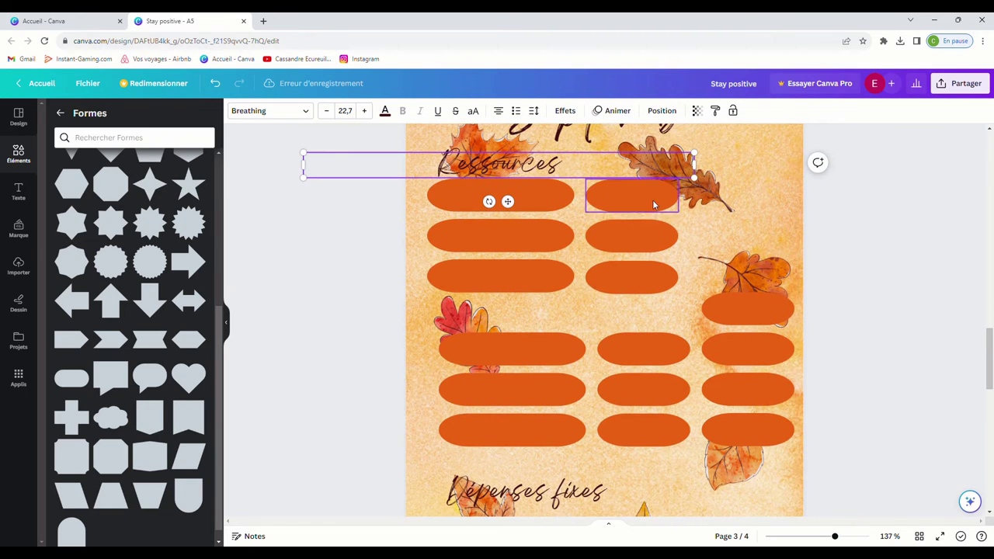
{"action": "scroll", "coordinate": [678, 311], "scroll_direction": "down", "scroll_amount": 2}
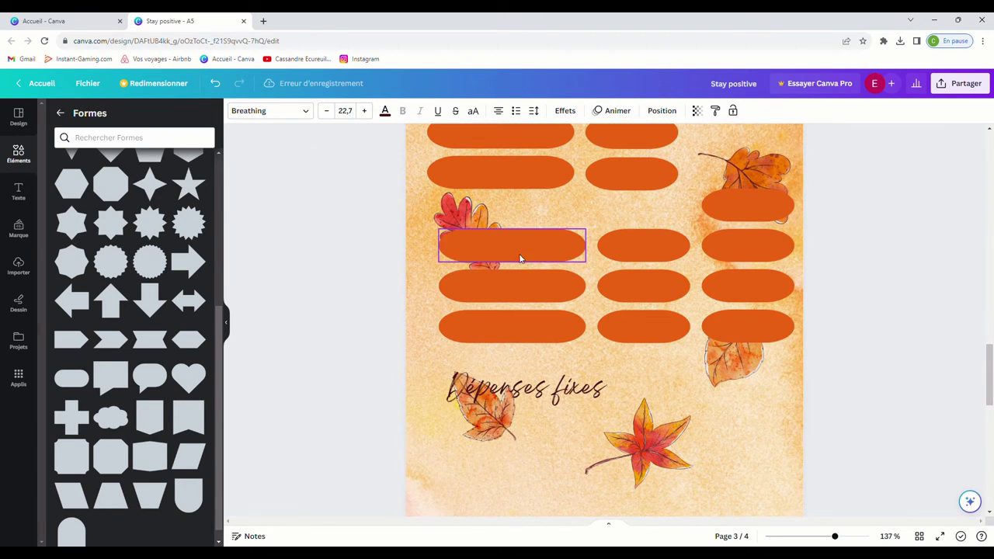
{"action": "left_click_drag", "start_coordinate": [422, 237], "coordinate": [674, 337]}
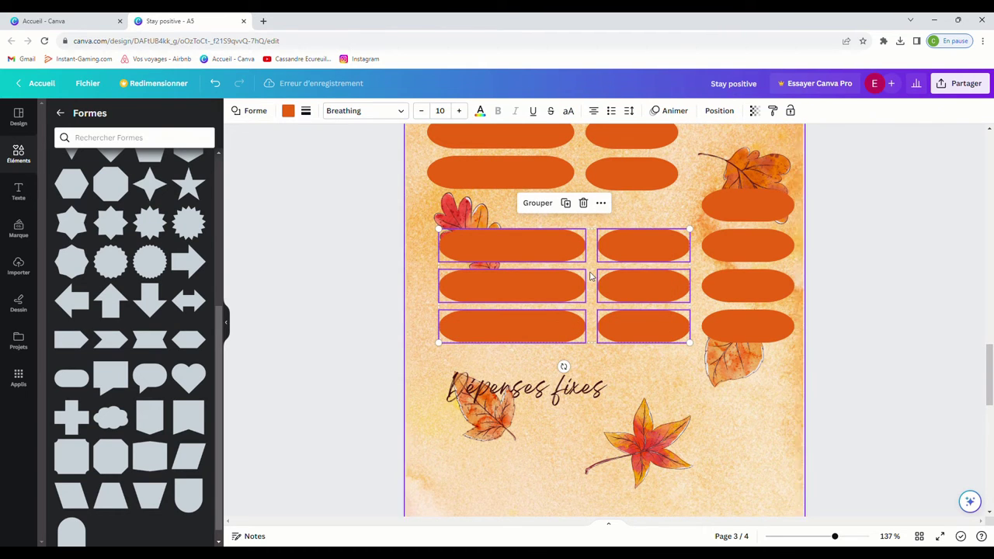
{"action": "left_click", "coordinate": [536, 211]}
{"action": "left_click_drag", "start_coordinate": [557, 244], "coordinate": [578, 426]}
Step: Move the "Dépenses fixes" heading up to just beneath the third "Ressources" row
{"action": "left_click_drag", "start_coordinate": [521, 389], "coordinate": [502, 228]}
{"action": "scroll", "coordinate": [497, 277], "scroll_direction": "up", "scroll_amount": 3}
{"action": "left_click_drag", "start_coordinate": [544, 389], "coordinate": [549, 381]}
{"action": "left_click", "coordinate": [575, 446]}
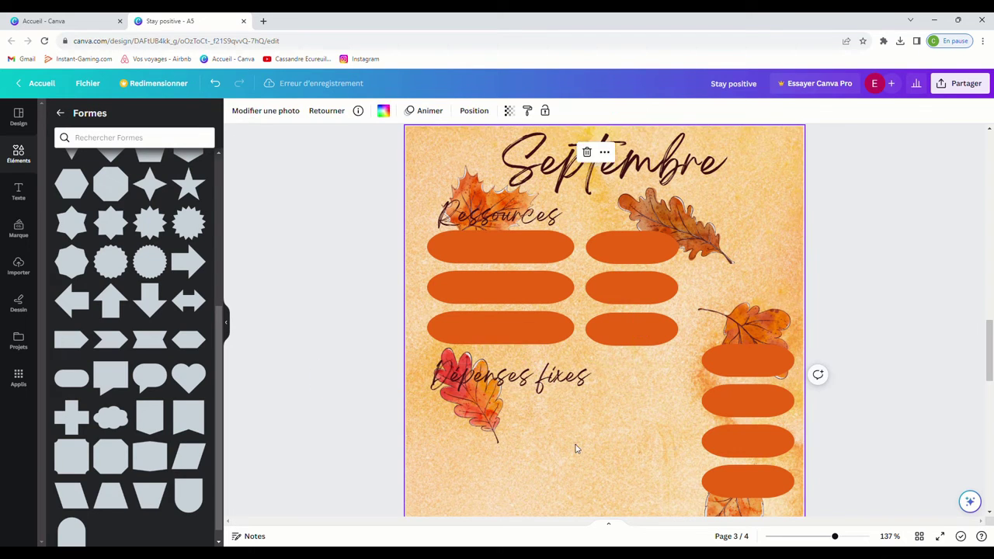
Step: Place the six-pill group directly under the "Dépenses fixes" heading, aligned with the "Ressources" pill columns
{"action": "scroll", "coordinate": [575, 435], "scroll_direction": "down", "scroll_amount": 3}
{"action": "left_click", "coordinate": [549, 421]}
{"action": "left_click_drag", "start_coordinate": [549, 421], "coordinate": [526, 258]}
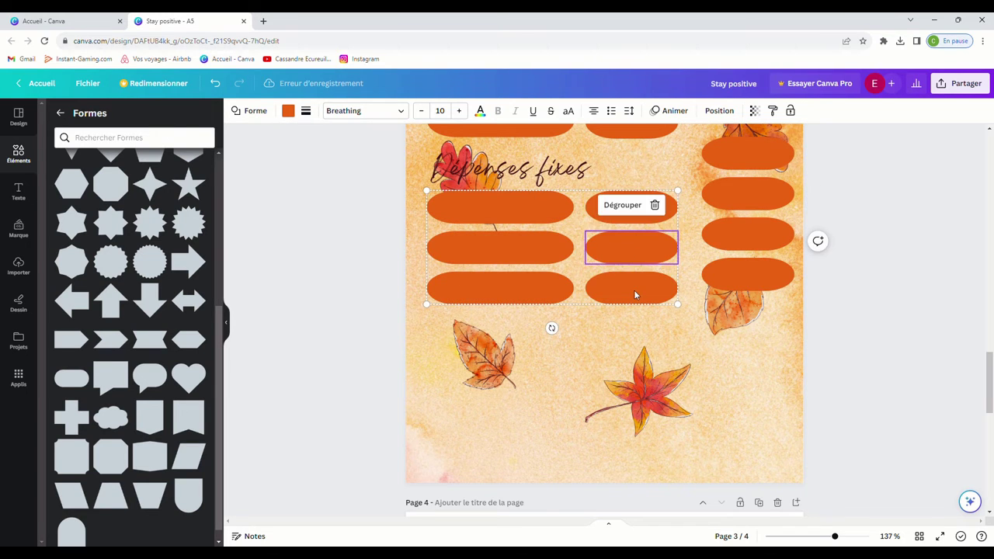
Step: Delete the four leftover pills of the third column at the right side of the "Septembre" page
{"action": "scroll", "coordinate": [681, 338], "scroll_direction": "up", "scroll_amount": 4}
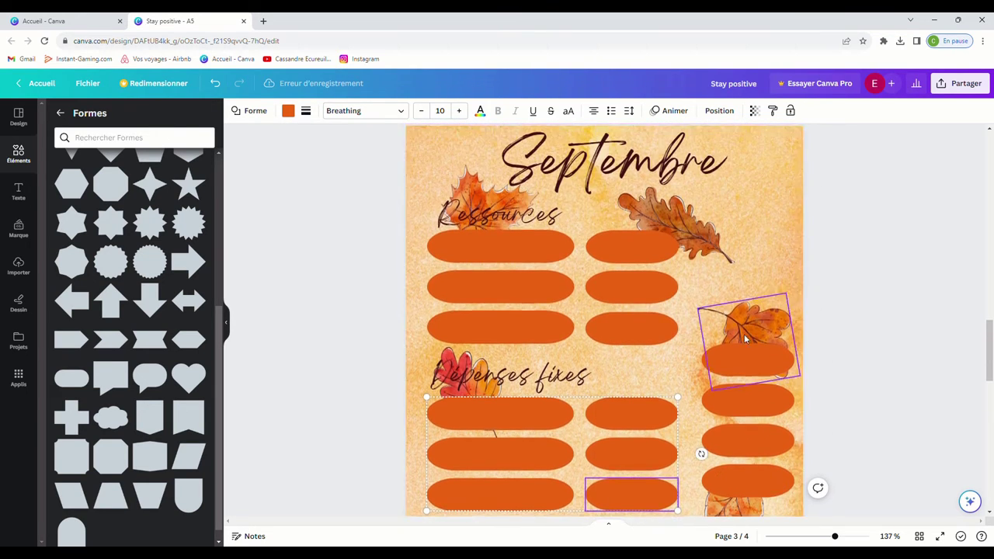
{"action": "scroll", "coordinate": [699, 311], "scroll_direction": "down", "scroll_amount": 1}
{"action": "left_click_drag", "start_coordinate": [688, 302], "coordinate": [775, 411]}
{"action": "left_click_drag", "start_coordinate": [786, 459], "coordinate": [737, 295]}
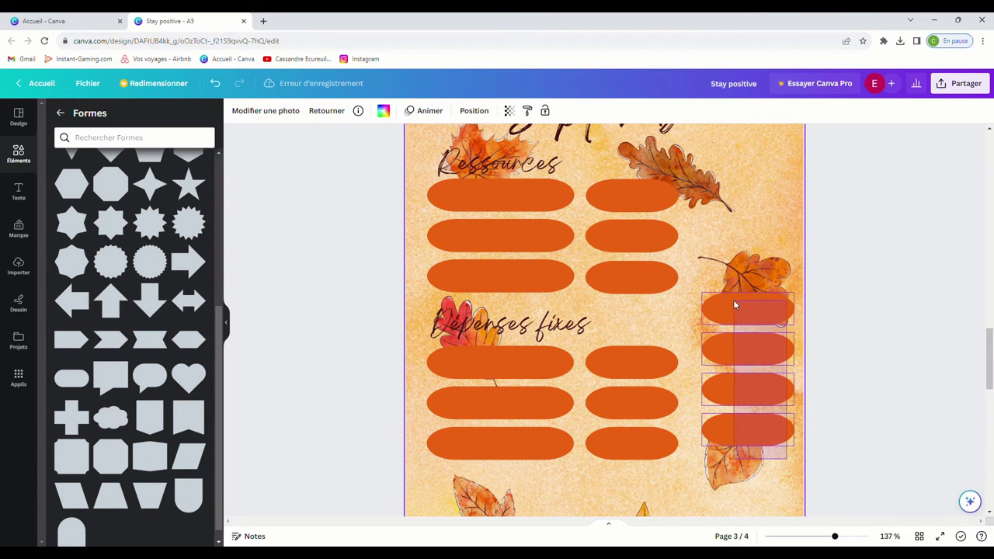
{"action": "key", "text": "Delete"}
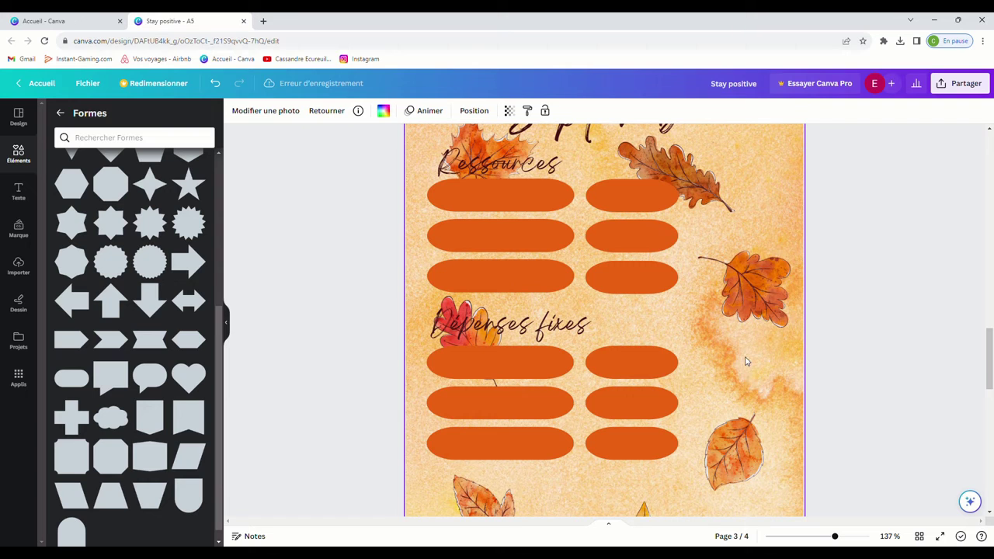
Step: Try a smaller size for the six-pill group under "Dépenses fixes"
{"action": "scroll", "coordinate": [717, 355], "scroll_direction": "down", "scroll_amount": 2}
{"action": "scroll", "coordinate": [717, 290], "scroll_direction": "up", "scroll_amount": 3}
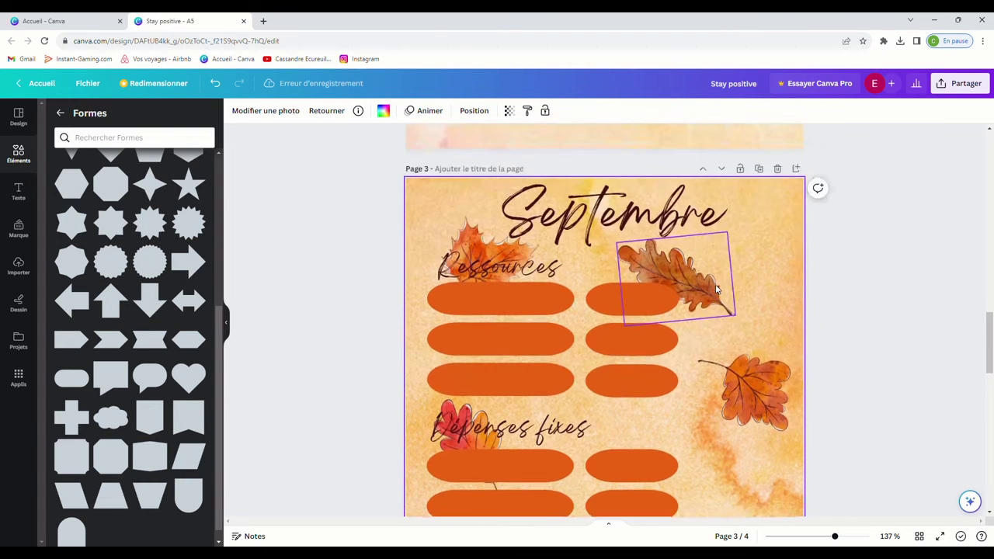
{"action": "scroll", "coordinate": [716, 291], "scroll_direction": "down", "scroll_amount": 3}
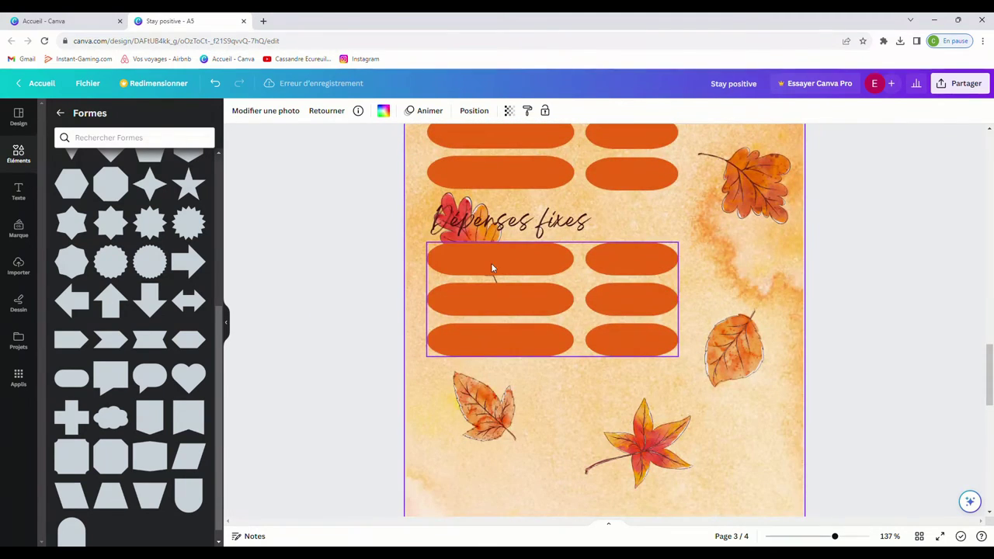
{"action": "left_click", "coordinate": [631, 340]}
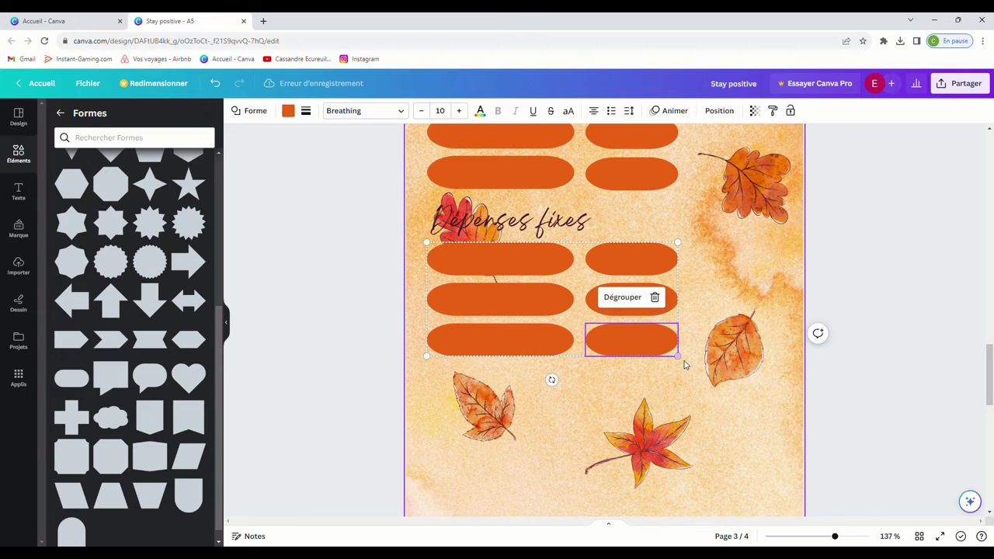
{"action": "left_click_drag", "start_coordinate": [678, 355], "coordinate": [552, 292]}
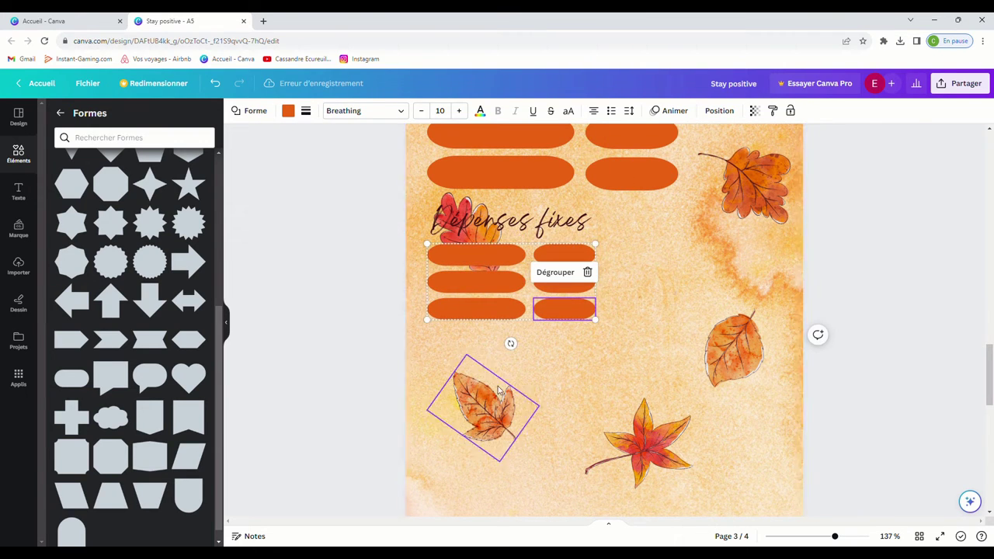
{"action": "left_click", "coordinate": [629, 395]}
{"action": "left_click", "coordinate": [548, 289]}
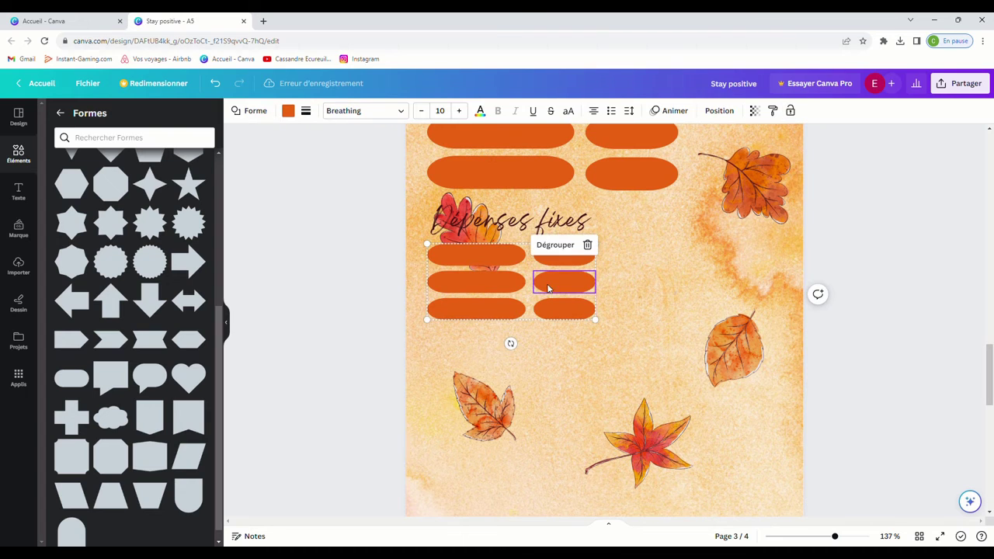
{"action": "left_click", "coordinate": [659, 343]}
Step: Enlarge the "Dépenses fixes" pill group to about 9.5 wide by 4.3 high, close to the "Ressources" pill widths
{"action": "scroll", "coordinate": [659, 344], "scroll_direction": "up", "scroll_amount": 3}
{"action": "left_click", "coordinate": [588, 461]}
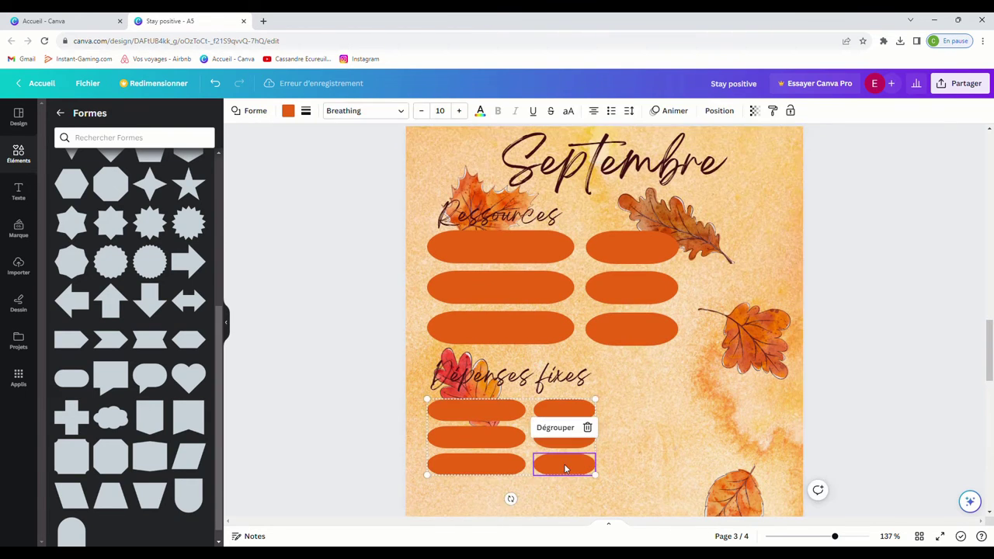
{"action": "left_click_drag", "start_coordinate": [596, 476], "coordinate": [681, 514]}
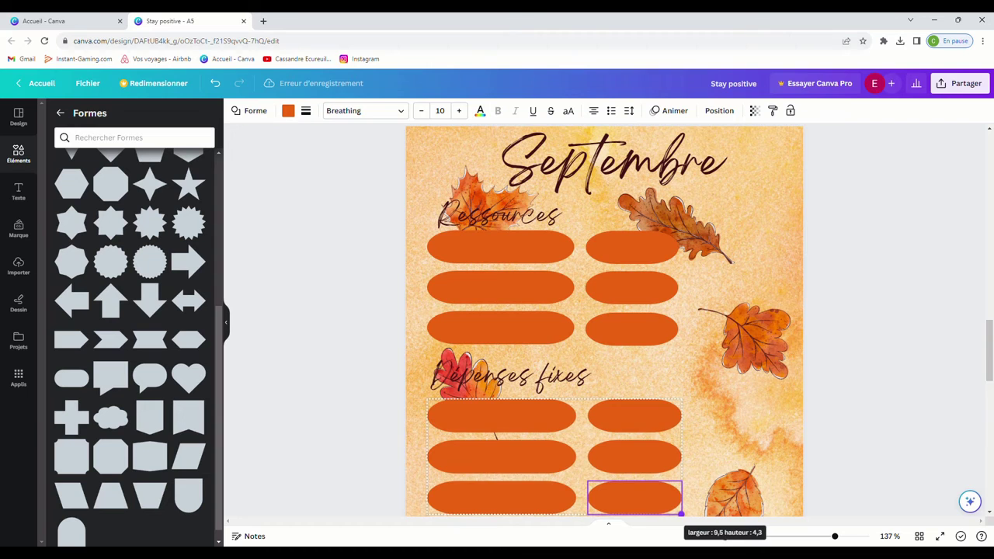
{"action": "scroll", "coordinate": [729, 401], "scroll_direction": "down", "scroll_amount": 1}
{"action": "left_click", "coordinate": [734, 442]}
{"action": "scroll", "coordinate": [734, 350], "scroll_direction": "down", "scroll_amount": 2}
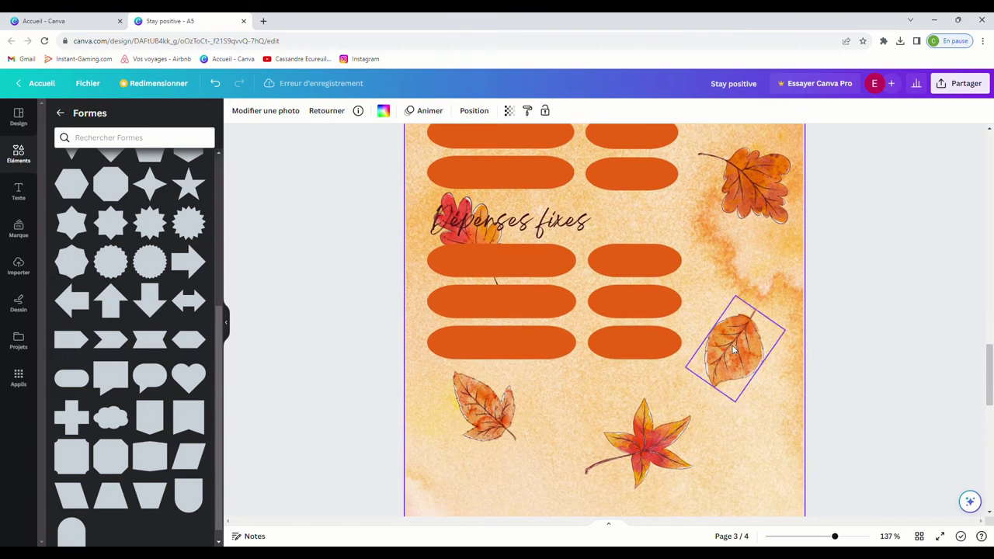
{"action": "scroll", "coordinate": [130, 433], "scroll_direction": "up", "scroll_amount": 5}
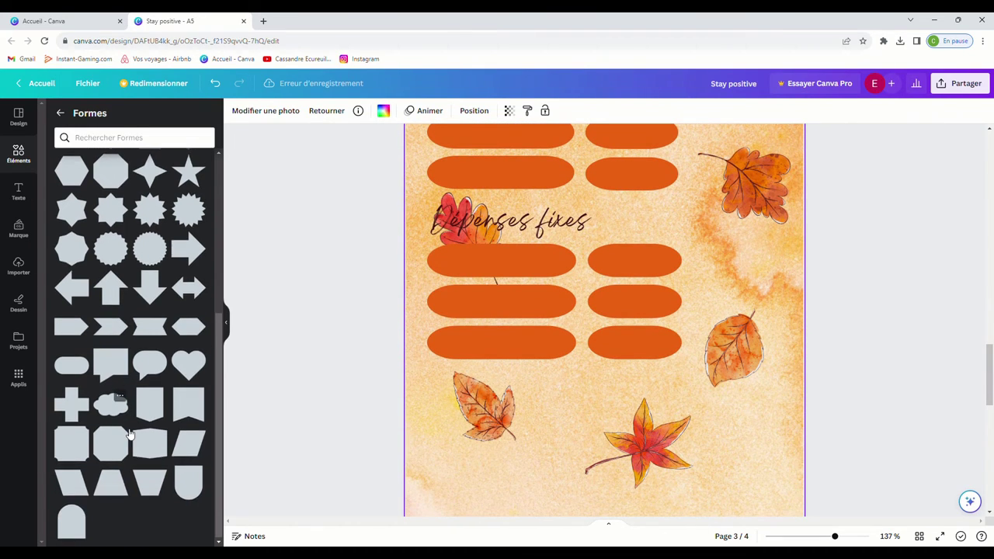
{"action": "left_click", "coordinate": [21, 193]}
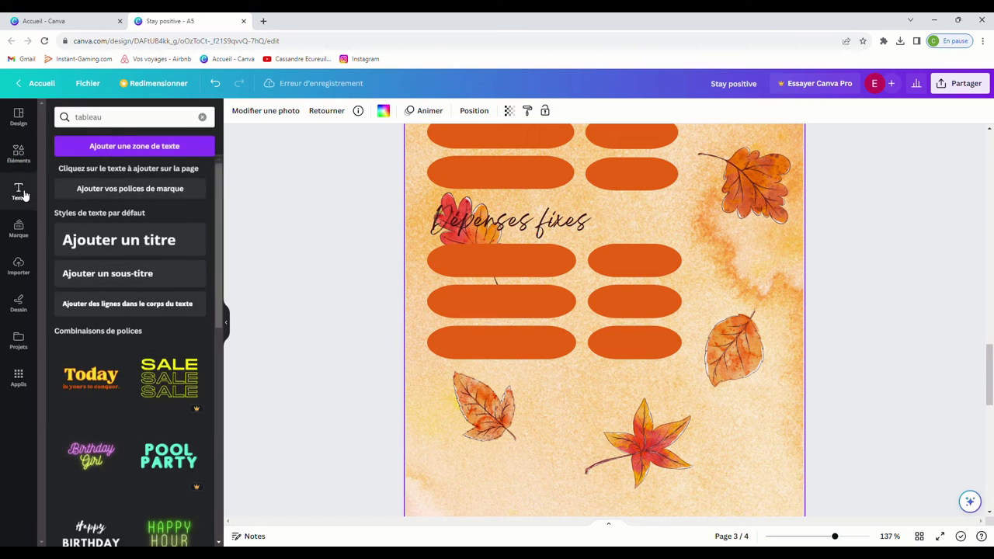
{"action": "left_click", "coordinate": [19, 153]}
{"action": "left_click", "coordinate": [65, 167]}
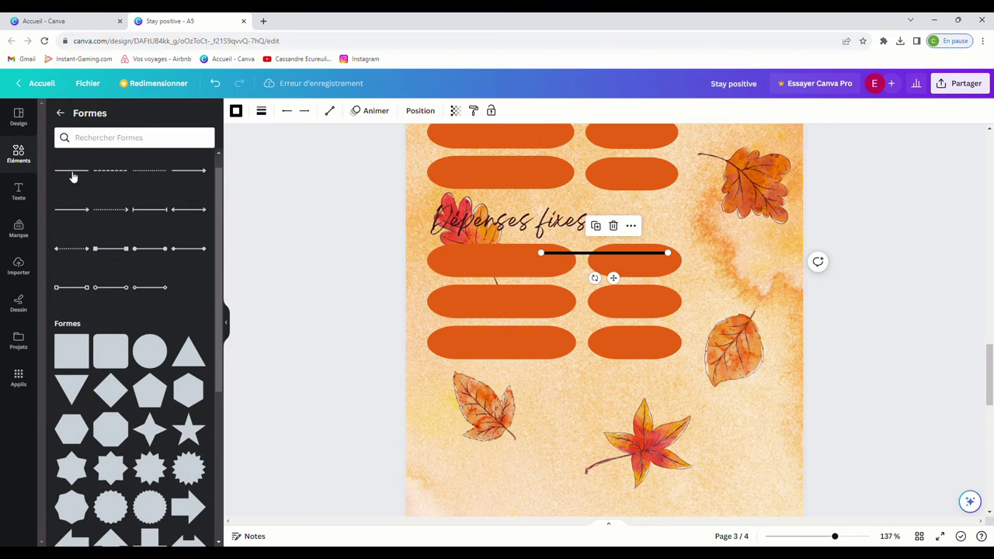
{"action": "left_click_drag", "start_coordinate": [604, 278], "coordinate": [539, 430]}
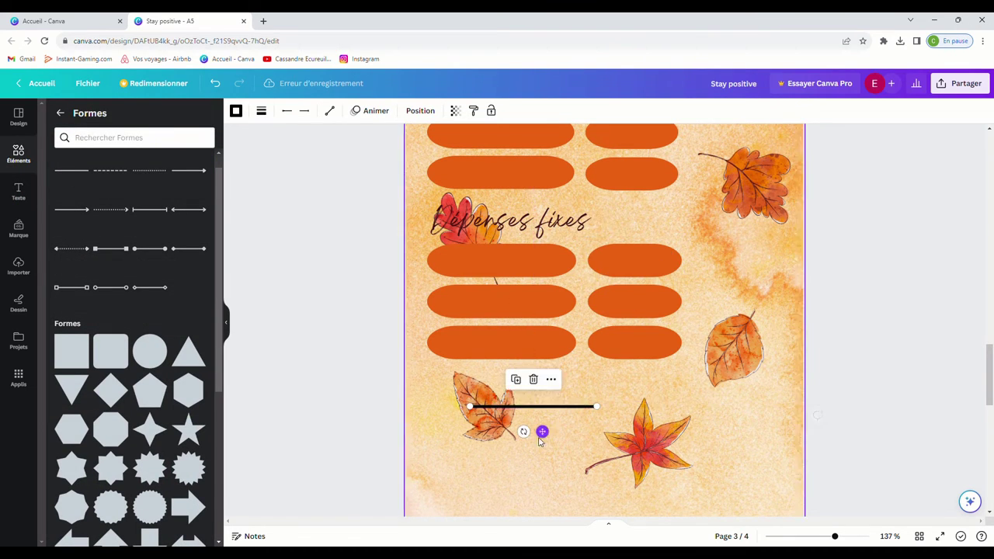
{"action": "left_click", "coordinate": [534, 380]}
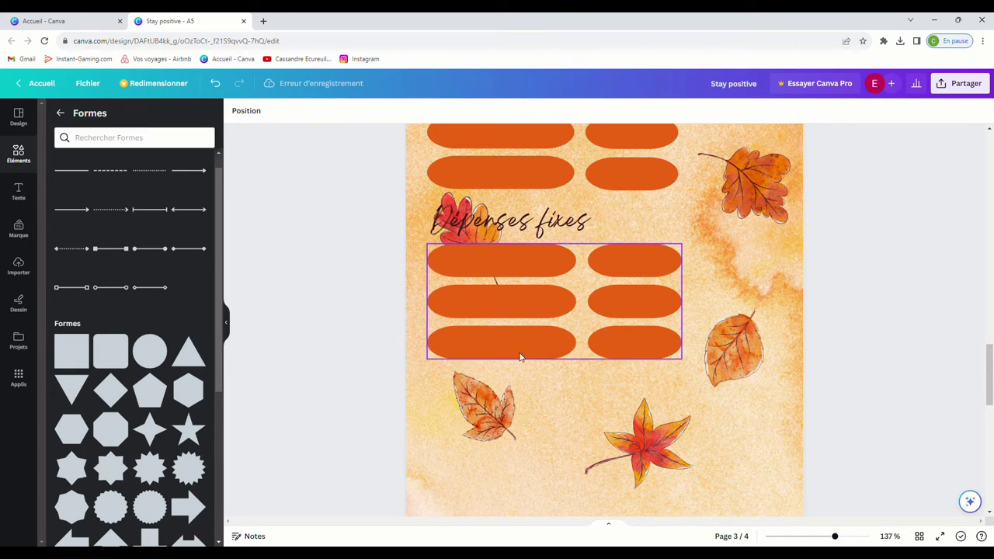
Step: Duplicate the "Septembre" page so its copy becomes page 4
{"action": "scroll", "coordinate": [621, 326], "scroll_direction": "up", "scroll_amount": 5}
{"action": "scroll", "coordinate": [695, 320], "scroll_direction": "down", "scroll_amount": 1}
{"action": "scroll", "coordinate": [696, 320], "scroll_direction": "down", "scroll_amount": 3}
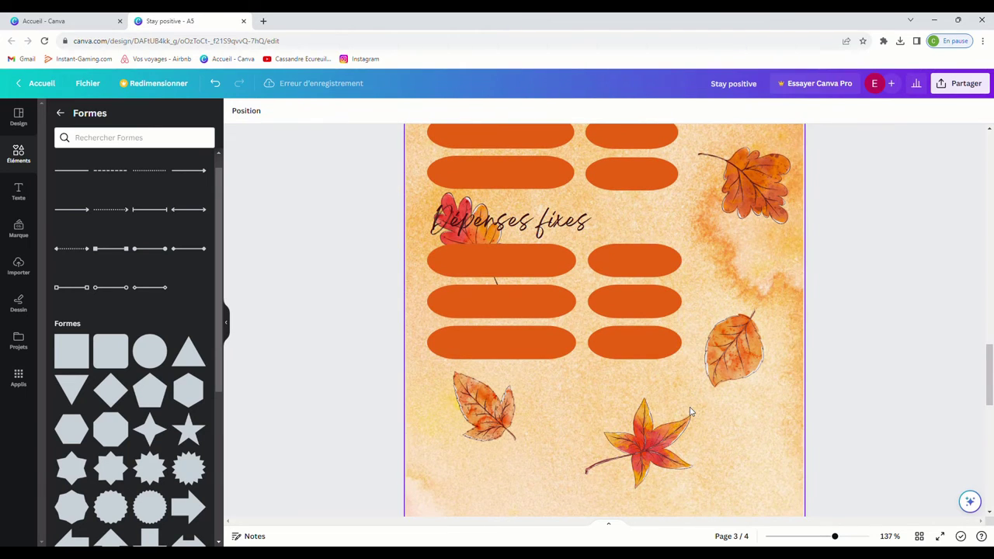
{"action": "scroll", "coordinate": [686, 399], "scroll_direction": "down", "scroll_amount": 2}
{"action": "scroll", "coordinate": [686, 399], "scroll_direction": "up", "scroll_amount": 7}
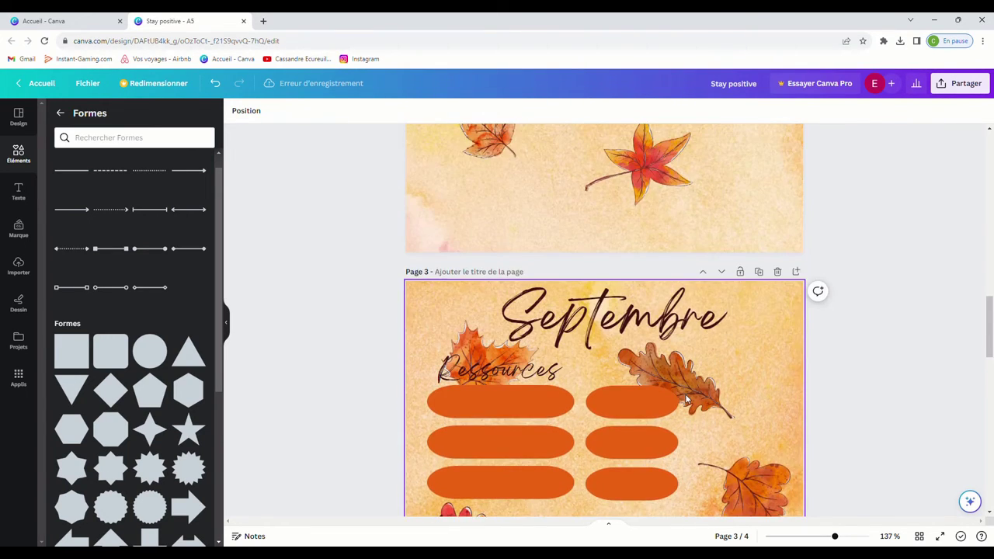
{"action": "scroll", "coordinate": [687, 399], "scroll_direction": "down", "scroll_amount": 8}
{"action": "scroll", "coordinate": [684, 395], "scroll_direction": "up", "scroll_amount": 5}
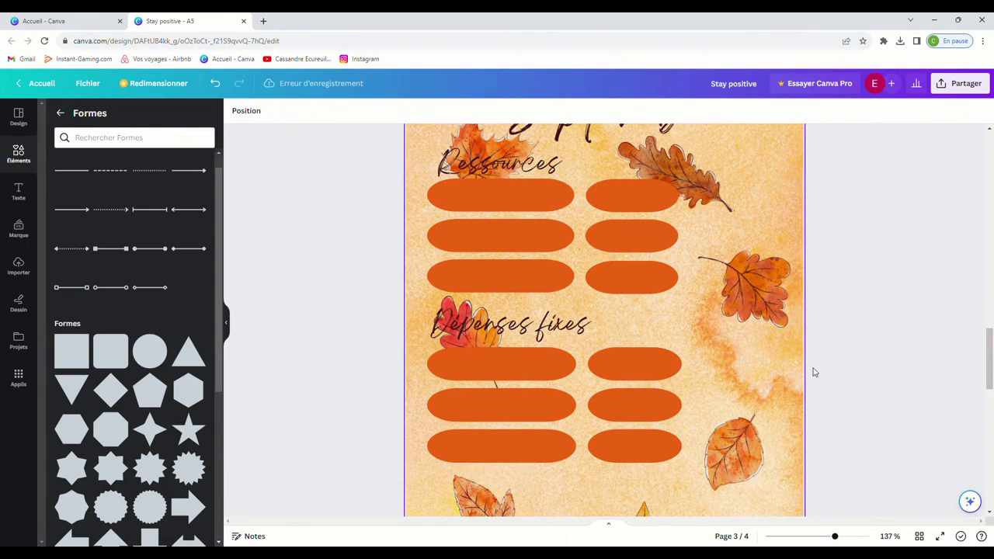
{"action": "scroll", "coordinate": [730, 370], "scroll_direction": "up", "scroll_amount": 10}
{"action": "scroll", "coordinate": [729, 370], "scroll_direction": "down", "scroll_amount": 15}
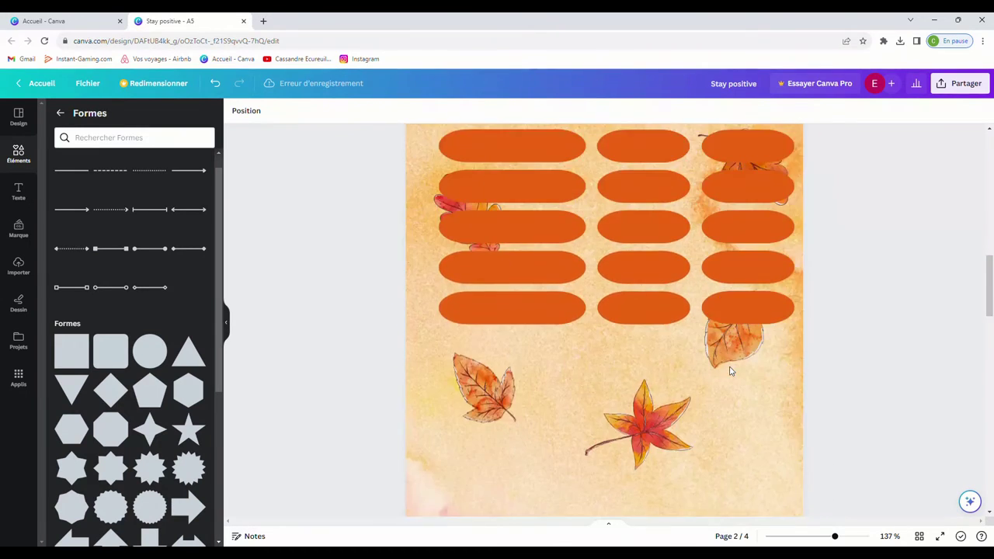
{"action": "scroll", "coordinate": [766, 288], "scroll_direction": "up", "scroll_amount": 6}
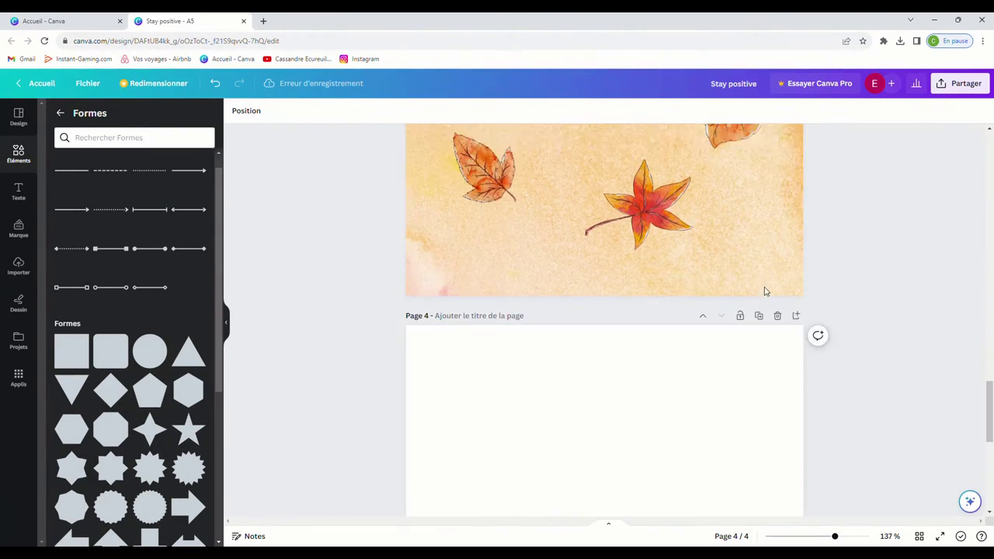
{"action": "left_click", "coordinate": [761, 170]}
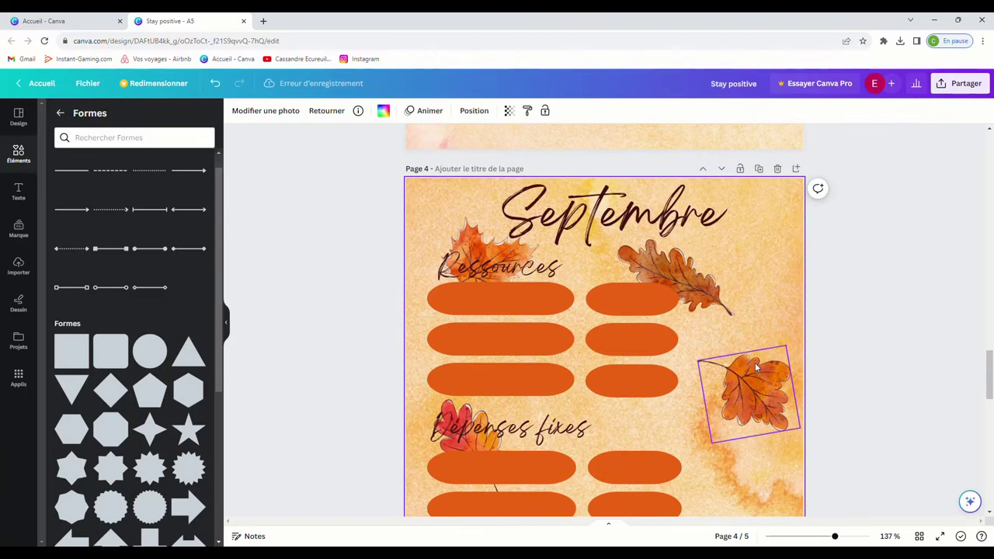
{"action": "left_click", "coordinate": [514, 267]}
{"action": "key", "text": "Delete"}
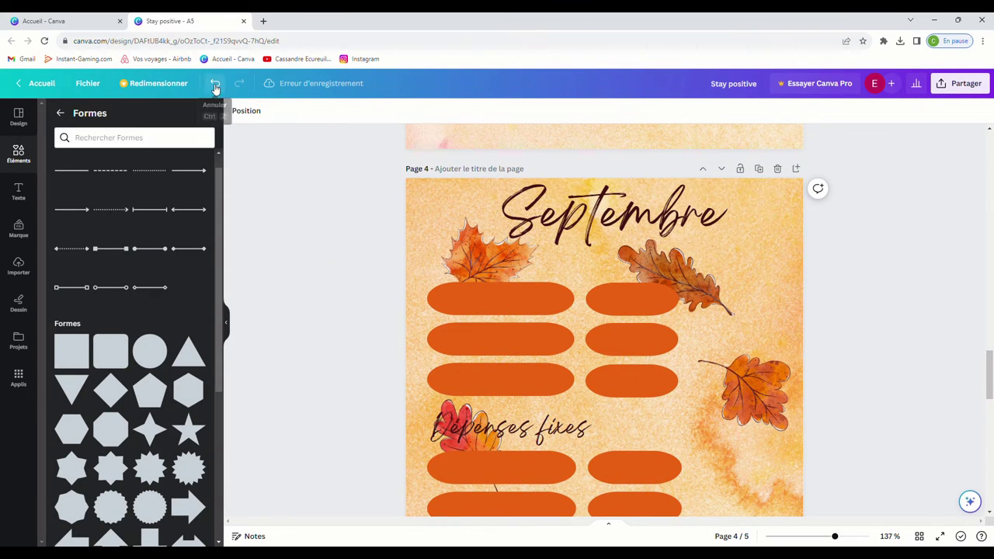
{"action": "left_click", "coordinate": [215, 84]}
Step: Replace the "Ressources" heading on page 4 with "Synthèse du mois"
{"action": "left_click", "coordinate": [543, 267]}
{"action": "left_click_drag", "start_coordinate": [560, 268], "coordinate": [470, 268]}
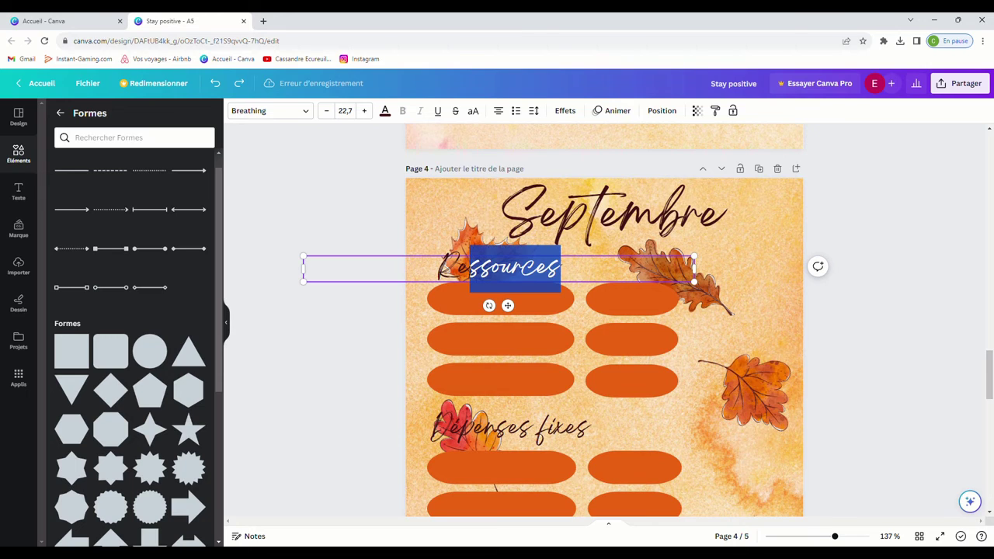
{"action": "key", "text": "BackSpace"}
{"action": "type", "text": "S"}
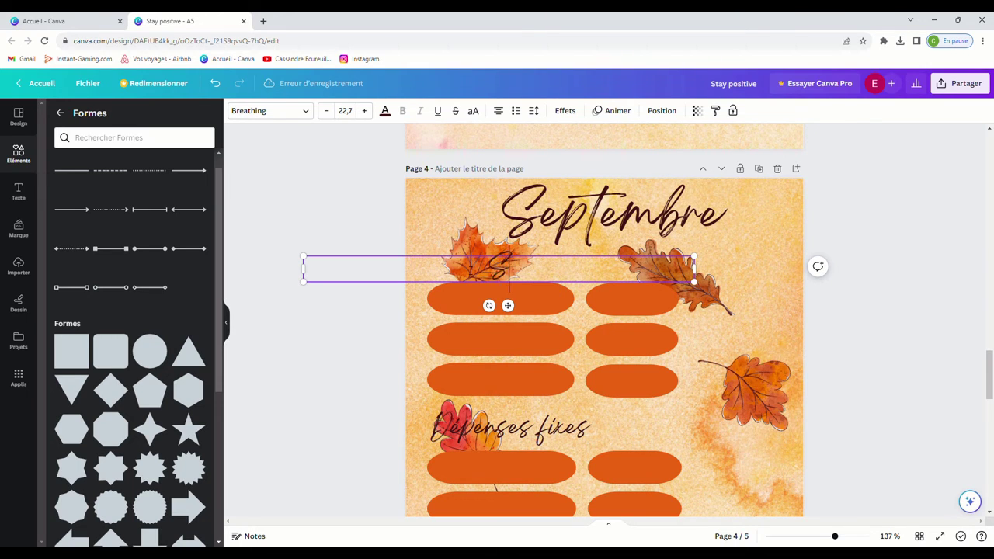
{"action": "type", "text": "ynthèse du"}
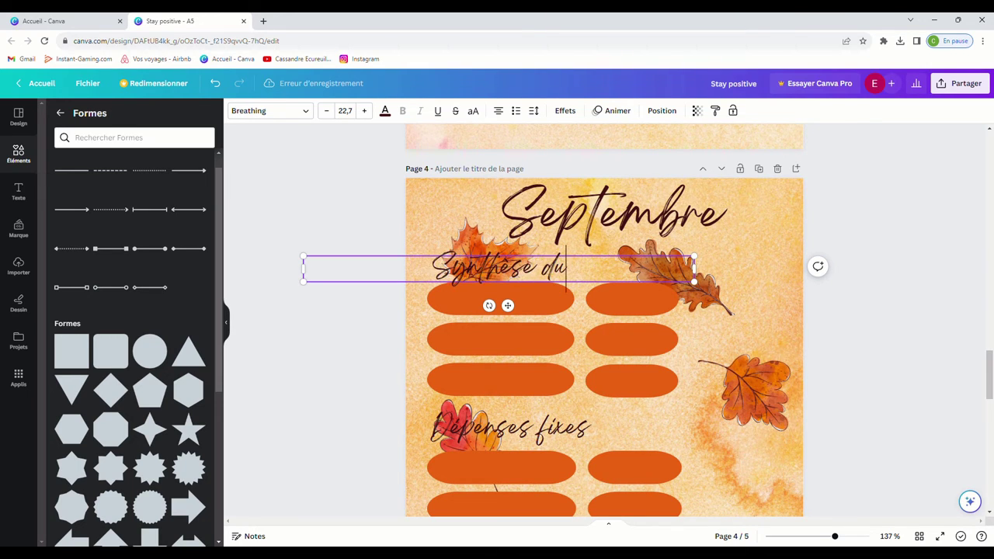
{"action": "type", "text": " mois"}
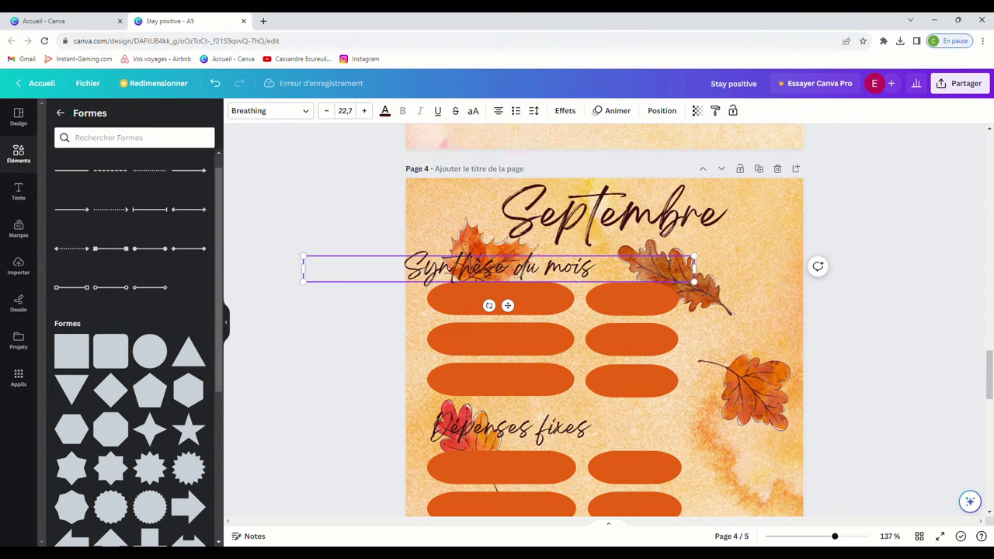
Step: Center the "Synthèse du mois" heading beneath the "Septembre" title on page 4
{"action": "left_click", "coordinate": [669, 264]}
{"action": "left_click", "coordinate": [584, 270]}
{"action": "left_click_drag", "start_coordinate": [584, 270], "coordinate": [682, 266]}
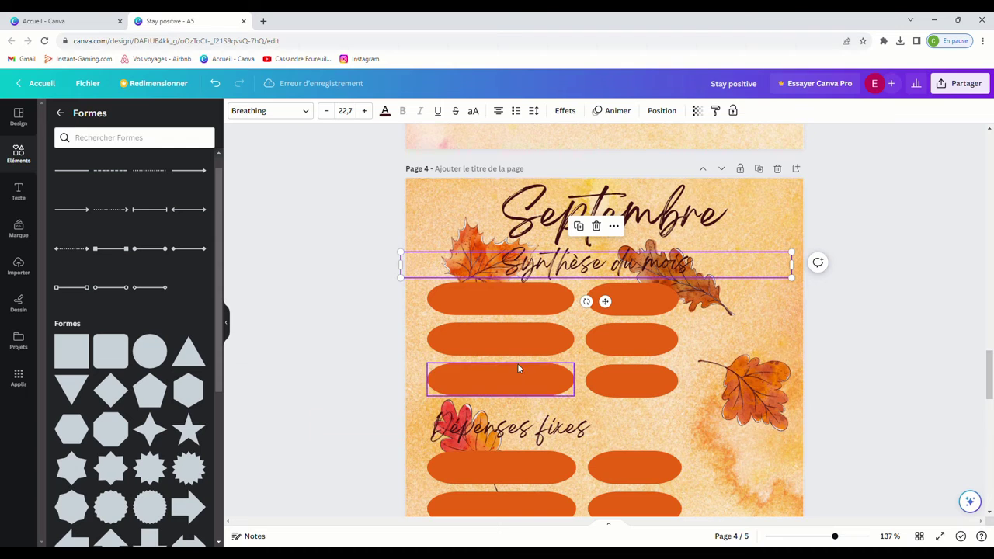
Step: Delete the three wide pills beneath "Synthèse du mois" and the "Dépenses fixes" heading on page 4
{"action": "left_click", "coordinate": [489, 300]}
{"action": "key", "text": "Delete"}
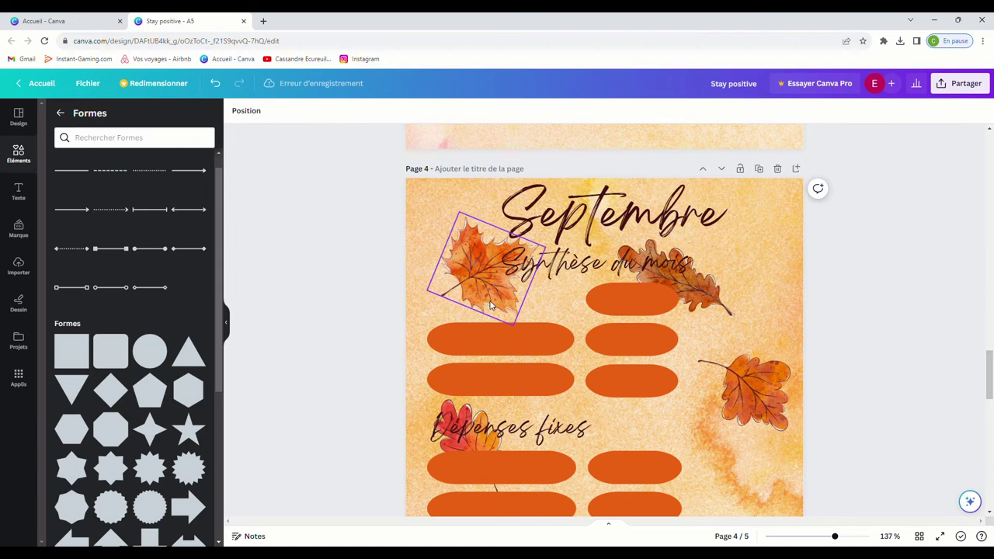
{"action": "left_click", "coordinate": [496, 342]}
{"action": "key", "text": "Delete"}
{"action": "left_click", "coordinate": [501, 378]}
{"action": "key", "text": "Delete"}
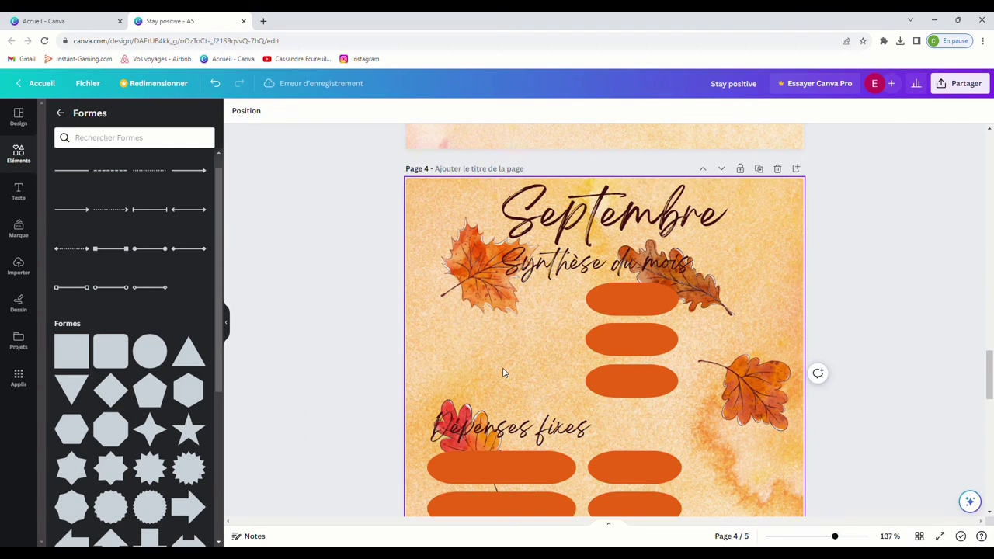
{"action": "left_click", "coordinate": [579, 424]}
{"action": "key", "text": "Delete"}
Step: Ungroup the lower pill block on page 4 and delete its three wide pills
{"action": "scroll", "coordinate": [612, 417], "scroll_direction": "down", "scroll_amount": 4}
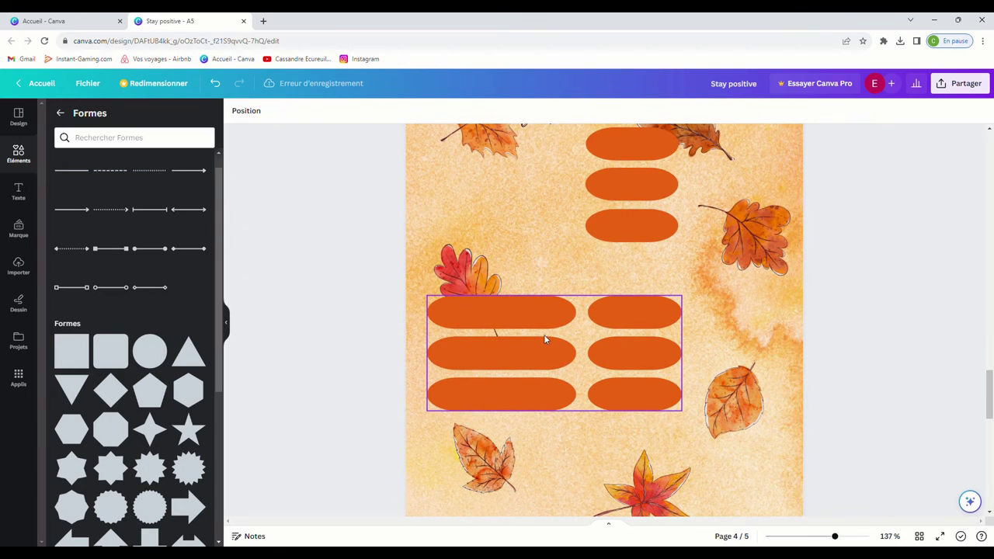
{"action": "left_click", "coordinate": [545, 339]}
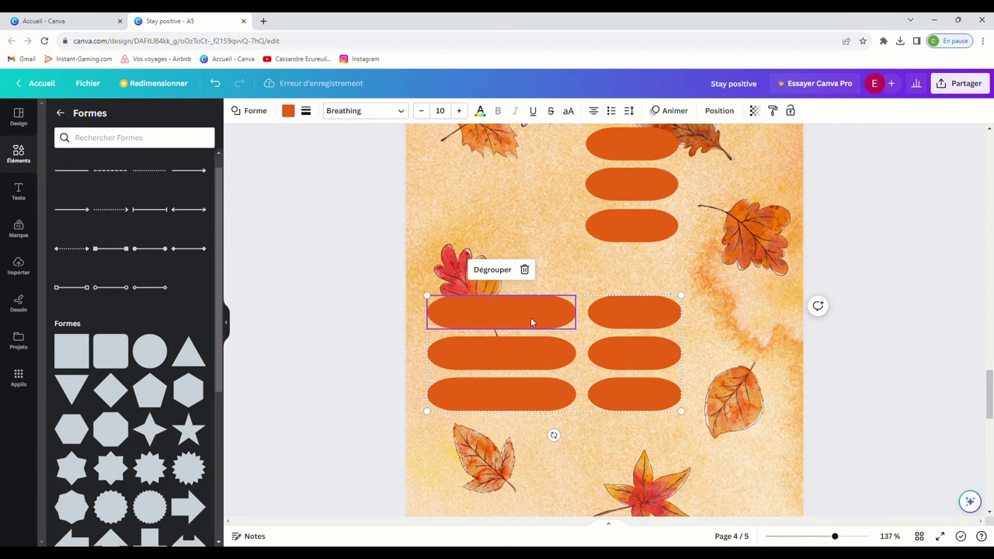
{"action": "left_click", "coordinate": [513, 423]}
{"action": "left_click", "coordinate": [527, 396]}
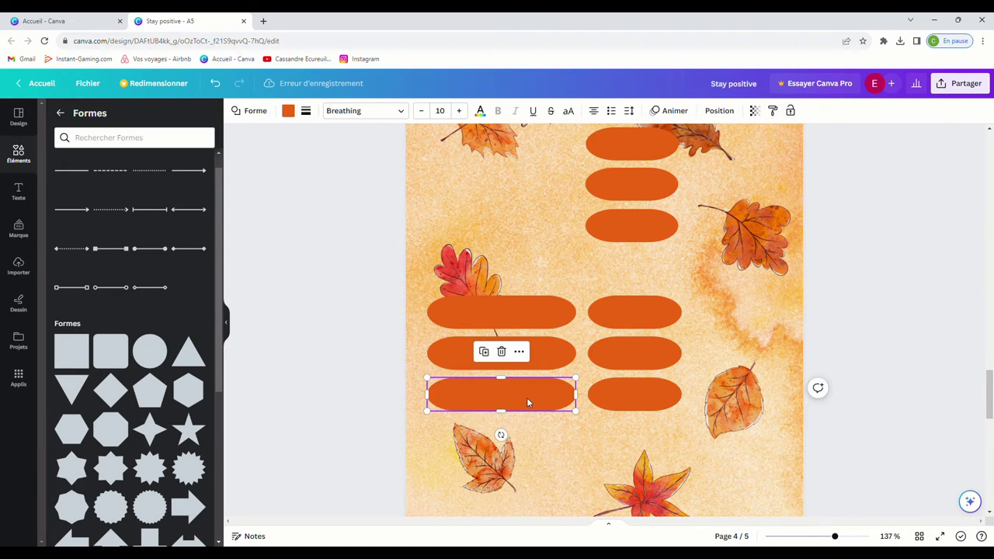
{"action": "left_click", "coordinate": [501, 351]}
{"action": "left_click", "coordinate": [503, 350]}
{"action": "key", "text": "Delete"}
{"action": "left_click", "coordinate": [504, 326]}
{"action": "key", "text": "Delete"}
Step: Arrange the three upper small pills side by side in one row below "Synthèse du mois"
{"action": "scroll", "coordinate": [547, 318], "scroll_direction": "up", "scroll_amount": 2}
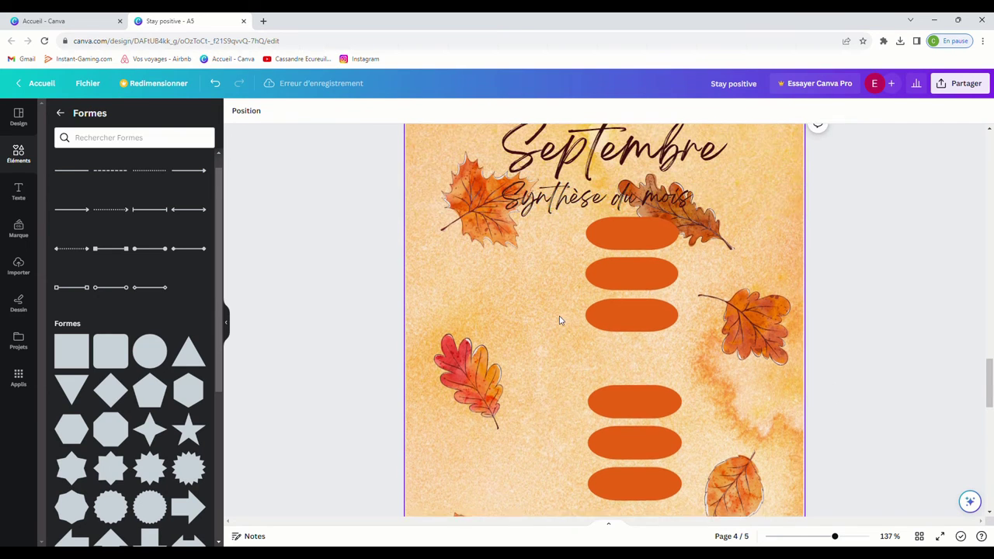
{"action": "scroll", "coordinate": [559, 320], "scroll_direction": "up", "scroll_amount": 2}
{"action": "left_click_drag", "start_coordinate": [655, 297], "coordinate": [512, 347]}
{"action": "left_click_drag", "start_coordinate": [619, 349], "coordinate": [589, 355]}
{"action": "left_click_drag", "start_coordinate": [599, 382], "coordinate": [706, 351]}
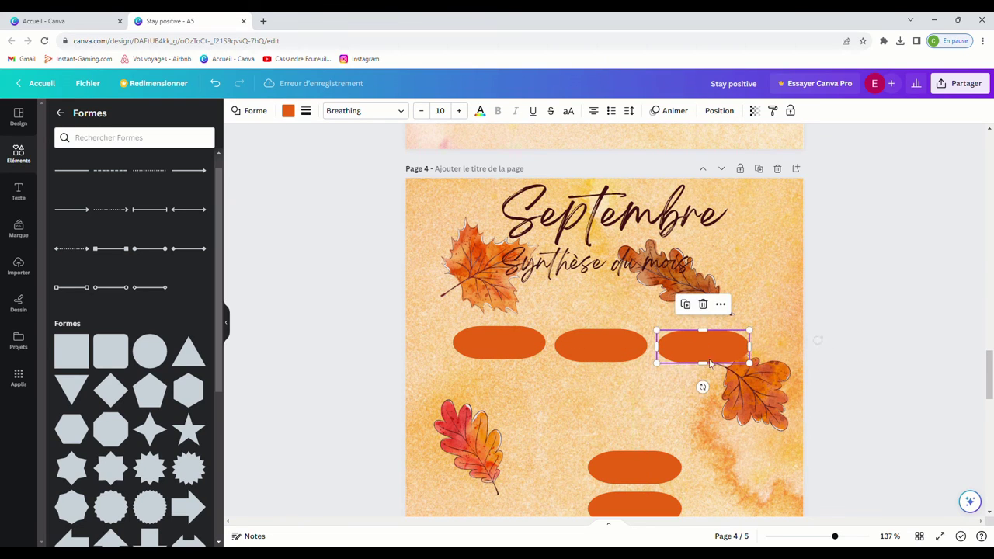
Step: Build a second row of three pills directly beneath the first, using two lower small pills and a third pill
{"action": "left_click_drag", "start_coordinate": [648, 471], "coordinate": [510, 395]}
{"action": "left_click_drag", "start_coordinate": [642, 502], "coordinate": [611, 389]}
{"action": "left_click_drag", "start_coordinate": [633, 343], "coordinate": [633, 339]}
{"action": "left_click_drag", "start_coordinate": [702, 351], "coordinate": [721, 396]}
{"action": "left_click", "coordinate": [687, 301]}
Step: Duplicate the "Synthèse du mois" heading, replace its text with "S1" and place it in front of the first pill row
{"action": "left_click", "coordinate": [554, 276]}
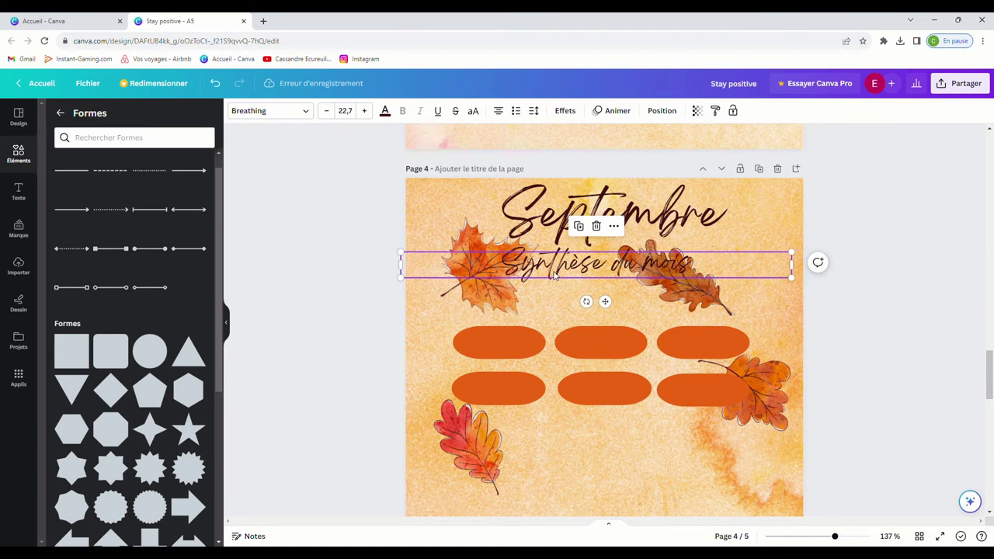
{"action": "left_click", "coordinate": [578, 226]}
{"action": "left_click_drag", "start_coordinate": [667, 281], "coordinate": [691, 324]}
{"action": "double_click", "coordinate": [657, 319]}
{"action": "left_click", "coordinate": [537, 314]}
{"action": "type", "text": "e"}
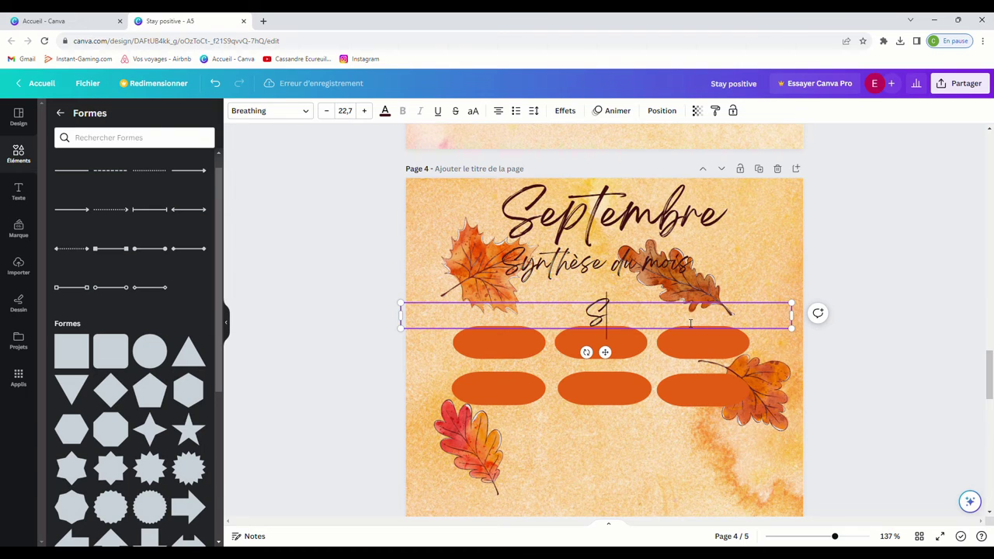
{"action": "left_click", "coordinate": [690, 334]}
{"action": "left_click_drag", "start_coordinate": [628, 320], "coordinate": [460, 351]}
{"action": "left_click", "coordinate": [470, 299]}
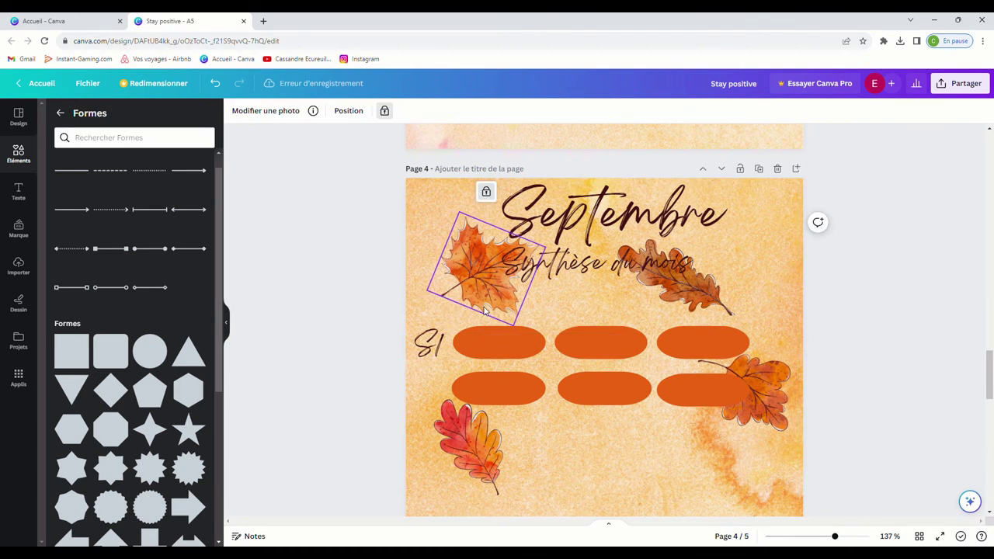
Step: Duplicate the "S1" label, move the copy above the first pill column and replace its text with "Epargnes"
{"action": "left_click", "coordinate": [431, 345]}
{"action": "left_click", "coordinate": [410, 308]}
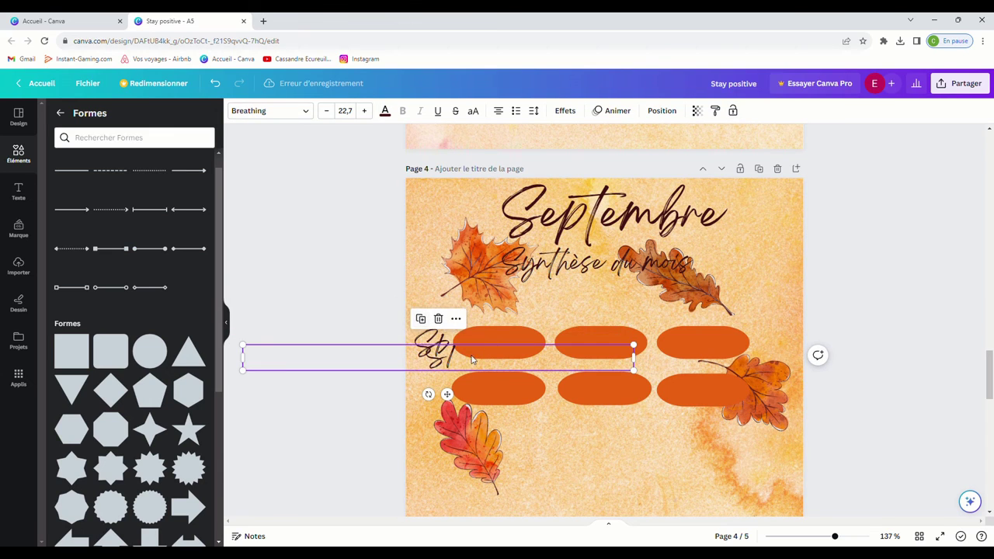
{"action": "left_click_drag", "start_coordinate": [472, 359], "coordinate": [523, 315]}
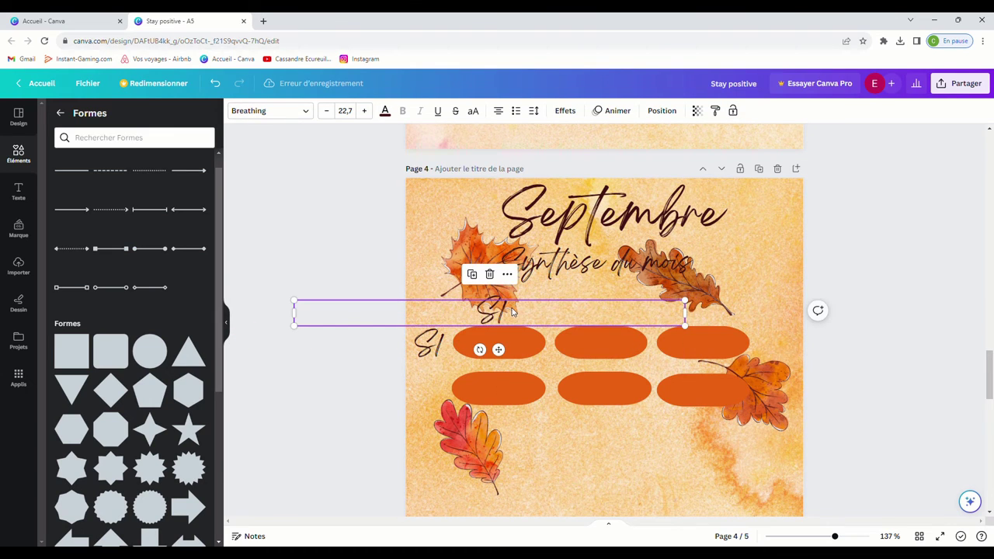
{"action": "double_click", "coordinate": [510, 312]}
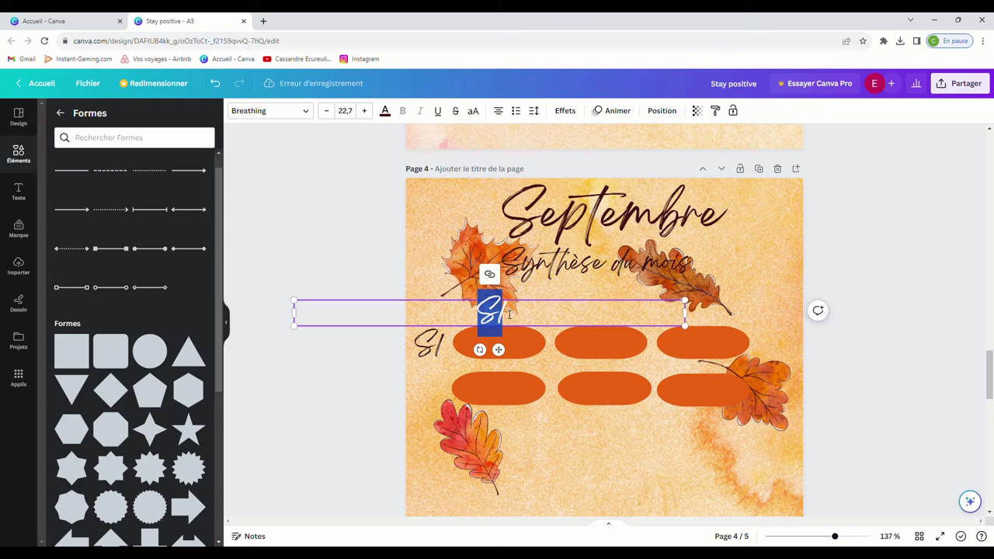
{"action": "left_click", "coordinate": [510, 314]}
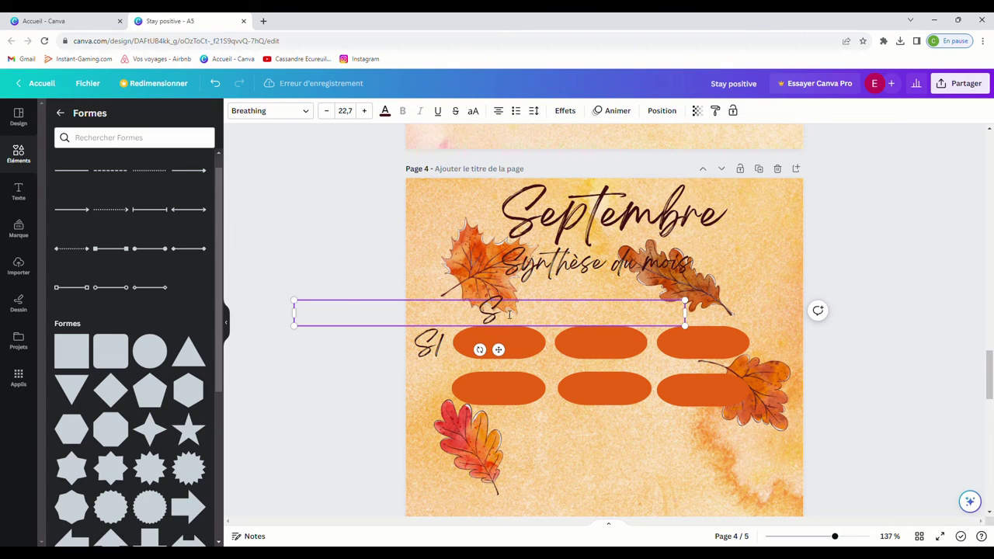
{"action": "type", "text": "Ep"}
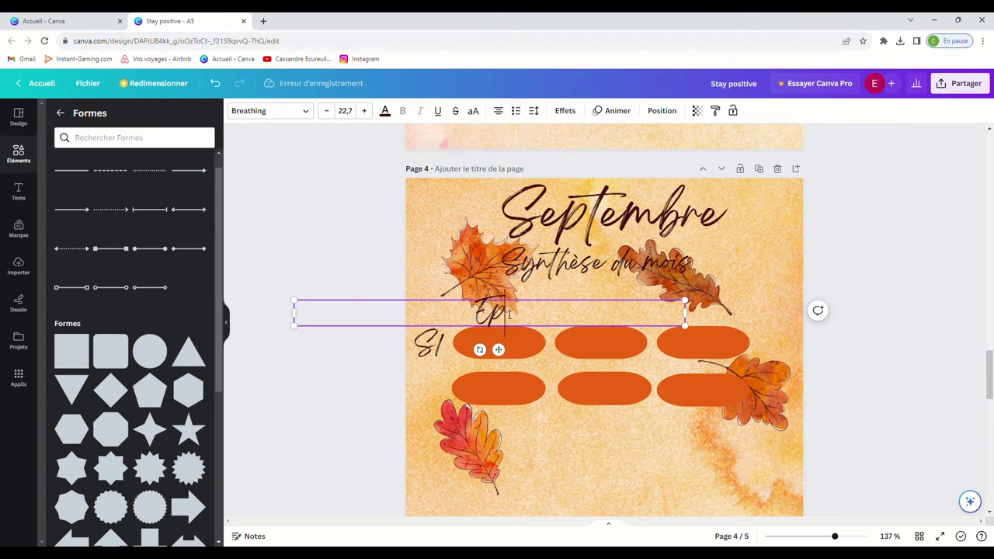
{"action": "type", "text": "argnes"}
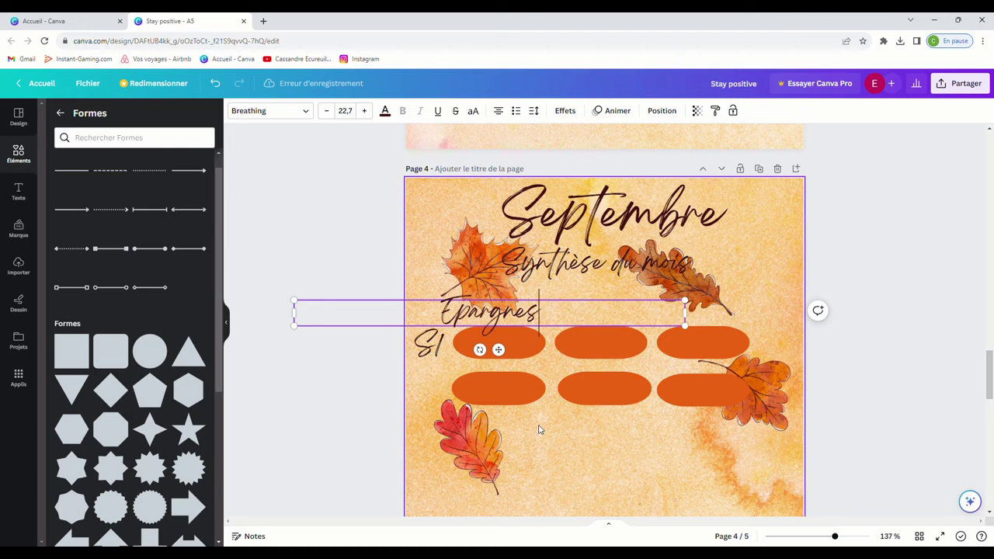
Step: Reduce the "Epargnes" label's font size to 13,7 and center it above the first pill column
{"action": "left_click", "coordinate": [524, 328]}
{"action": "left_click", "coordinate": [490, 312]}
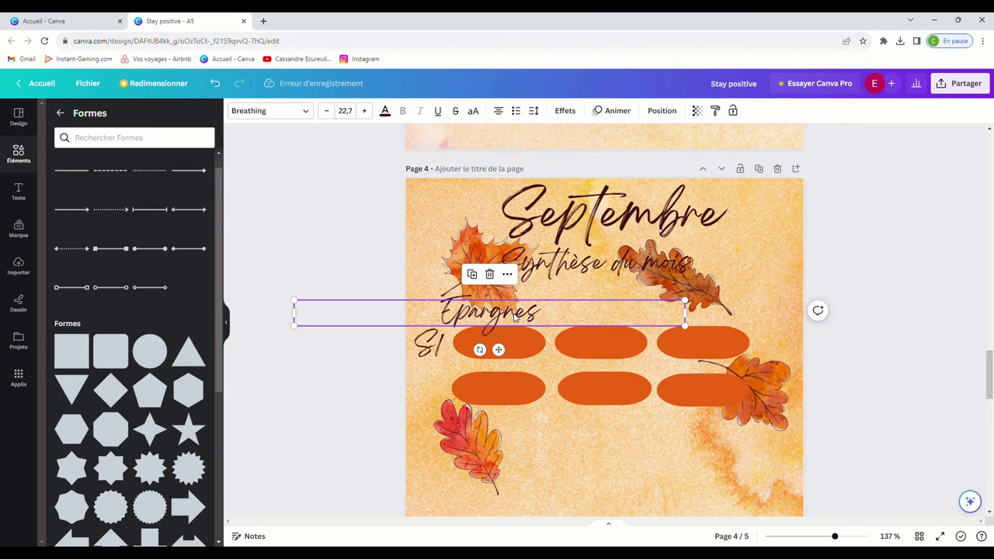
{"action": "left_click", "coordinate": [327, 111]}
{"action": "left_click", "coordinate": [327, 111]}
{"action": "left_click", "coordinate": [327, 110]}
{"action": "left_click", "coordinate": [327, 110]}
{"action": "left_click", "coordinate": [327, 110]}
{"action": "left_click", "coordinate": [327, 110]}
{"action": "left_click", "coordinate": [327, 110]}
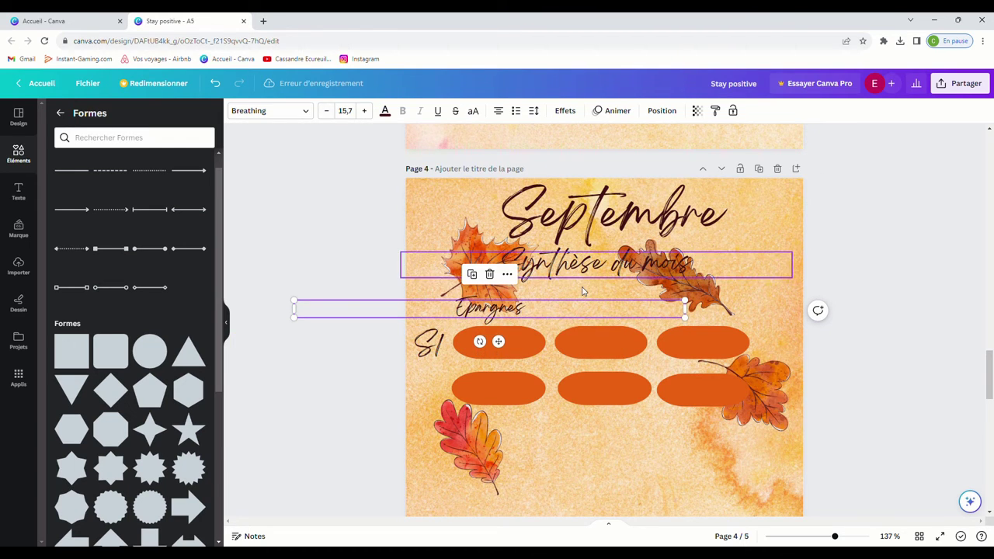
{"action": "left_click_drag", "start_coordinate": [566, 315], "coordinate": [575, 323]}
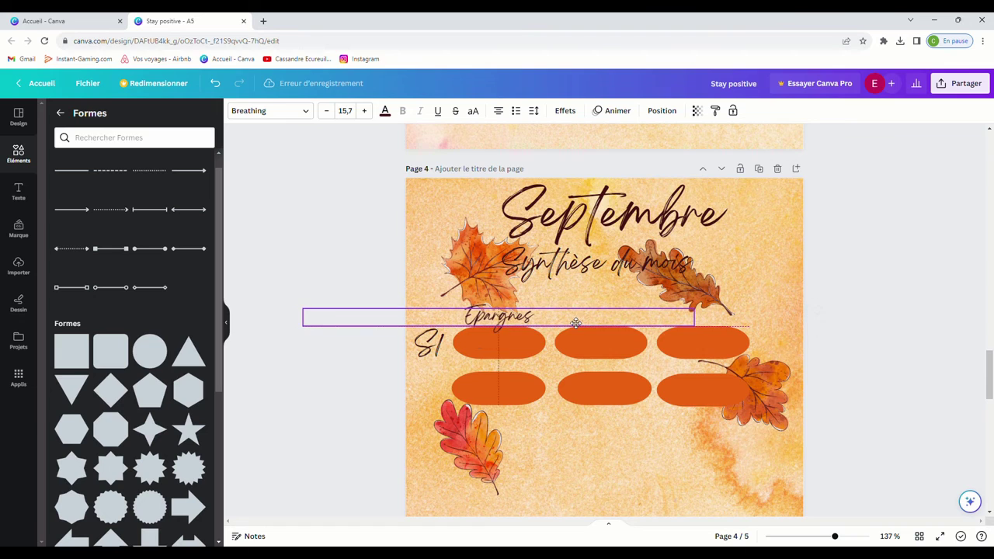
{"action": "left_click", "coordinate": [327, 110]}
{"action": "left_click", "coordinate": [327, 110]}
{"action": "left_click", "coordinate": [431, 344]}
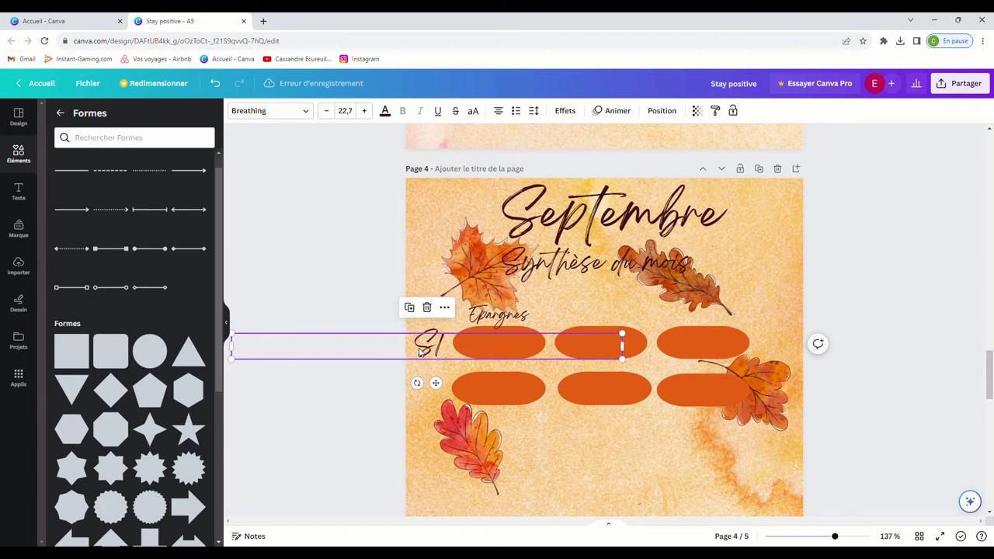
Step: Duplicate the "Epargnes" label above the second pill column and change the copy's text to "Gripsous"
{"action": "left_click", "coordinate": [530, 318]}
{"action": "left_click", "coordinate": [483, 284]}
{"action": "left_click_drag", "start_coordinate": [593, 321], "coordinate": [682, 319]}
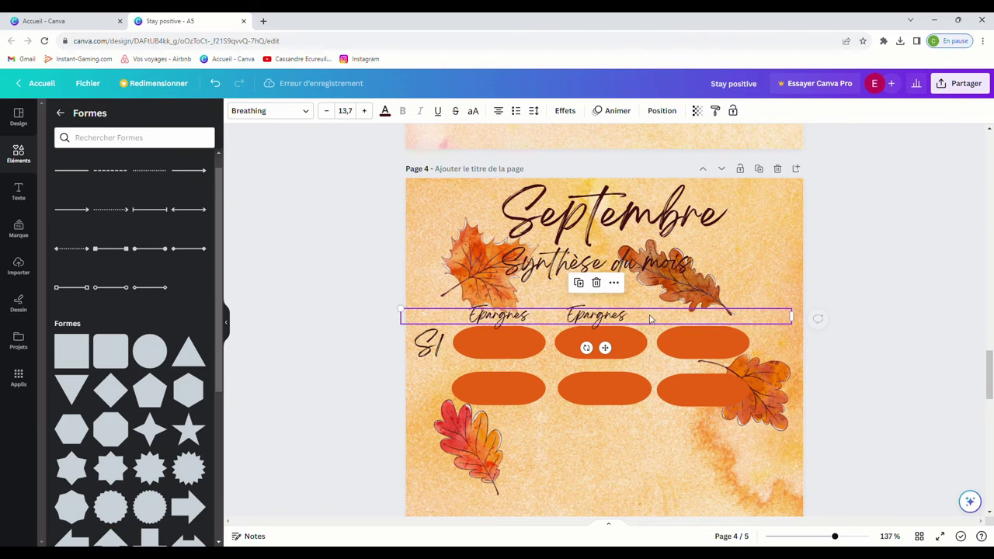
{"action": "double_click", "coordinate": [633, 318]}
{"action": "left_click", "coordinate": [630, 319]}
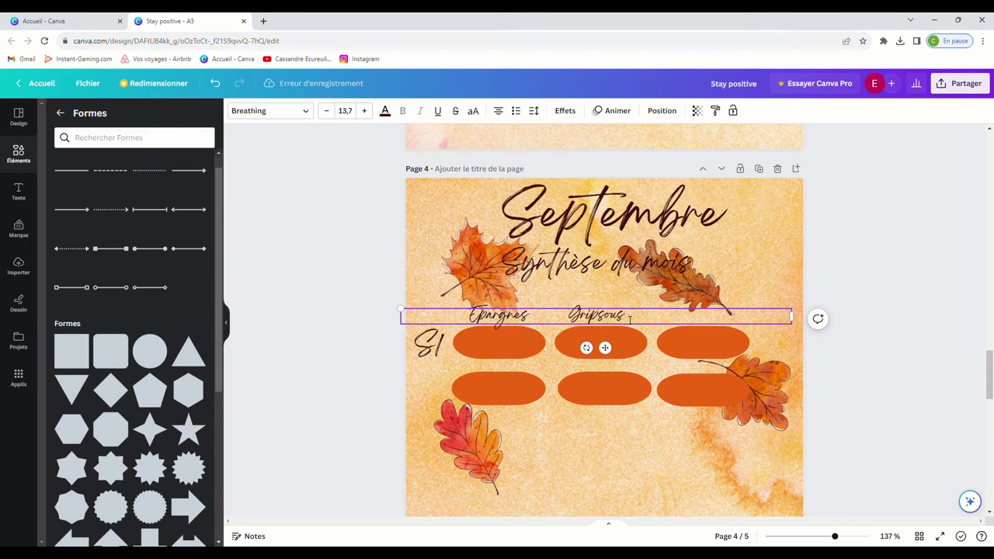
{"action": "left_click", "coordinate": [623, 338]}
Step: Duplicate the "Gripsous" label above the third pill column and change the copy's text to "Total"
{"action": "left_click", "coordinate": [606, 319]}
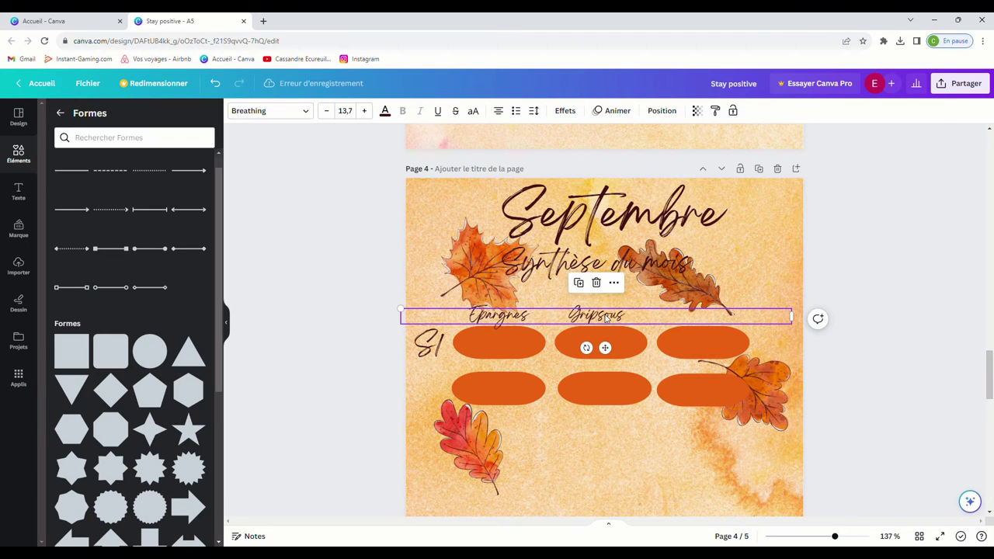
{"action": "left_click", "coordinate": [580, 283]}
{"action": "left_click_drag", "start_coordinate": [613, 326], "coordinate": [720, 318]}
{"action": "double_click", "coordinate": [714, 314]}
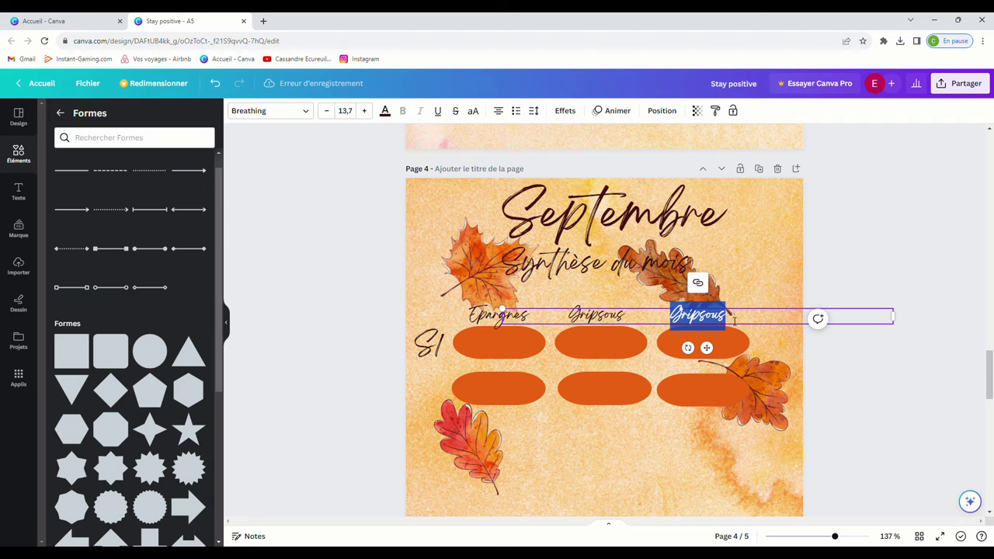
{"action": "left_click", "coordinate": [730, 317]}
{"action": "key", "text": "BackSpace"}
{"action": "key", "text": "BackSpace"}
{"action": "key", "text": "BackSpace"}
{"action": "key", "text": "BackSpace"}
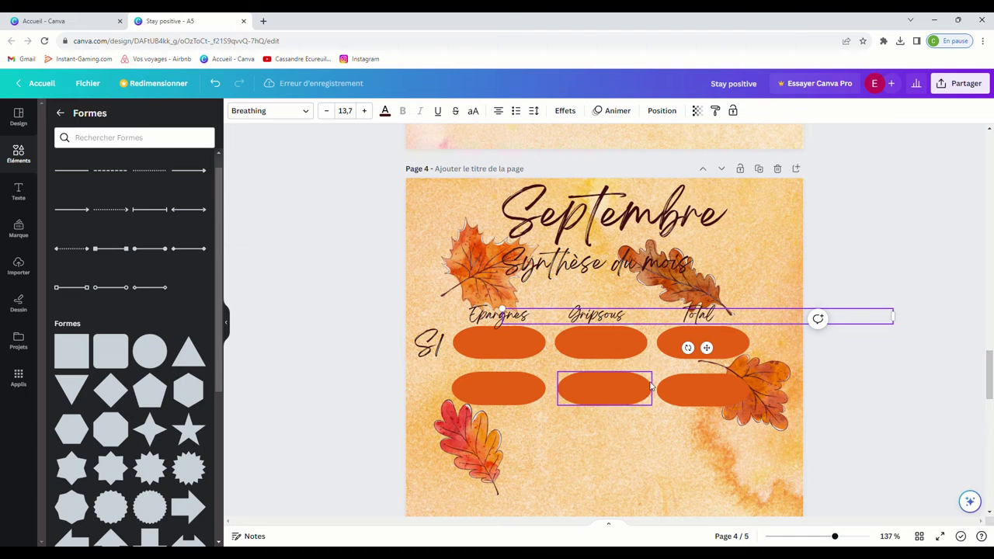
{"action": "left_click", "coordinate": [631, 451]}
Step: Duplicate the "S1" label in front of the second pill row and change the copy's text to "S2"
{"action": "left_click", "coordinate": [428, 344]}
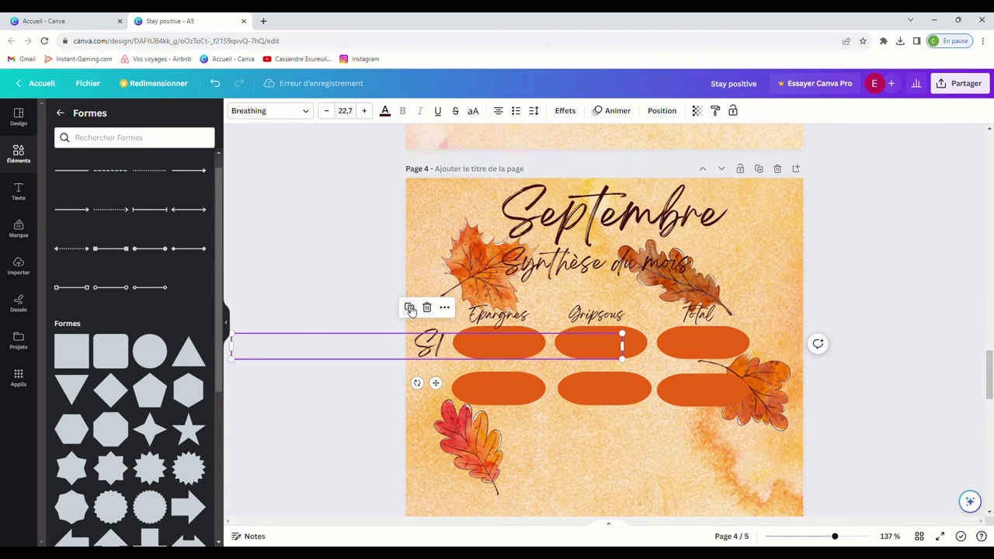
{"action": "key", "text": "ctrl+d"}
{"action": "left_click_drag", "start_coordinate": [429, 344], "coordinate": [441, 393]}
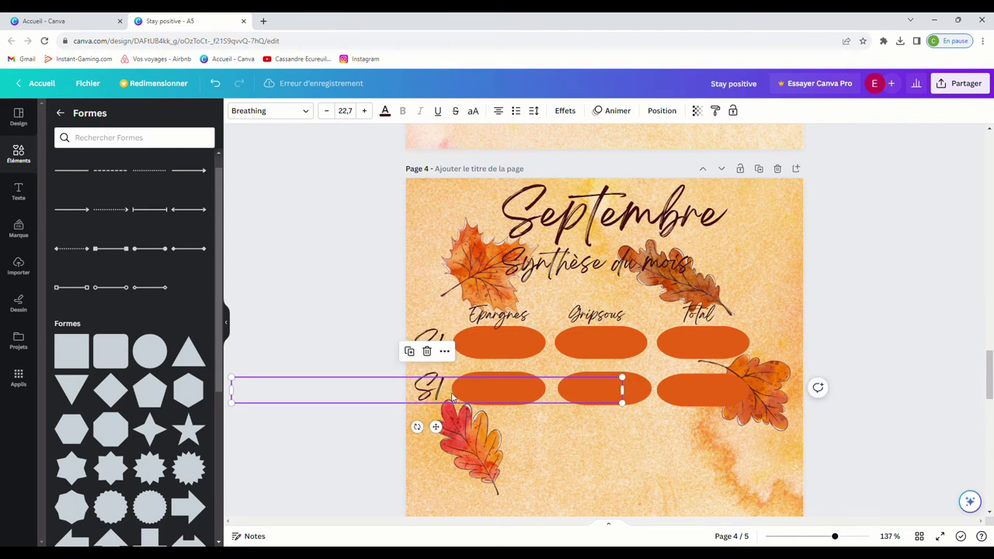
{"action": "left_click", "coordinate": [453, 395]}
{"action": "left_click", "coordinate": [454, 393]}
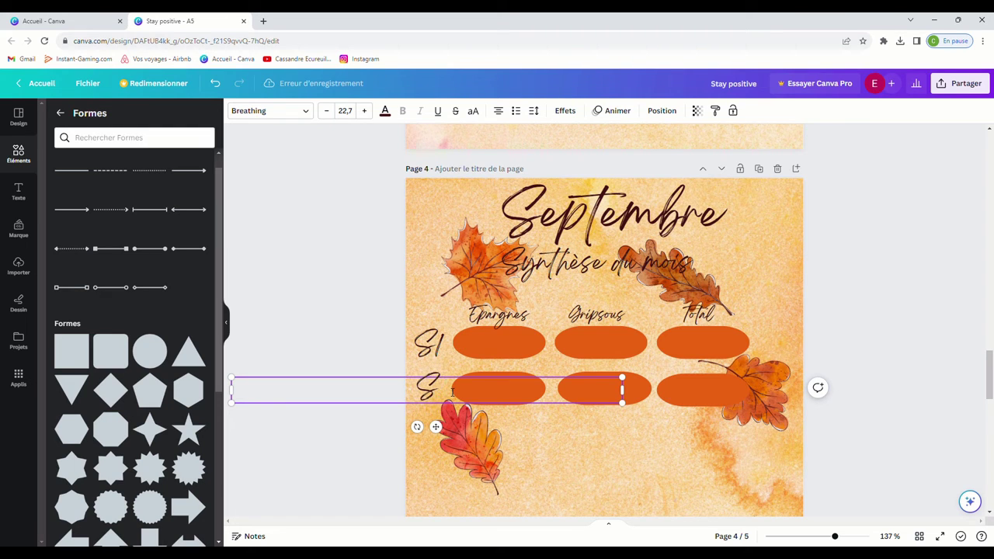
{"action": "type", "text": "2"}
{"action": "left_click", "coordinate": [525, 432]}
Step: Shift the leftover lower pill toward the page's right edge and add a "Total" label before it from a copy of "S2"
{"action": "scroll", "coordinate": [652, 414], "scroll_direction": "down", "scroll_amount": 2}
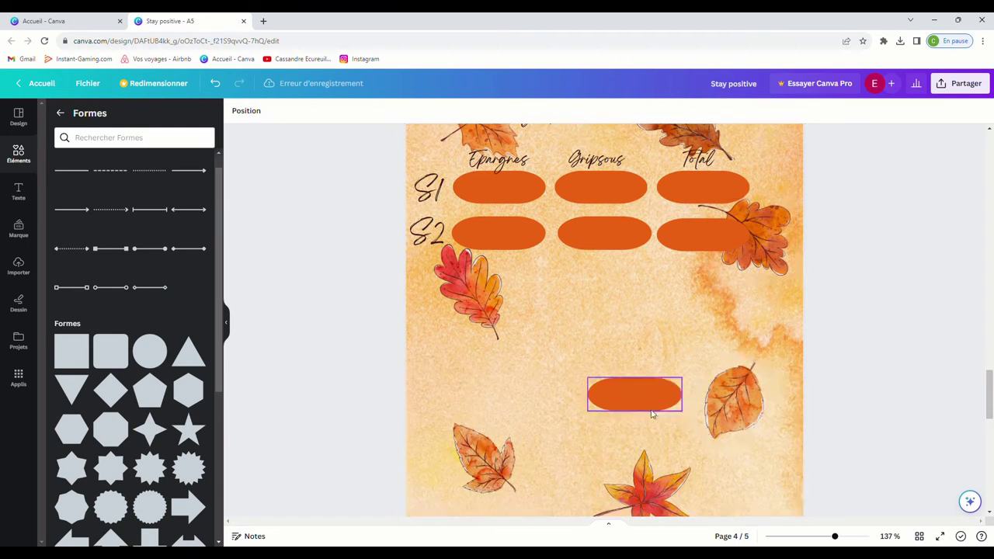
{"action": "left_click_drag", "start_coordinate": [601, 398], "coordinate": [648, 400]}
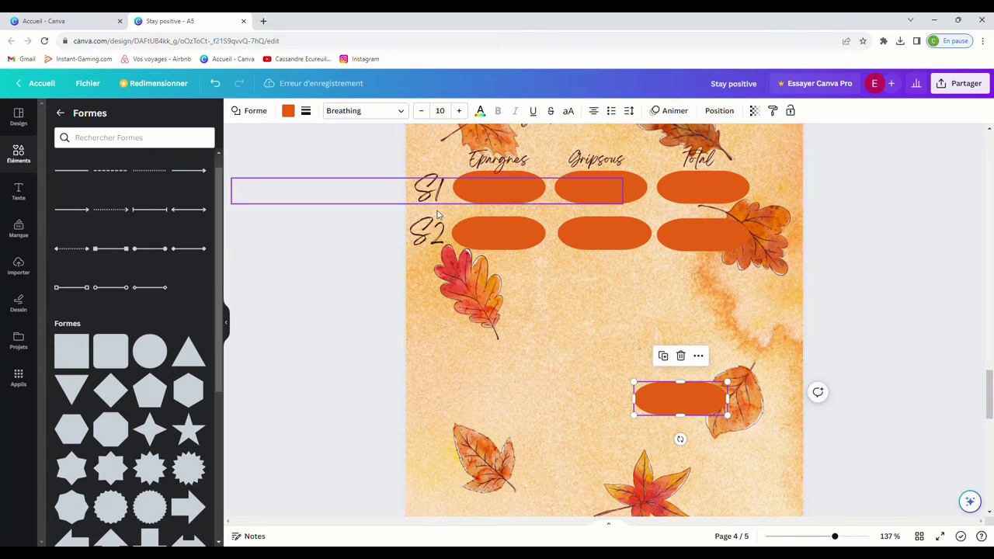
{"action": "left_click", "coordinate": [433, 230]}
{"action": "left_click", "coordinate": [410, 196]}
{"action": "left_click_drag", "start_coordinate": [463, 236], "coordinate": [584, 392]}
{"action": "double_click", "coordinate": [576, 400]}
{"action": "left_click", "coordinate": [578, 403]}
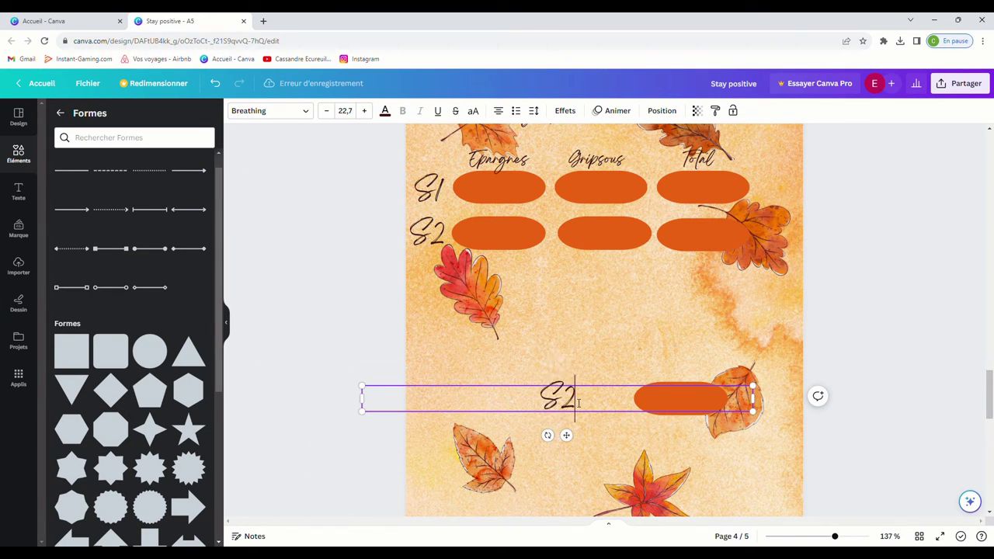
{"action": "type", "text": "T"}
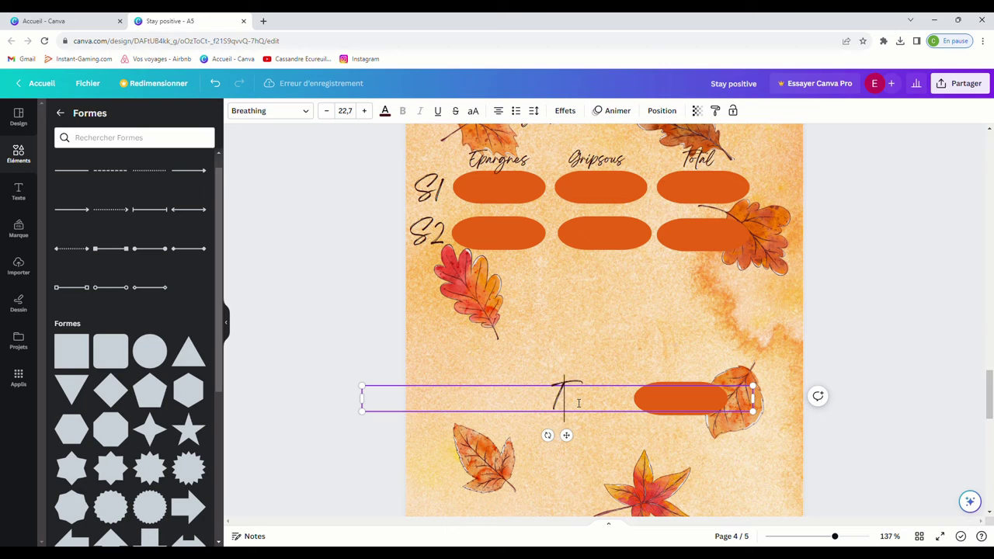
{"action": "type", "text": "otal"}
{"action": "left_click", "coordinate": [678, 443]}
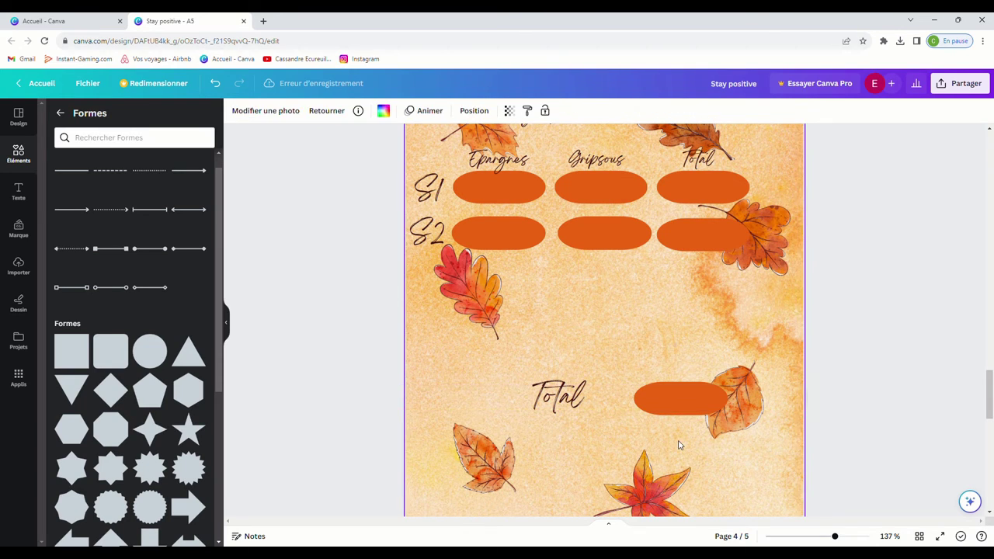
Step: Lower the large "Total" label slightly, enlarge the pill beside it and align the pill directly after the label
{"action": "left_click", "coordinate": [688, 408]}
{"action": "left_click", "coordinate": [691, 382]}
{"action": "left_click", "coordinate": [685, 388]}
{"action": "left_click", "coordinate": [664, 438]}
{"action": "left_click_drag", "start_coordinate": [621, 409], "coordinate": [607, 424]}
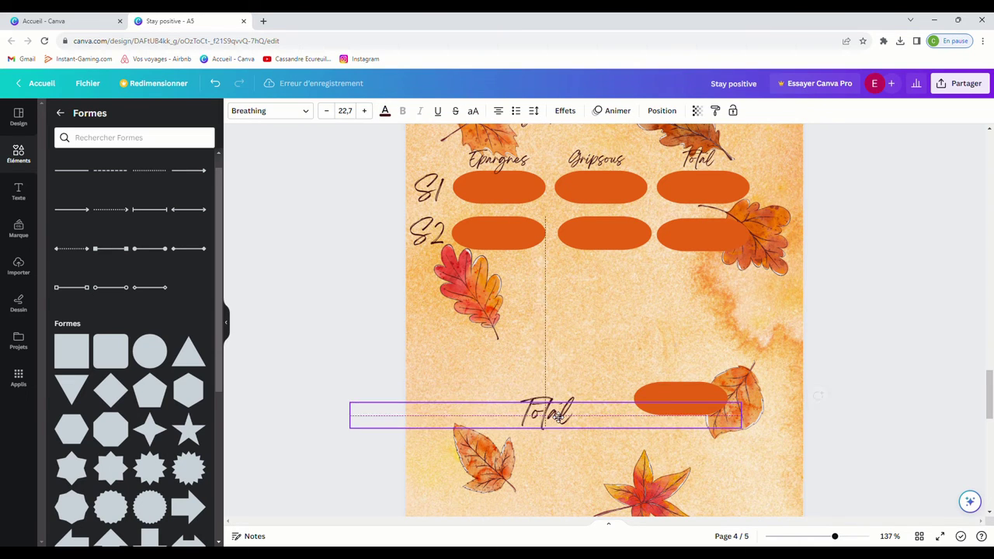
{"action": "left_click", "coordinate": [686, 398]}
{"action": "left_click_drag", "start_coordinate": [734, 385], "coordinate": [654, 410]}
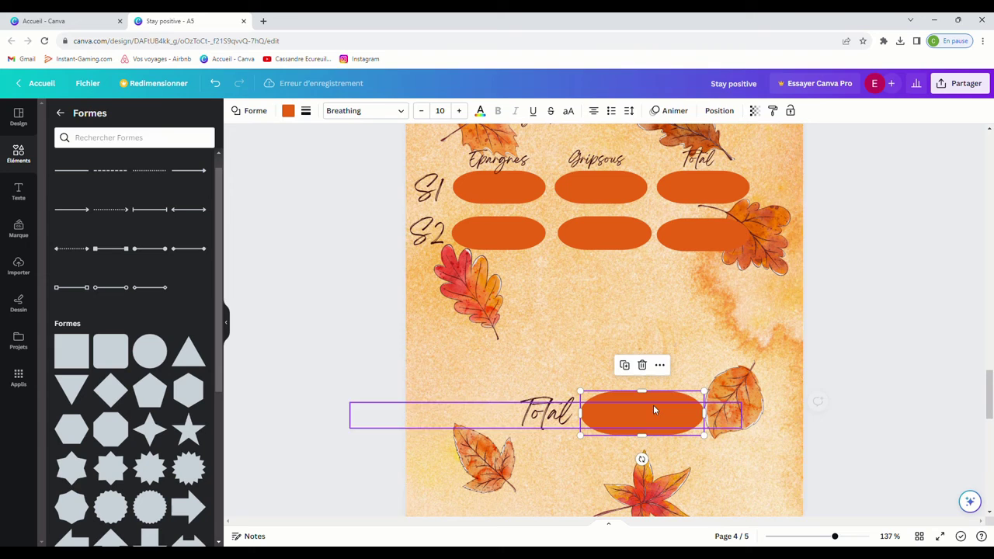
Step: Narrow the text box of the "Total" column label and place the label above the third pill column
{"action": "left_click", "coordinate": [765, 450]}
{"action": "scroll", "coordinate": [559, 295], "scroll_direction": "up", "scroll_amount": 3}
{"action": "left_click_drag", "start_coordinate": [579, 314], "coordinate": [595, 321]}
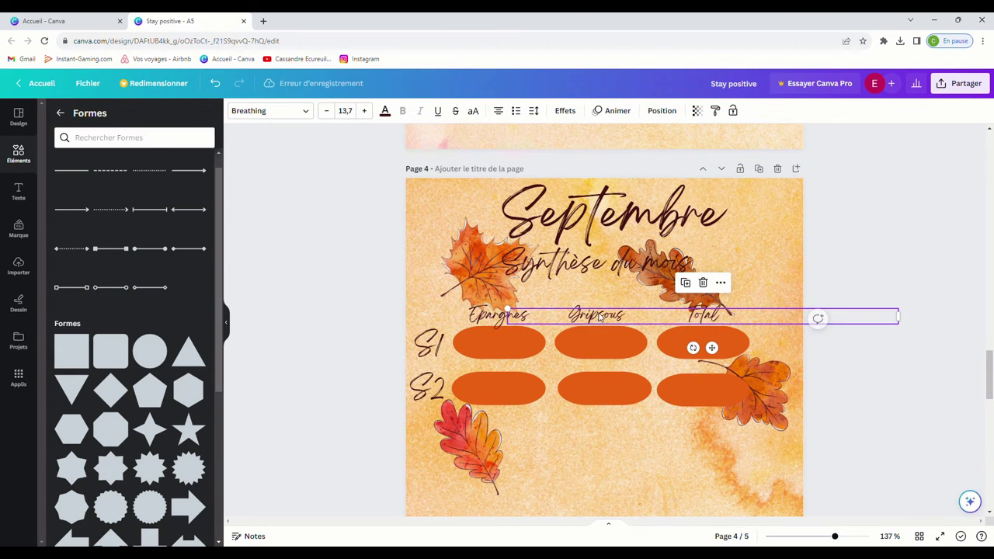
{"action": "left_click", "coordinate": [599, 303]}
{"action": "left_click", "coordinate": [597, 310]}
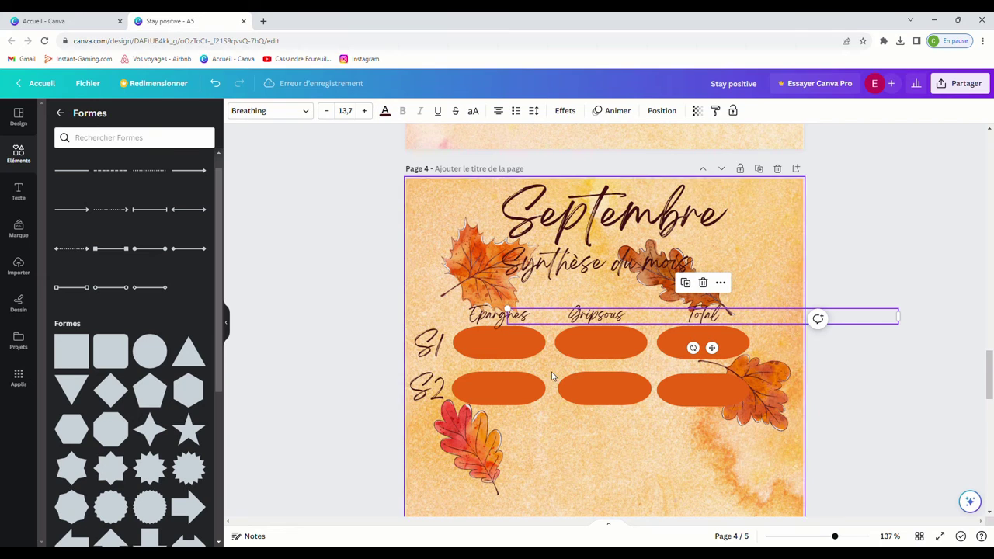
{"action": "mouse_move", "coordinate": [507, 316]}
{"action": "left_mouse_down"}
{"action": "mouse_move", "coordinate": [570, 313]}
{"action": "mouse_move", "coordinate": [496, 310]}
{"action": "left_mouse_up"}
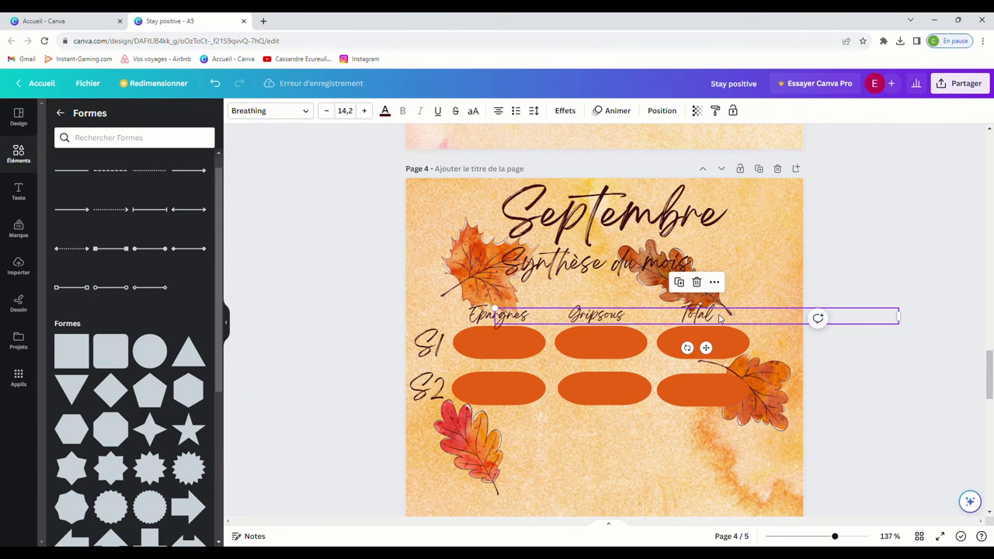
{"action": "left_click", "coordinate": [713, 322]}
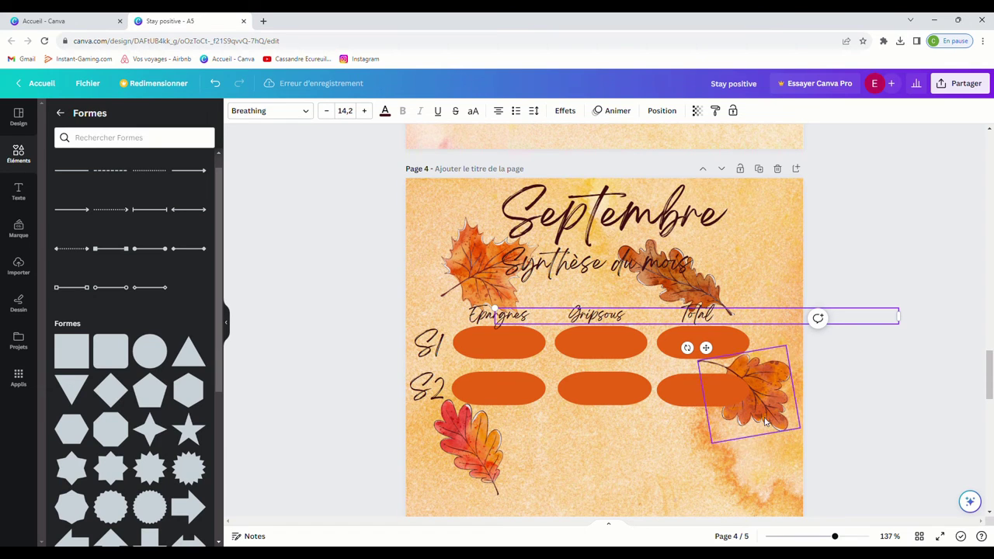
{"action": "left_click_drag", "start_coordinate": [898, 317], "coordinate": [578, 308]}
{"action": "left_click_drag", "start_coordinate": [541, 346], "coordinate": [737, 356]}
Step: Narrow the text box of the "Gripsous" label and centre the label above the second pill column
{"action": "left_click", "coordinate": [619, 319]}
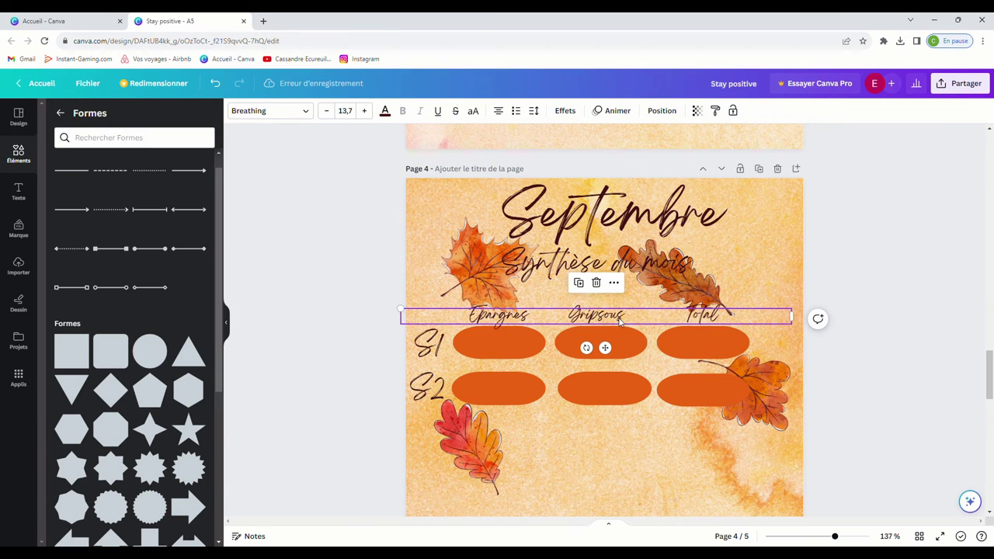
{"action": "left_click_drag", "start_coordinate": [804, 319], "coordinate": [541, 318]}
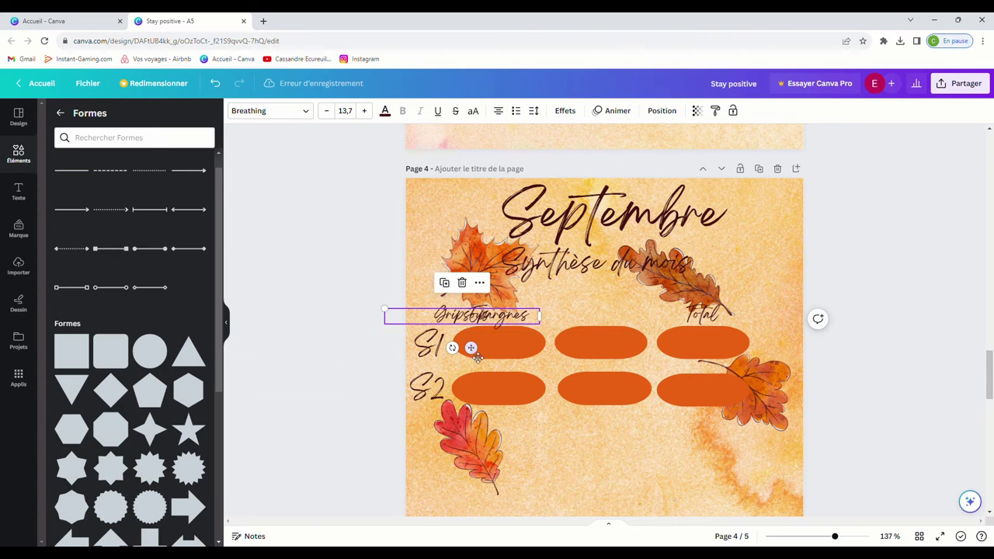
{"action": "left_click_drag", "start_coordinate": [478, 358], "coordinate": [620, 323]}
{"action": "left_click", "coordinate": [621, 437]}
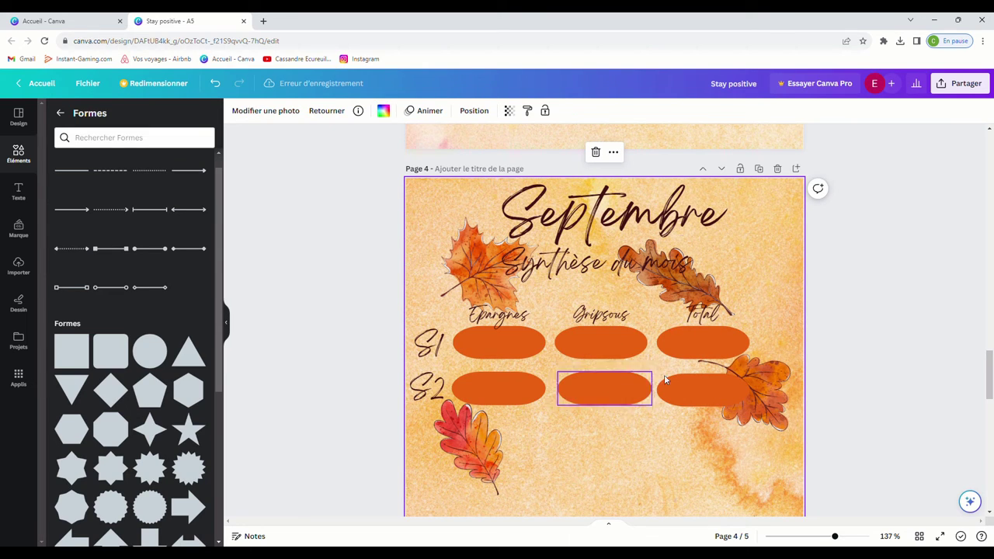
Step: Shrink the "Synthèse du mois" subtitle to size 22,5 and centre it across the page
{"action": "left_click", "coordinate": [599, 267]}
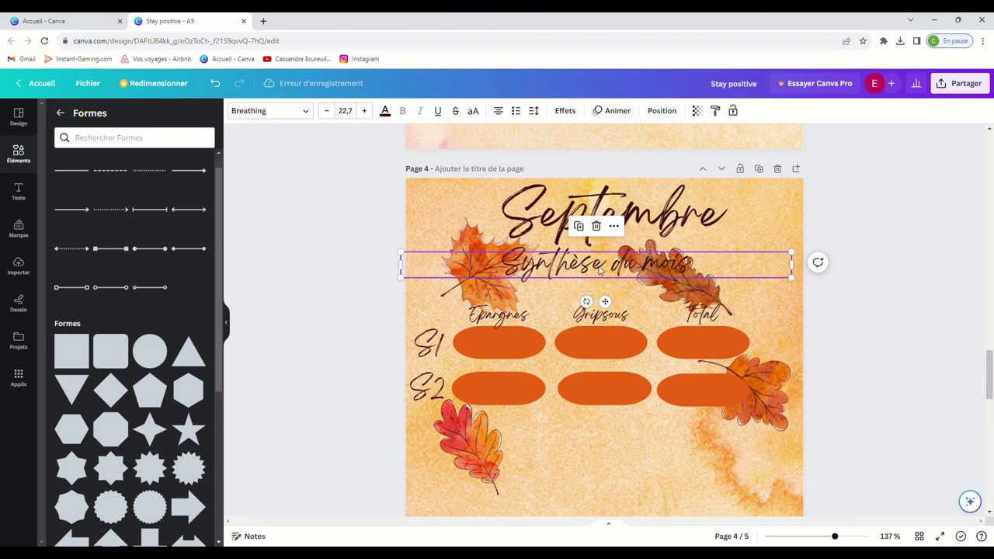
{"action": "mouse_move", "coordinate": [794, 256]}
{"action": "left_mouse_down"}
{"action": "mouse_move", "coordinate": [803, 256]}
{"action": "mouse_move", "coordinate": [790, 253]}
{"action": "left_mouse_up"}
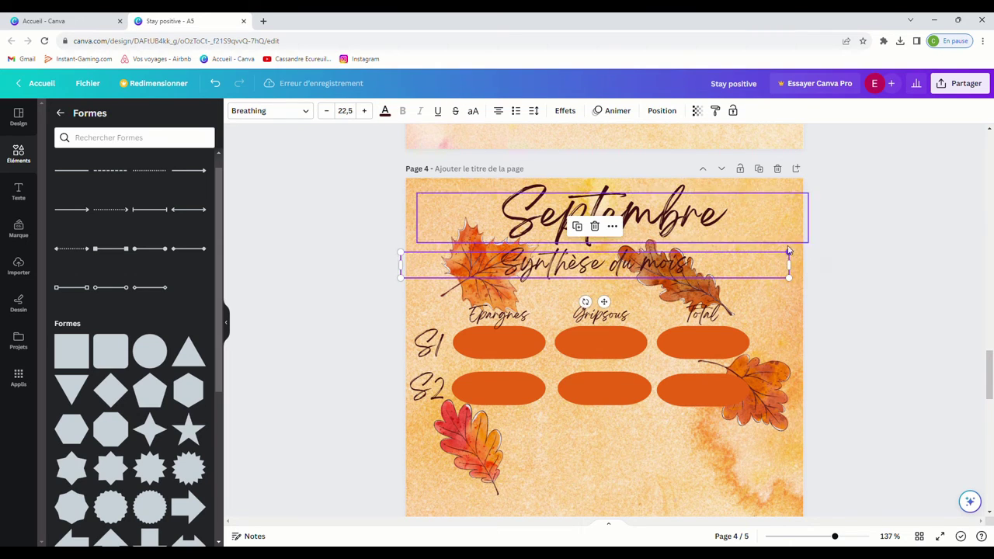
{"action": "left_click_drag", "start_coordinate": [600, 270], "coordinate": [612, 272]}
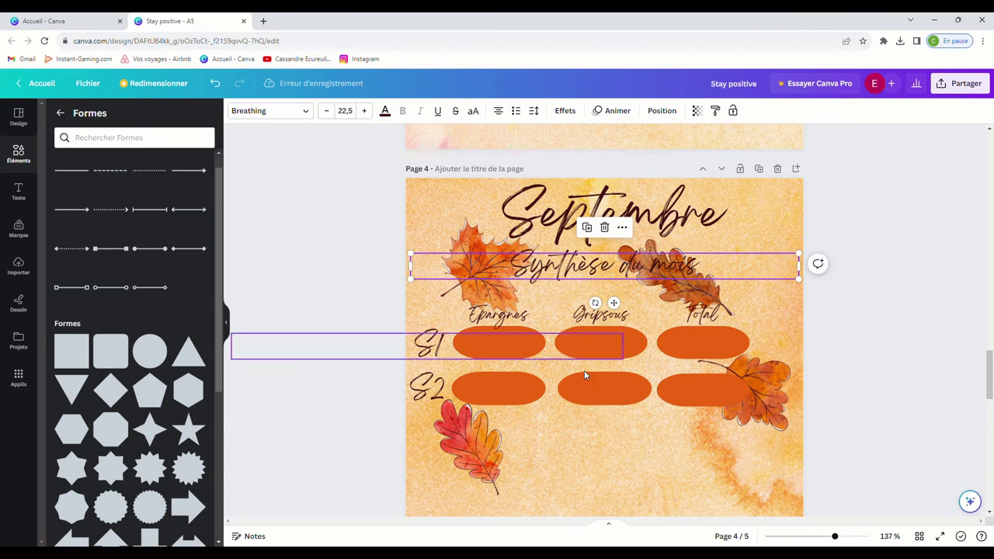
Step: Narrow the text box of the "Epargnes" label, keeping the label above the first pill column
{"action": "mouse_move", "coordinate": [403, 311]}
{"action": "left_mouse_down"}
{"action": "mouse_move", "coordinate": [476, 329]}
{"action": "mouse_move", "coordinate": [396, 317]}
{"action": "mouse_move", "coordinate": [408, 322]}
{"action": "left_mouse_up"}
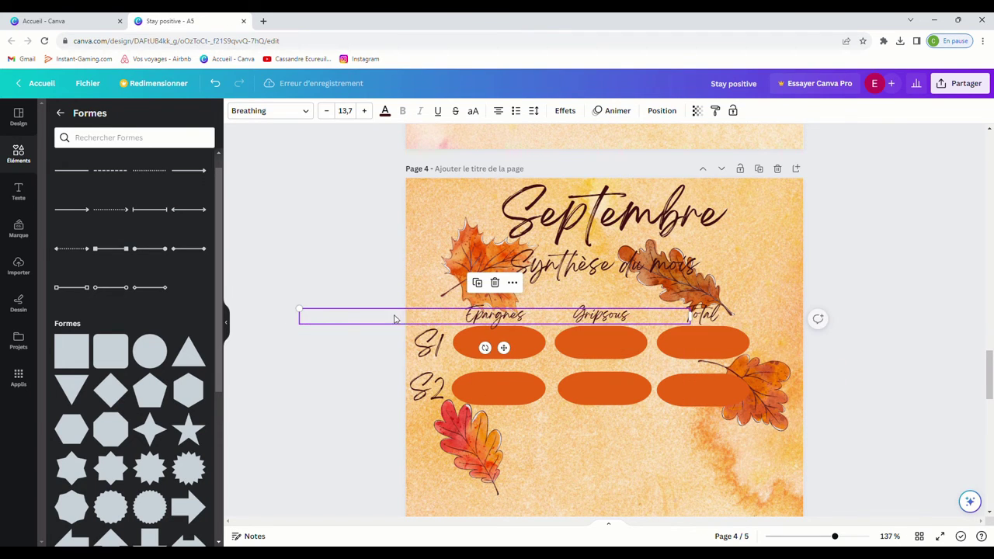
{"action": "left_click_drag", "start_coordinate": [691, 317], "coordinate": [549, 326]}
{"action": "left_click", "coordinate": [581, 278]}
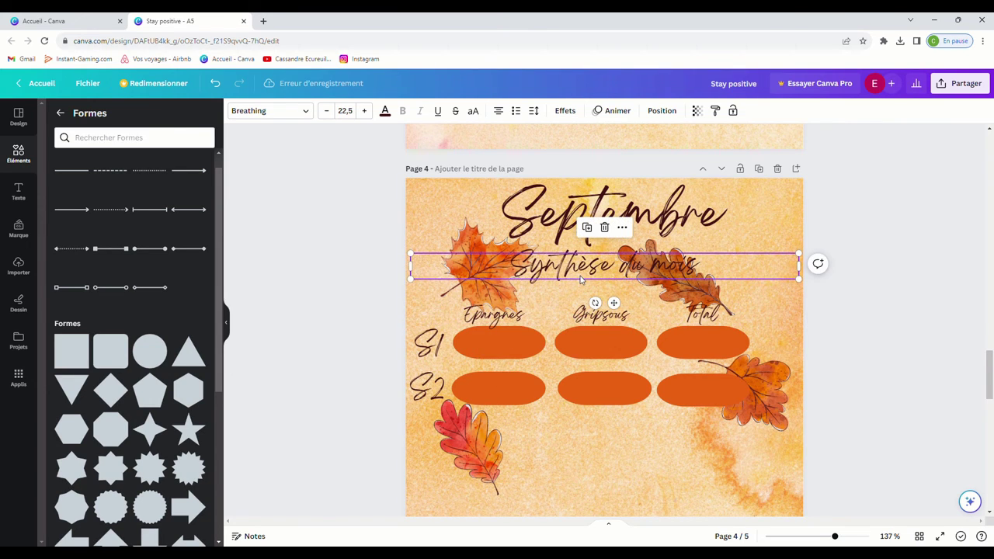
{"action": "left_click", "coordinate": [608, 462]}
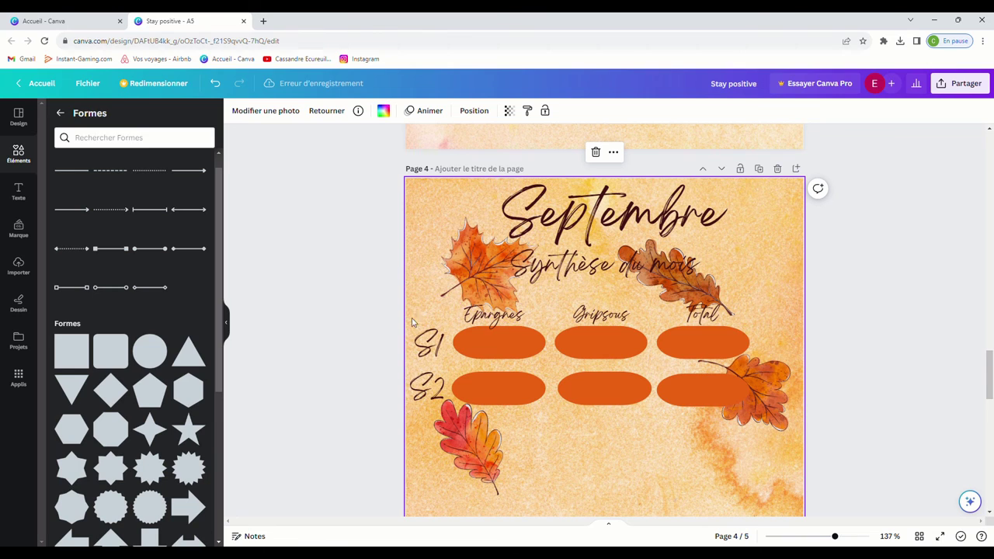
Step: Group the column labels with the S1 and S2 pill rows and shift the group toward the page's right edge
{"action": "left_click_drag", "start_coordinate": [416, 321], "coordinate": [718, 407]}
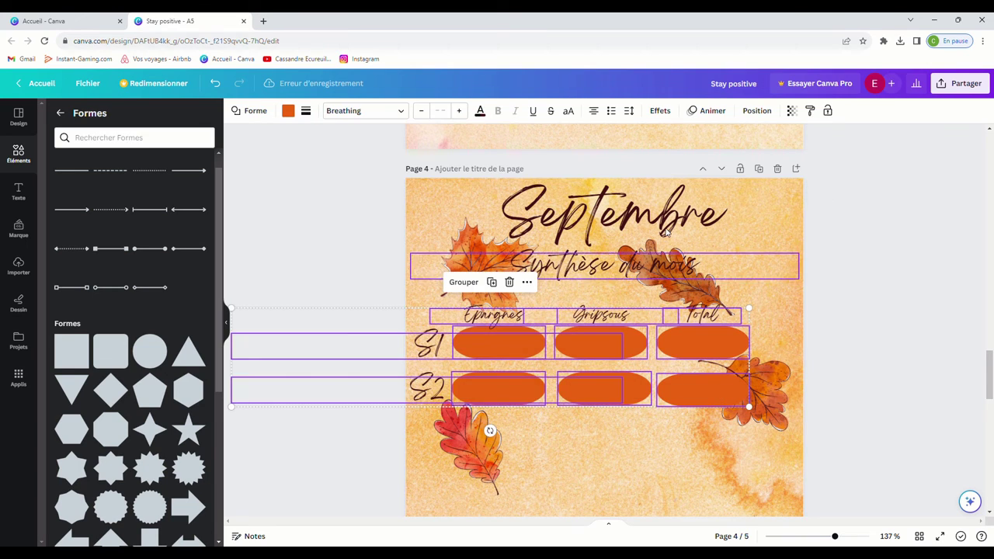
{"action": "left_click", "coordinate": [447, 282]}
{"action": "left_click_drag", "start_coordinate": [583, 356], "coordinate": [627, 359]}
{"action": "left_click", "coordinate": [594, 459]}
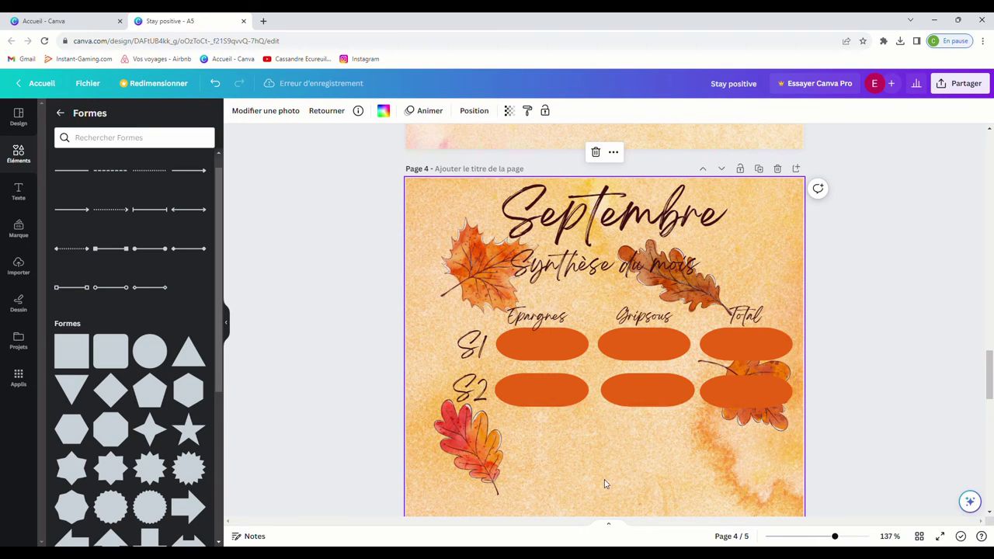
Step: Delete the last page, which holds the plain text outline of the planner's pages
{"action": "scroll", "coordinate": [604, 406], "scroll_direction": "down", "scroll_amount": 3}
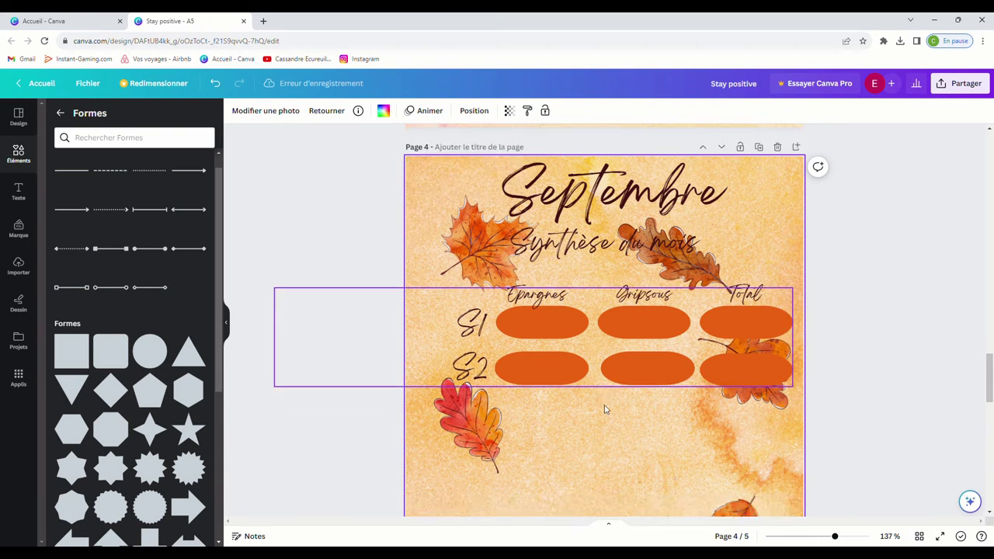
{"action": "scroll", "coordinate": [626, 334], "scroll_direction": "up", "scroll_amount": 6}
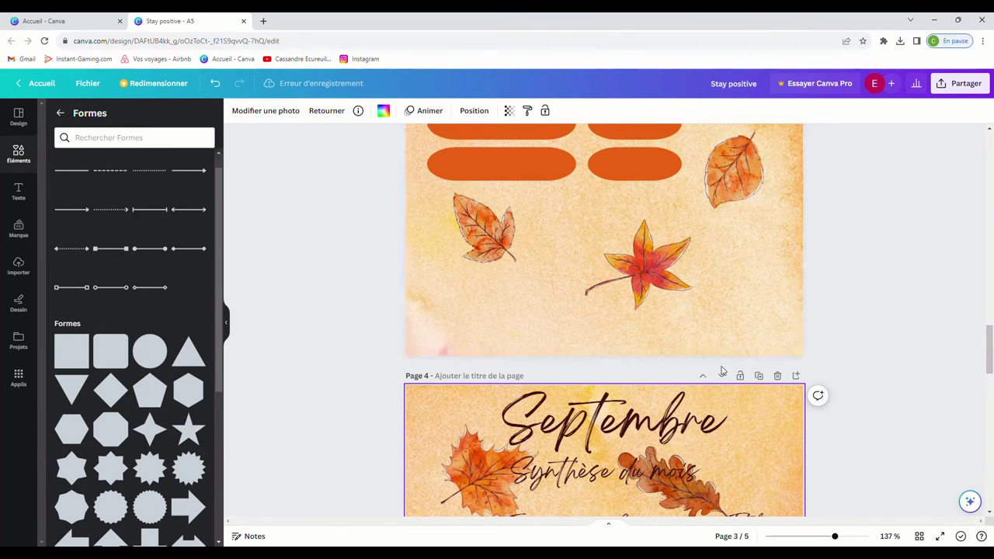
{"action": "scroll", "coordinate": [721, 373], "scroll_direction": "down", "scroll_amount": 12}
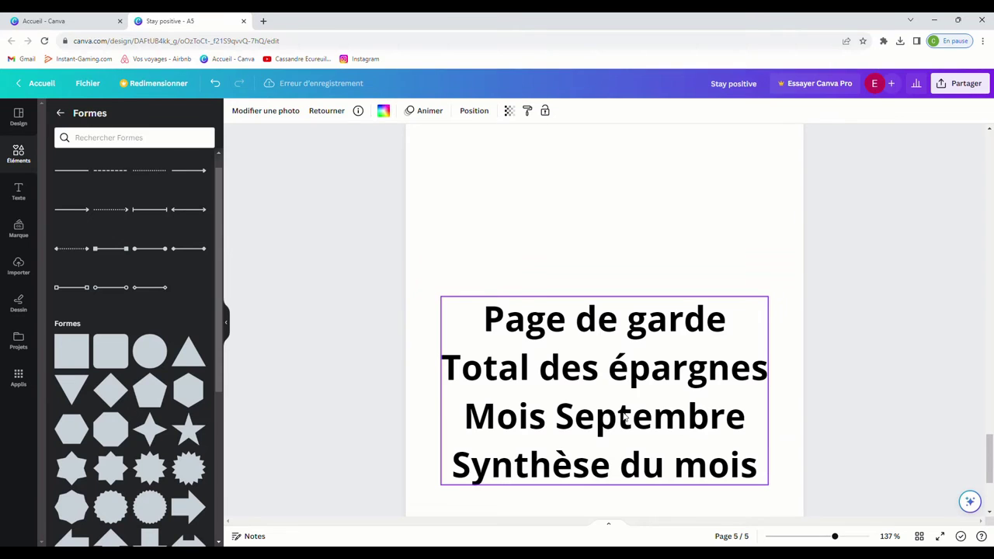
{"action": "scroll", "coordinate": [709, 464], "scroll_direction": "up", "scroll_amount": 3}
{"action": "left_click", "coordinate": [776, 300]}
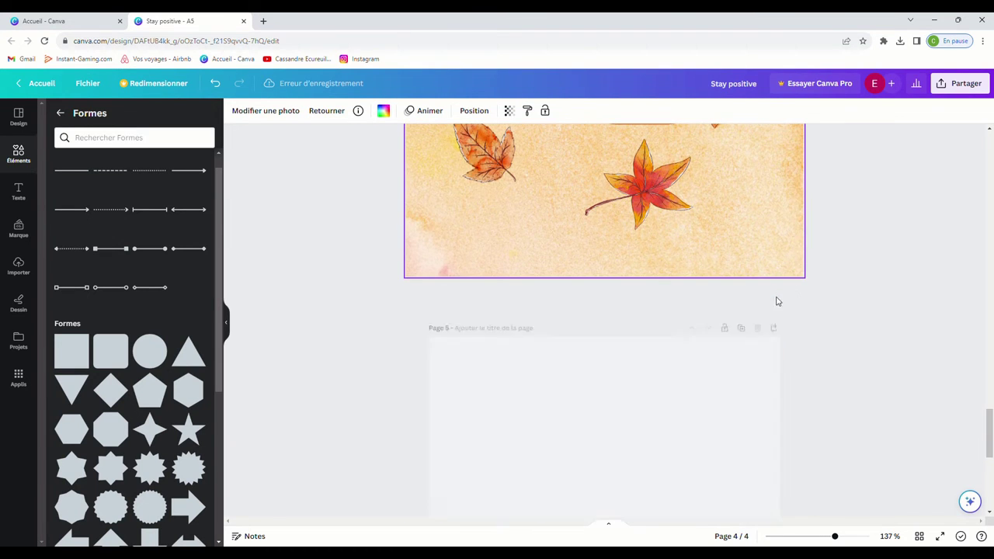
Step: Lower the "Synthèse du mois" subtitle slightly, toward the column labels
{"action": "scroll", "coordinate": [715, 495], "scroll_direction": "up", "scroll_amount": 7}
{"action": "scroll", "coordinate": [698, 465], "scroll_direction": "down", "scroll_amount": 2}
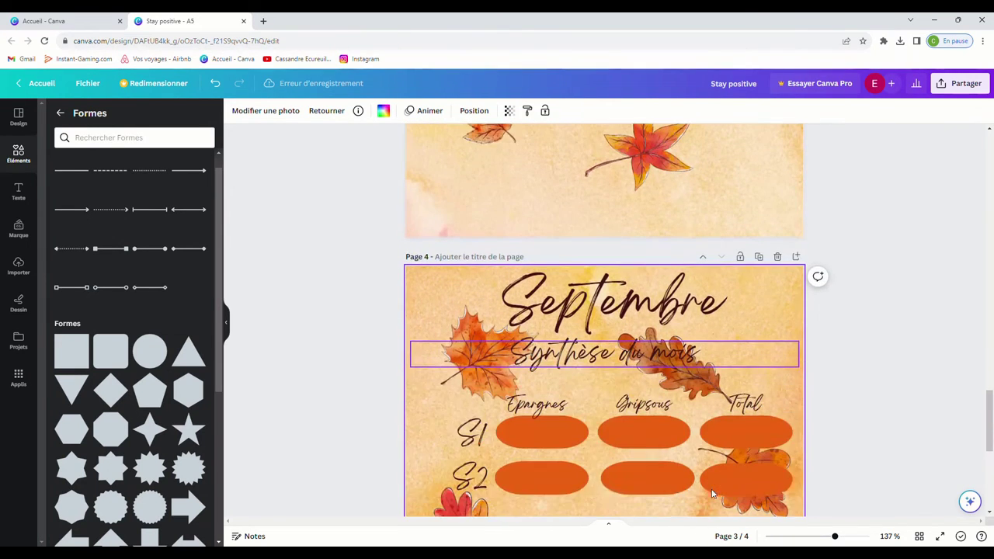
{"action": "left_click", "coordinate": [631, 353]}
{"action": "left_click_drag", "start_coordinate": [631, 353], "coordinate": [630, 363]}
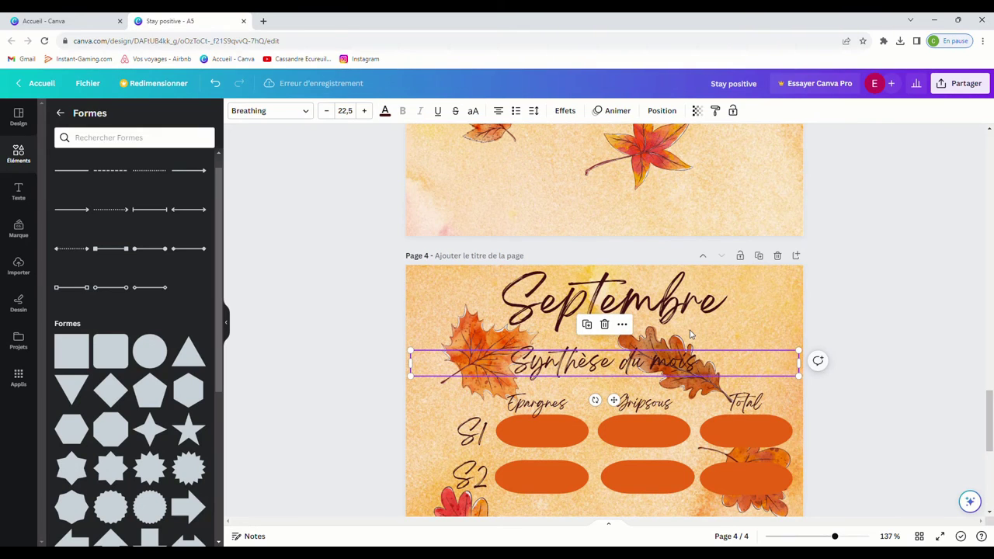
{"action": "left_click", "coordinate": [765, 302]}
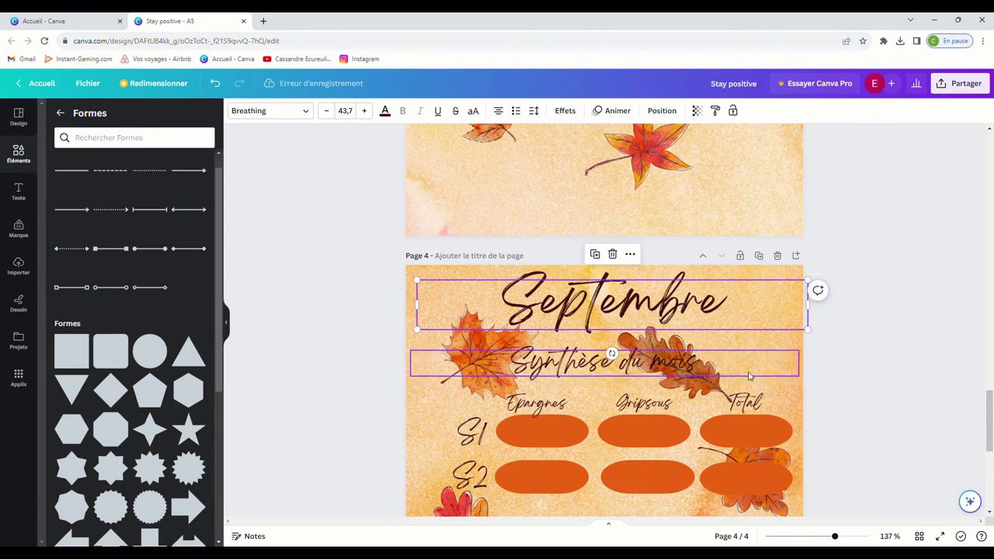
Step: Review the planner's pages back to the cover and examine them together in the page grid overview
{"action": "scroll", "coordinate": [736, 424], "scroll_direction": "up", "scroll_amount": 3}
{"action": "scroll", "coordinate": [736, 425], "scroll_direction": "up", "scroll_amount": 5}
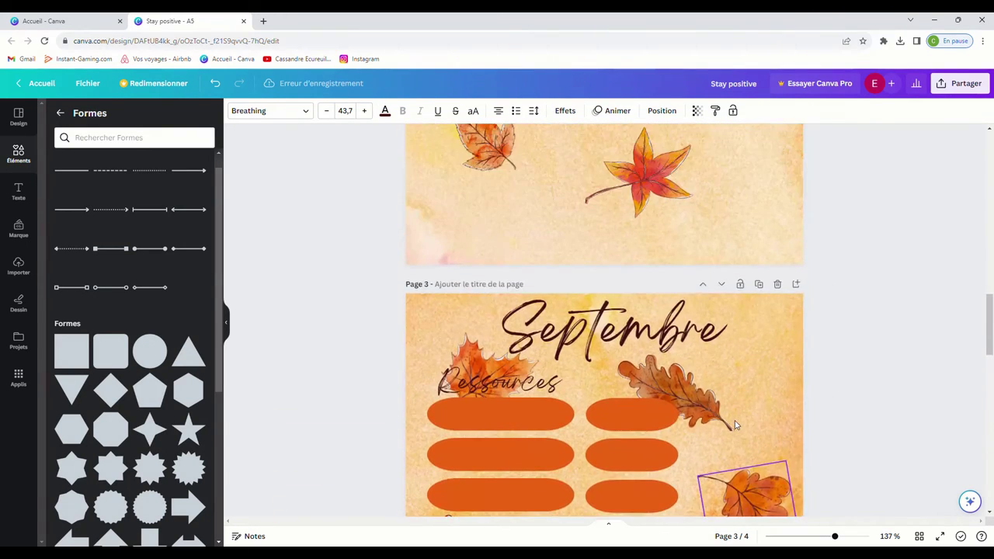
{"action": "scroll", "coordinate": [736, 424], "scroll_direction": "up", "scroll_amount": 8}
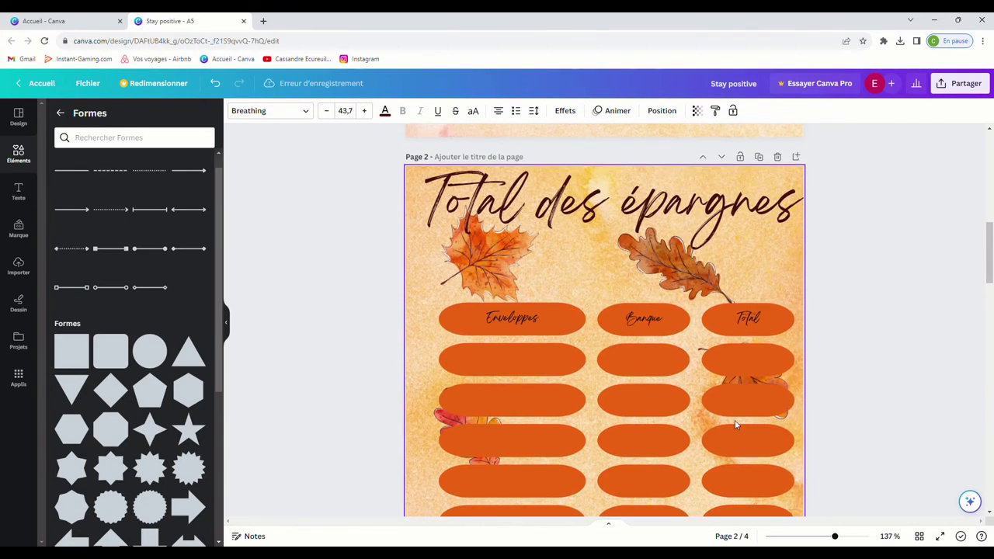
{"action": "scroll", "coordinate": [691, 456], "scroll_direction": "up", "scroll_amount": 3}
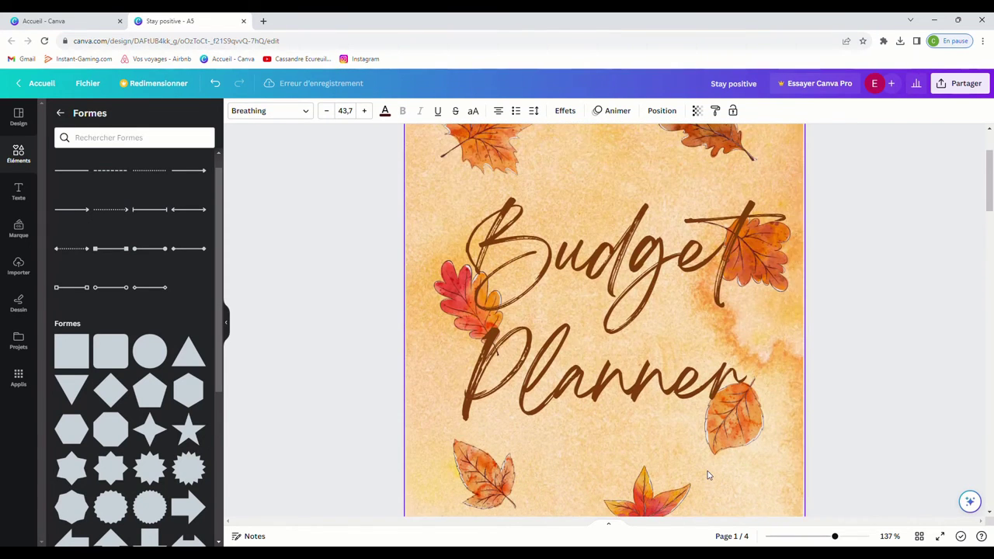
{"action": "scroll", "coordinate": [595, 426], "scroll_direction": "down", "scroll_amount": 3}
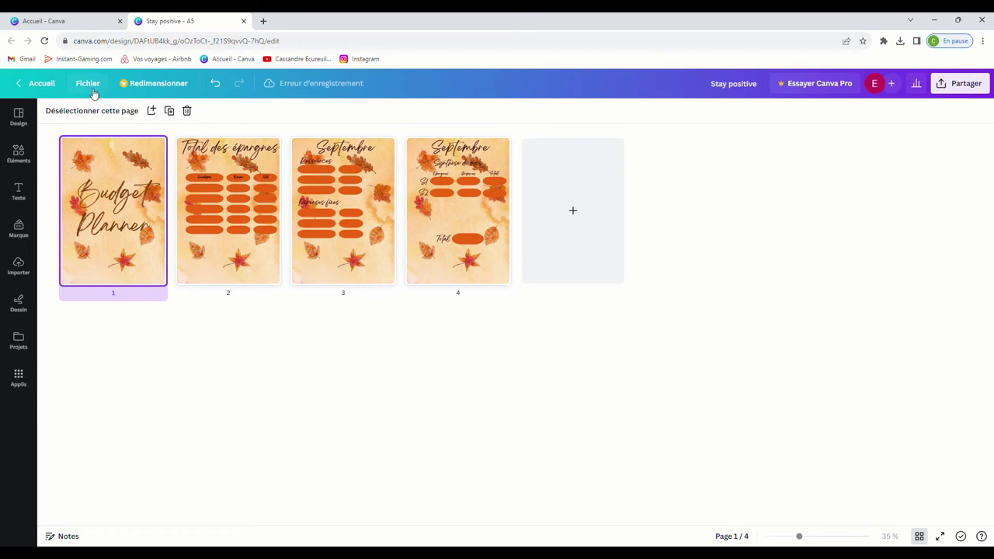
{"action": "left_click", "coordinate": [26, 130]}
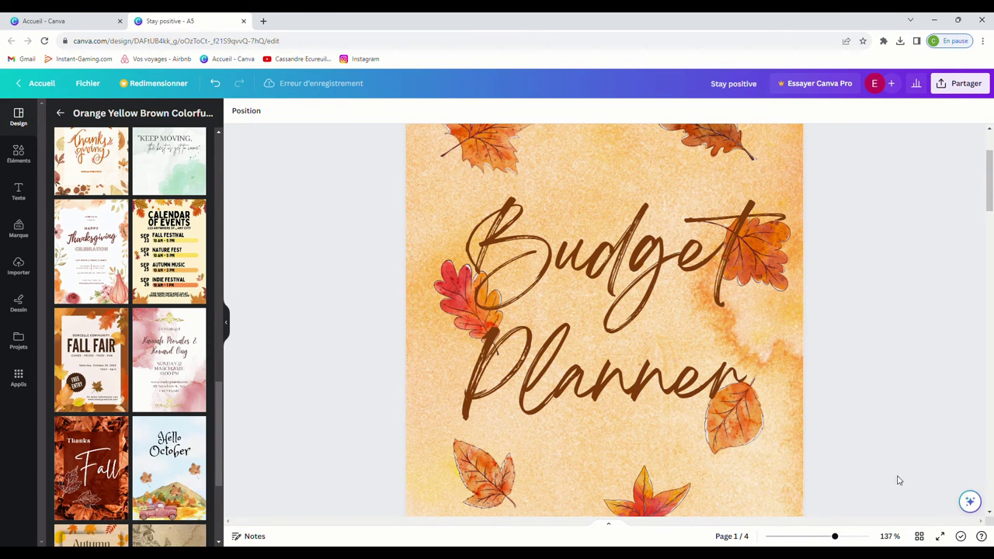
{"action": "left_click", "coordinate": [919, 537]}
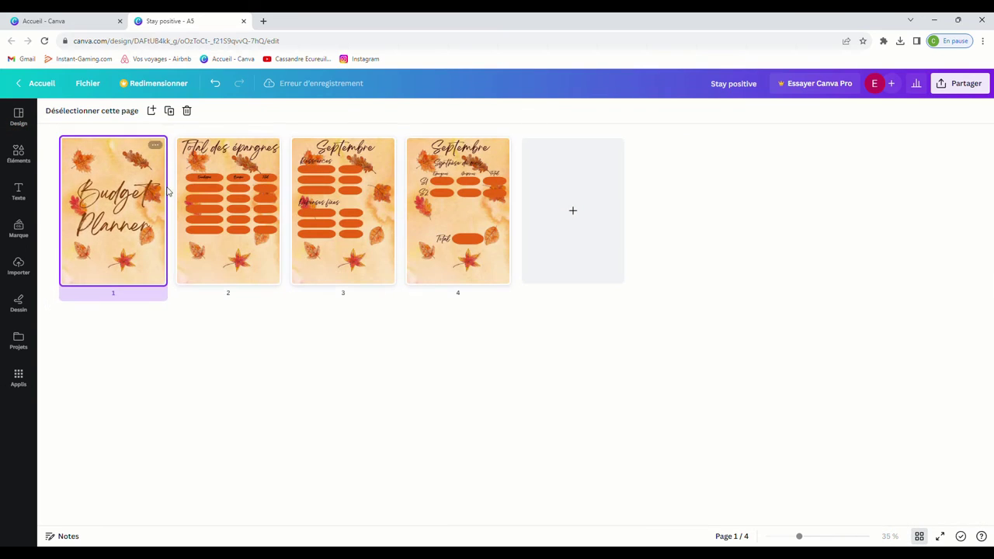
{"action": "left_click_drag", "start_coordinate": [123, 192], "coordinate": [92, 203]}
Step: Open page 2 from the overview, lower its "Total des épargnes" title slightly and return to the page grid
{"action": "double_click", "coordinate": [241, 158]}
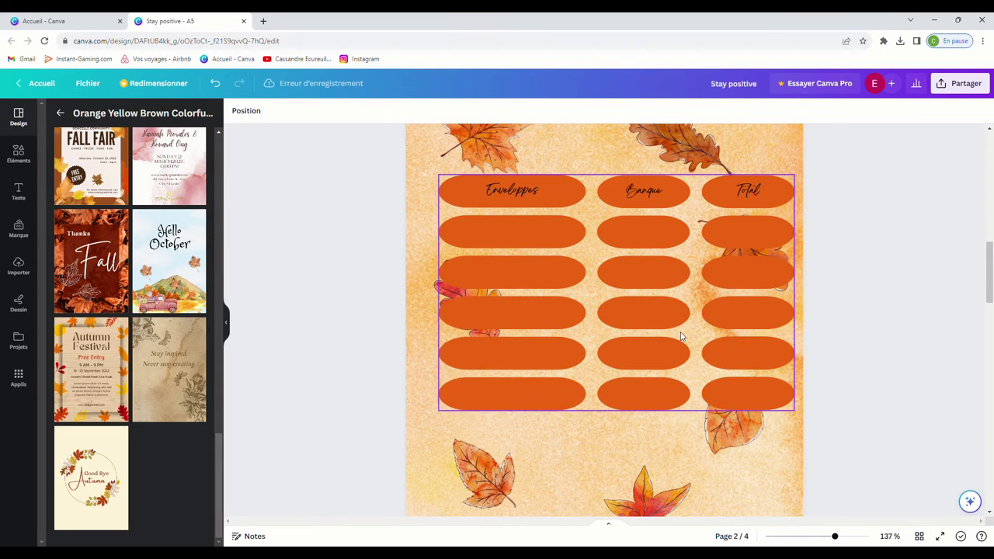
{"action": "scroll", "coordinate": [667, 369], "scroll_direction": "up", "scroll_amount": 3}
{"action": "left_click_drag", "start_coordinate": [668, 369], "coordinate": [674, 396]}
{"action": "left_click", "coordinate": [919, 536]}
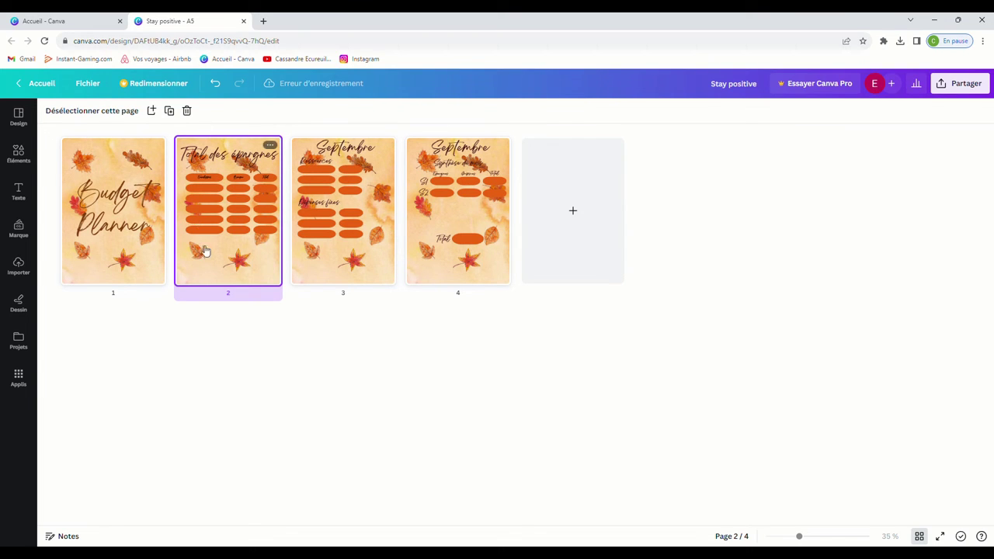
Step: Try adding a blank page after the cover from the page grid, and delete that page again
{"action": "left_click_drag", "start_coordinate": [464, 262], "coordinate": [505, 231]}
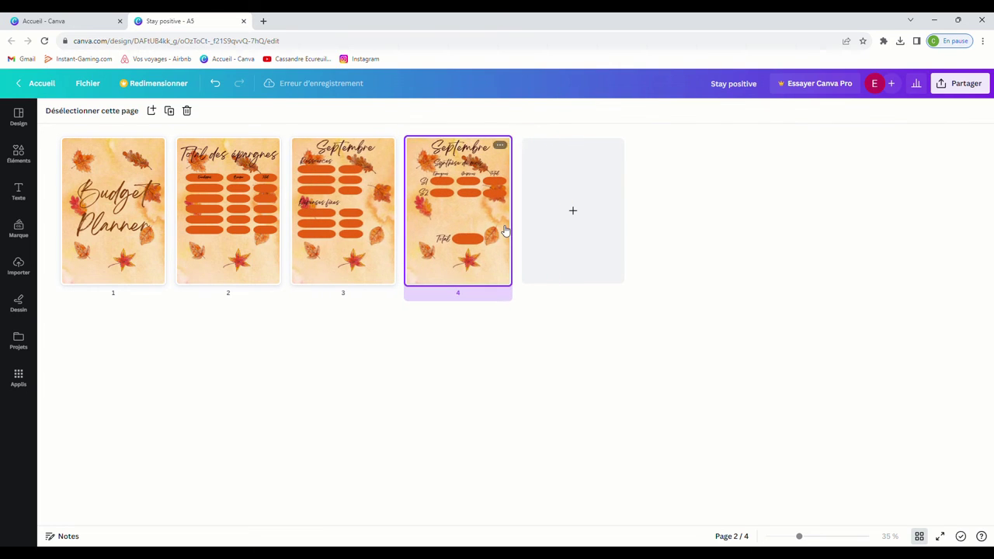
{"action": "left_click", "coordinate": [110, 229]}
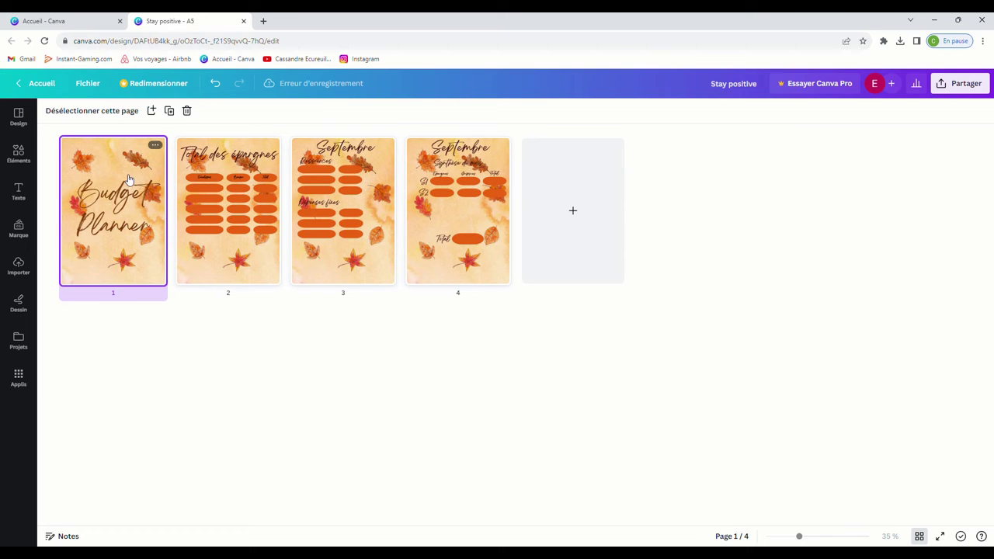
{"action": "left_click", "coordinate": [155, 148]}
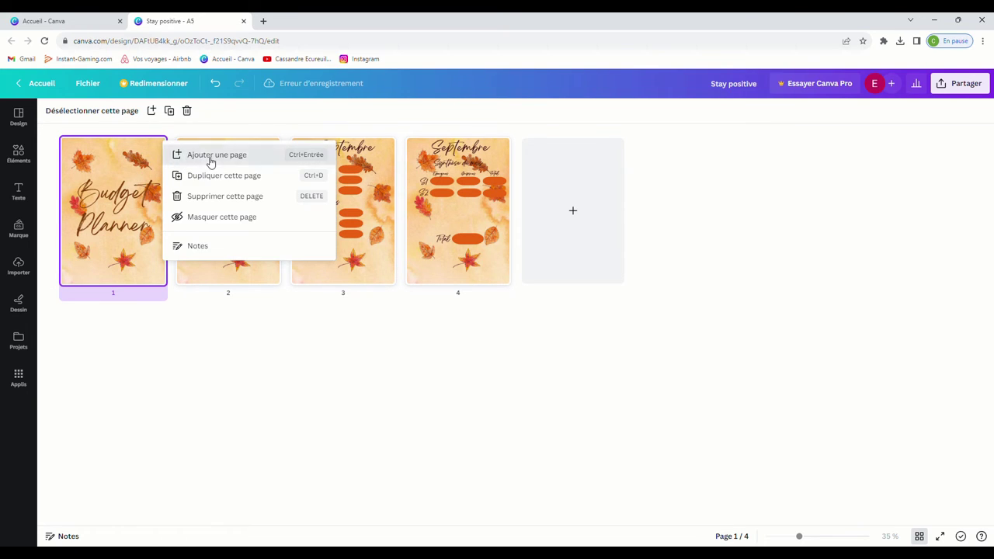
{"action": "left_click", "coordinate": [209, 157]}
{"action": "left_click", "coordinate": [270, 146]}
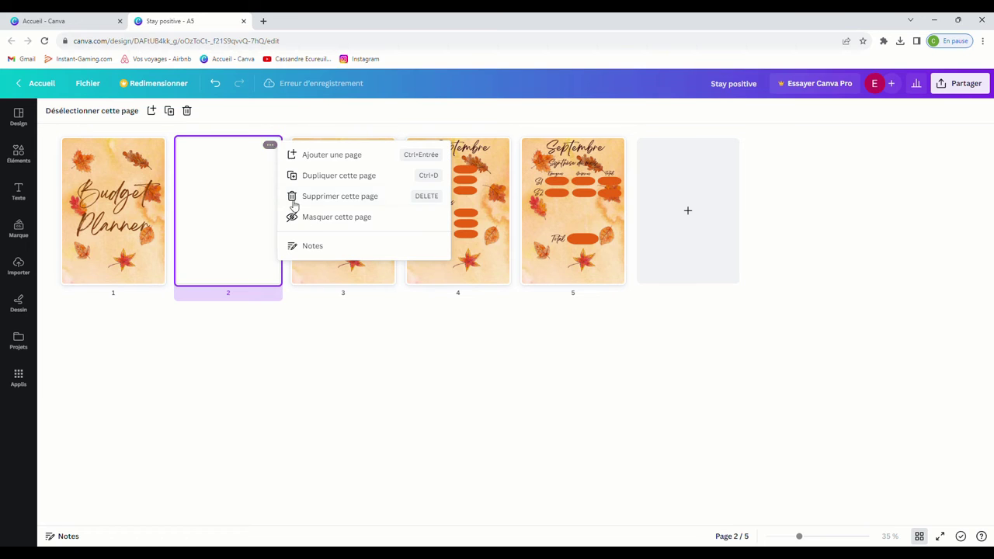
{"action": "left_click", "coordinate": [325, 202]}
{"action": "left_click", "coordinate": [144, 200]}
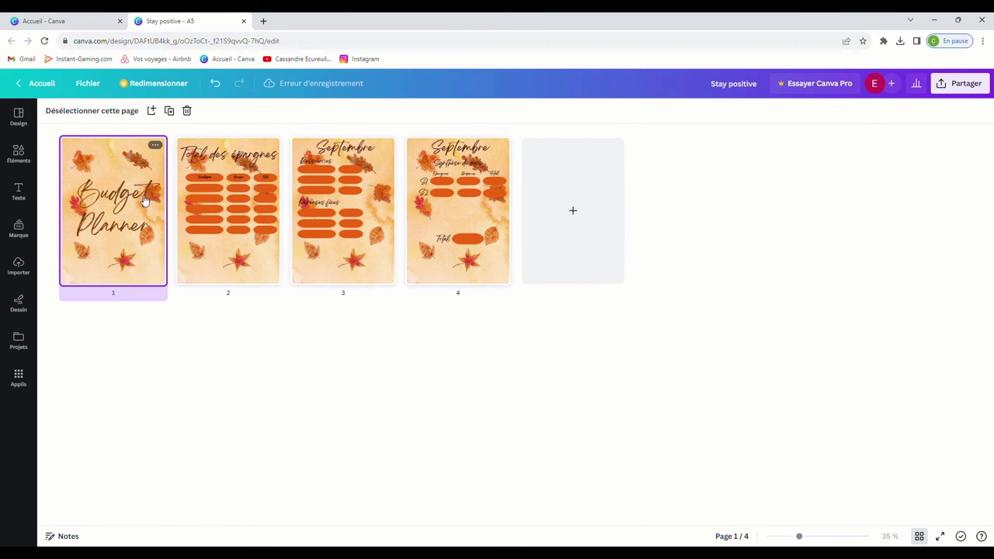
Step: Duplicate the cover page, delete the "Budget Planner" title from the copy on page 2 and return to the page grid
{"action": "left_click", "coordinate": [155, 146]}
{"action": "left_click", "coordinate": [204, 173]}
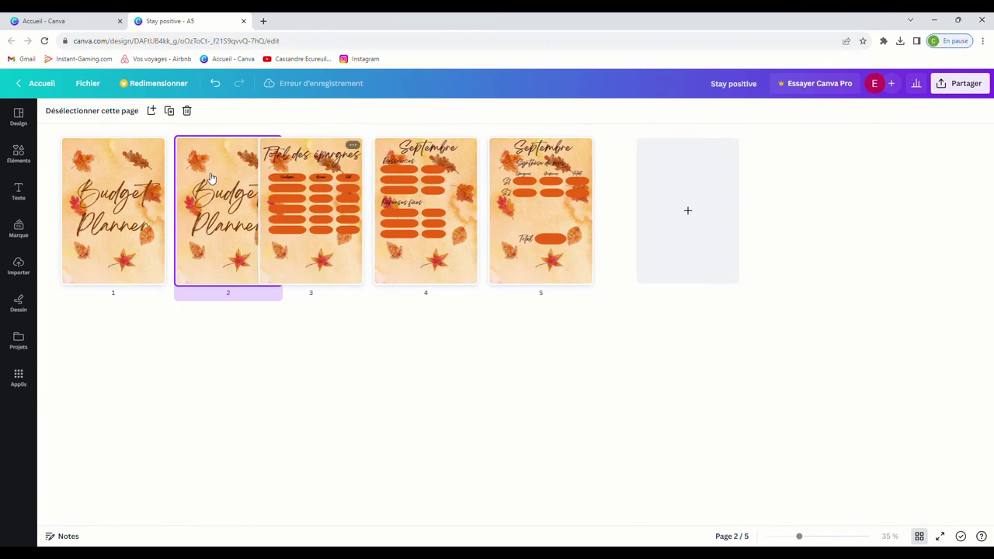
{"action": "double_click", "coordinate": [204, 174]}
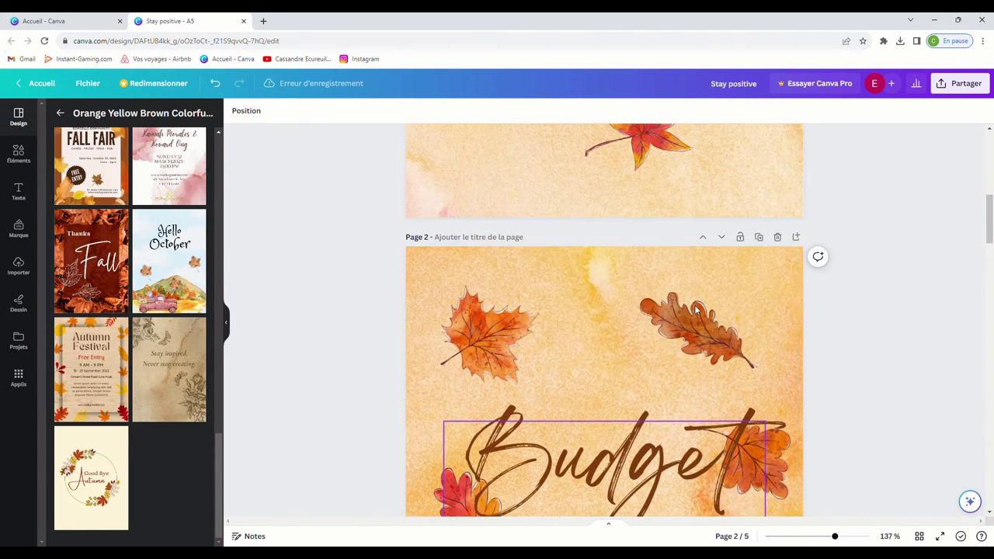
{"action": "left_click", "coordinate": [694, 313]}
{"action": "key", "text": "Delete"}
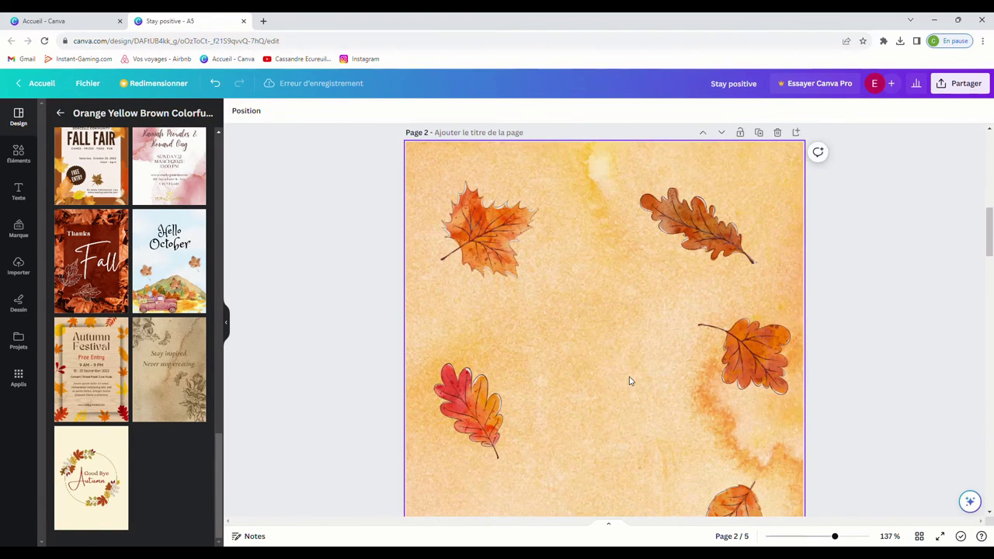
{"action": "left_click", "coordinate": [919, 535]}
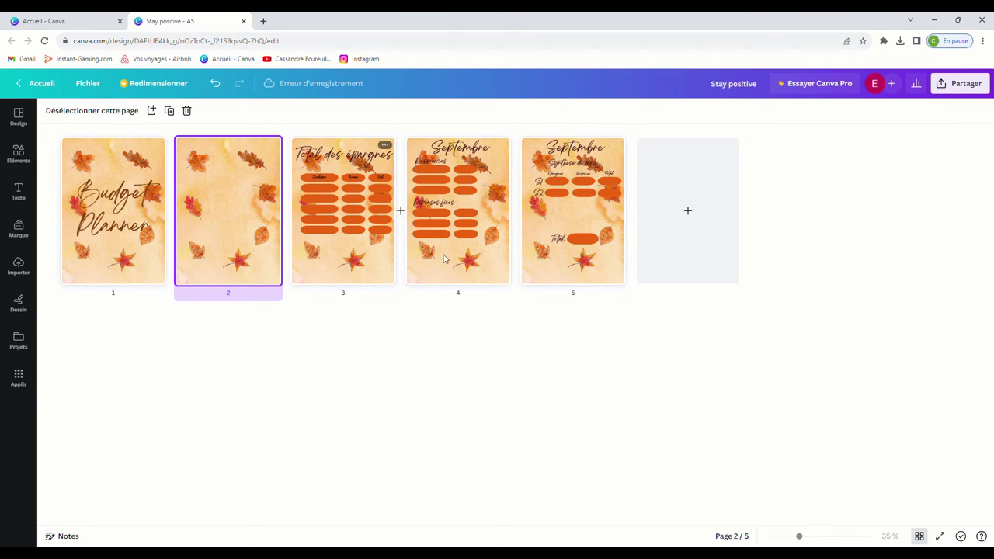
Step: Set up a download of the design as "PDF pour impression" with crop marks and bleed ("Repères de rognage et fond perdu") enabled
{"action": "left_click", "coordinate": [984, 87]}
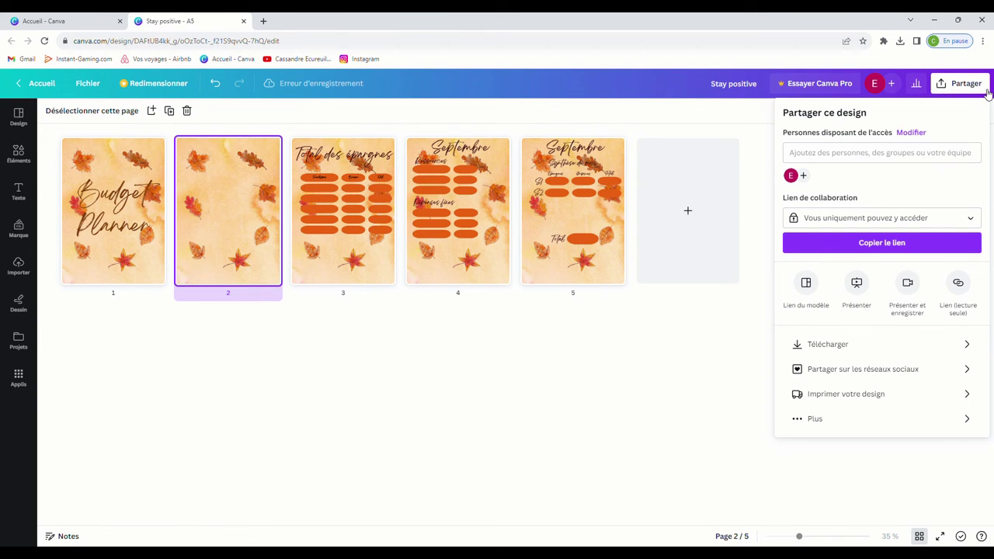
{"action": "left_click", "coordinate": [861, 344]}
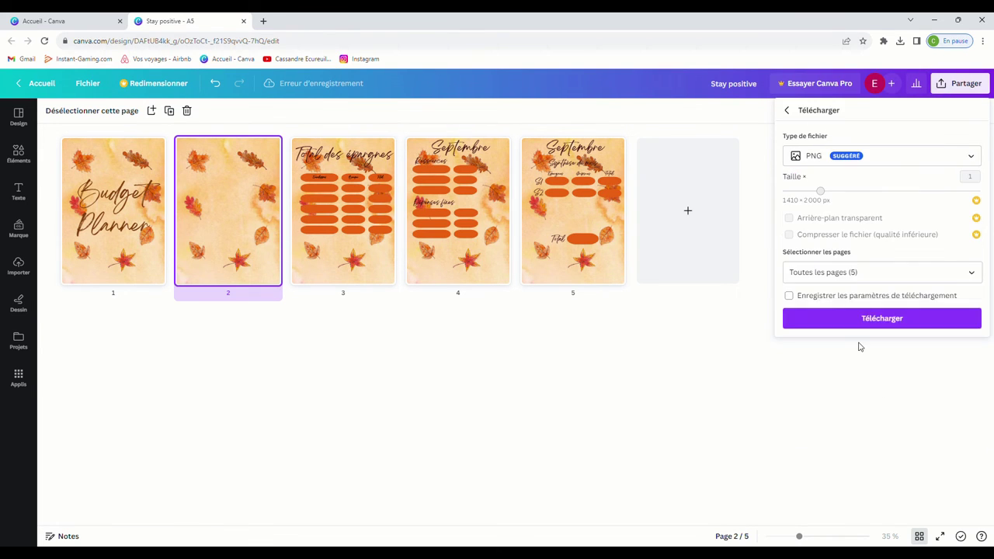
{"action": "left_click", "coordinate": [844, 154]}
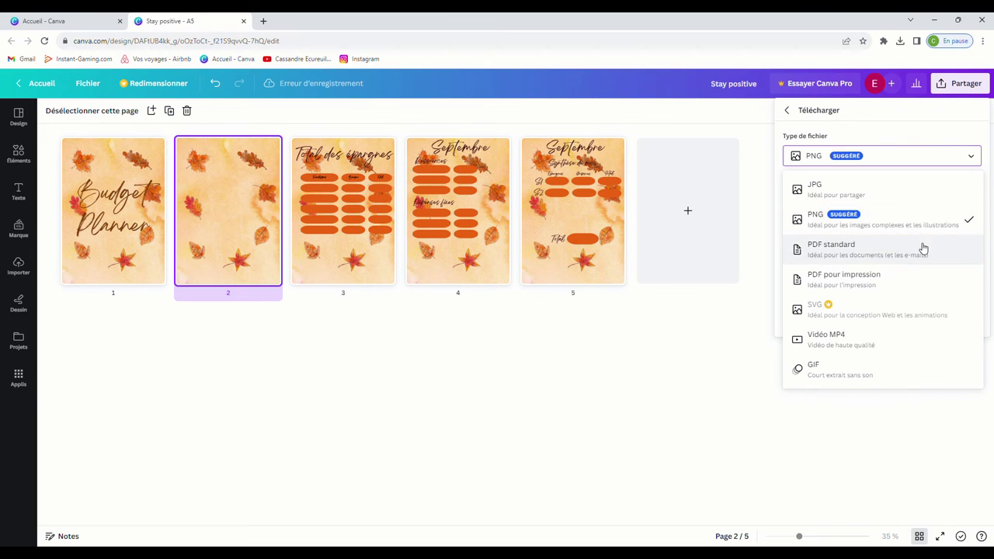
{"action": "left_click", "coordinate": [889, 286]}
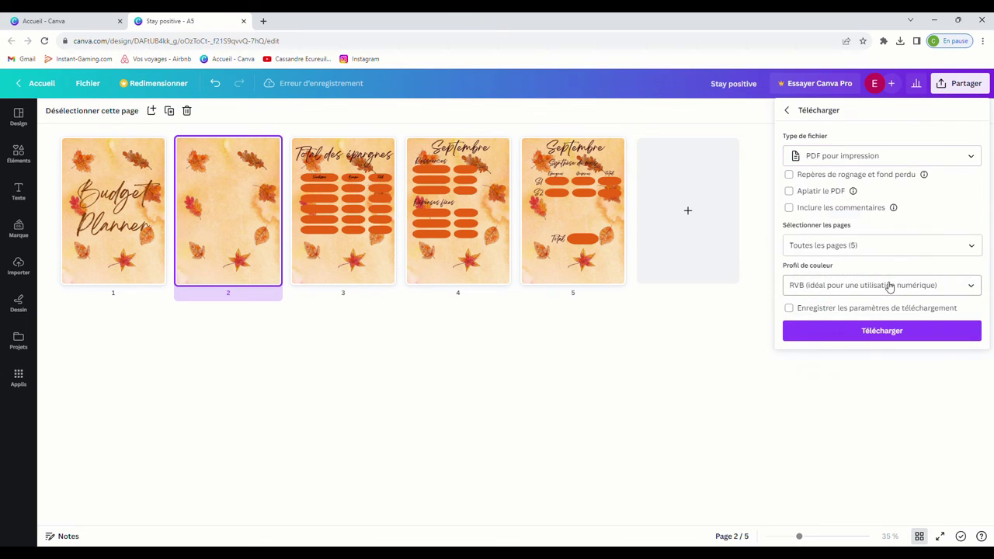
{"action": "left_click", "coordinate": [789, 175]}
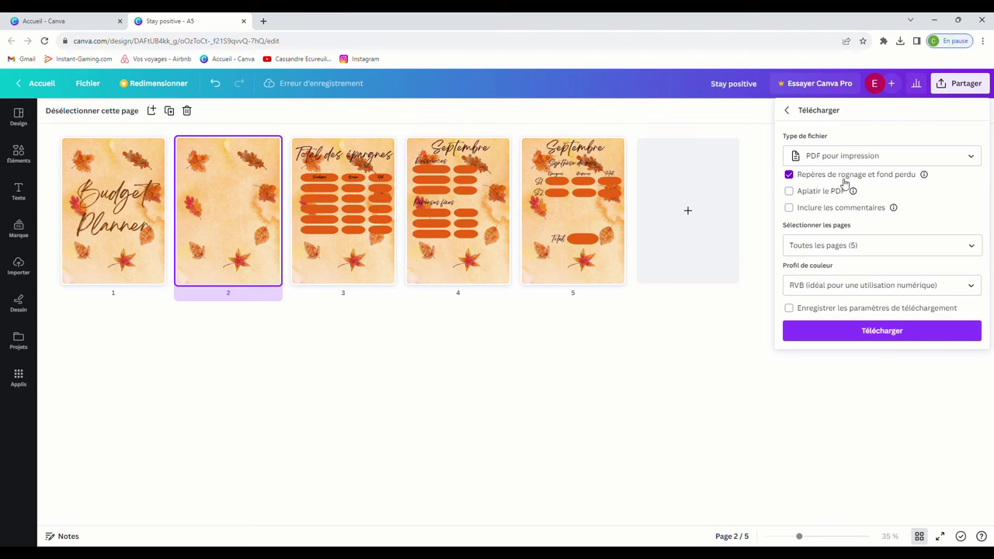
{"action": "mouse_move", "coordinate": [924, 175]}
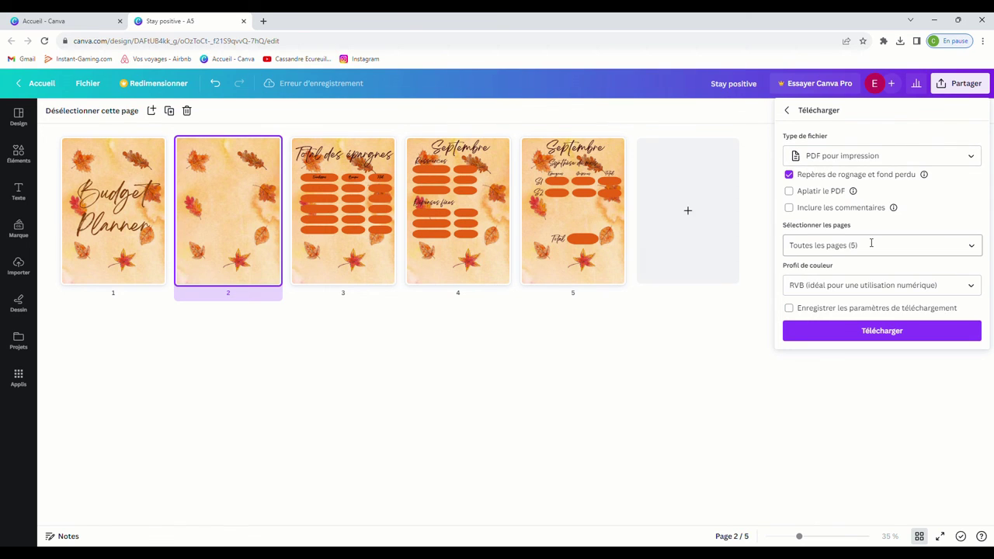
Step: Review the list of pages to export, keep all 5 pages selected and download the print PDF
{"action": "left_click", "coordinate": [971, 247]}
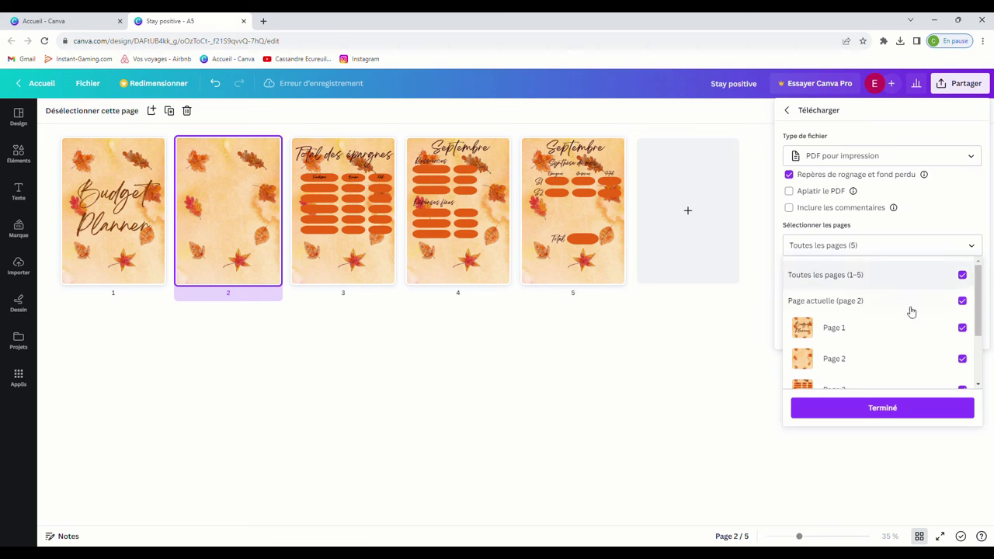
{"action": "scroll", "coordinate": [940, 291], "scroll_direction": "down", "scroll_amount": 2}
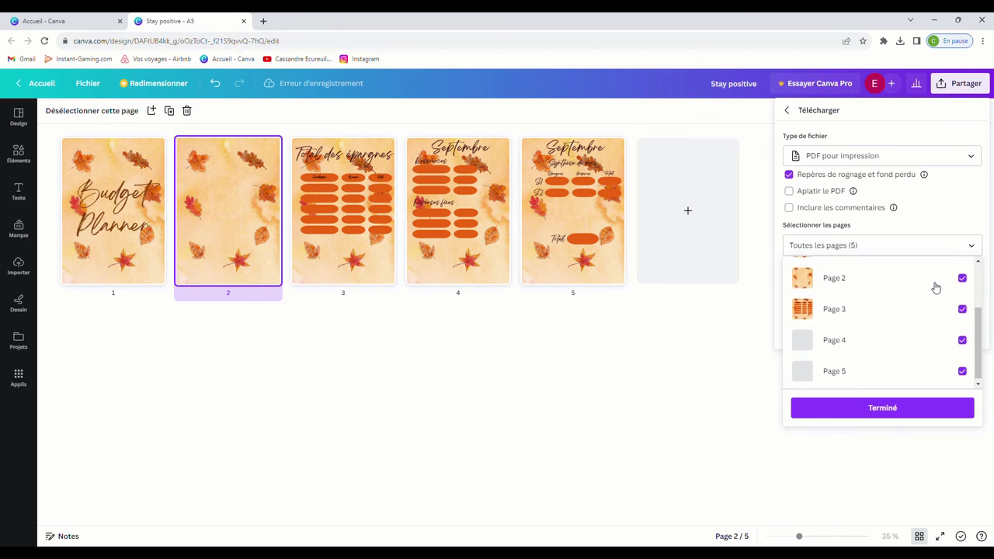
{"action": "scroll", "coordinate": [908, 357], "scroll_direction": "up", "scroll_amount": 2}
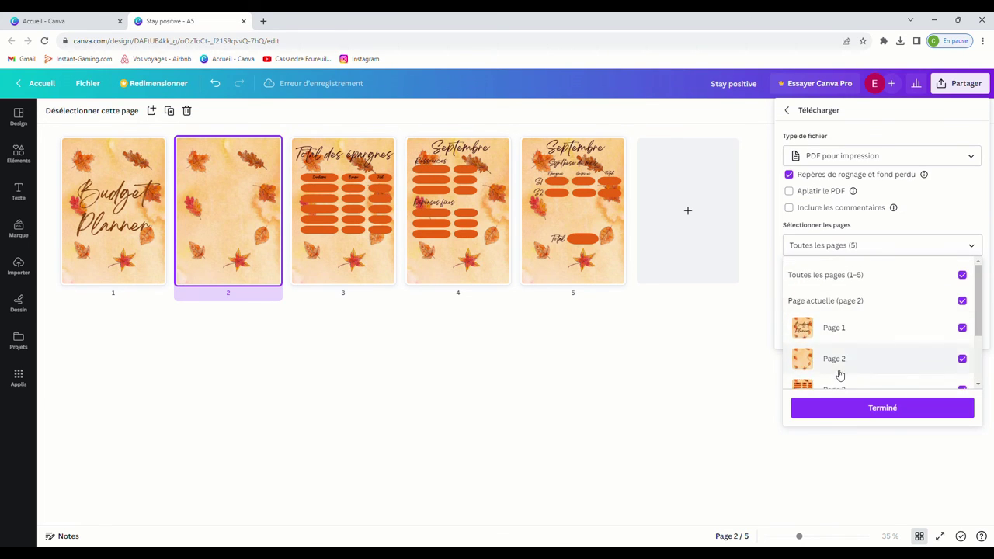
{"action": "scroll", "coordinate": [885, 342], "scroll_direction": "down", "scroll_amount": 2}
{"action": "left_click", "coordinate": [950, 236]}
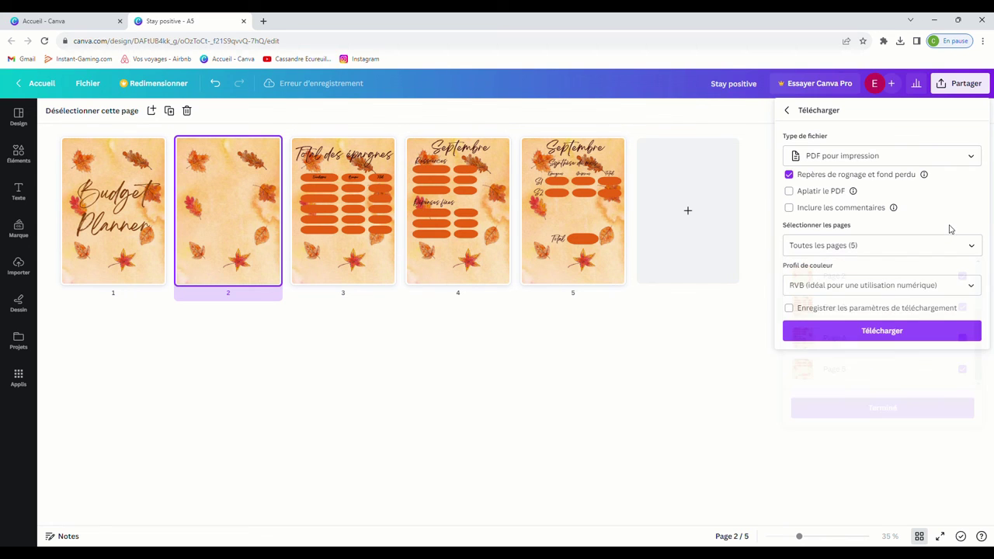
{"action": "left_click", "coordinate": [885, 332]}
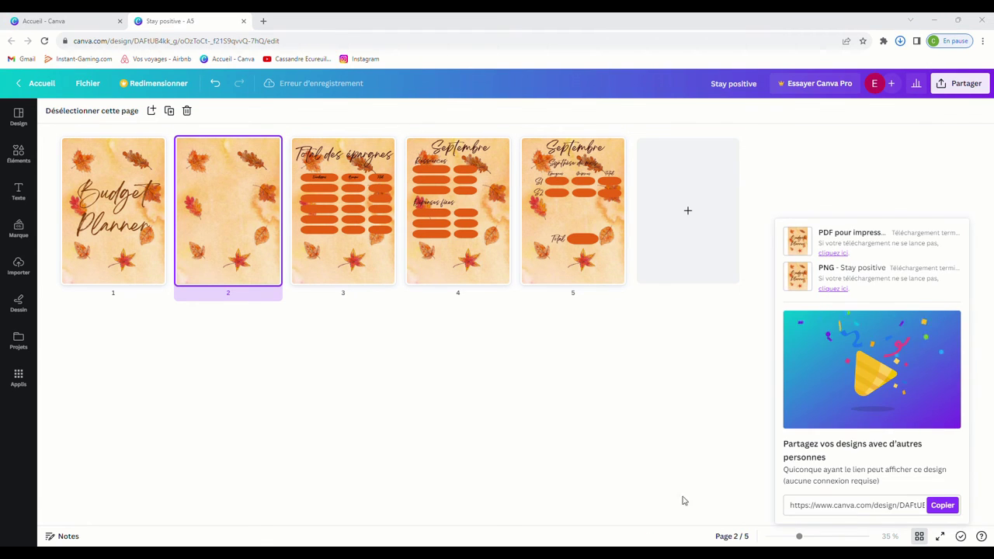
Step: Open the downloaded "Budget Planner" PDF to examine its cover with crop marks, and close it to return to the design
{"action": "left_click", "coordinate": [912, 194]}
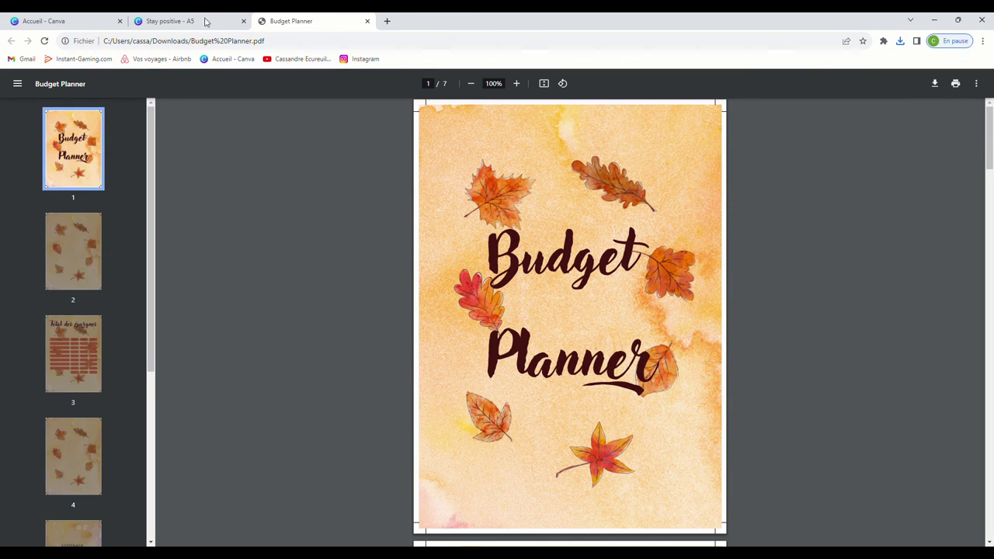
{"action": "left_click", "coordinate": [367, 22]}
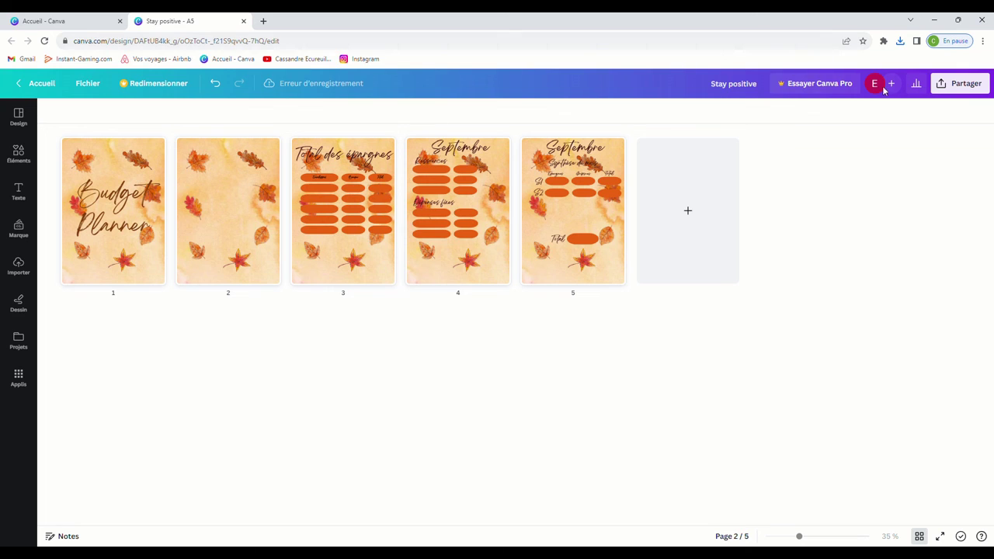
{"action": "left_click", "coordinate": [961, 86]}
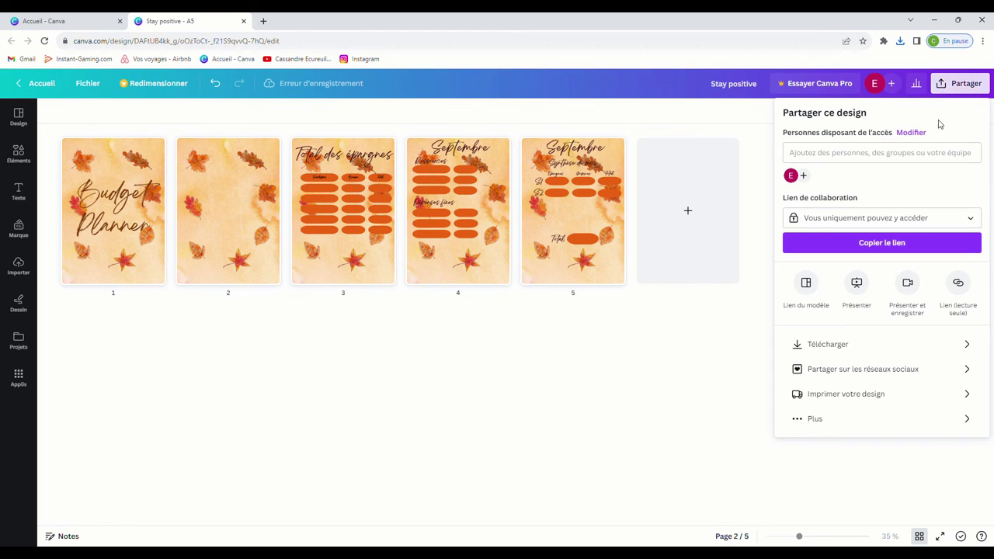
{"action": "left_click", "coordinate": [461, 448]}
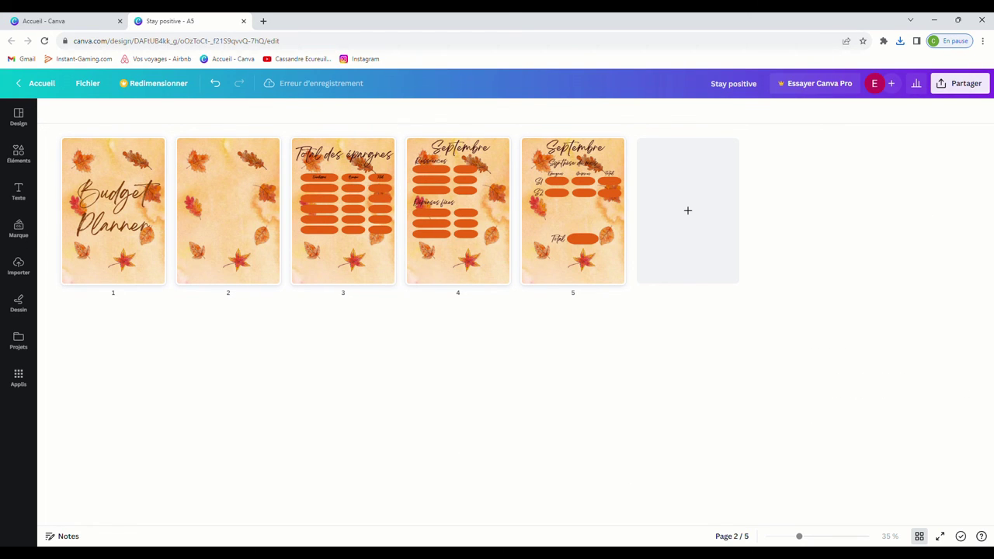